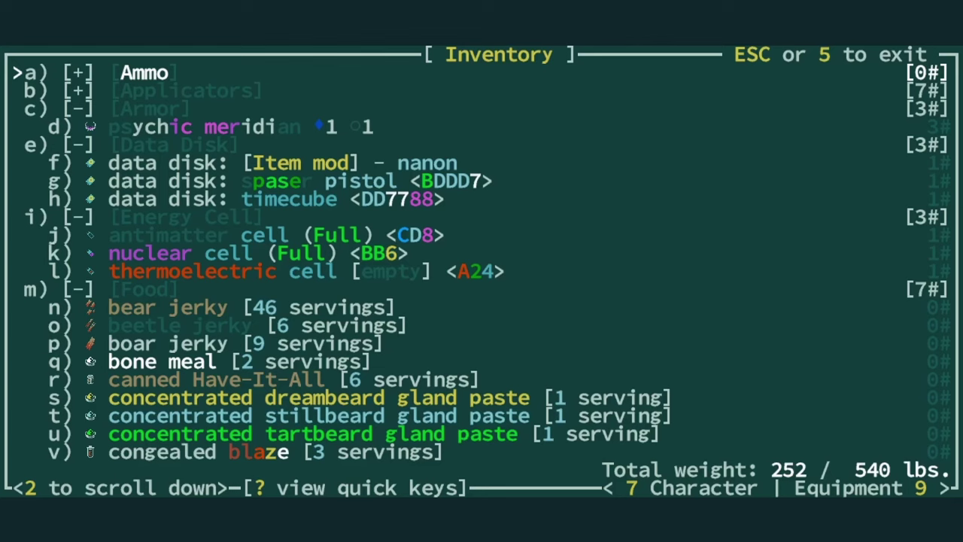
Find the Ezra recoiler with the 'ezr' inventory filter and activate it
key(Down)
key(Down)
key(Down)
key(Down)
key(Down)
key(Down)
key(Down)
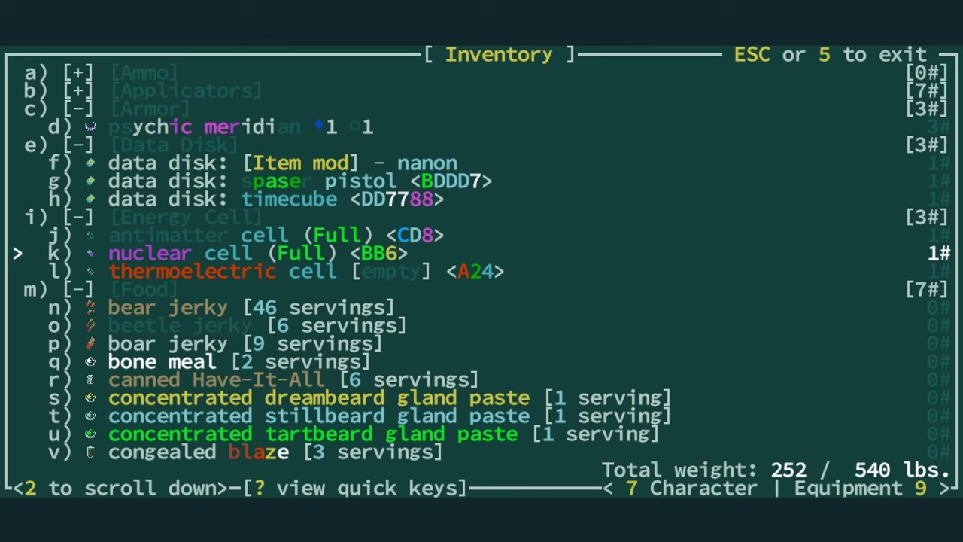
key(ctrl+f)
text(ezr)
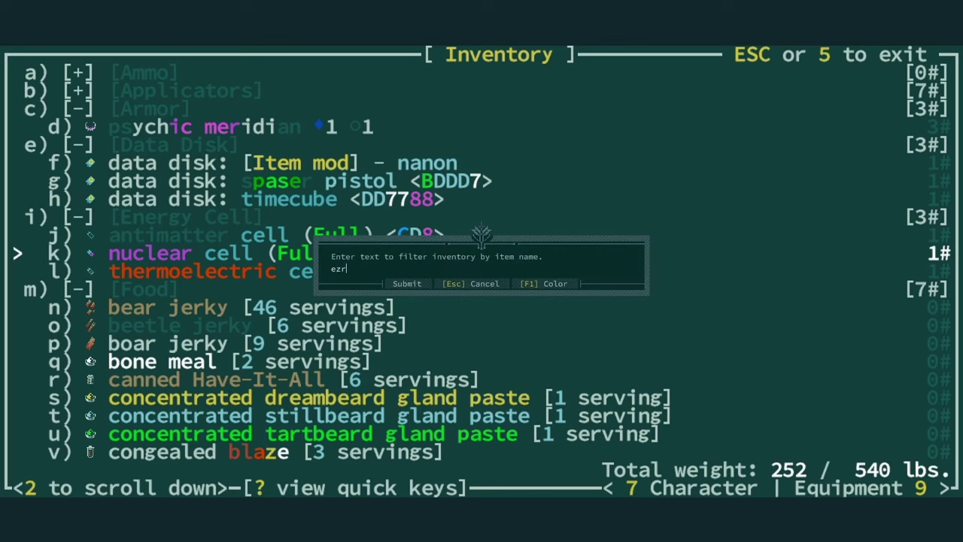
key(Return)
key(Return)
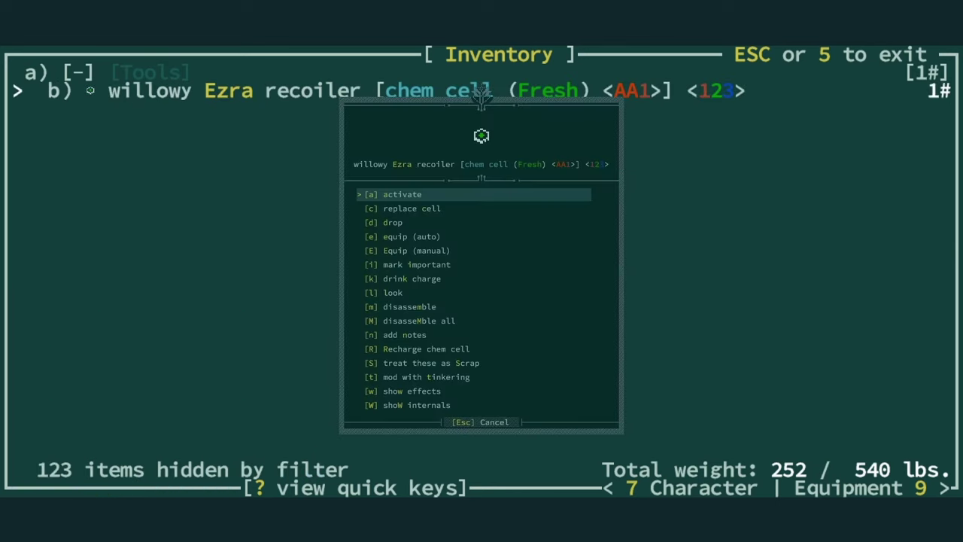
key(Return)
key(Return)
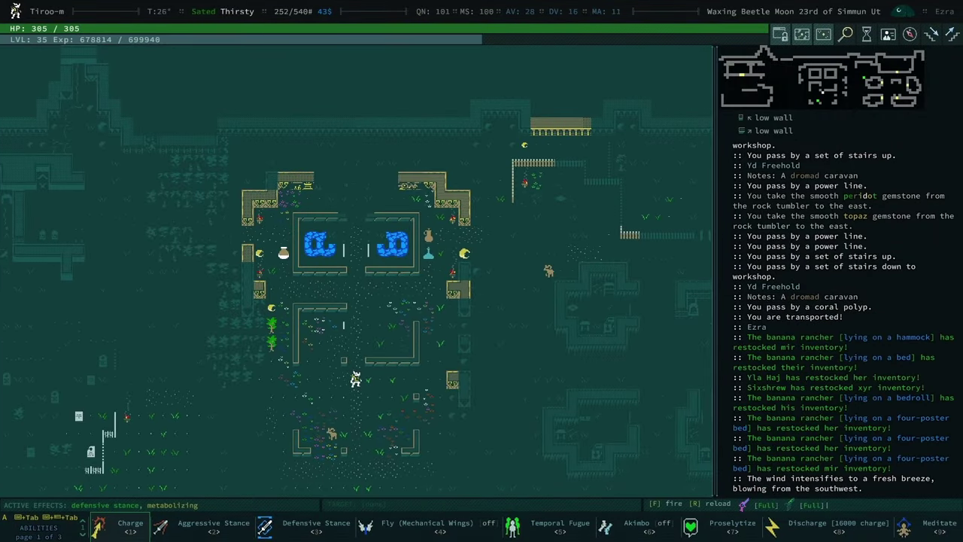
Travel to Sixshrew via the points-of-interest list and start trading
key(BackSpace)
key(Down)
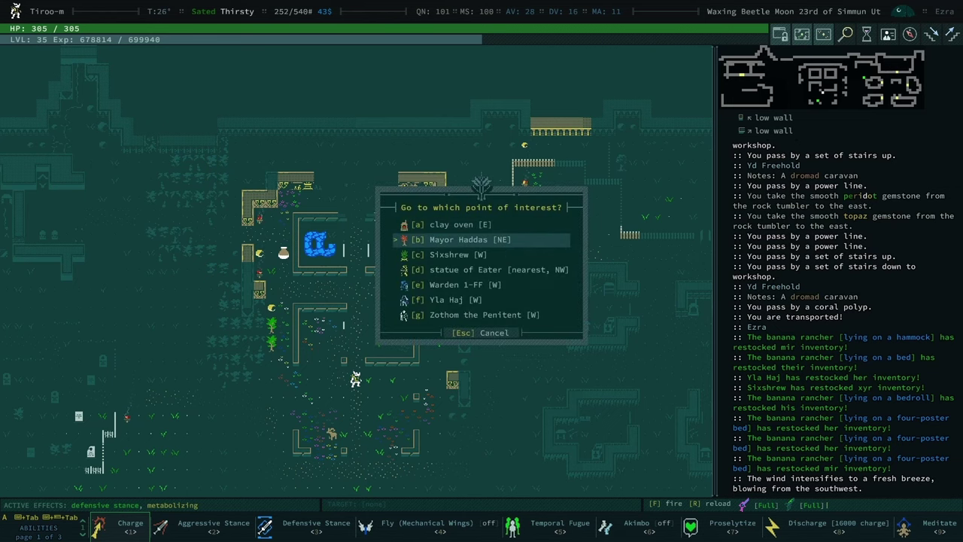
key(c)
key(space)
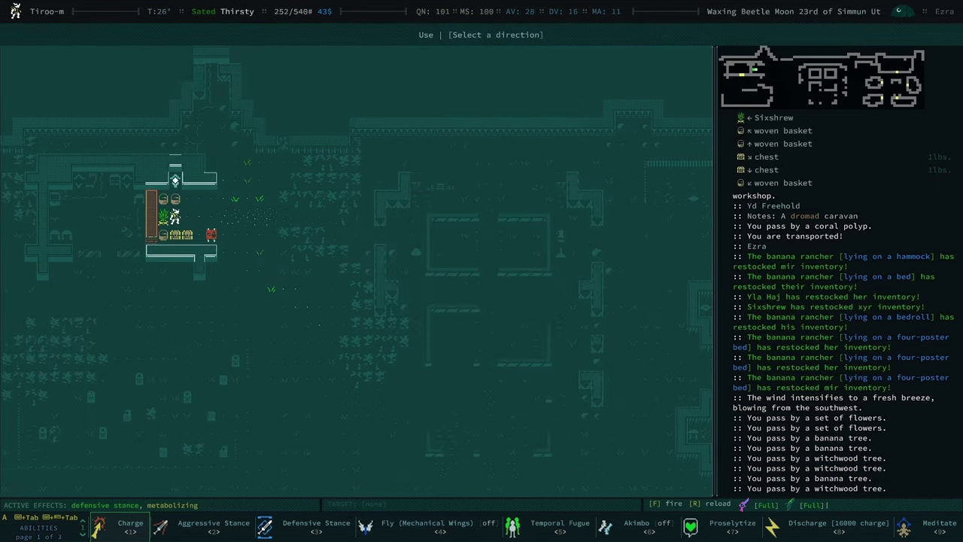
key(Left)
key(Down)
key(Down)
key(Tab)
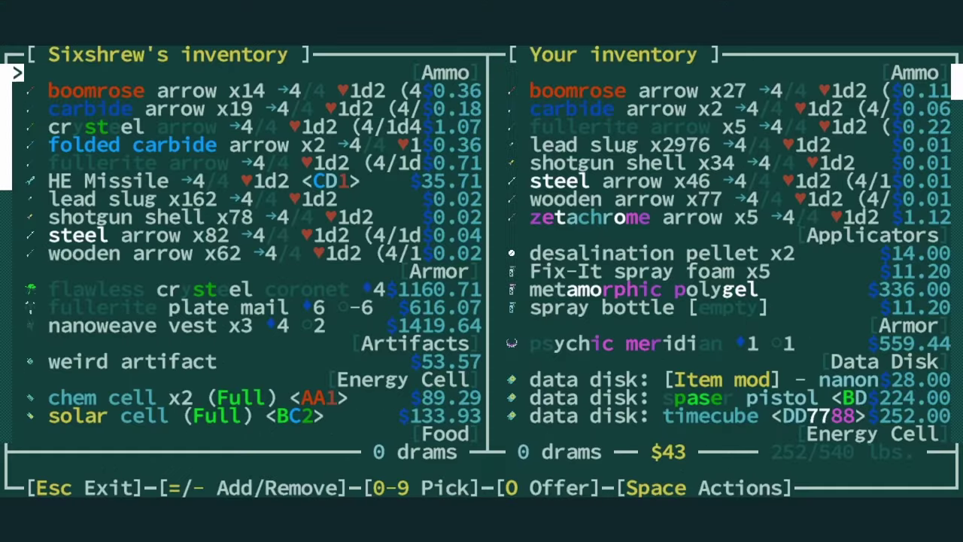
Mark the weird artifact and psychal gland paste in Sixshrew's stock for purchase
key(Up)
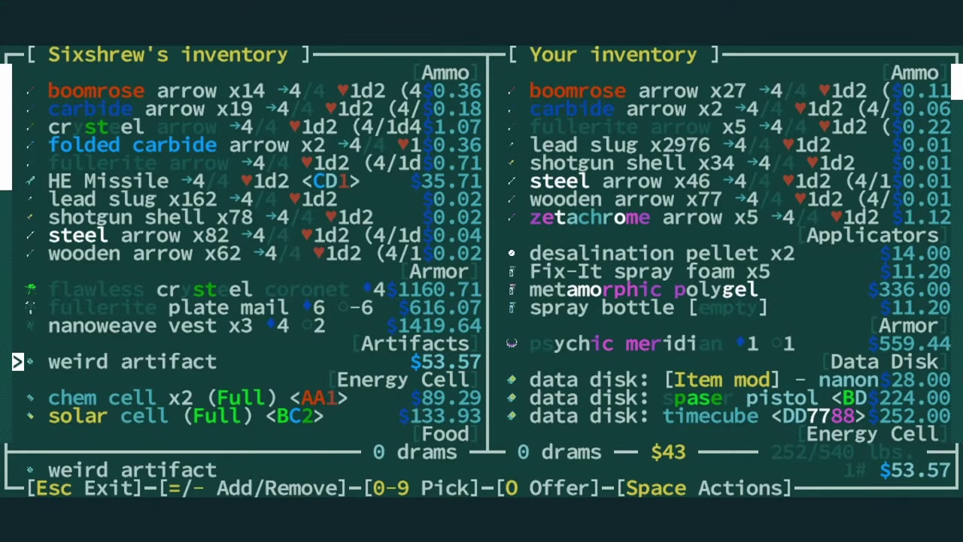
key(plus)
key(Down)
key(Down)
key(Up)
key(plus)
key(Down)
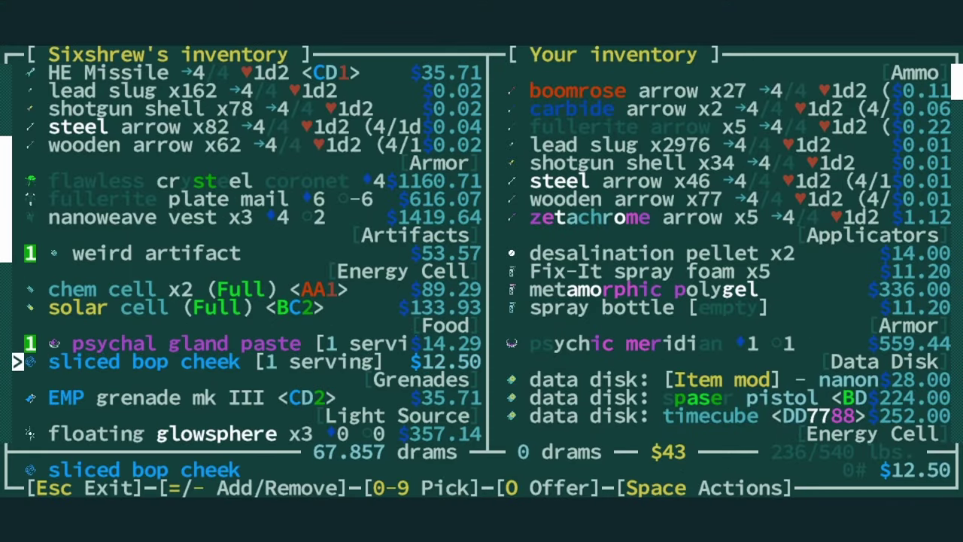
key(Down)
key(Down)
key(Down)
key(Down)
key(Down)
key(Down)
key(Down)
key(Down)
key(Up)
key(Up)
key(Up)
key(Up)
key(Up)
key(Up)
key(Up)
key(Up)
key(Up)
key(Up)
key(Up)
key(Up)
key(Up)
key(Up)
key(Up)
key(Up)
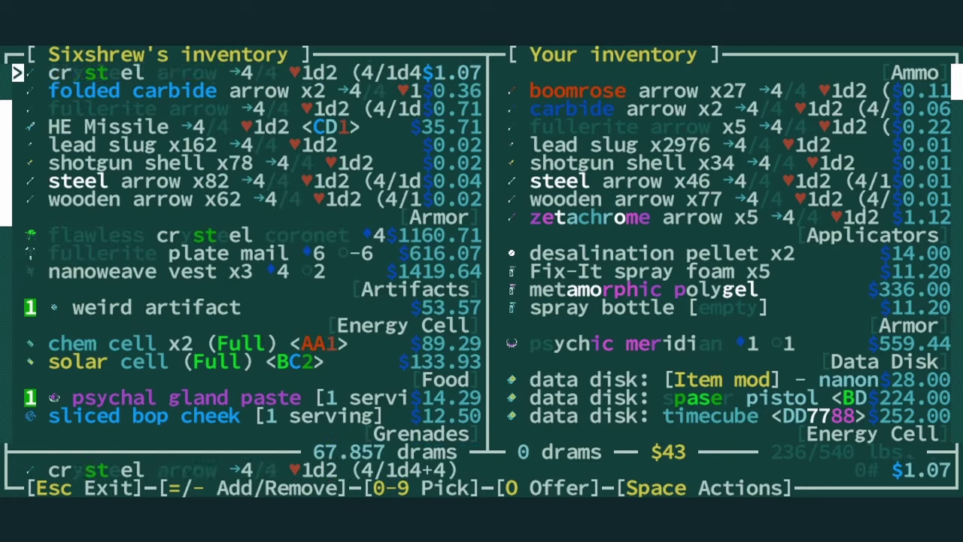
key(Up)
key(Up)
key(Up)
Offer cured dawnglider tail as payment and confirm the first trade
key(Down)
key(Down)
key(Down)
key(Down)
key(Down)
key(Down)
key(Down)
key(Down)
key(Down)
key(Down)
key(Down)
key(Down)
key(Down)
key(Down)
key(Down)
key(Down)
key(Down)
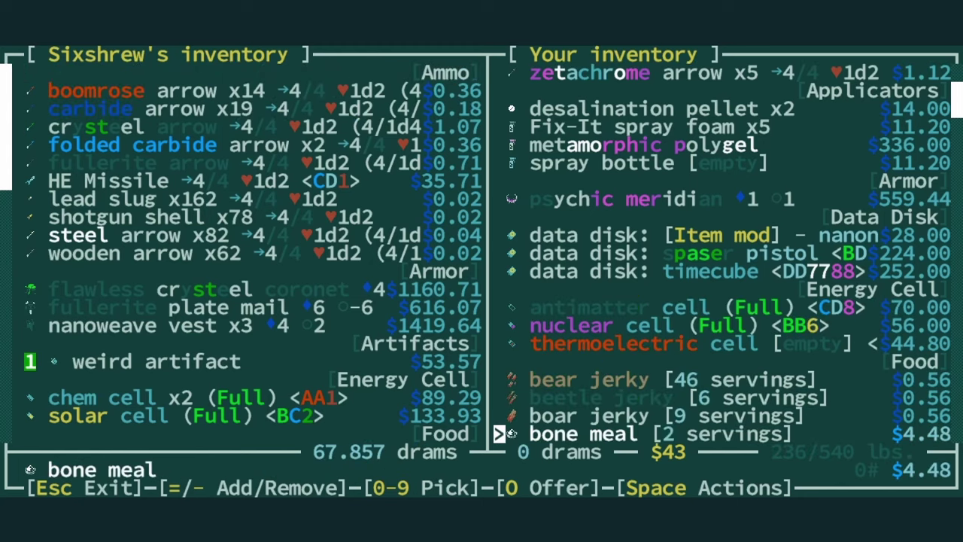
key(Down)
key(Down)
key(Down)
key(Down)
key(Down)
key(Down)
key(Down)
key(Down)
key(Down)
key(Down)
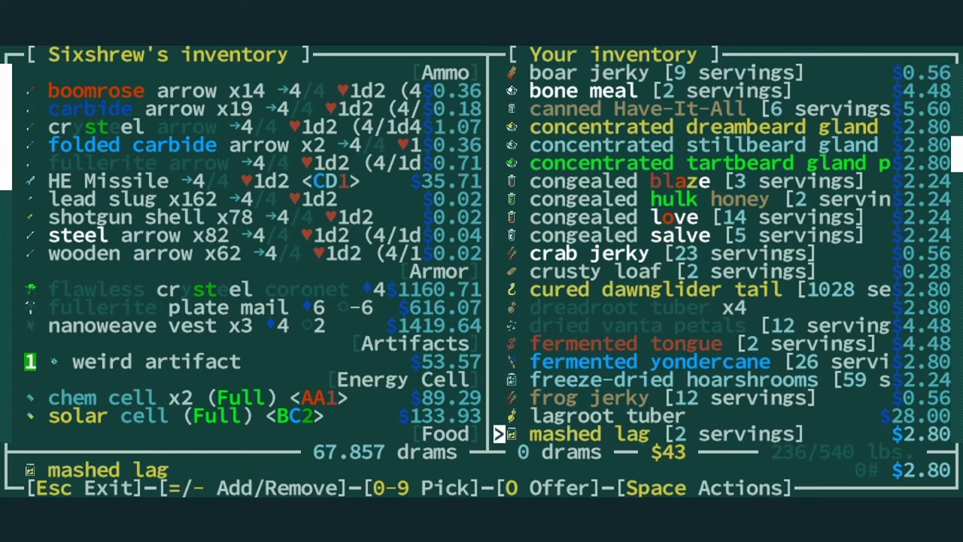
key(Down)
key(Up)
key(Up)
key(Up)
key(Up)
key(Up)
key(Up)
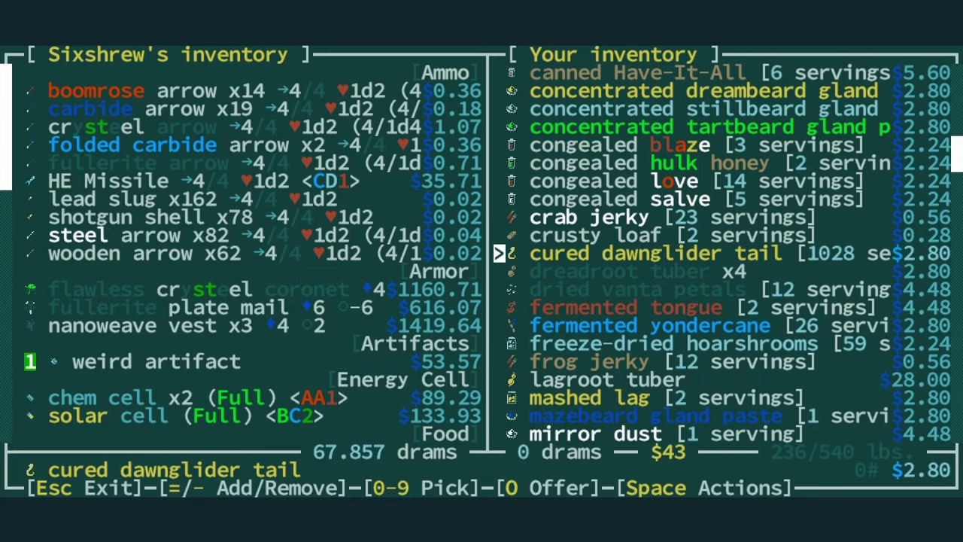
key(7)
key(plus)
key(plus)
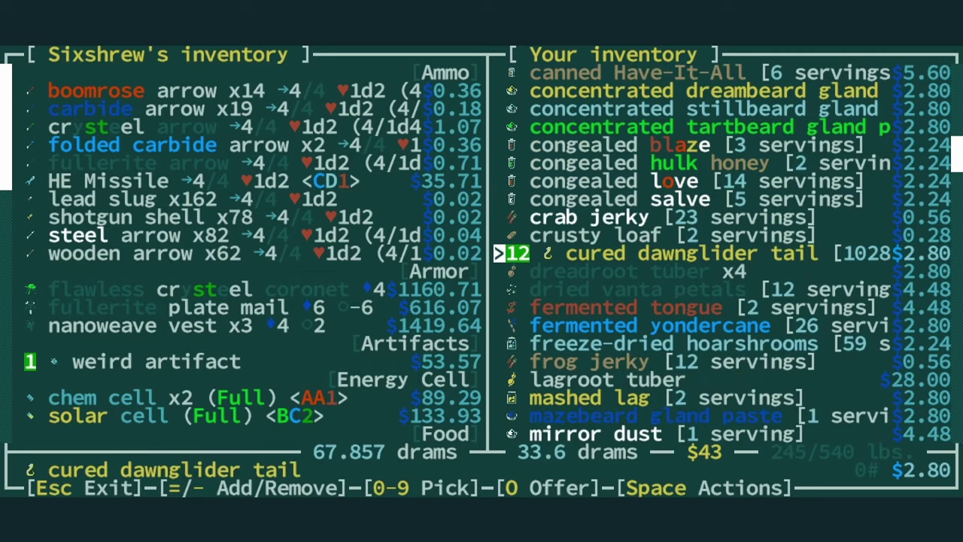
key(o)
key(Return)
key(Return)
Sell Sixshrew ten more servings of cured dawnglider tail and leave trading
key(Page_Down)
key(Down)
key(Down)
key(Down)
key(Down)
key(Down)
key(Down)
key(Down)
key(Down)
key(Up)
key(Up)
key(shift+plus)
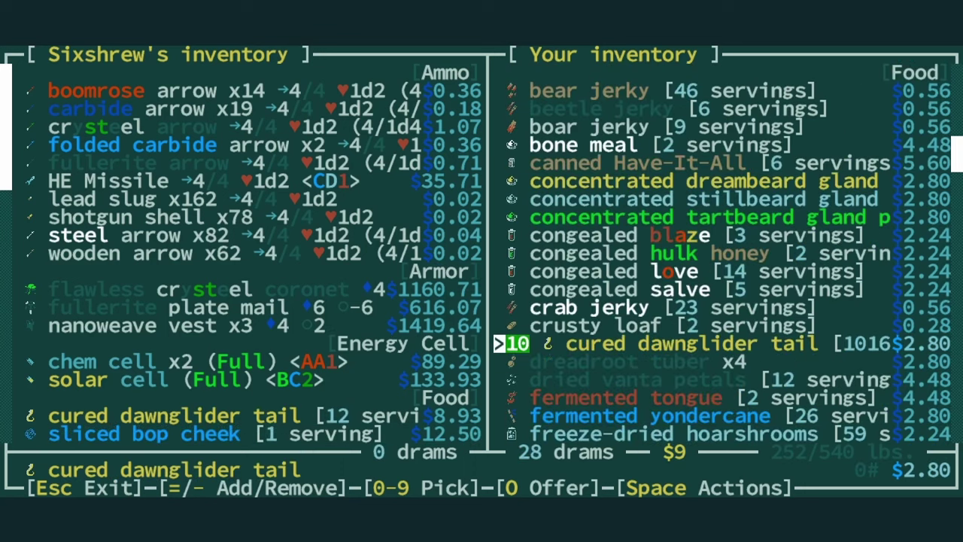
key(o)
key(Return)
key(Escape)
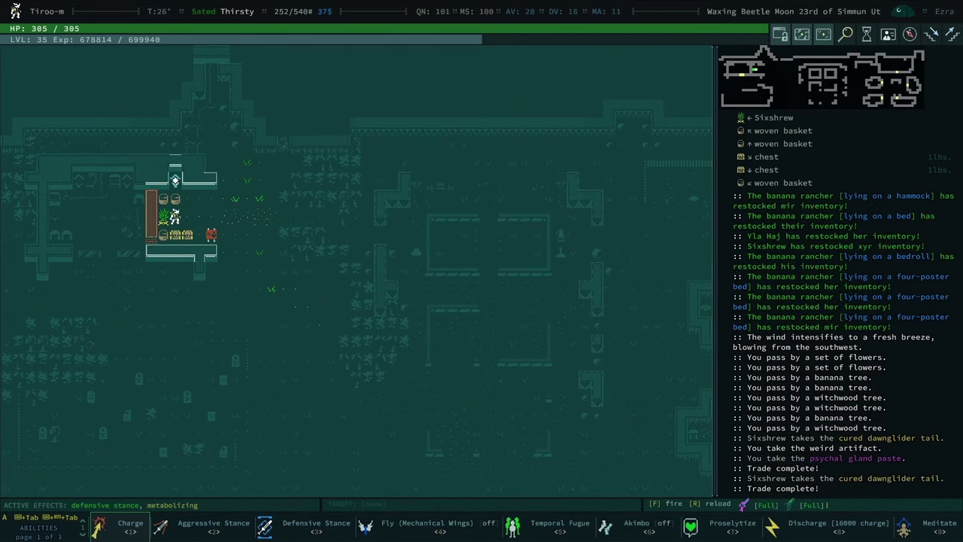
Scroll through the quest log, then close it
key(q)
key(Down)
key(Down)
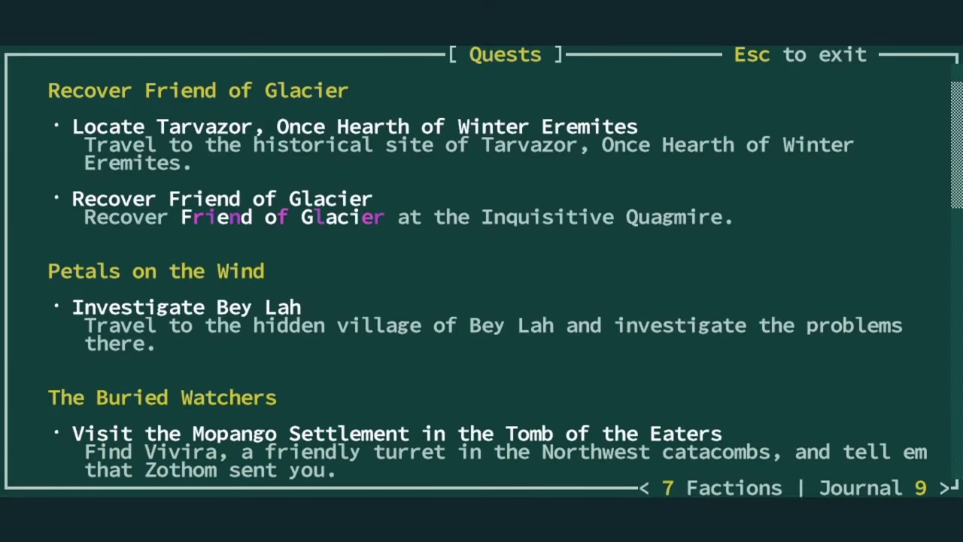
key(Down)
key(Down)
key(Down)
key(Down)
key(Down)
key(Down)
key(Down)
key(Down)
key(Down)
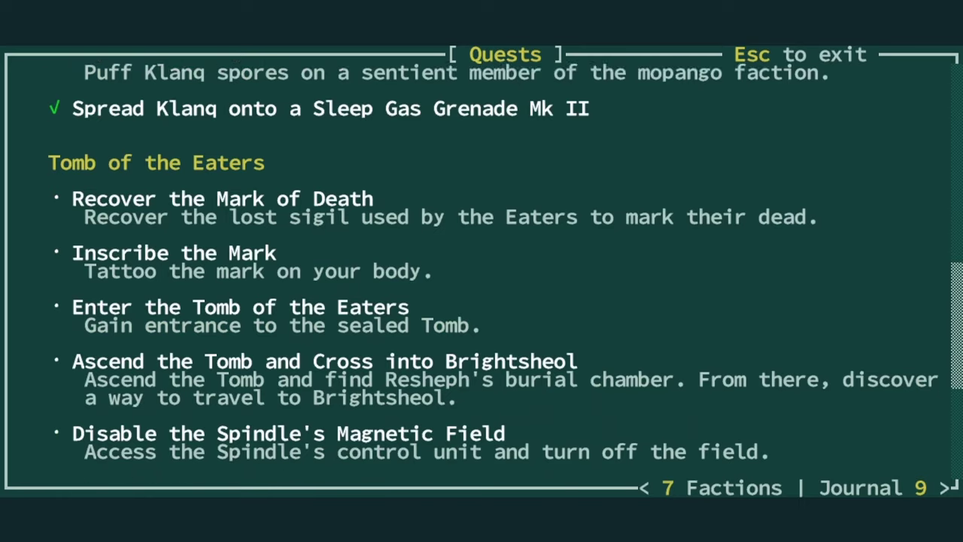
key(Down)
key(Down)
key(Down)
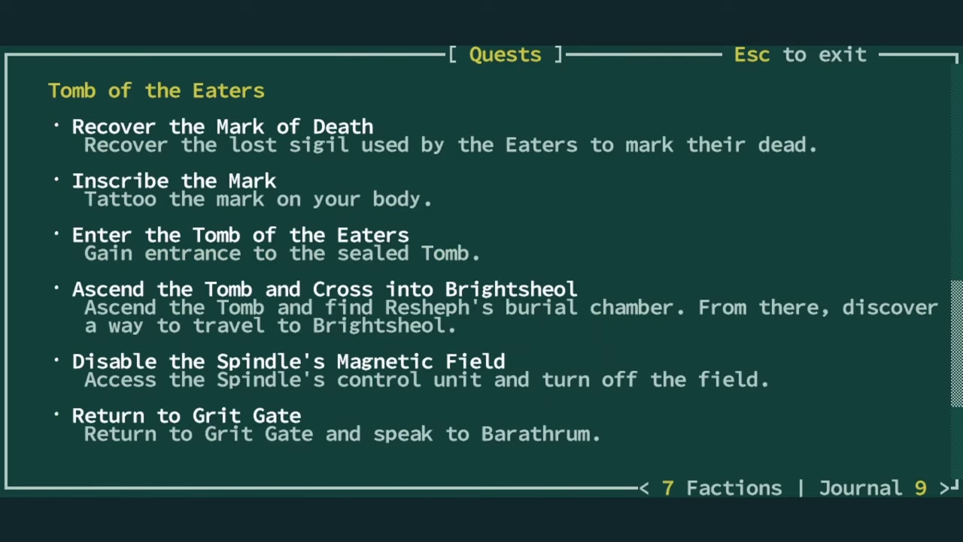
key(Escape)
Walk a few village steps, glance at the inventory, and page the character sheet
key(Left)
key(Up)
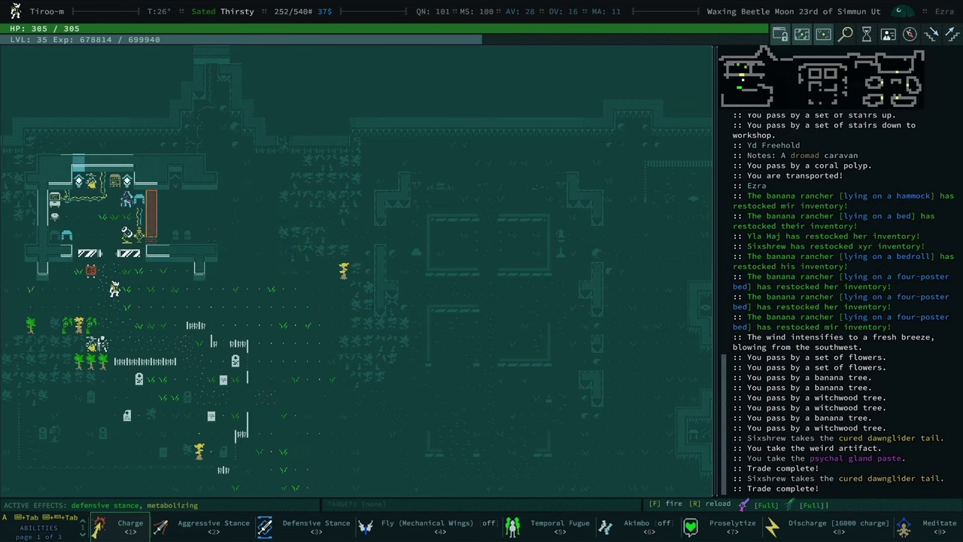
key(i)
key(Escape)
key(x)
key(9)
key(9)
key(9)
key(9)
key(9)
Read the journal's gossip and lore entries, then briefly browse Yla Haj's stock
key(Right)
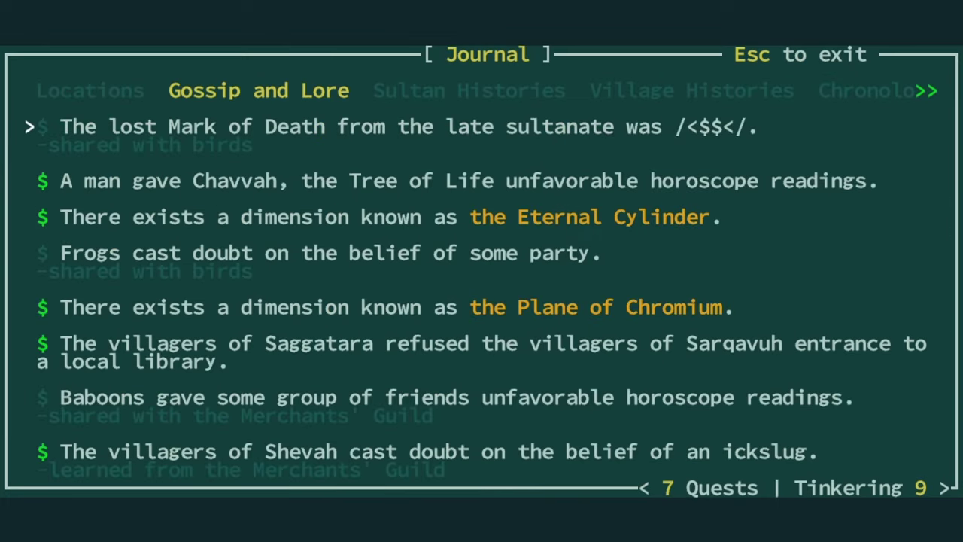
key(Escape)
key(space)
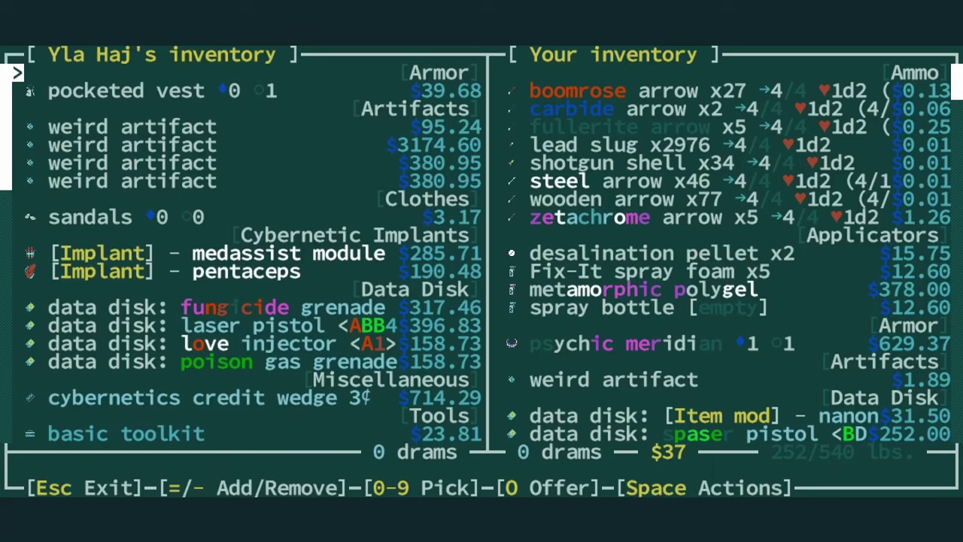
key(Down)
key(Down)
key(Down)
key(Down)
key(Down)
key(Down)
key(Down)
key(Down)
key(Escape)
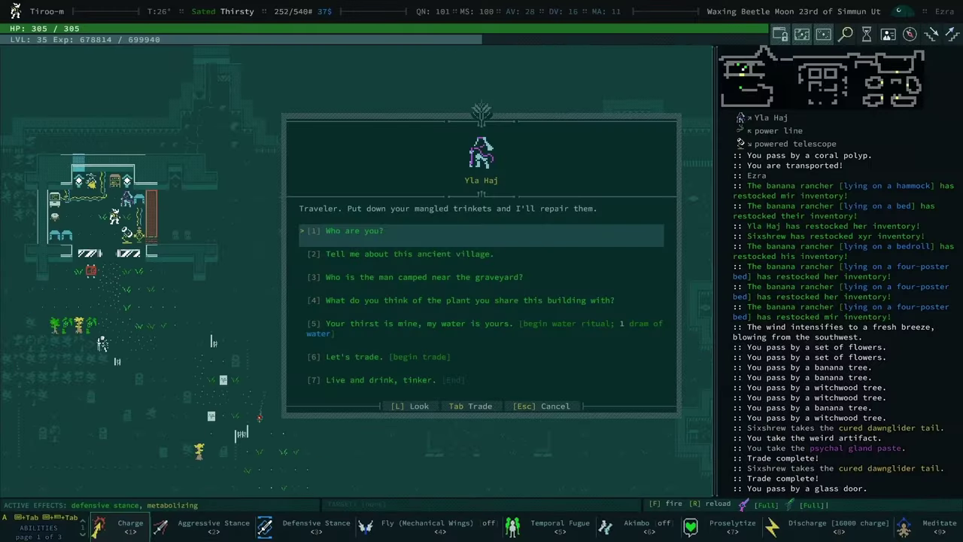
key(Escape)
Eat the pickled mushrooms found with the 'mus' inventory filter
key(i)
key(ctrl+f)
text(mus)
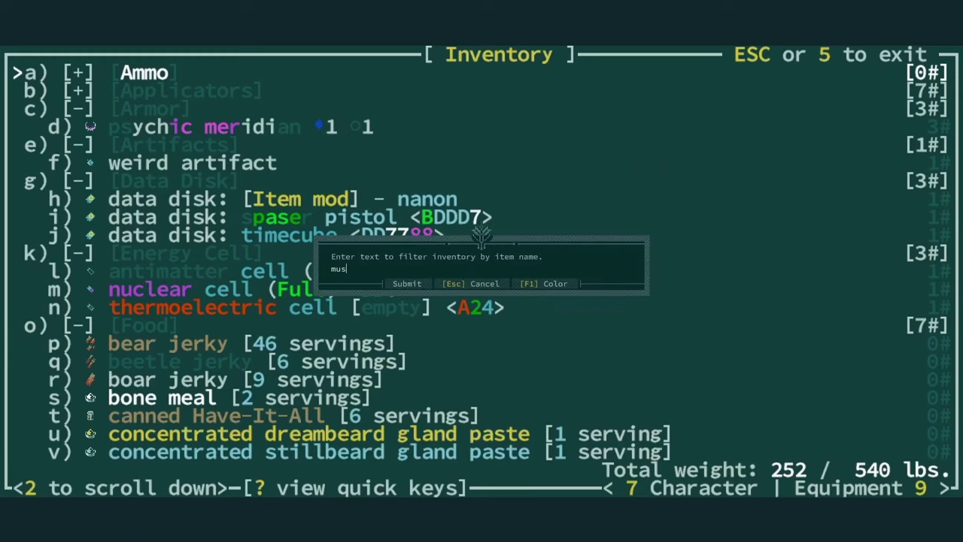
key(Return)
key(b)
key(Return)
key(space)
key(Escape)
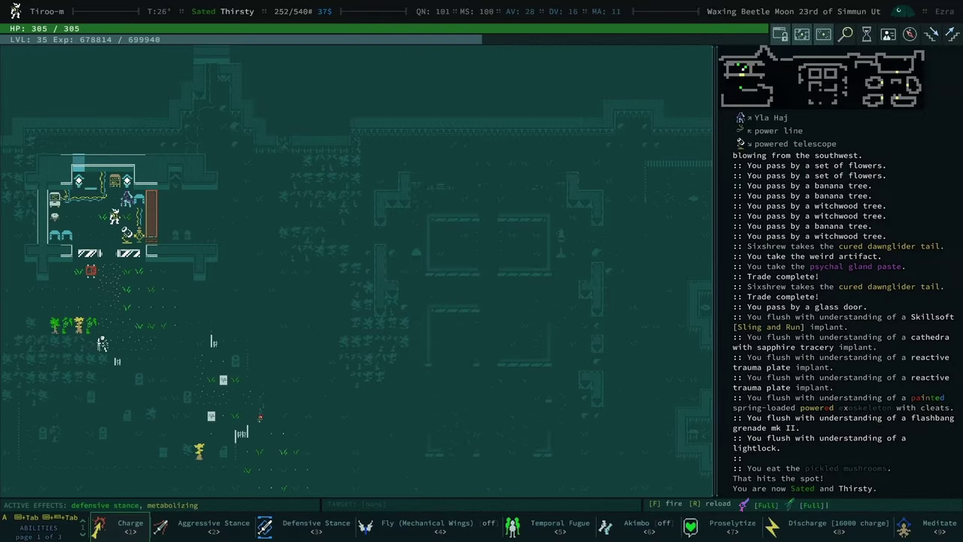
Talk to Yla Haj again and browse her implants, including the cathedra
key(space)
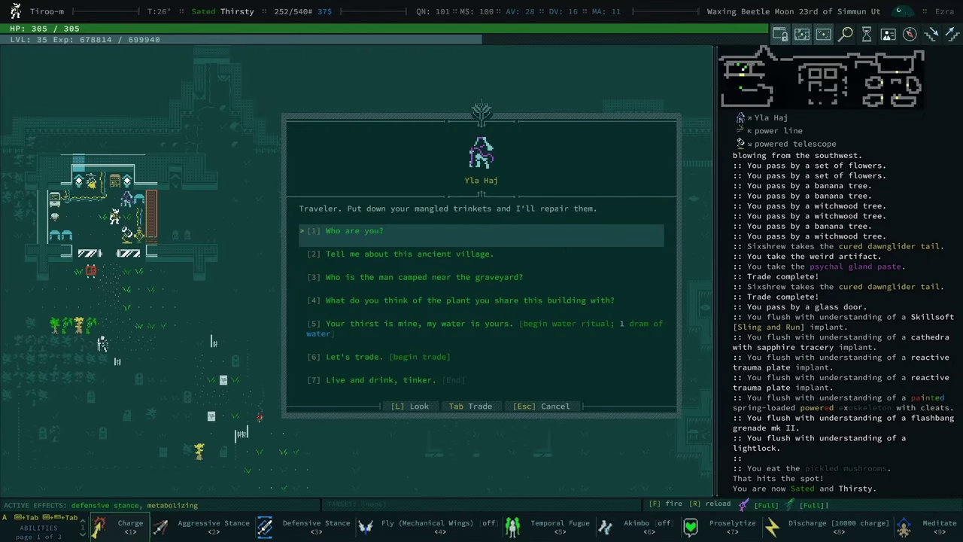
key(Down)
key(Down)
key(Down)
key(Down)
key(Down)
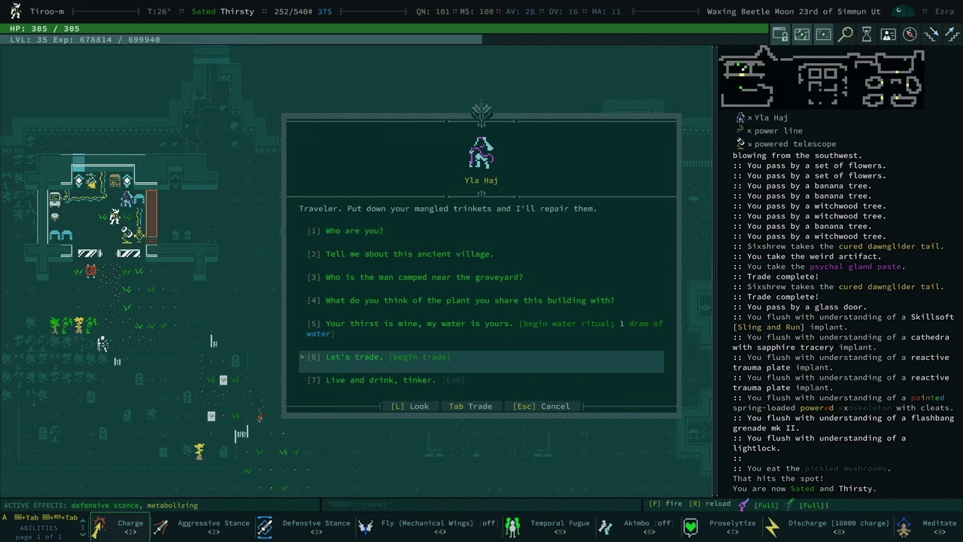
key(Return)
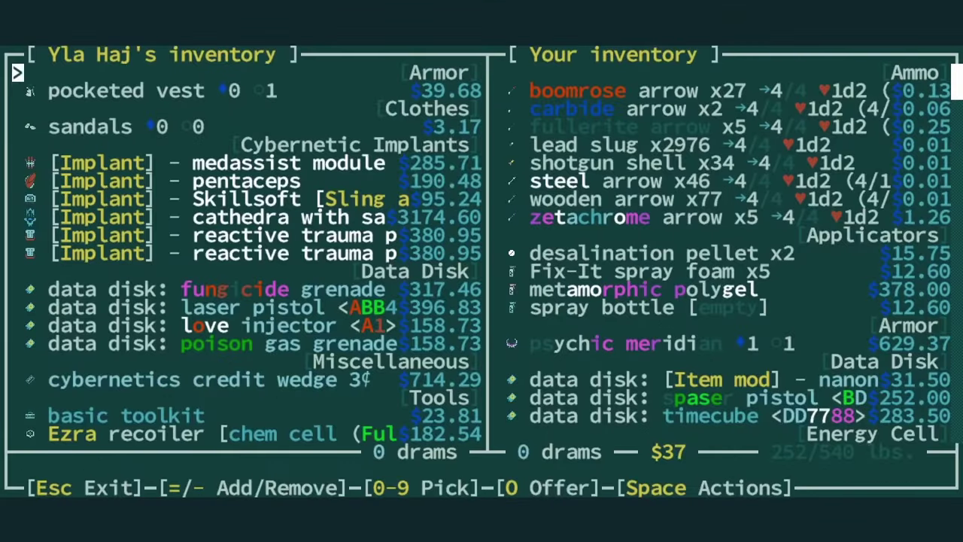
key(Down)
key(Down)
key(Down)
key(Down)
key(Down)
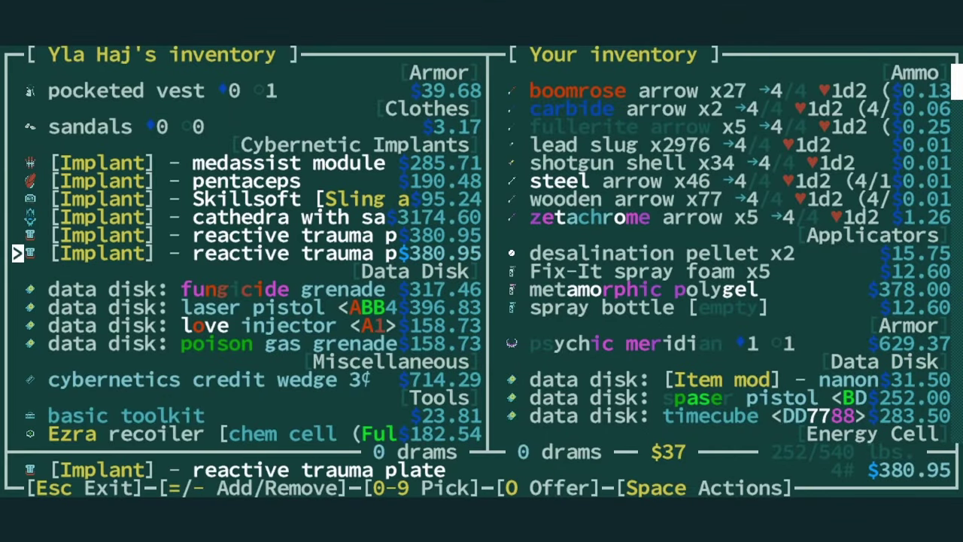
key(Up)
key(Up)
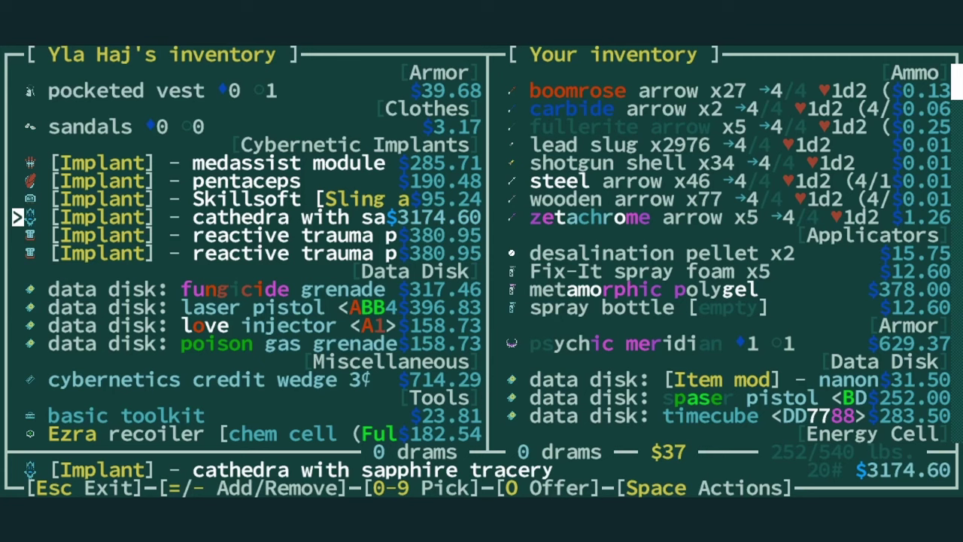
Walk east out of Yla Haj's building and auto-travel to Warden 1-FF
key(Escape)
key(Escape)
key(Right)
key(Right)
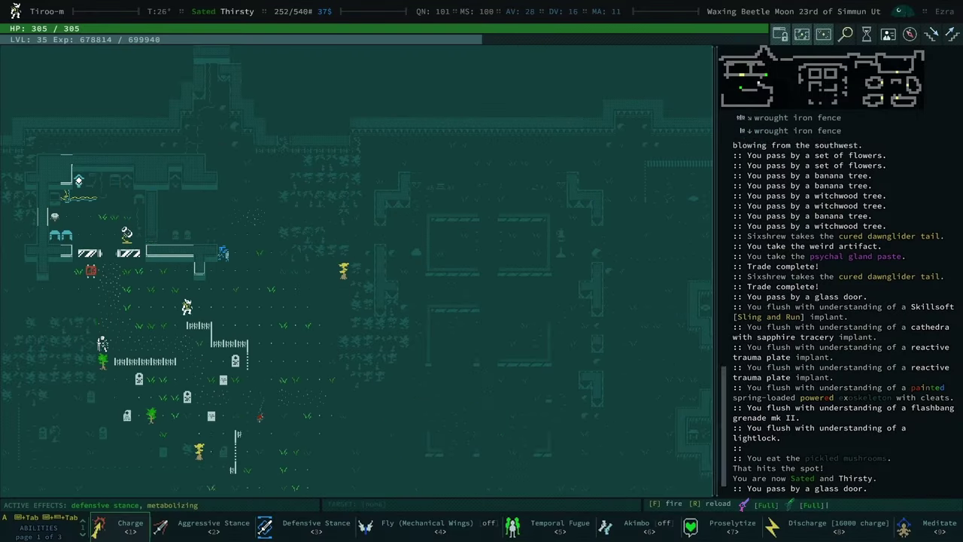
key(Right)
key(Right)
key(Right)
key(Right)
key(Right)
key(Right)
key(Right)
key(Right)
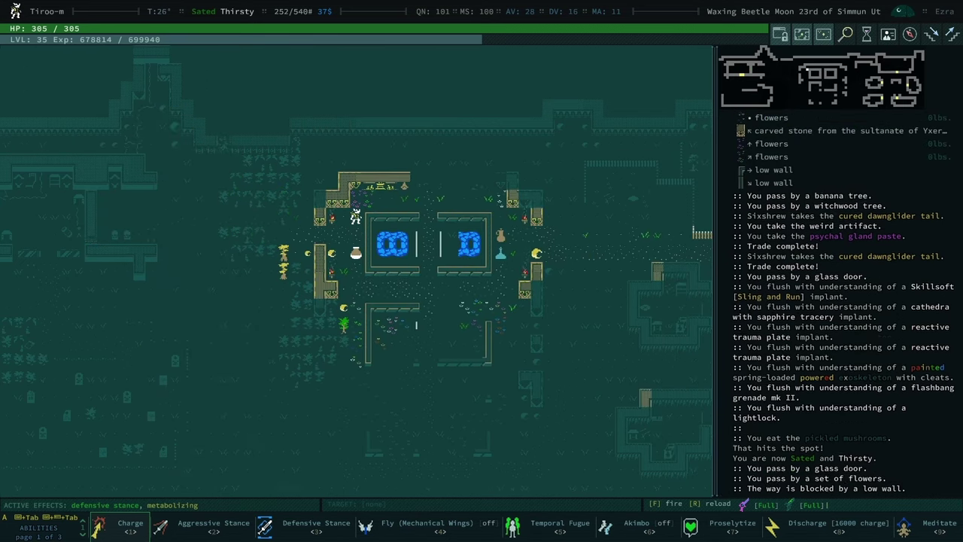
key(Right)
key(Right)
key(BackSpace)
key(Down)
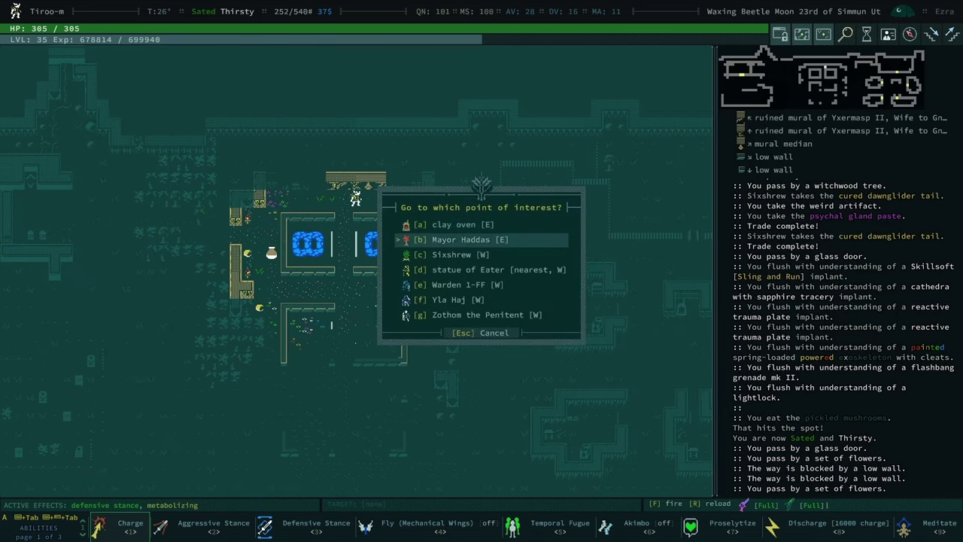
key(Down)
key(Down)
key(Down)
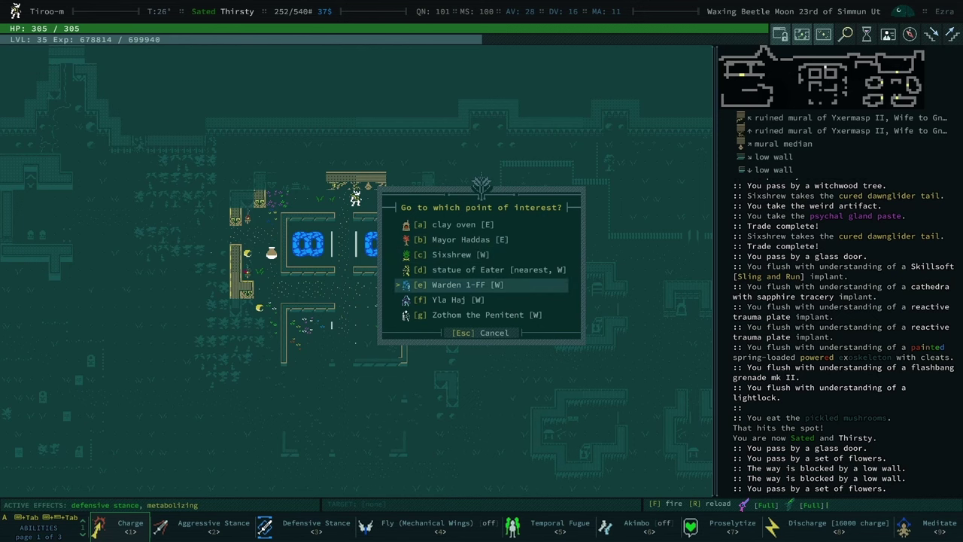
key(Return)
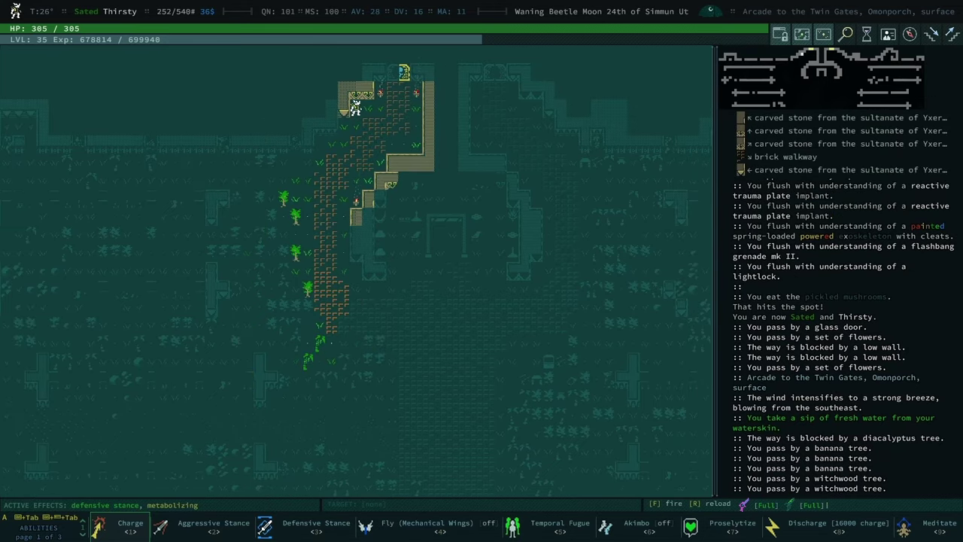
Equip the pickaxe found with the 'pick' inventory filter
key(i)
key(ctrl+f)
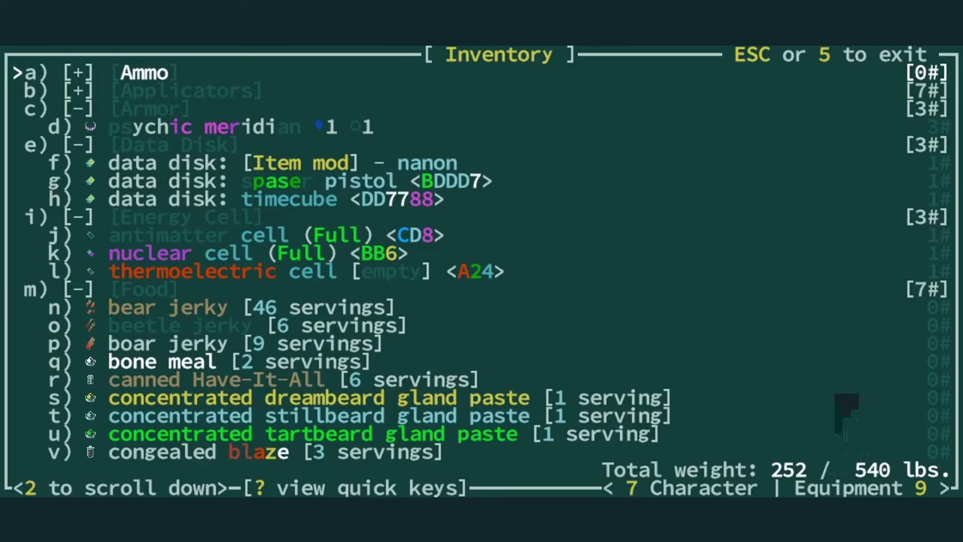
text(pick)
key(Return)
key(e)
key(Down)
key(Return)
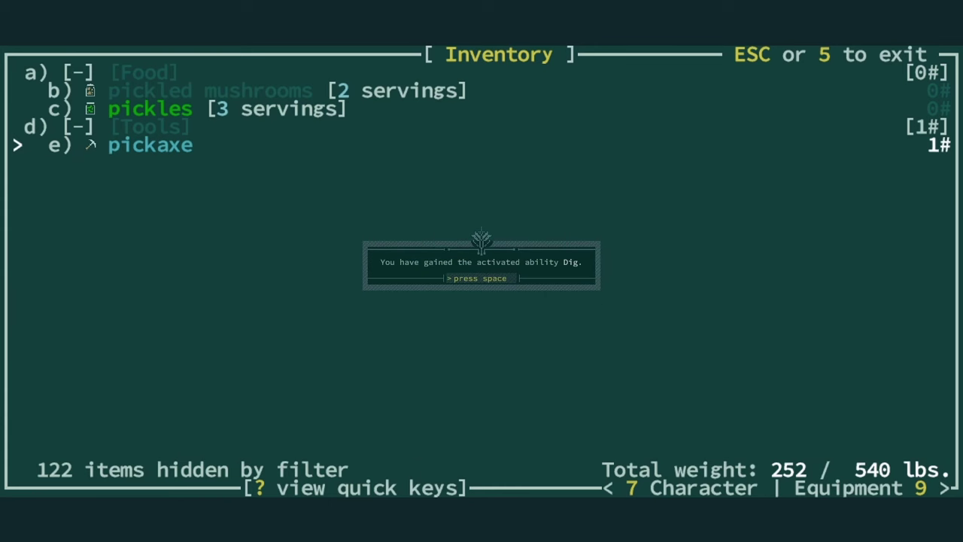
key(space)
key(Escape)
Apply the willowy tinkering mod to the equipped pickaxe
key(e)
key(Return)
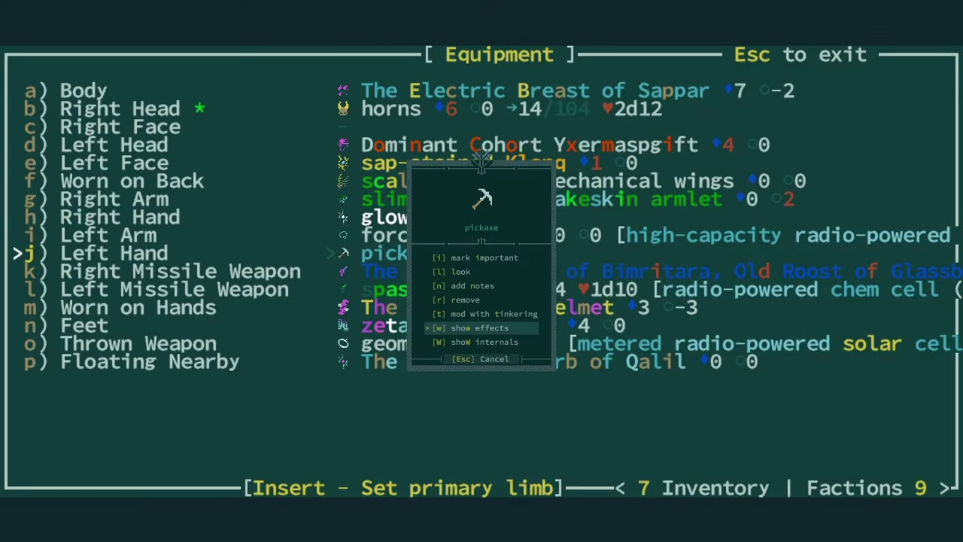
key(Up)
key(Up)
key(Up)
key(Up)
key(Up)
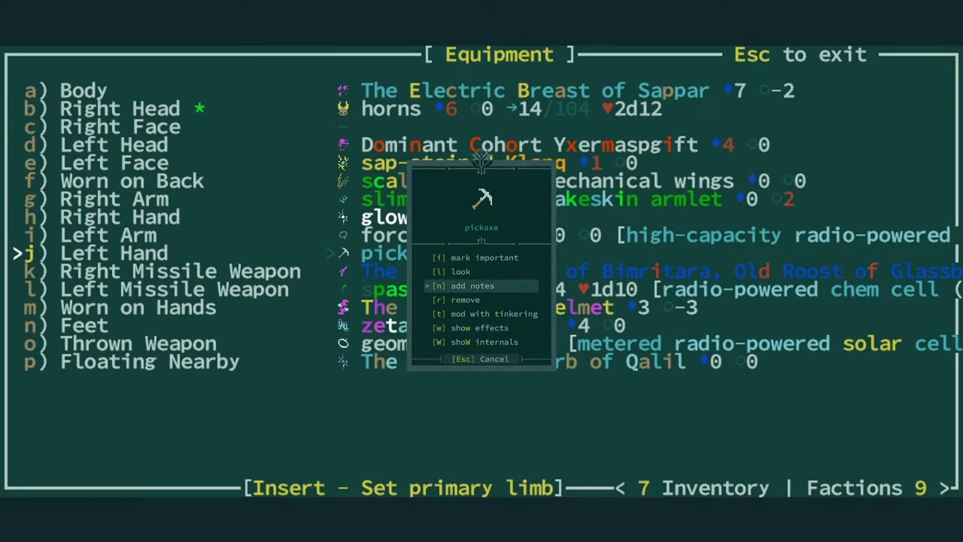
key(Escape)
key(Return)
key(Down)
key(Down)
key(Down)
key(Down)
key(Return)
key(Down)
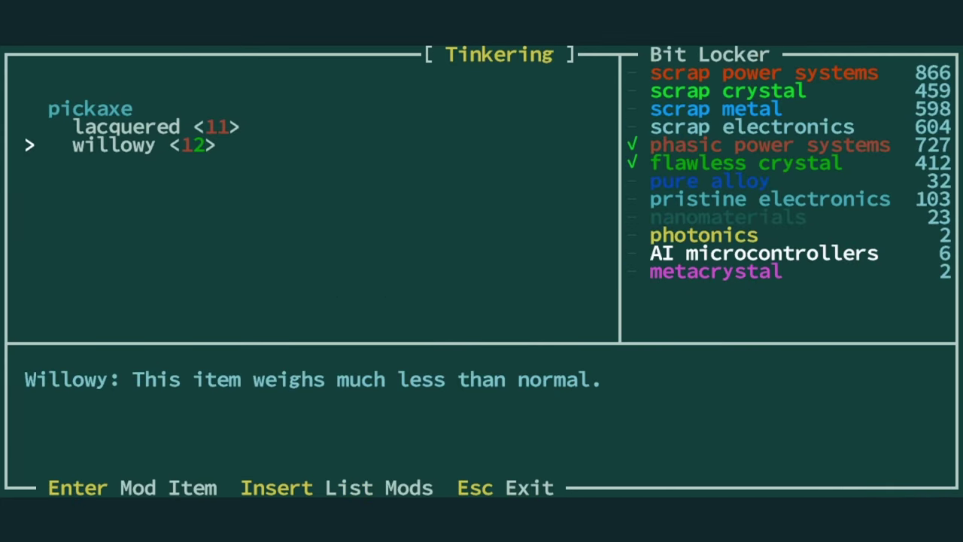
key(Escape)
key(Down)
key(Return)
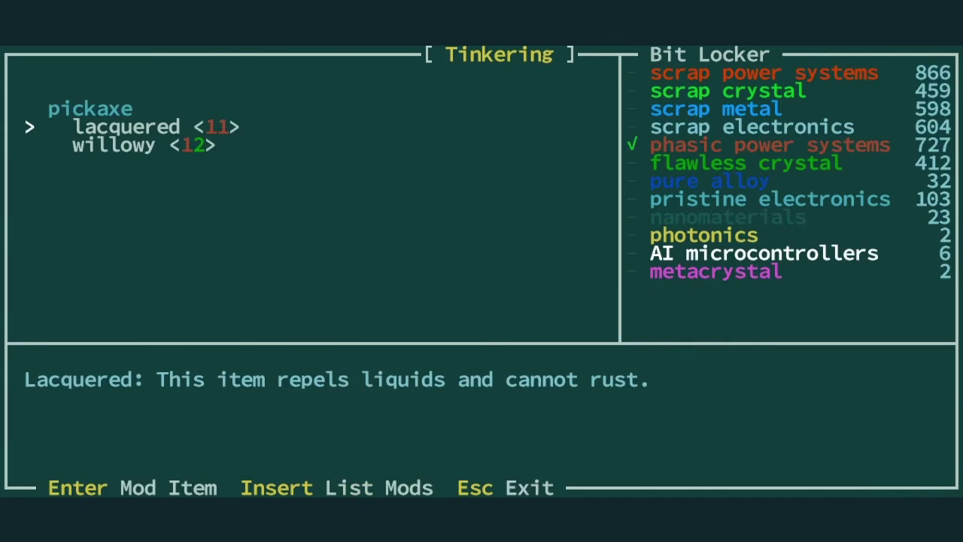
key(Down)
key(Return)
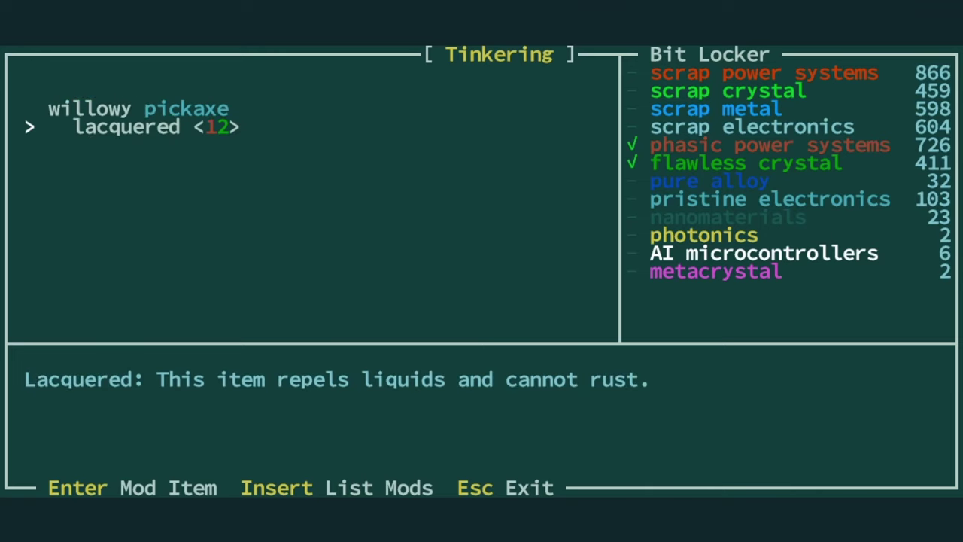
Dig northwest through the carved stone with the pickaxe
key(Escape)
key(KP_7)
key(KP_7)
key(KP_7)
key(KP_7)
key(KP_7)
key(KP_7)
key(KP_7)
key(KP_7)
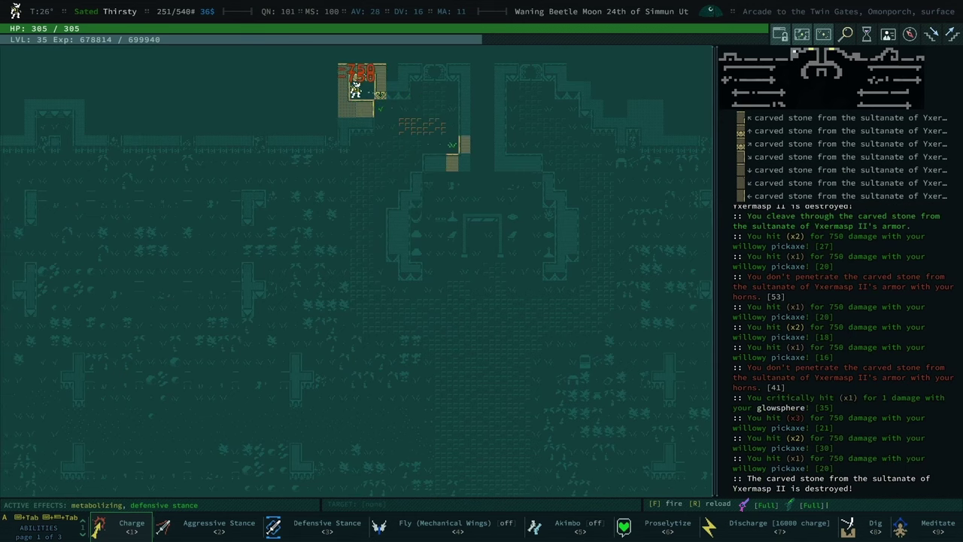
key(KP_7)
key(KP_7)
key(KP_7)
key(KP_7)
key(KP_7)
key(KP_7)
key(KP_7)
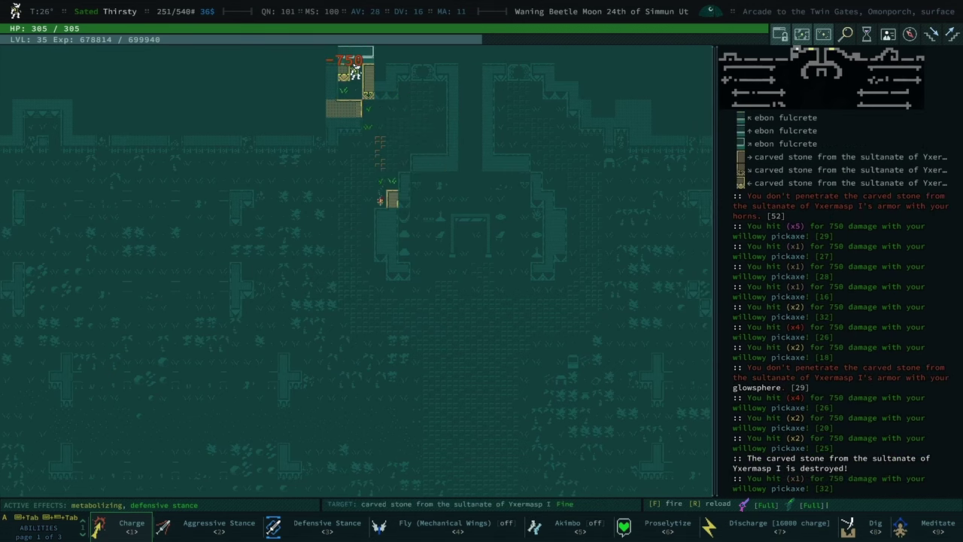
key(KP_7)
key(KP_7)
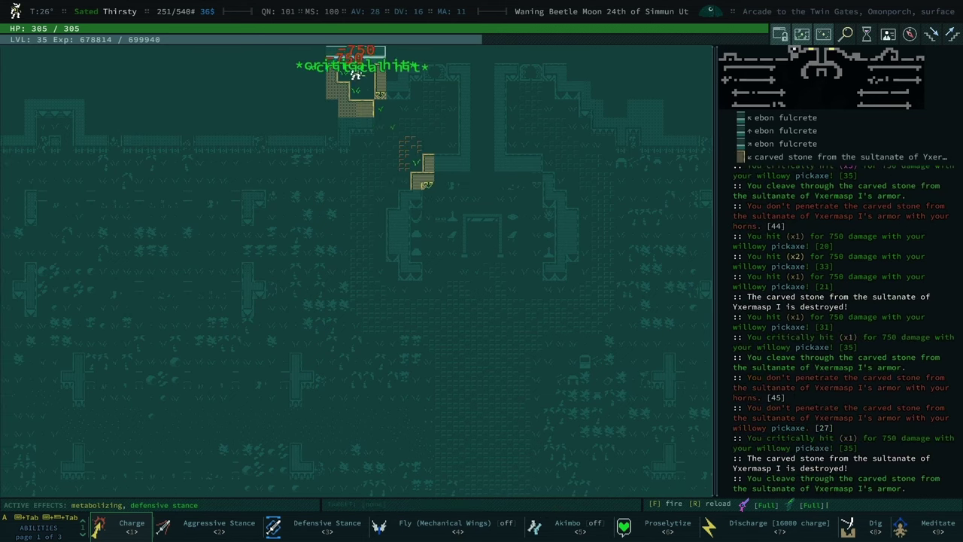
key(KP_7)
key(KP_7)
key(KP_7)
key(KP_7)
key(KP_7)
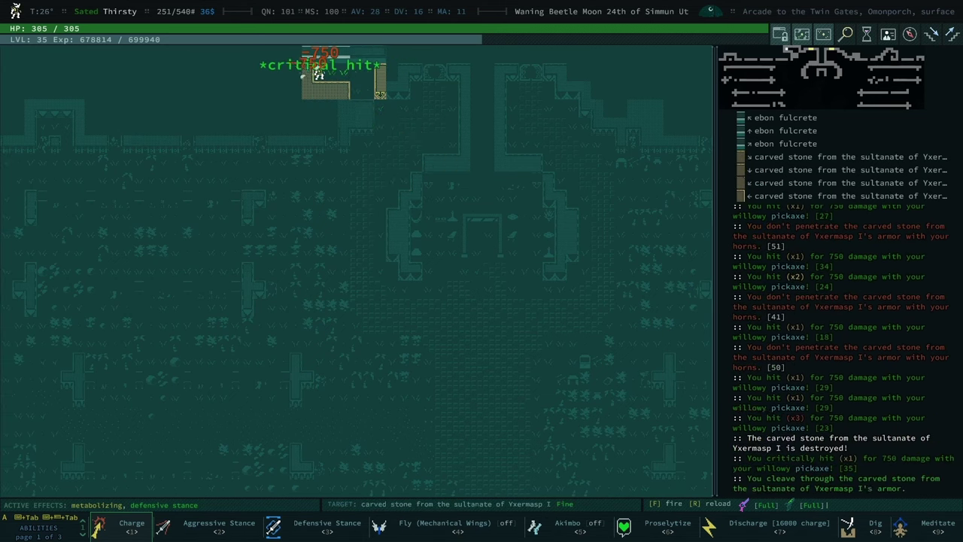
key(KP_7)
Dig west, drop down the deep shaft, and walk west killing cave spiders
key(KP_4)
key(KP_4)
key(KP_4)
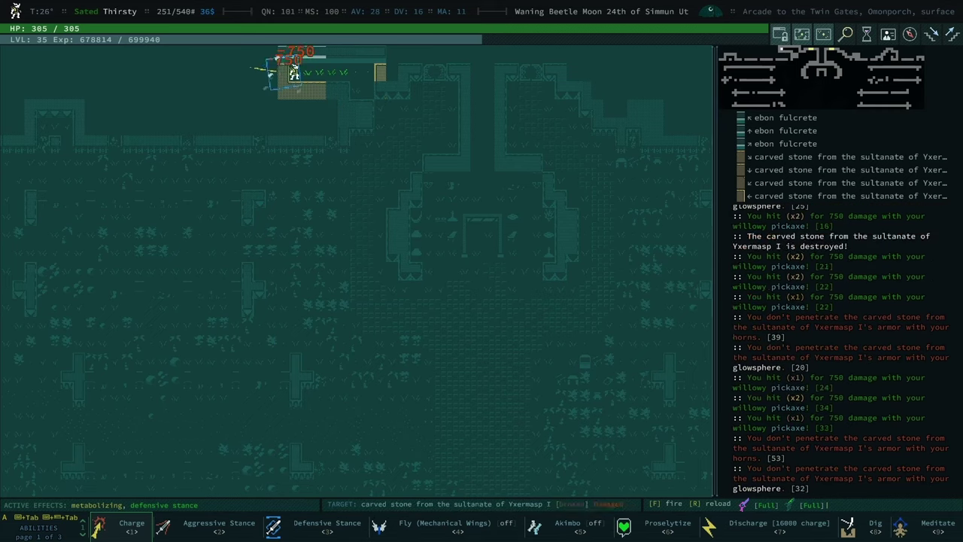
key(KP_4)
key(KP_4)
key(KP_4)
key(KP_4)
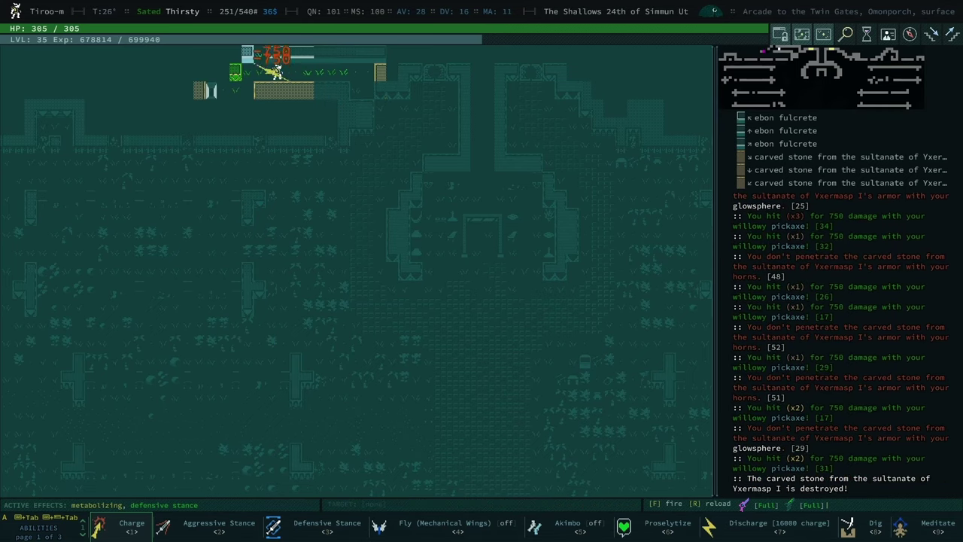
key(KP_4)
key(KP_1)
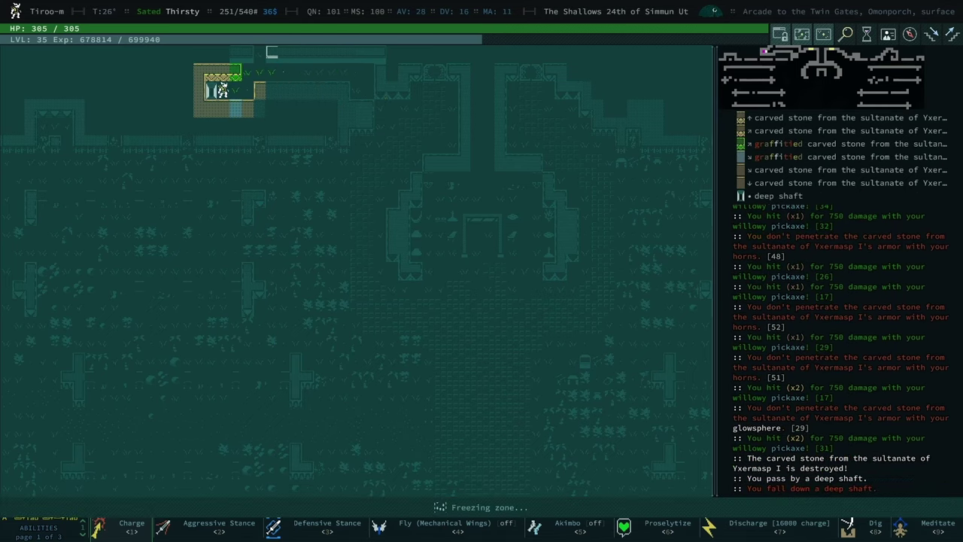
key(KP_4)
key(KP_4)
key(KP_4)
key(KP_4)
key(KP_4)
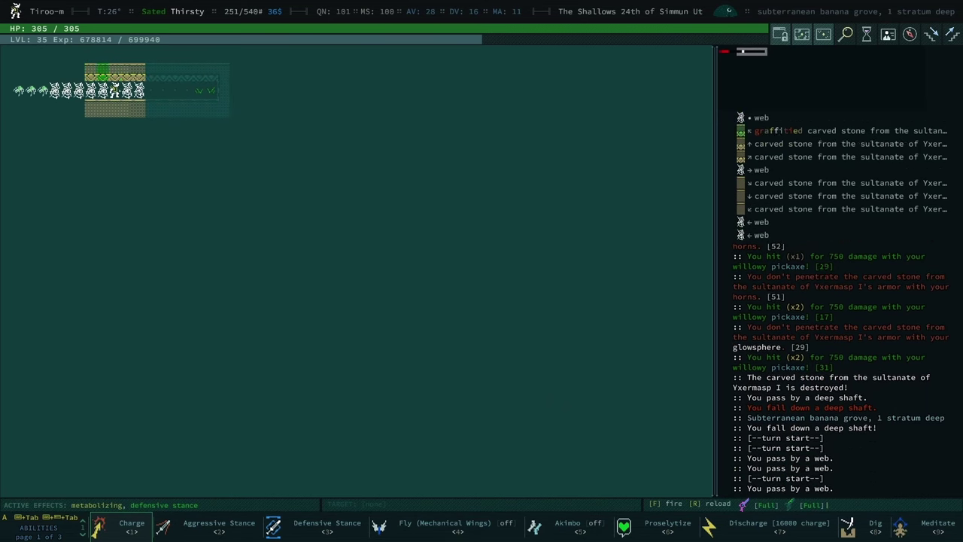
key(KP_4)
key(KP_4)
key(KP_4)
key(KP_4)
key(KP_4)
key(KP_4)
key(KP_4)
key(KP_4)
key(KP_4)
key(KP_4)
key(KP_4)
key(KP_4)
key(KP_4)
key(KP_4)
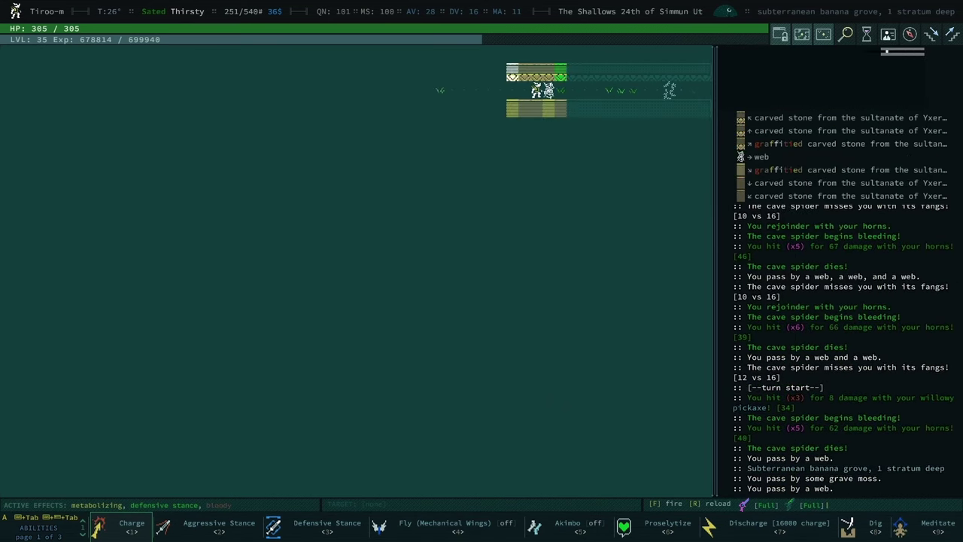
key(KP_4)
key(KP_4)
key(KP_4)
key(KP_4)
key(KP_4)
key(KP_4)
Auto-explore, sprint west, and fire the missile weapon twice at a pilgrim
key(KP_0)
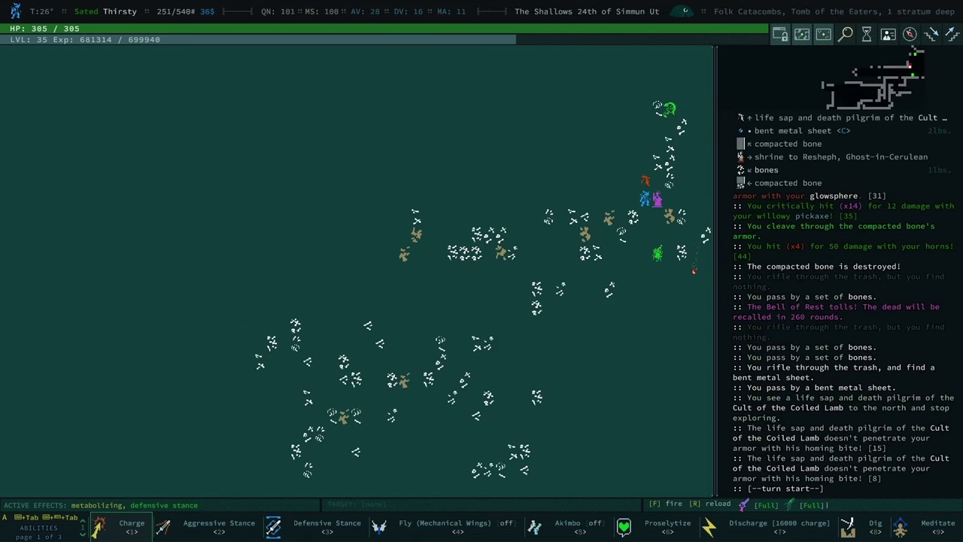
key(shift+s)
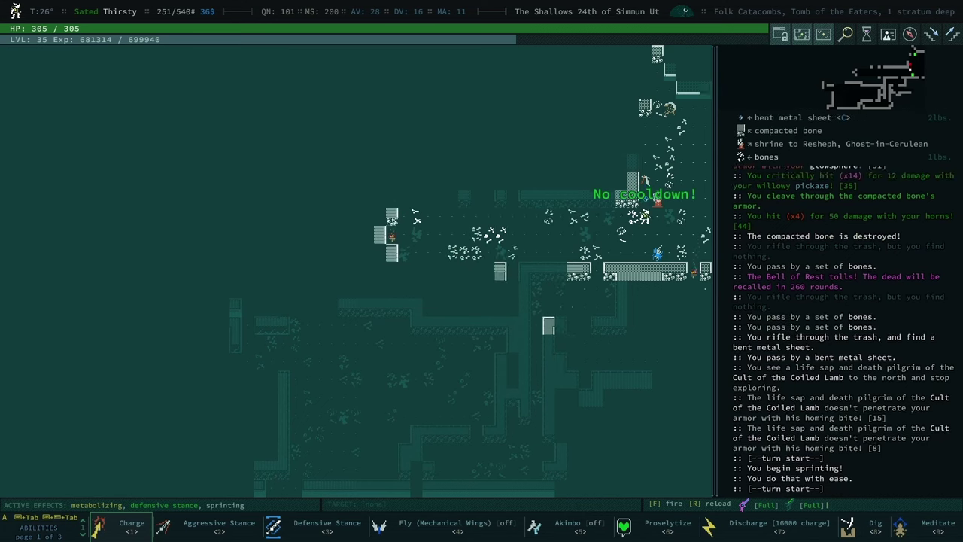
key(KP_4)
key(KP_4)
key(KP_4)
key(KP_4)
key(KP_4)
key(KP_4)
key(KP_4)
key(KP_4)
key(f)
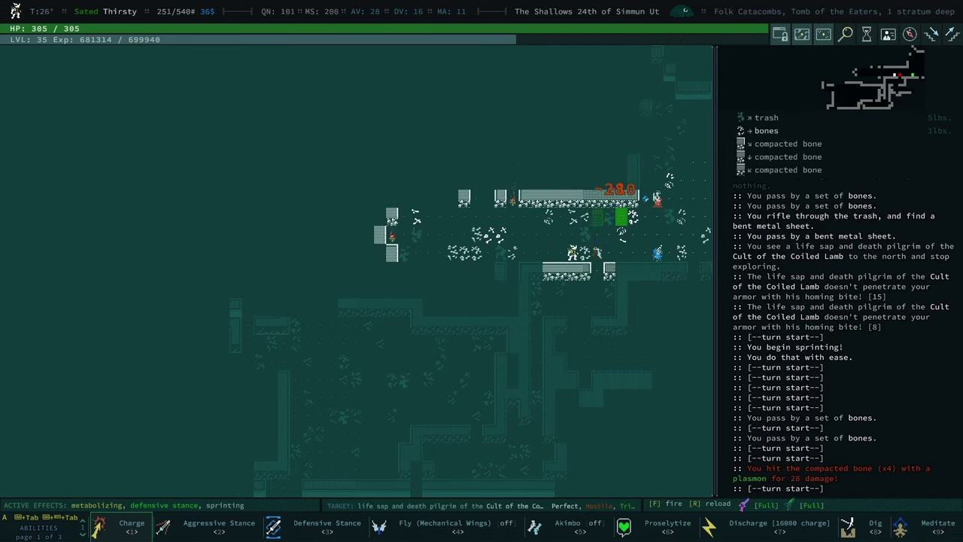
key(f)
key(f)
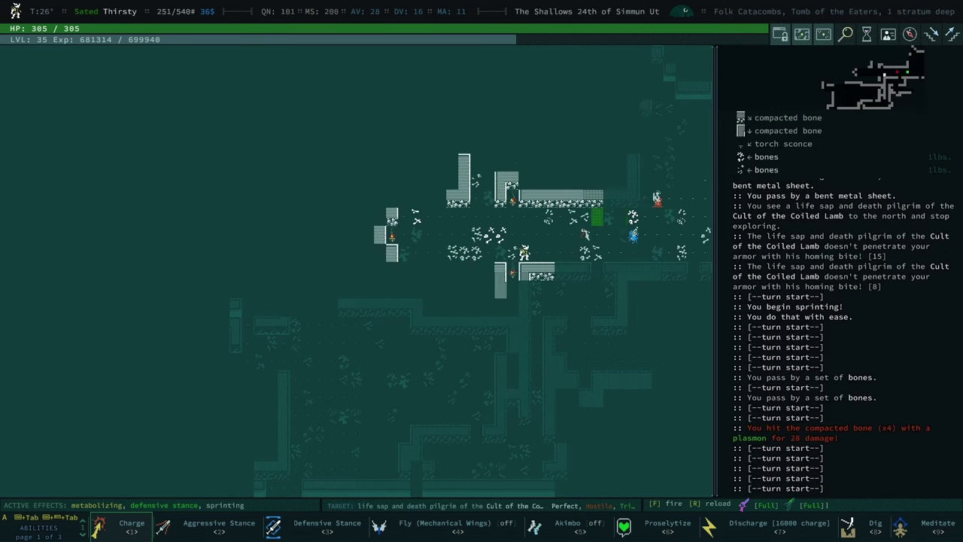
key(Escape)
key(f)
key(f)
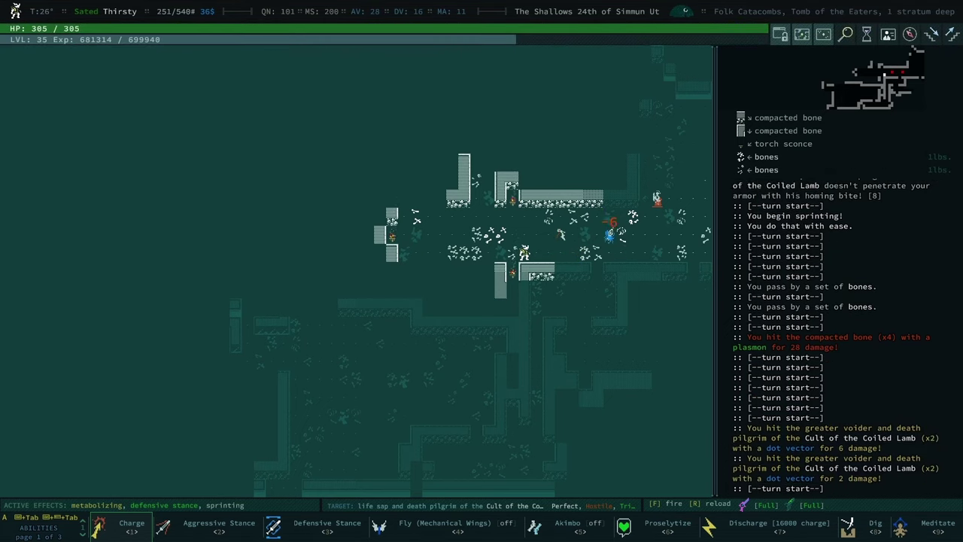
Wait a turn, reposition, and switch Akimbo on
key(space)
key(KP_1)
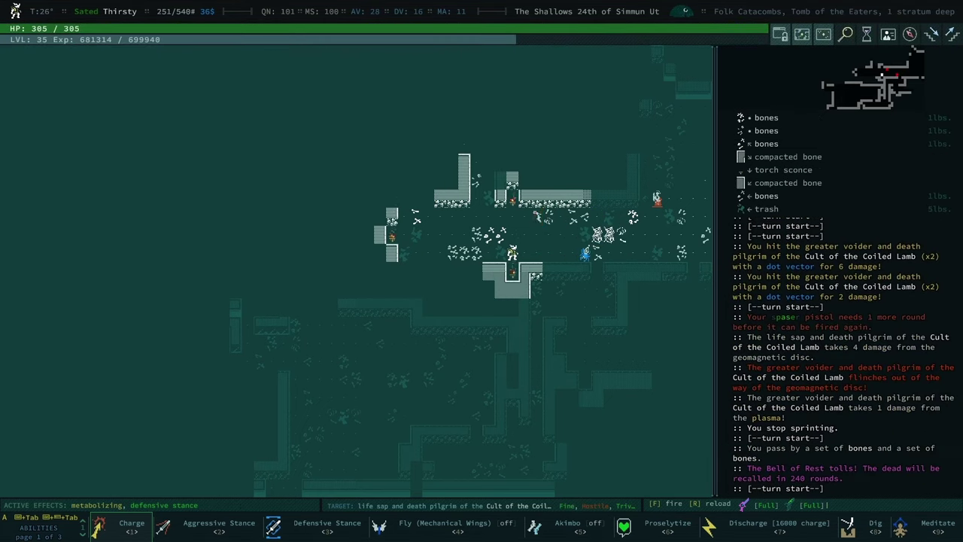
key(6)
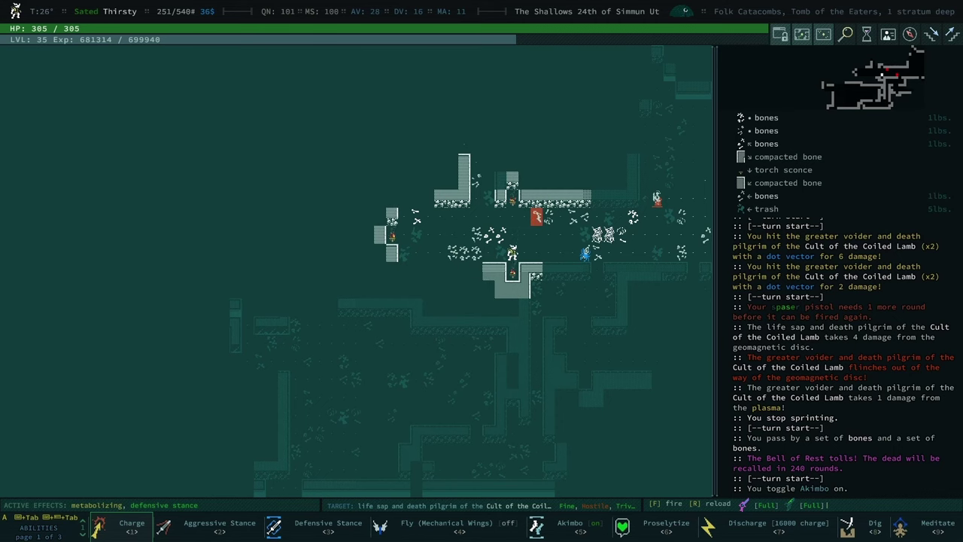
key(KP_3)
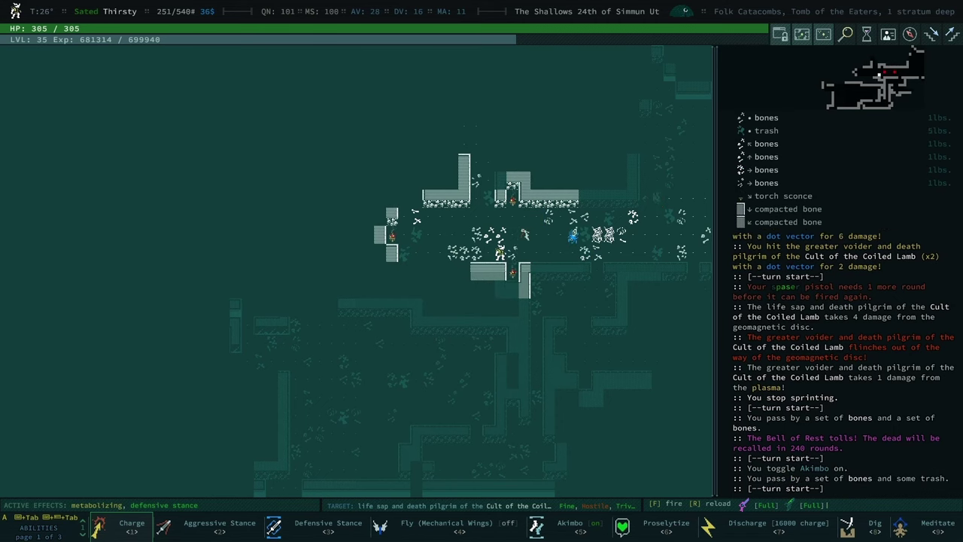
Swap the pickaxe for the Perpetual Fell in the equipment screen
key(f)
key(e)
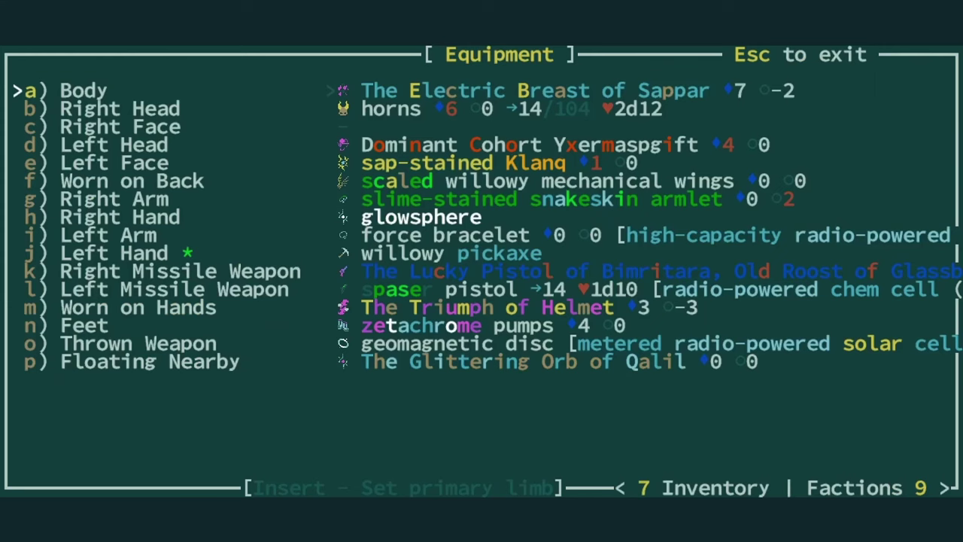
key(j)
key(k)
key(space)
key(Escape)
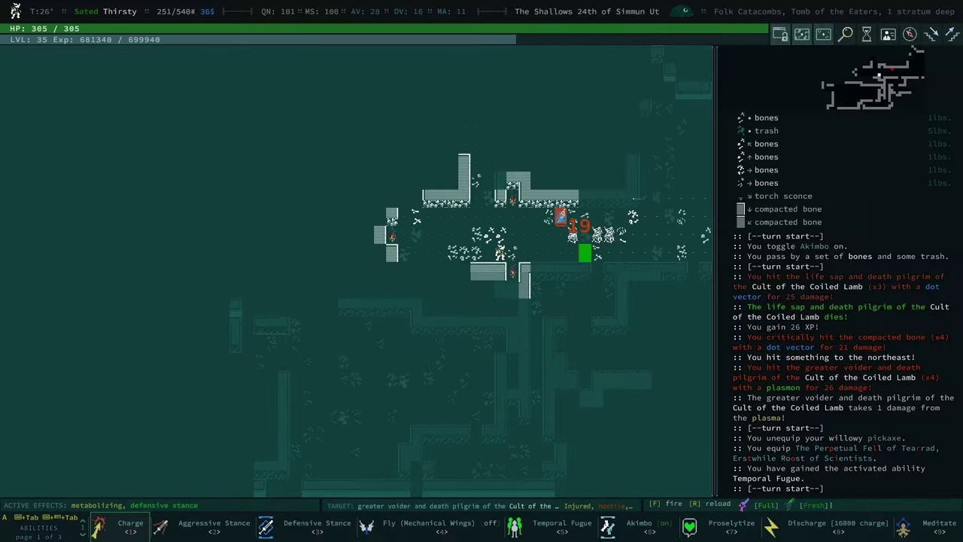
Advance through the bones and attack the greater voider until it dies
key(KP_1)
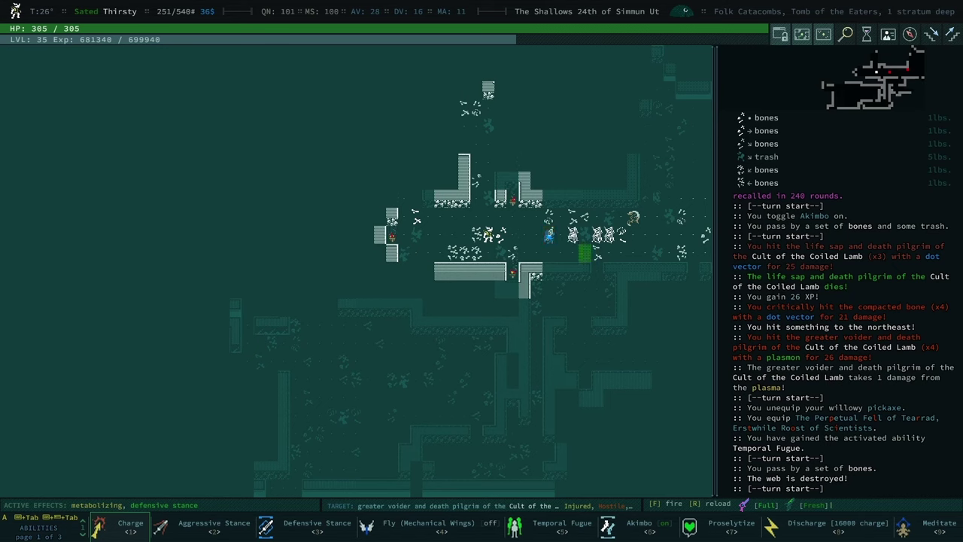
key(KP_4)
key(KP_4)
key(KP_4)
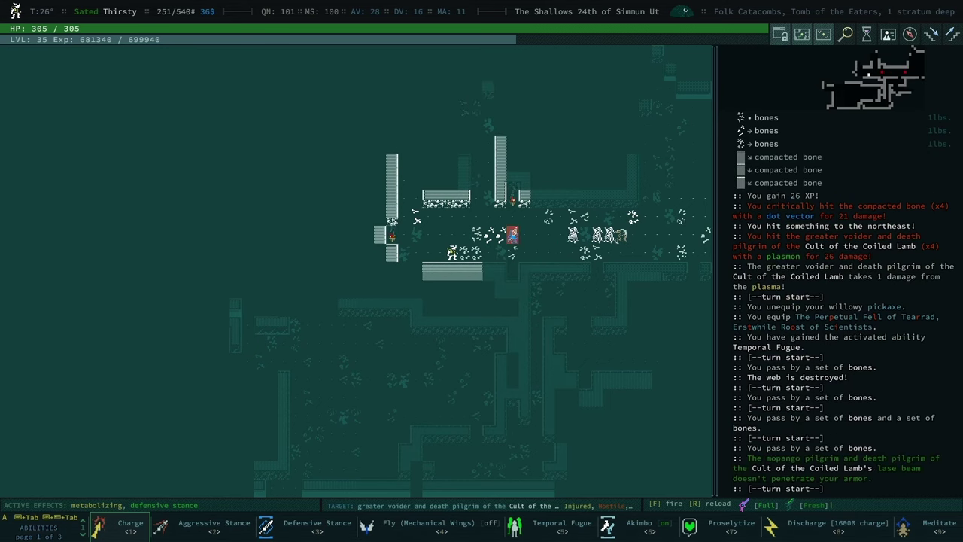
key(alt)
key(f)
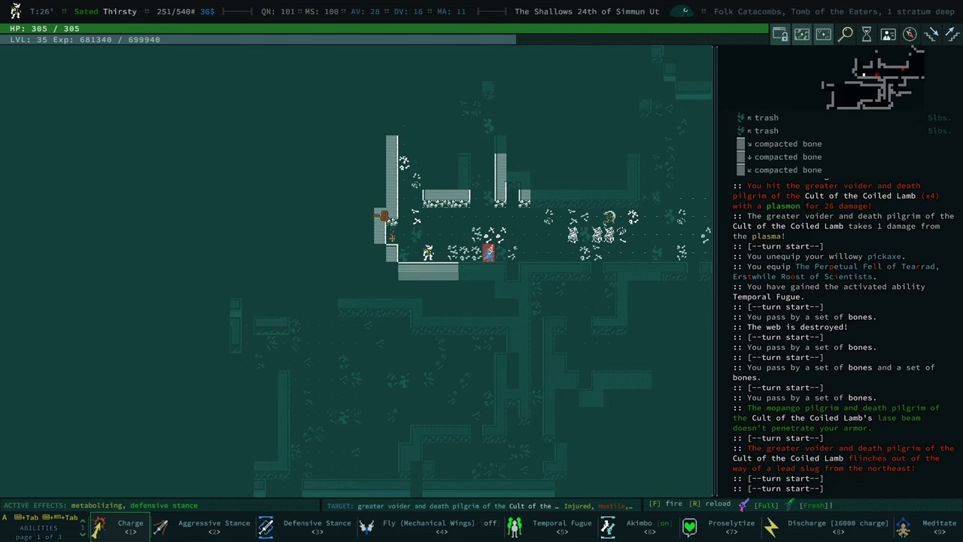
key(Left)
key(Up)
key(Up)
key(Up)
key(Up)
key(Up)
key(Up)
key(Up)
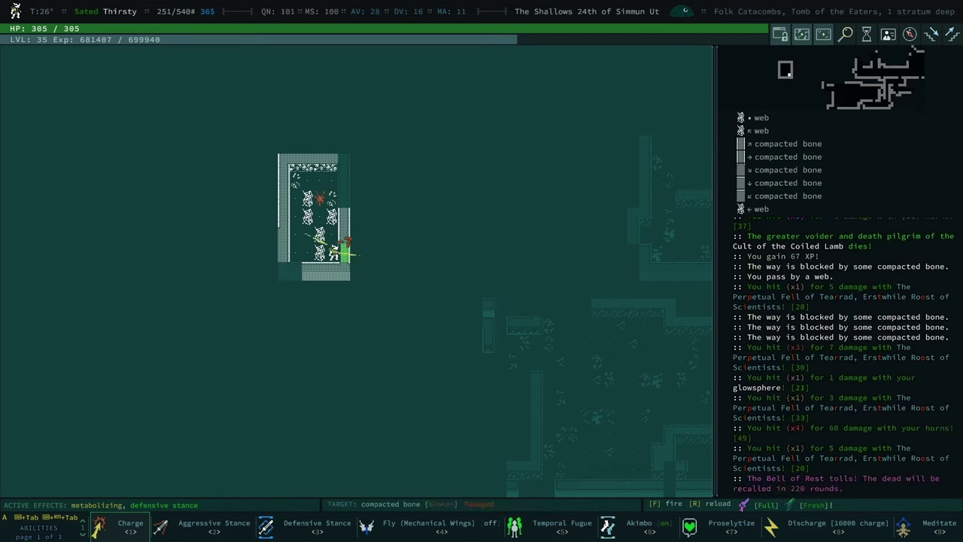
Smash the compacted bone wall and auto-explore, looting a vibro blade and sapphire
key(KP_6)
key(KP_6)
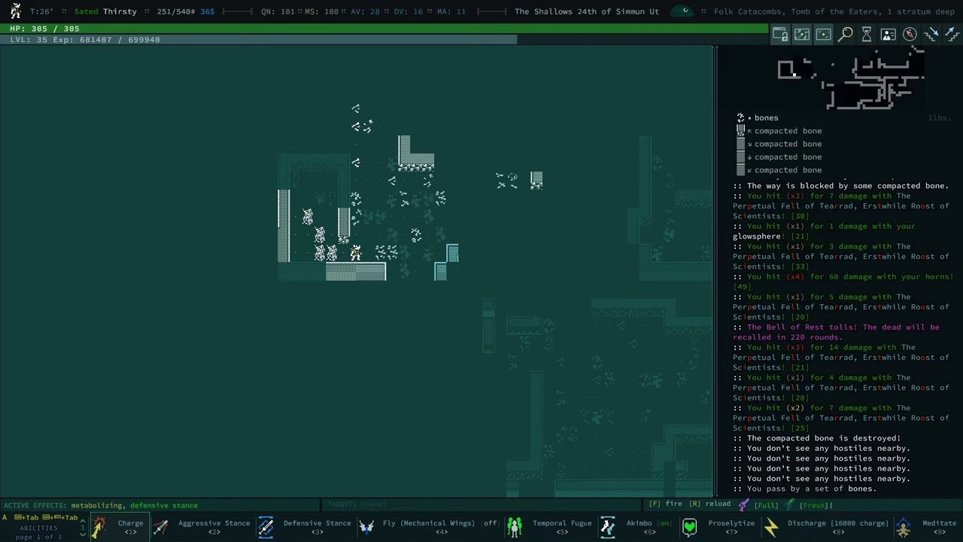
key(KP_0)
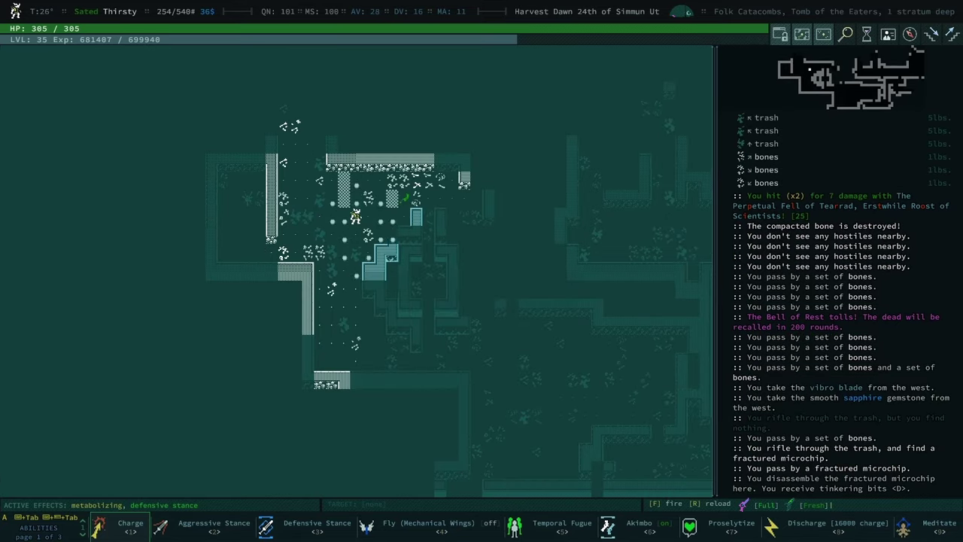
key(alt)
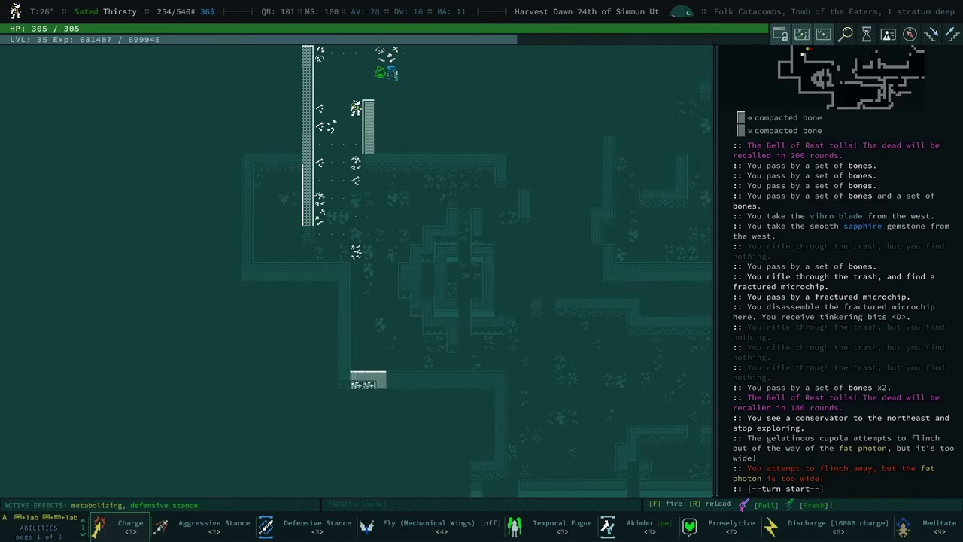
Close on the oily conservator, then step back south and wait out the daze
key(KP_8)
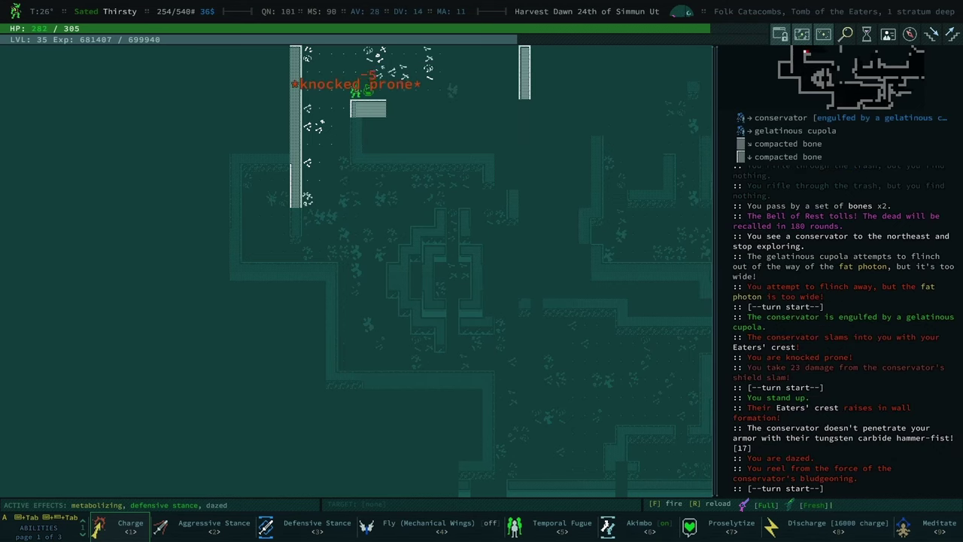
key(KP_8)
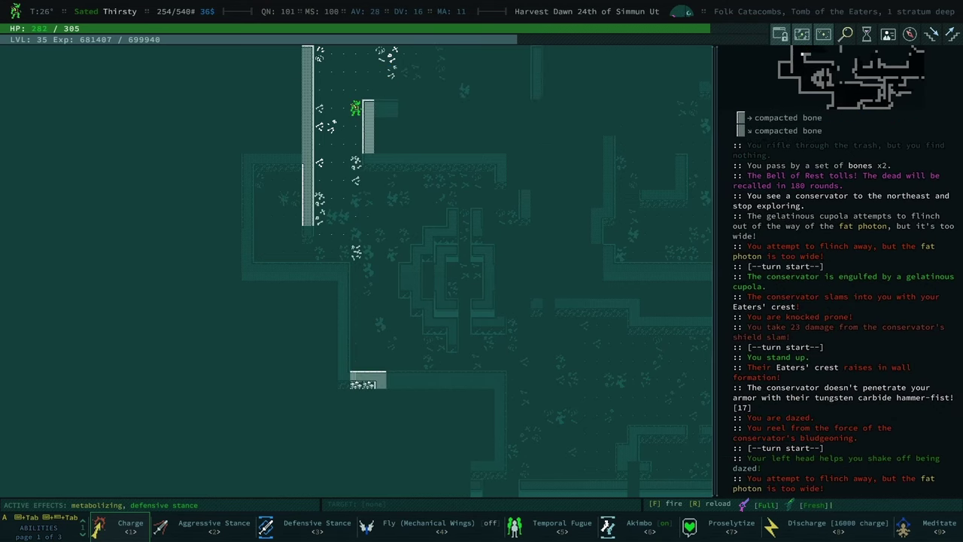
key(KP_2)
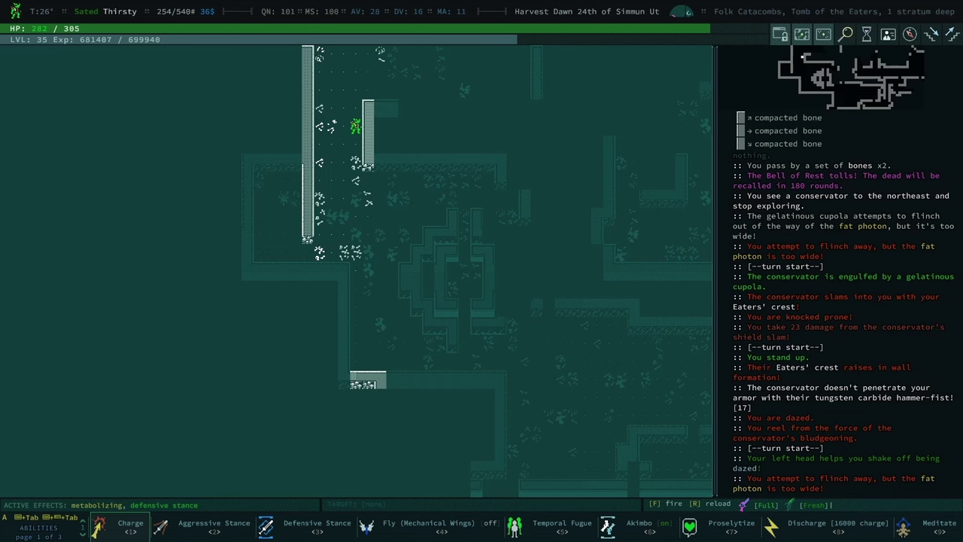
key(KP_5)
Melee the oily conservator five times, leaving it badly damaged and leaking
key(KP_8)
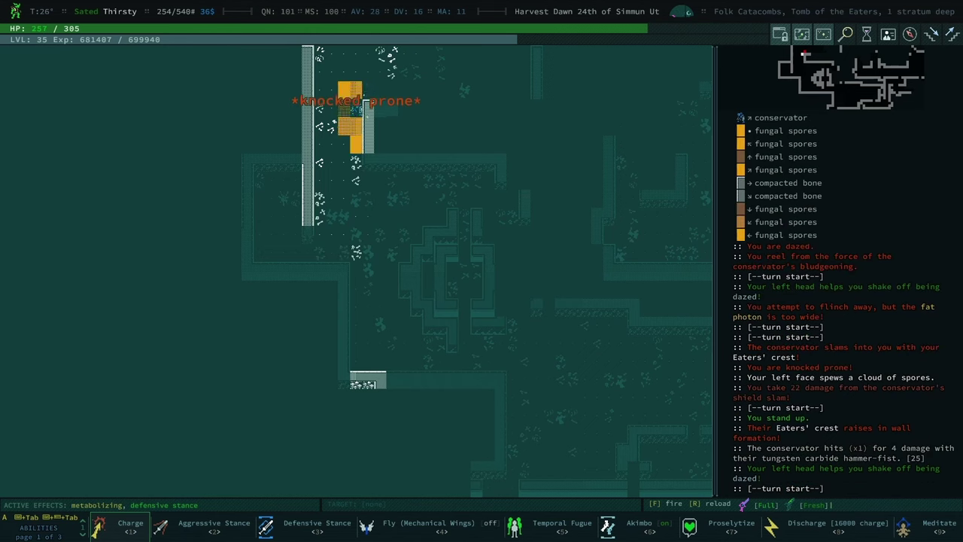
key(KP_8)
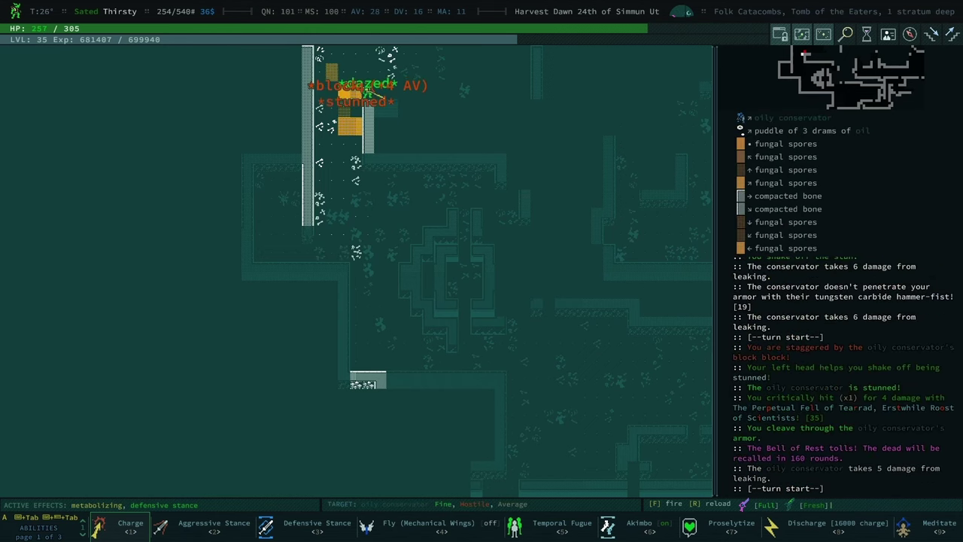
key(KP_8)
key(KP_8)
key(KP_8)
key(KP_8)
key(KP_8)
key(KP_8)
key(KP_8)
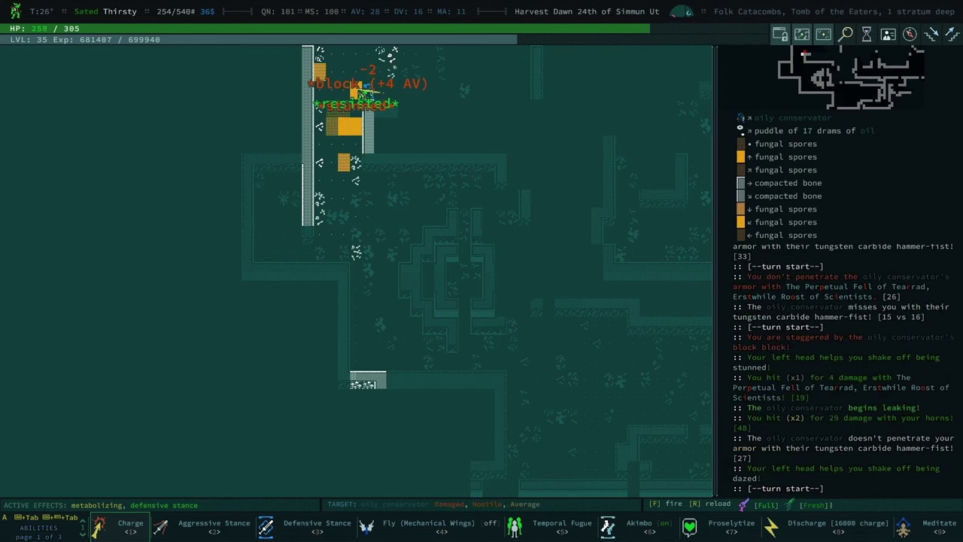
key(KP_8)
key(KP_8)
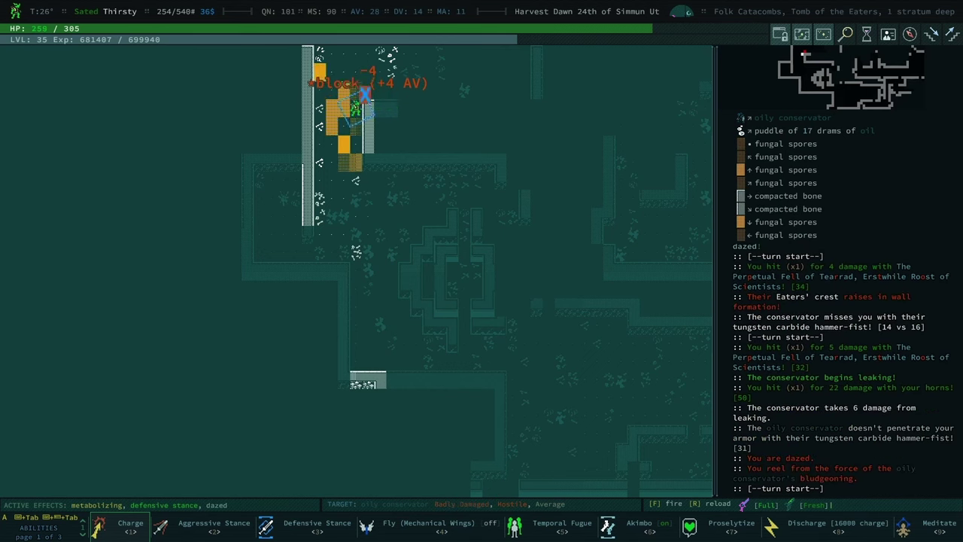
key(KP_8)
key(KP_8)
key(KP_8)
key(KP_8)
key(KP_8)
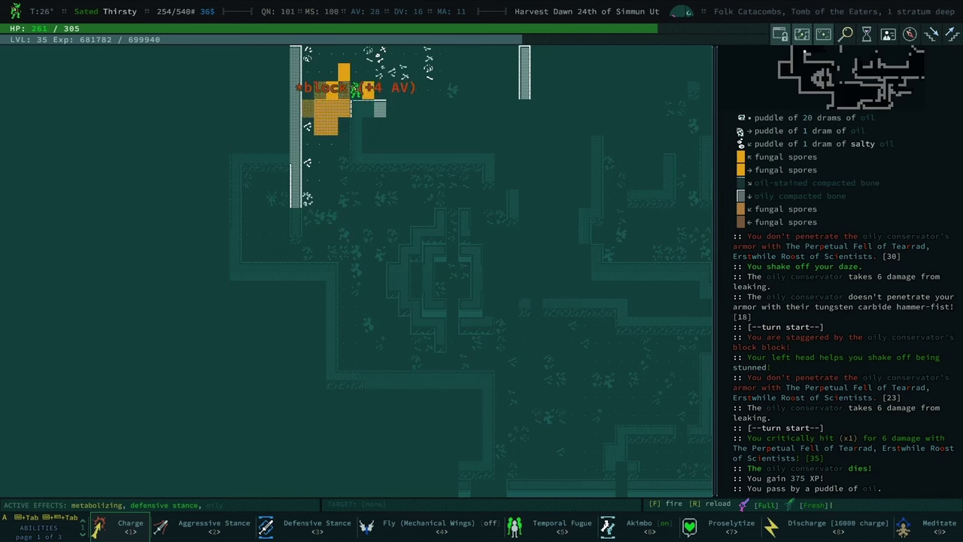
Rest to full health, then auto-travel east to the pilgrim's bone corridor
key(KP_4)
key(KP_4)
key(KP_4)
key(grave)
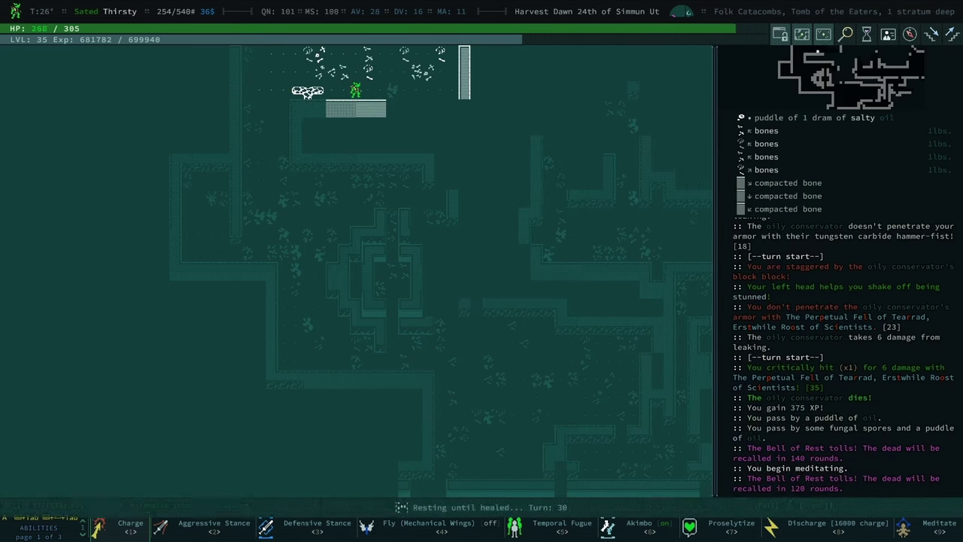
key(KP_4)
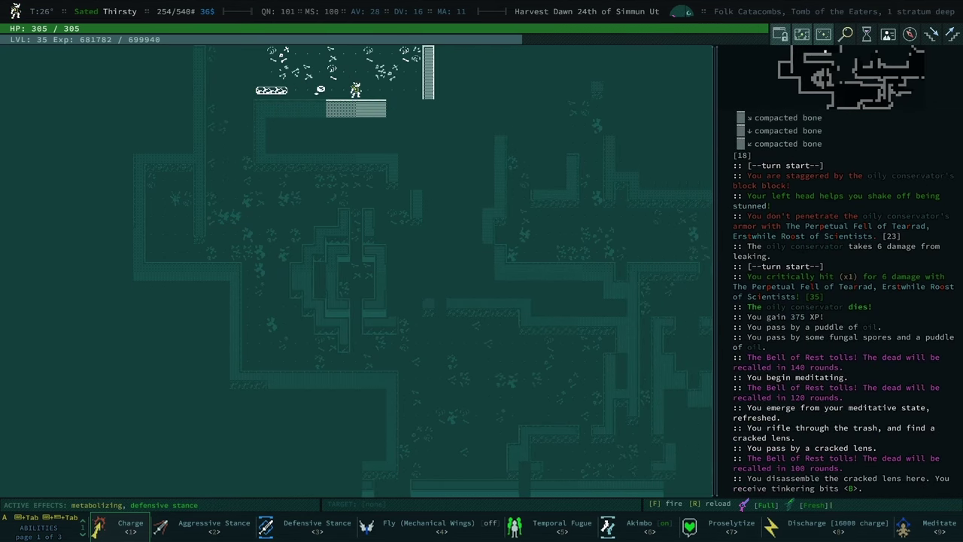
key(KP_0)
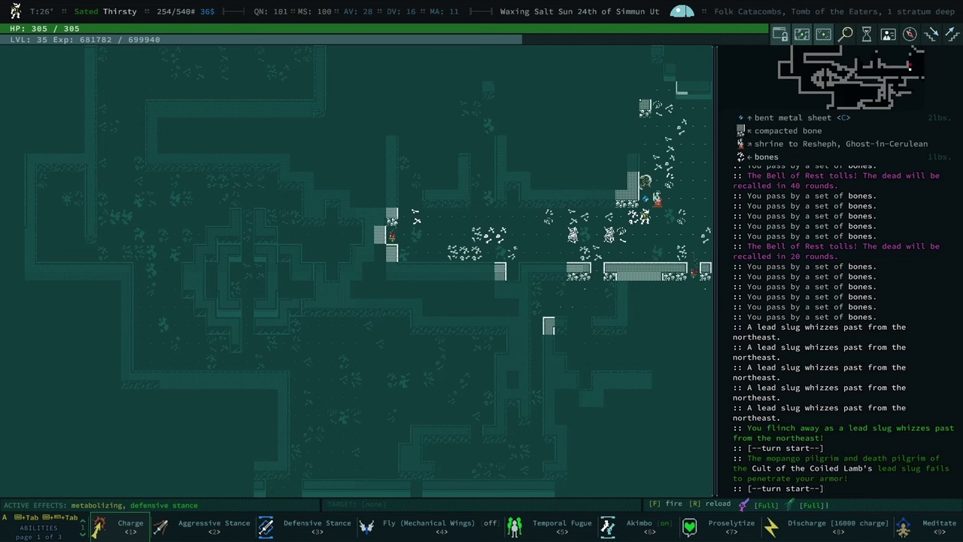
Puff a spore cloud and move east through the bone corridor
key(a)
key(Up)
key(Return)
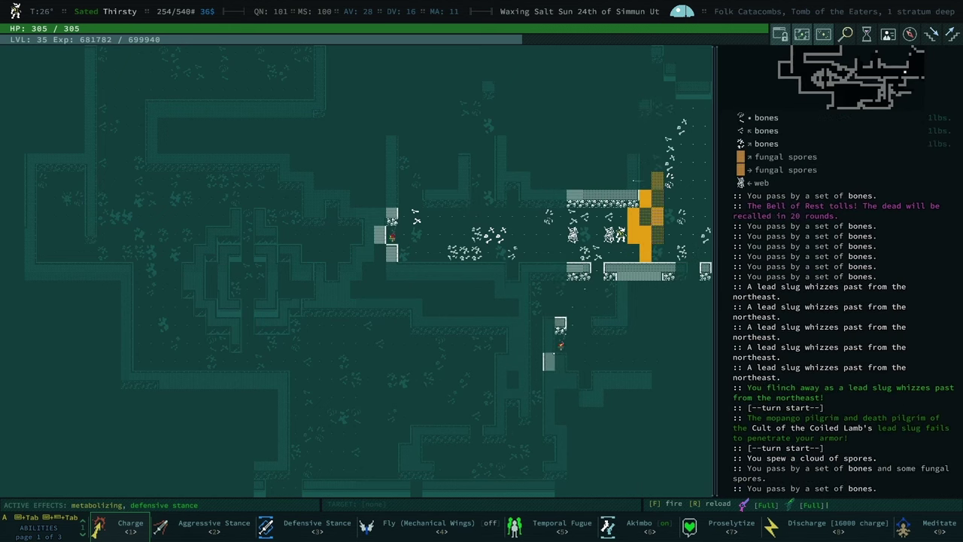
key(KP_6)
key(KP_6)
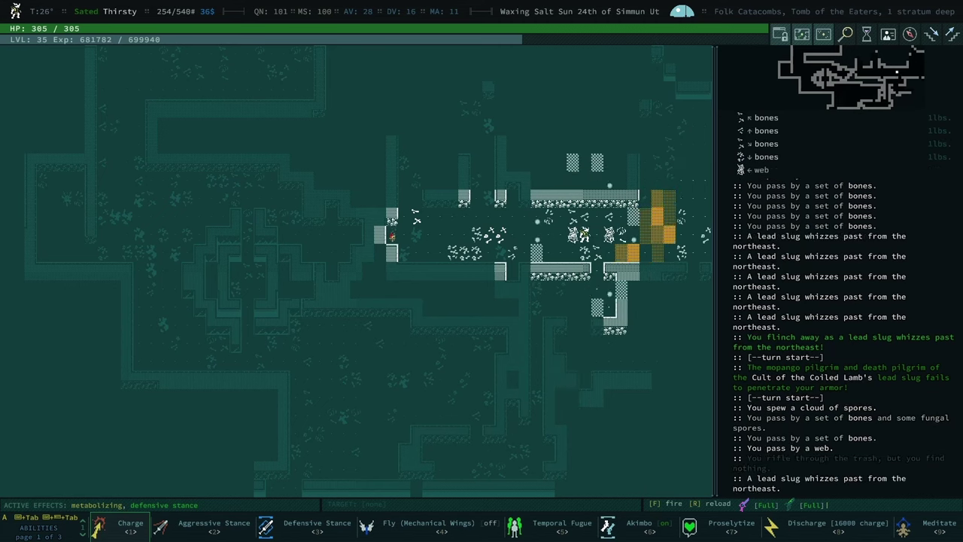
key(KP_6)
key(KP_6)
key(KP_6)
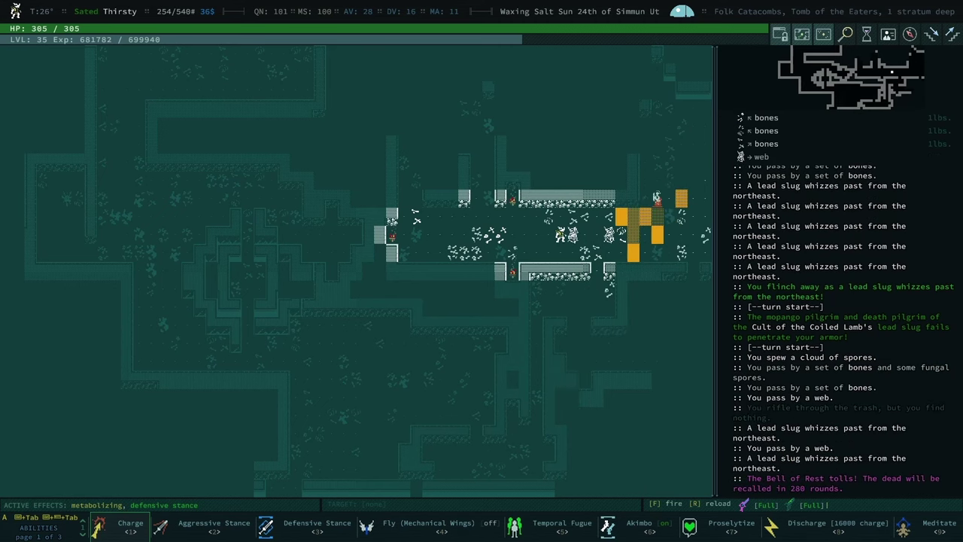
Advance north up the eastern passage and release another spore cloud
key(KP_8)
key(KP_8)
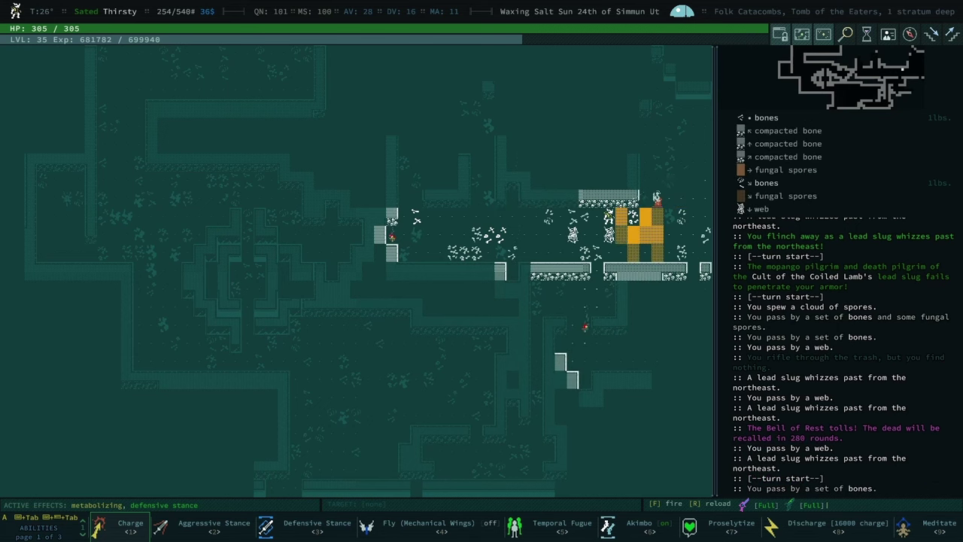
key(KP_8)
key(KP_8)
key(KP_8)
key(KP_8)
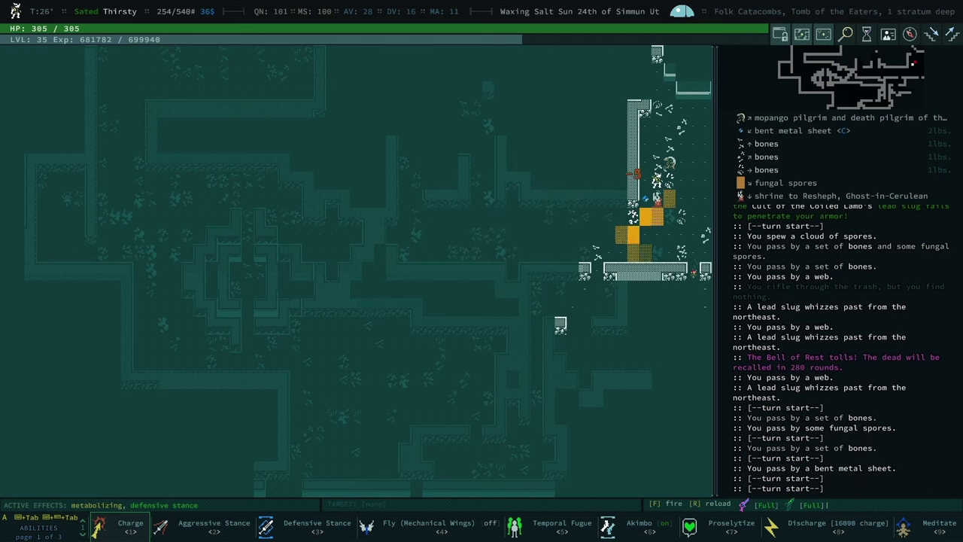
key(a)
key(Return)
key(KP_8)
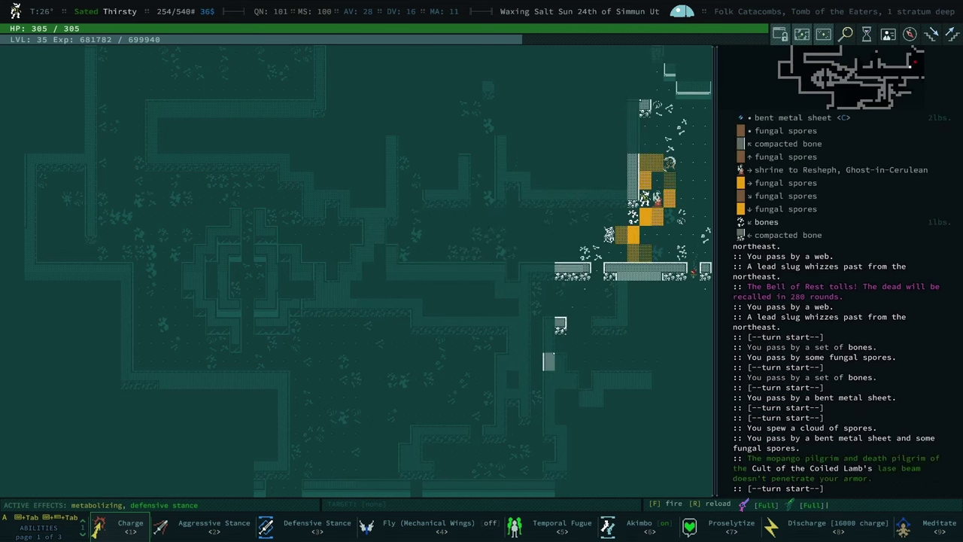
key(KP_8)
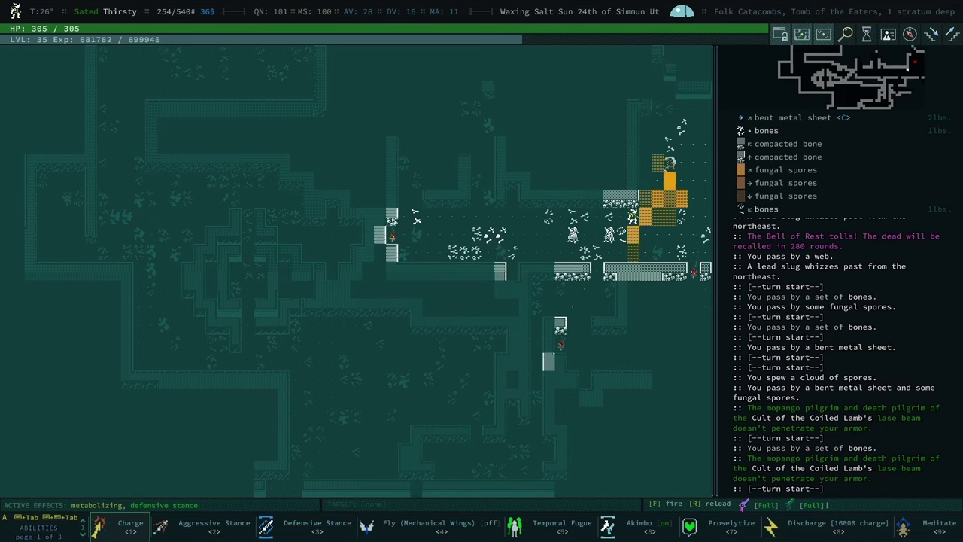
Look at the mopango pilgrim, then start a Charge at it
key(l)
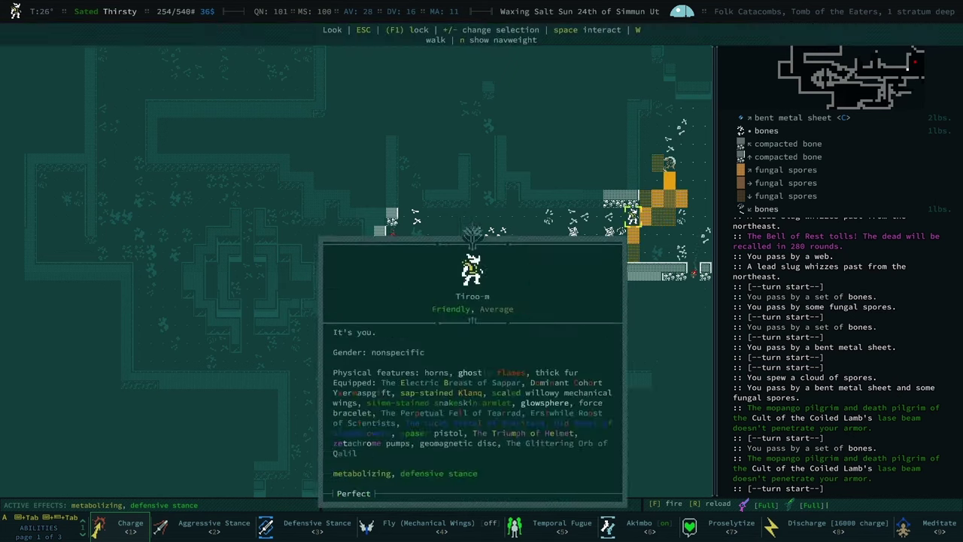
key(Tab)
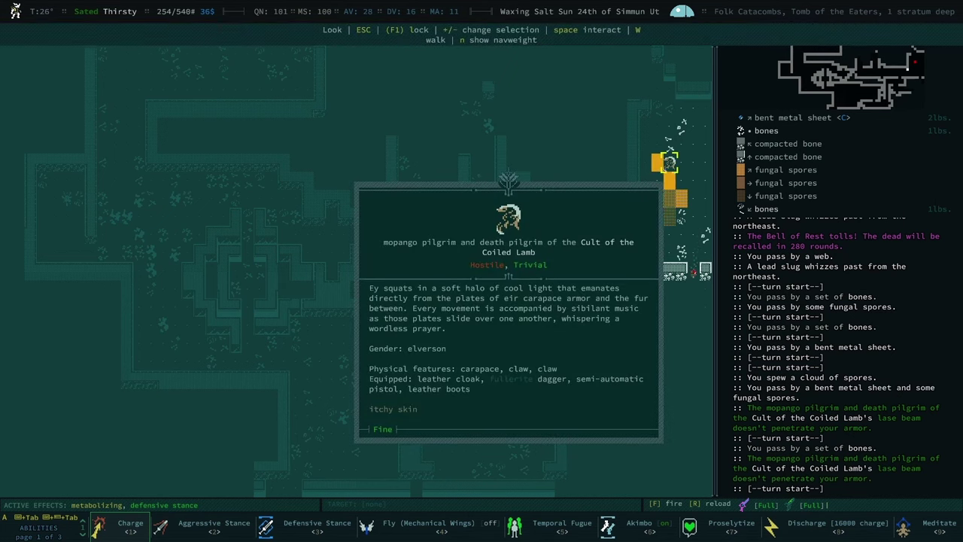
key(Escape)
key(1)
Charge into the mopango pilgrim and keep attacking it
key(Return)
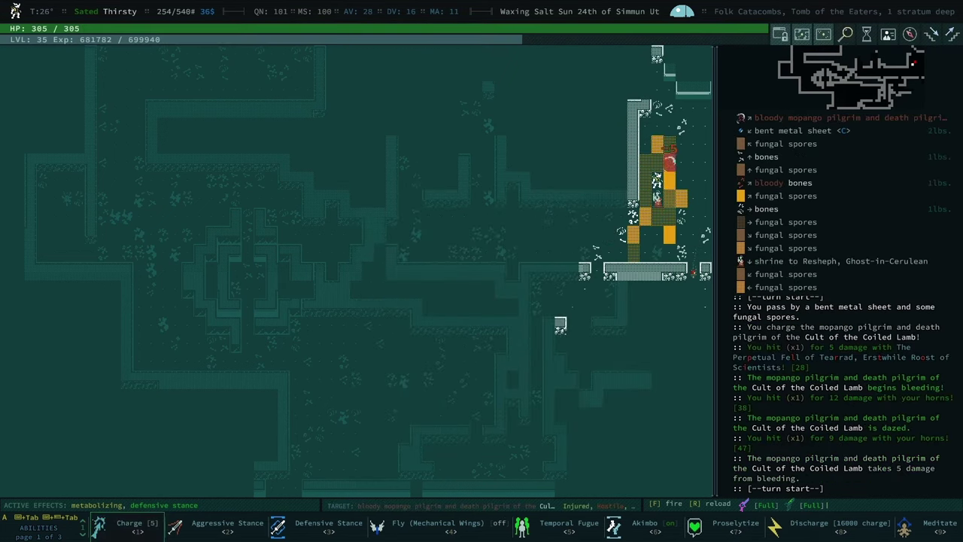
key(KP_Up)
key(KP_Up)
key(KP_Up)
key(KP_Up)
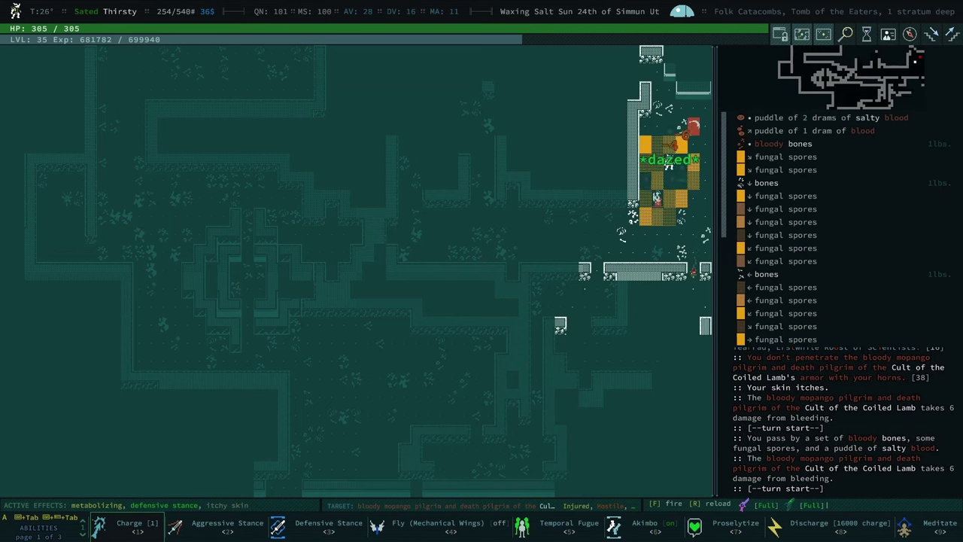
key(KP_Up)
key(KP_Up)
key(KP_Up)
key(KP_Up)
key(KP_Up)
key(KP_Up)
Auto-explore the remaining tombs, walk north and east past the shrine, and make camp
key(KP_Insert)
key(space)
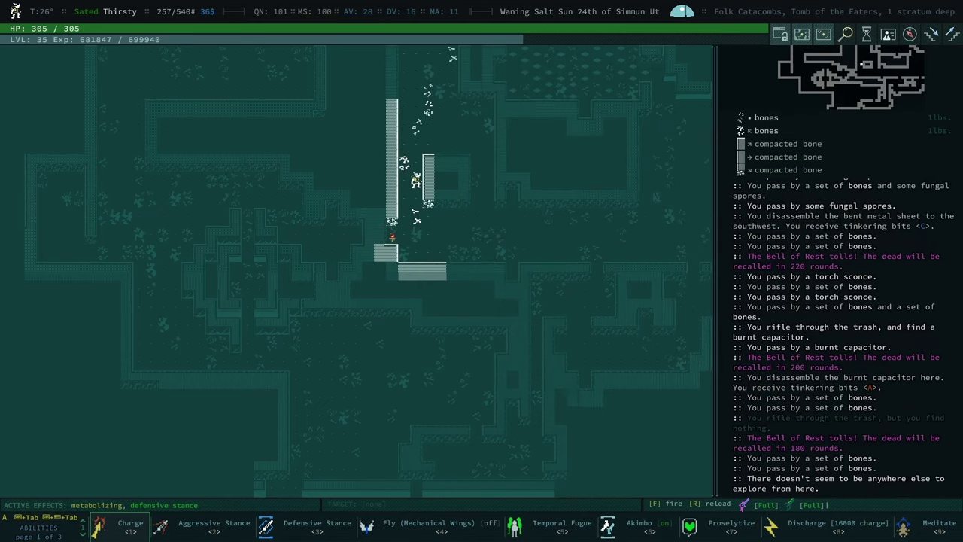
key(KP_Up)
key(KP_Up)
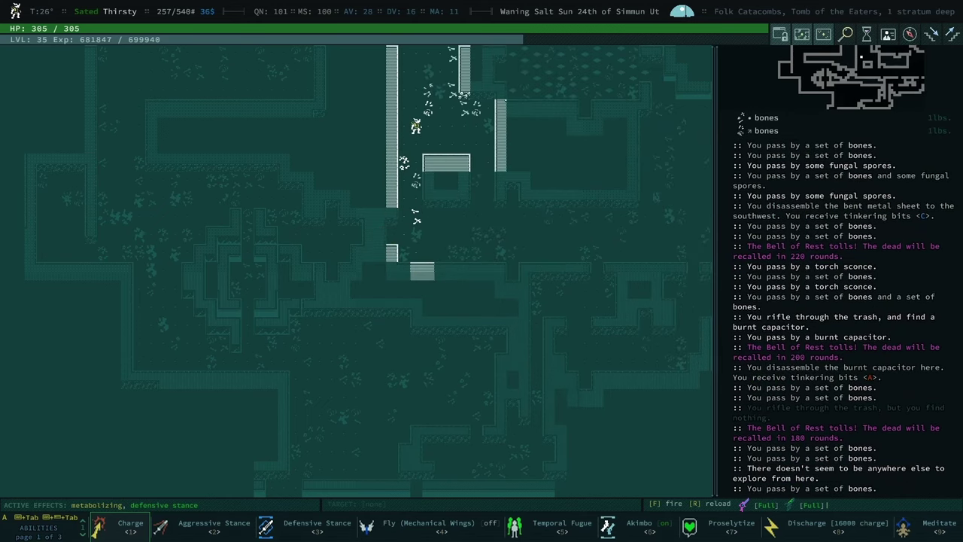
key(KP_Up)
key(KP_Up)
key(KP_Up)
key(KP_Up)
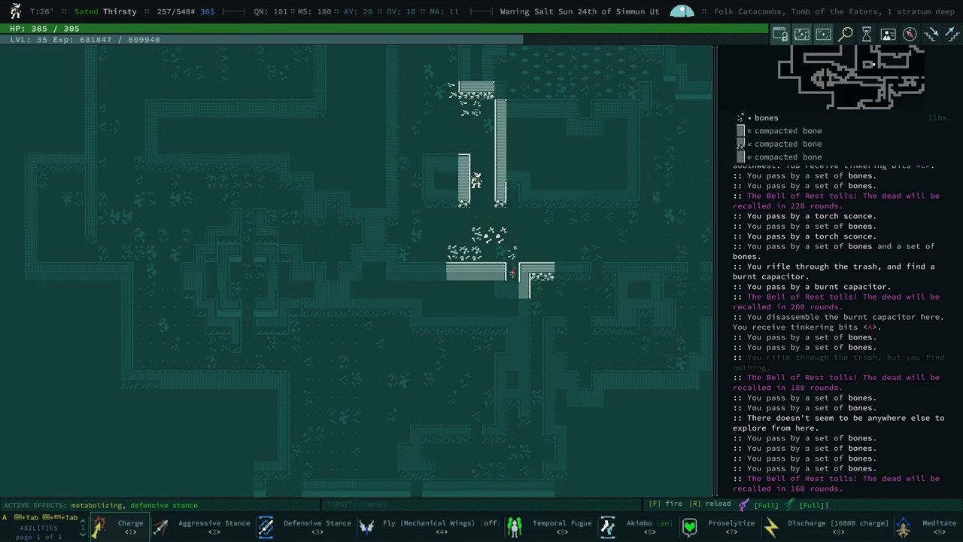
key(KP_Right)
key(KP_Right)
key(KP_Right)
key(KP_Right)
key(KP_Right)
key(KP_Right)
key(KP_Right)
key(KP_Right)
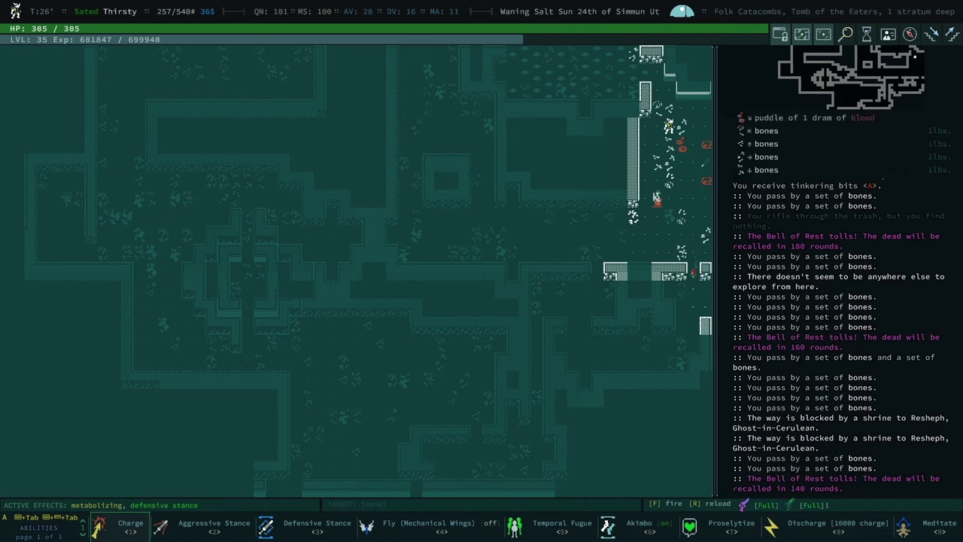
key(KP_Up)
key(KP_Up)
key(KP_Left)
key(KP_Left)
key(KP_Left)
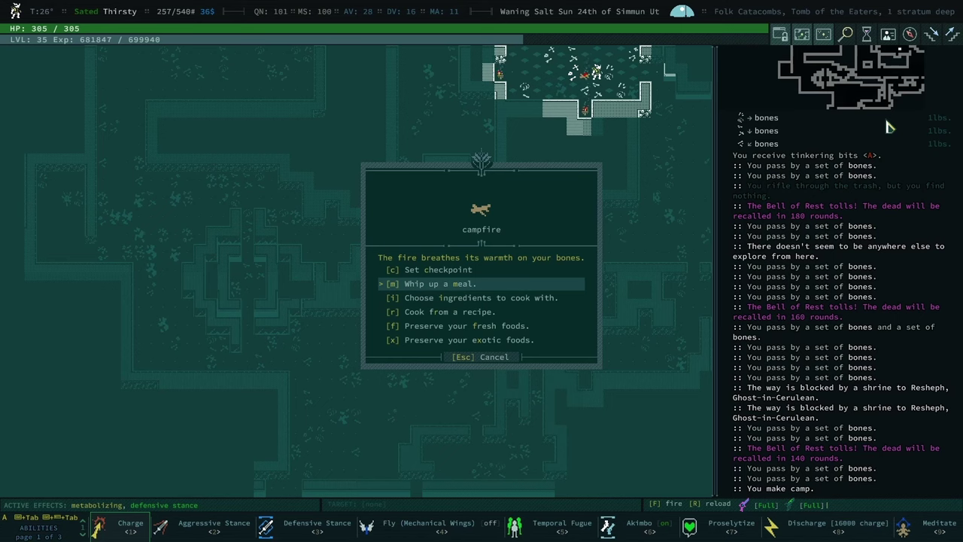
Whip up a quick campfire meal and eat it
key(m)
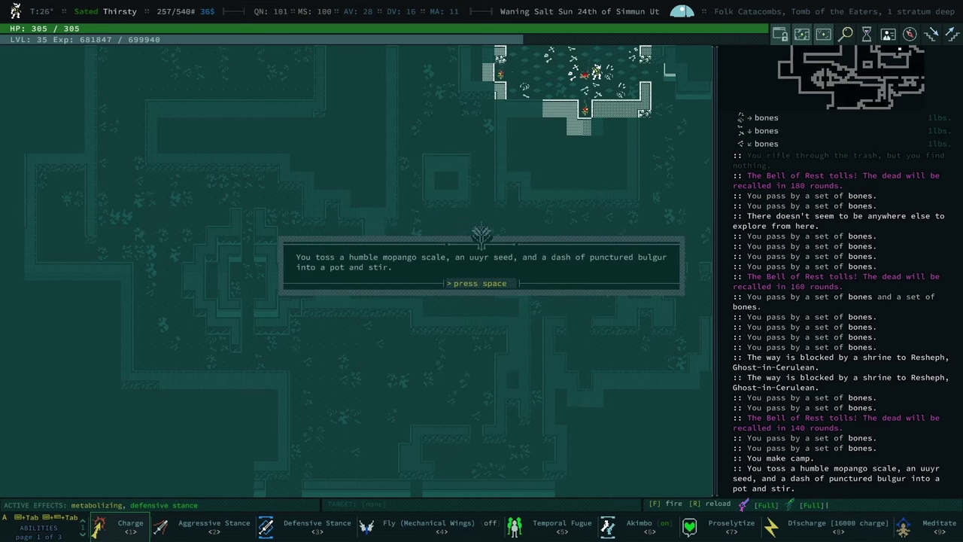
key(space)
key(space)
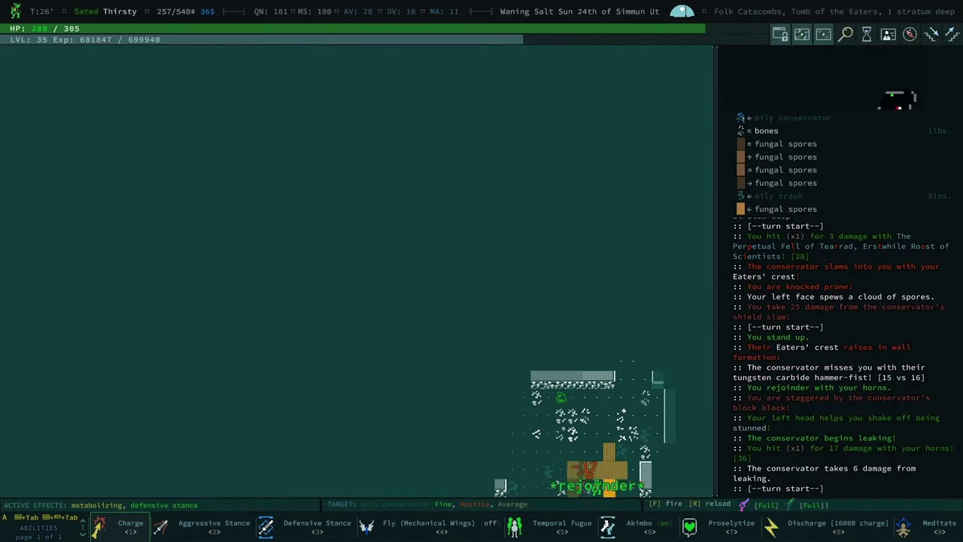
Attack the salty oily conservator five times until it dies
key(KP_8)
key(KP_8)
key(KP_8)
key(KP_8)
key(KP_8)
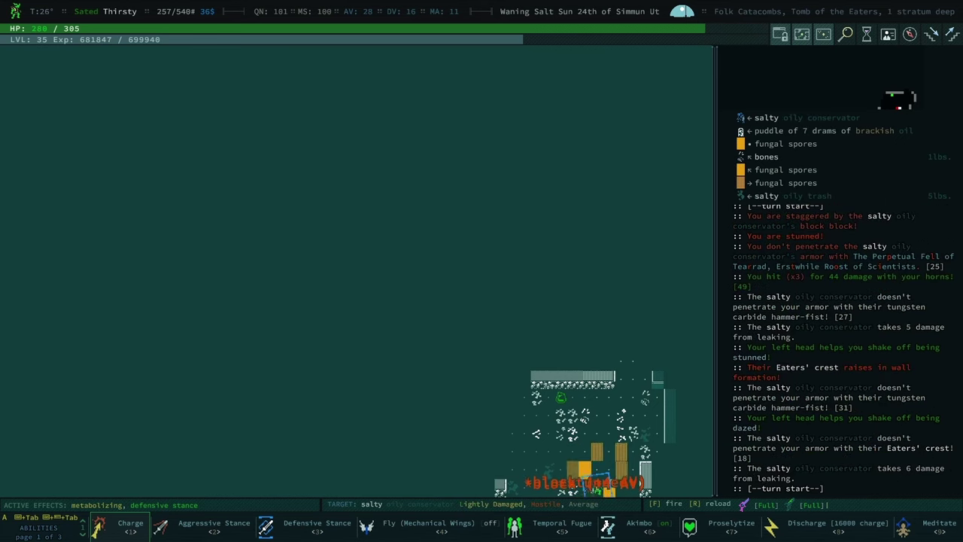
key(KP_8)
key(KP_8)
key(KP_8)
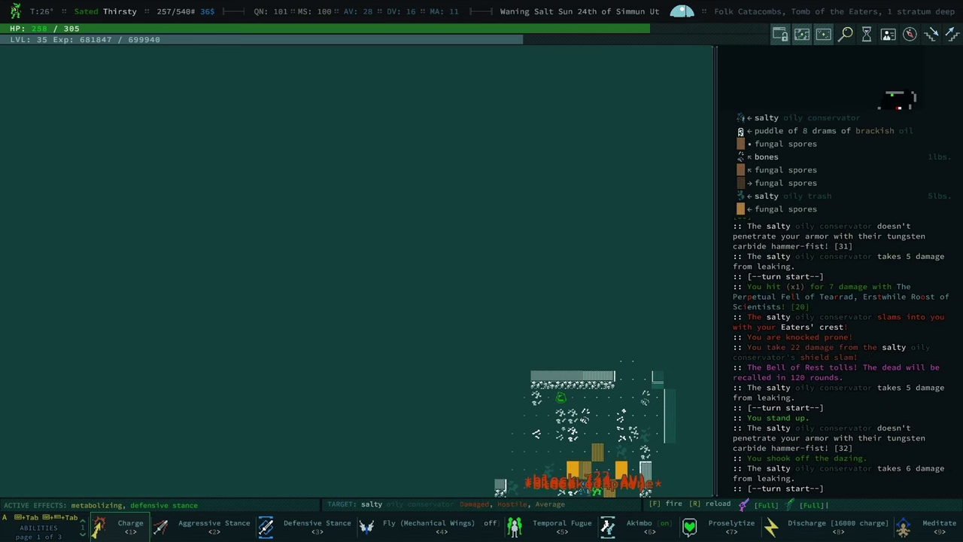
key(KP_8)
key(KP_8)
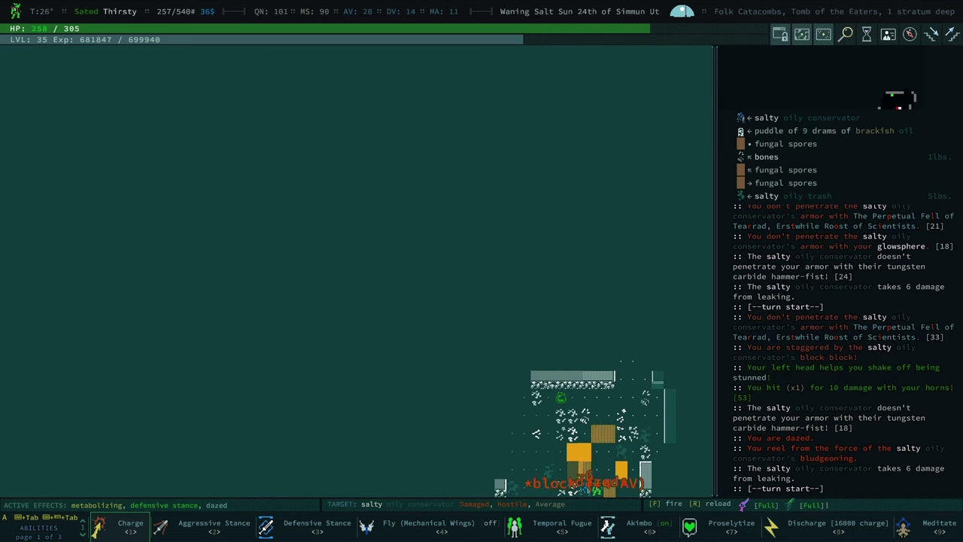
key(KP_8)
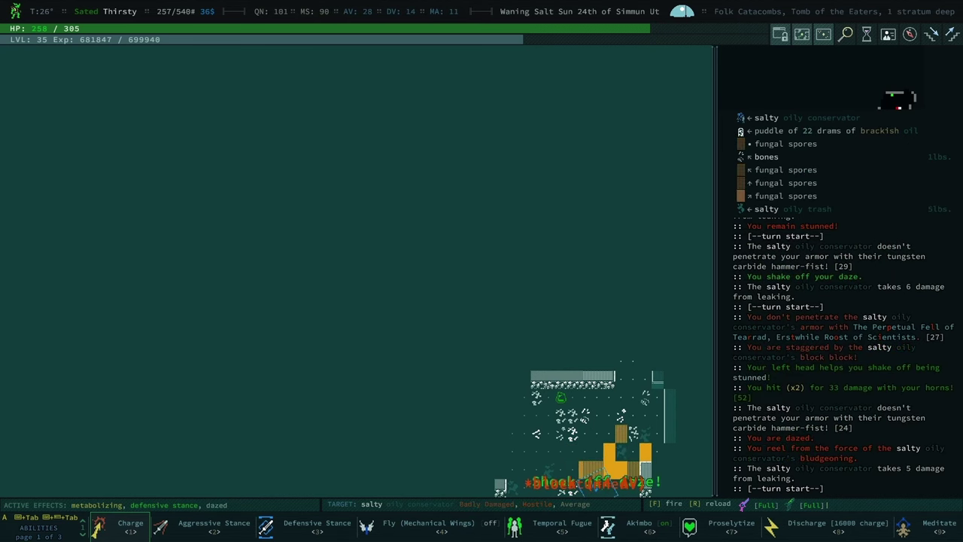
key(KP_8)
Set the horns on Right Head as primary limb, then rest until healed
key(a)
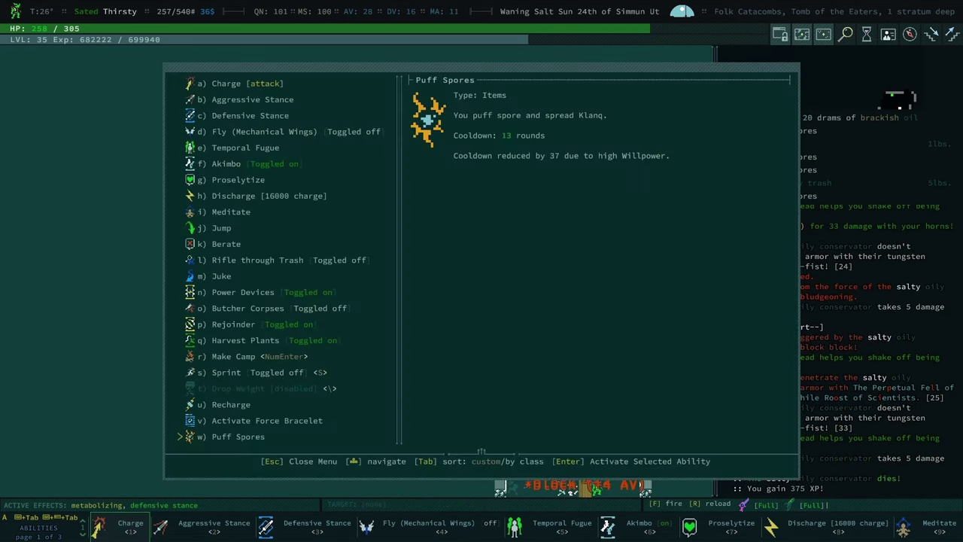
key(Escape)
key(e)
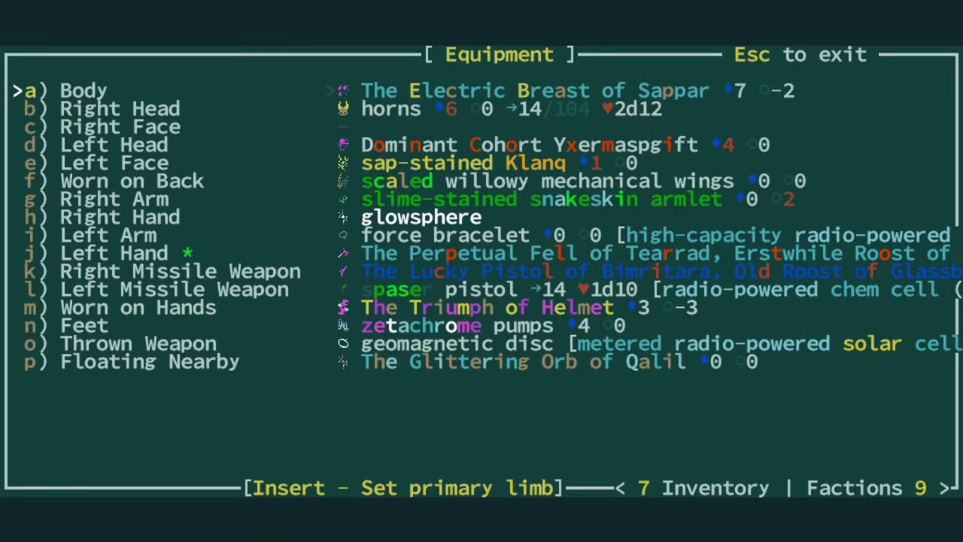
key(Insert)
key(Escape)
Charge the EMP miner to the west, finish it off, and resume auto-exploring
click(933, 525)
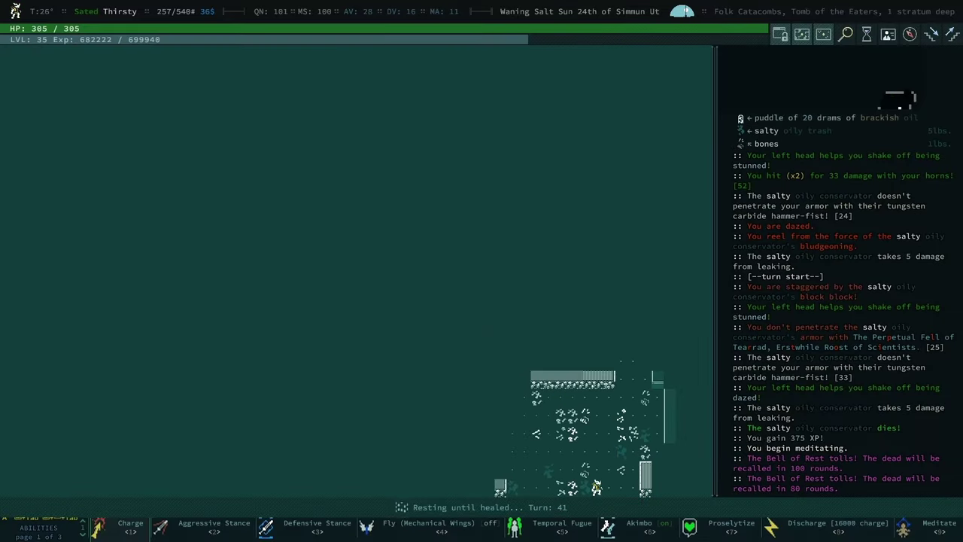
key(0)
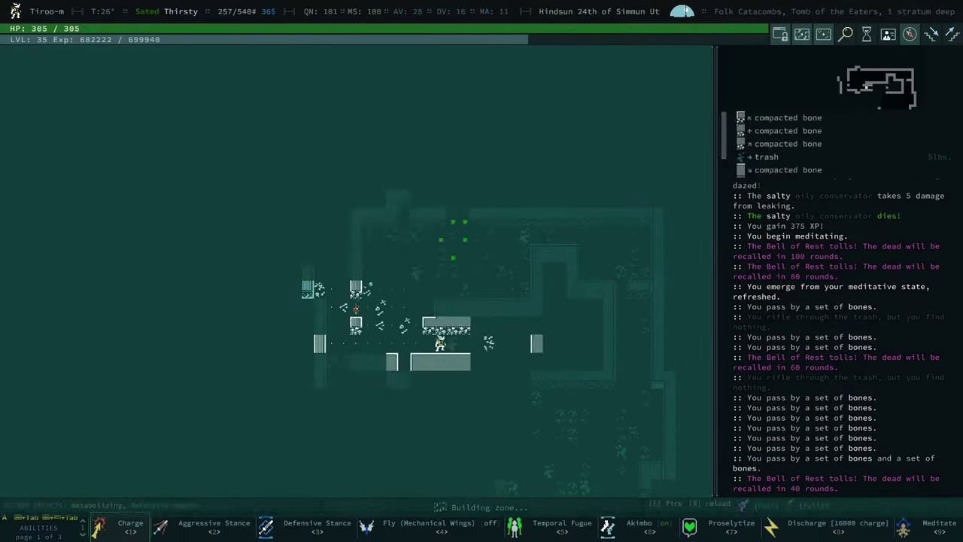
key(1)
key(Return)
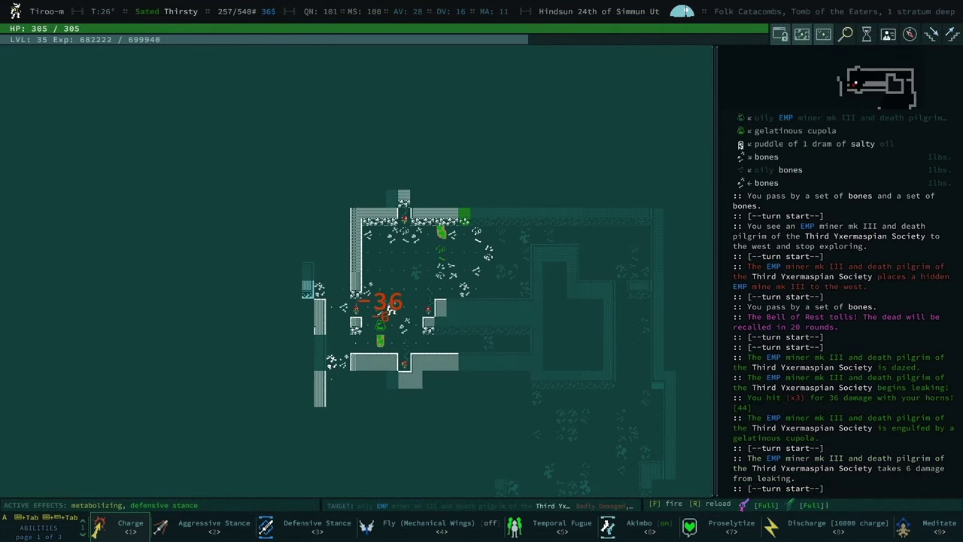
key(space)
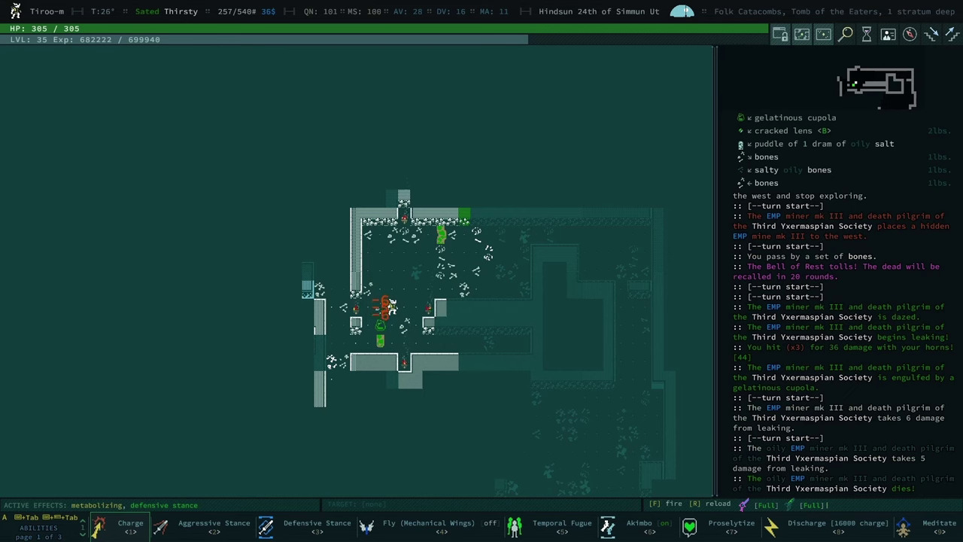
key(0)
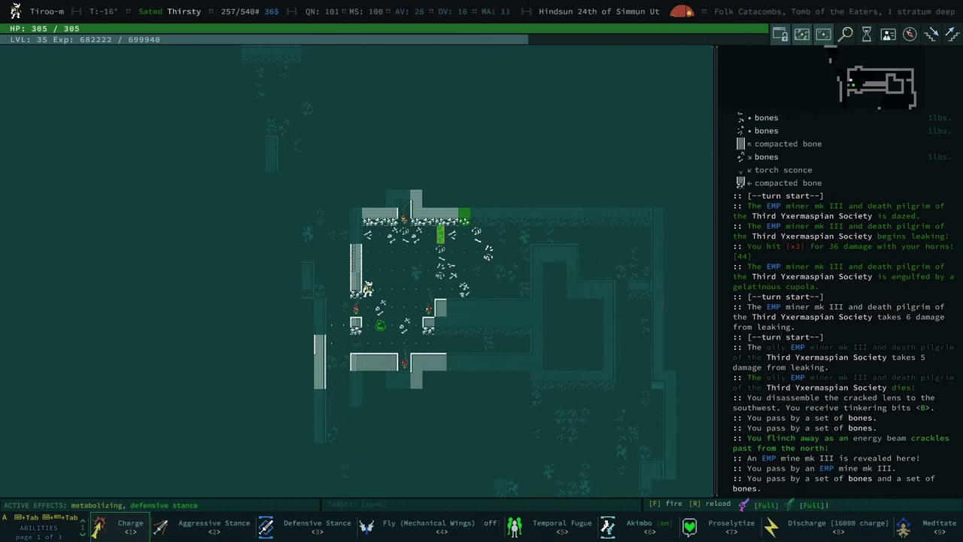
Meditate to discharge stored electricity, then walk north toward the turrets
key(ctrl+m)
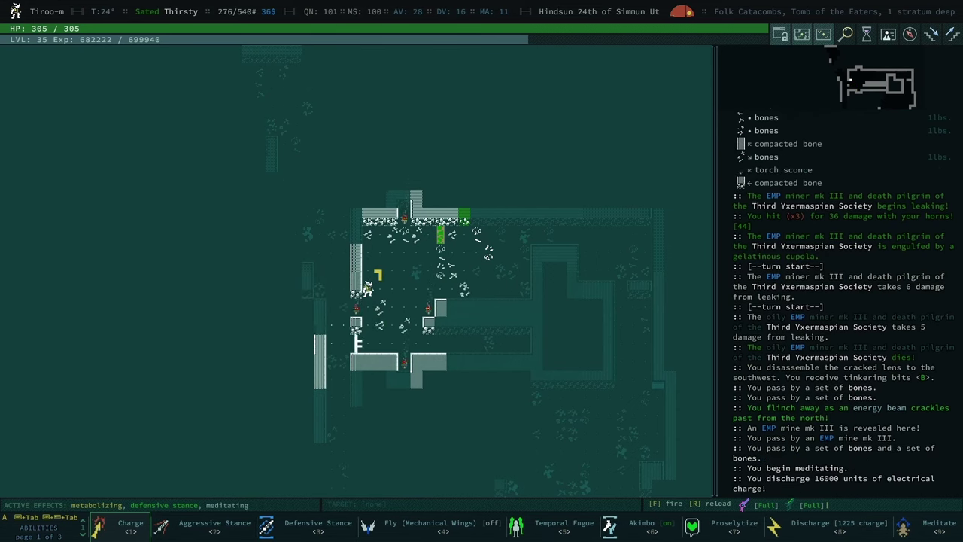
key(Left)
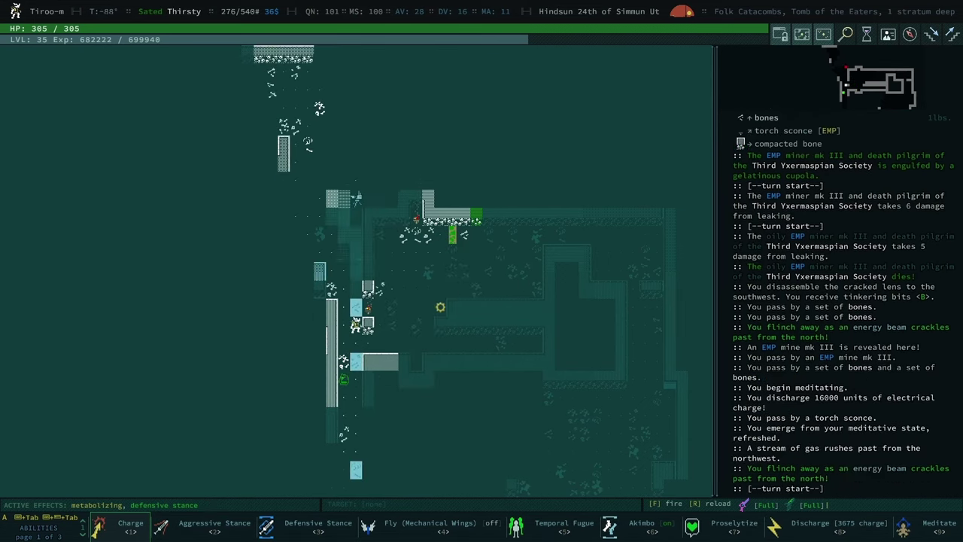
key(Left)
key(Up)
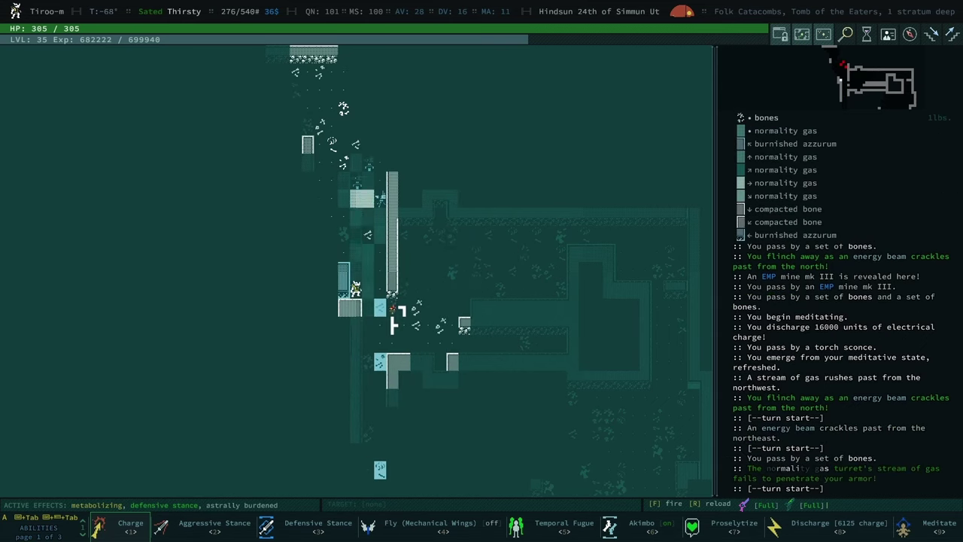
key(Up)
Charge and destroy the freeze ray turret, then smash both normality gas turrets
key(c)
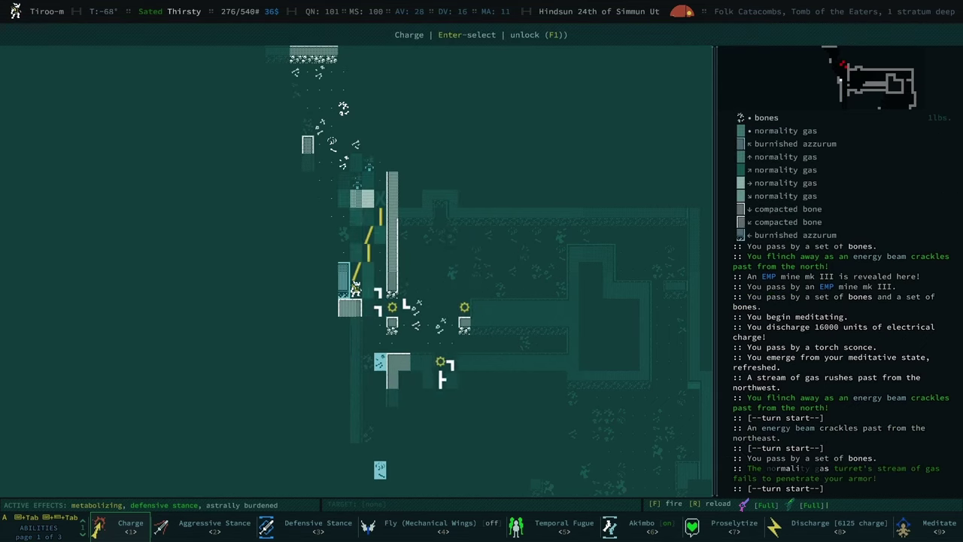
key(Return)
key(c)
key(Return)
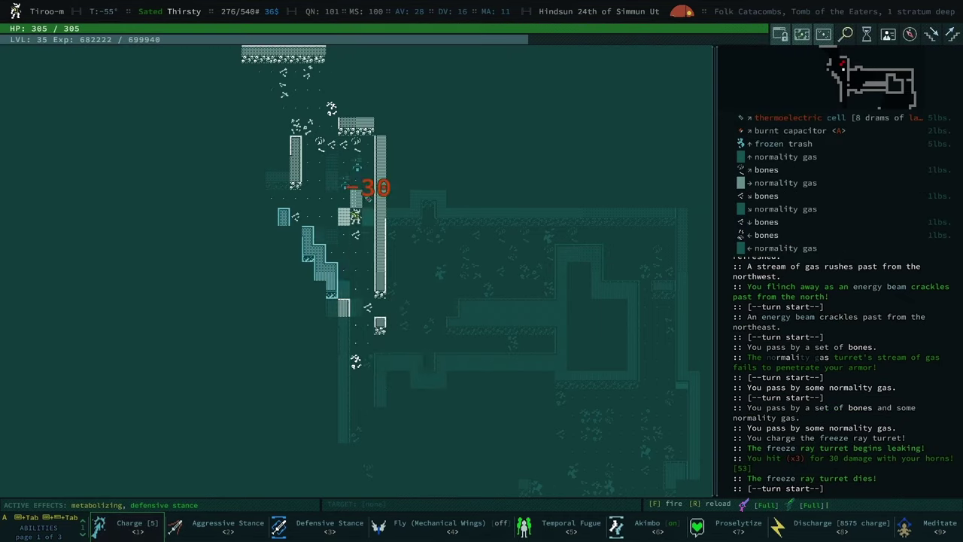
key(Up)
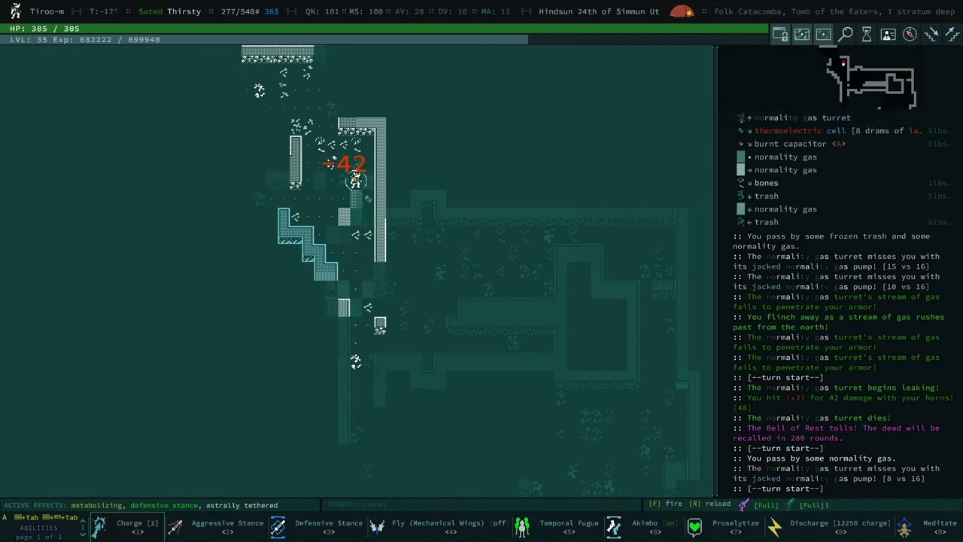
key(Up)
key(Up)
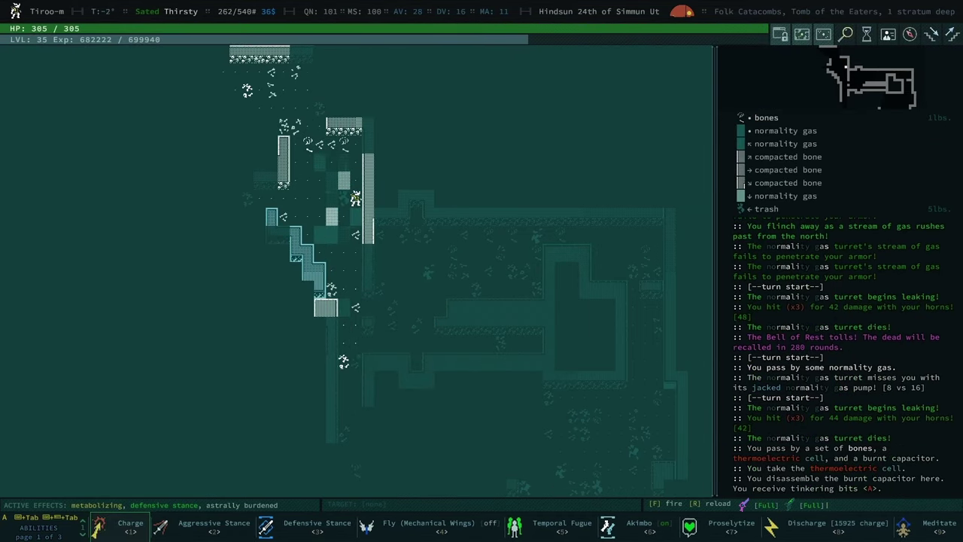
Auto-explore further north, then walk west toward the chain laser turret's tomb
key(0)
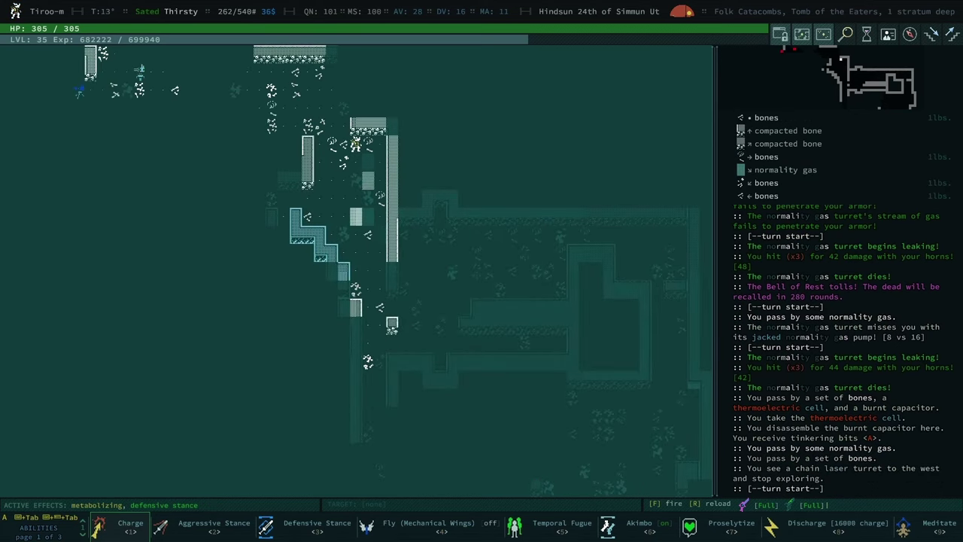
key(Left)
key(Left)
key(Left)
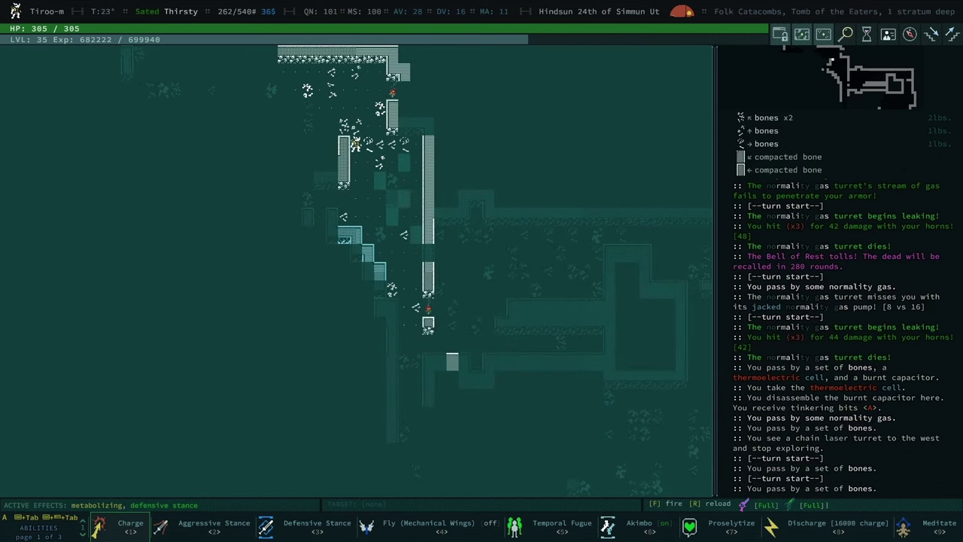
key(Left)
Sprint into the turret room, disarm the eigenturret, and collect the arrows and eigenpistol
key(s)
key(Left)
key(Left)
key(Left)
key(Left)
key(Left)
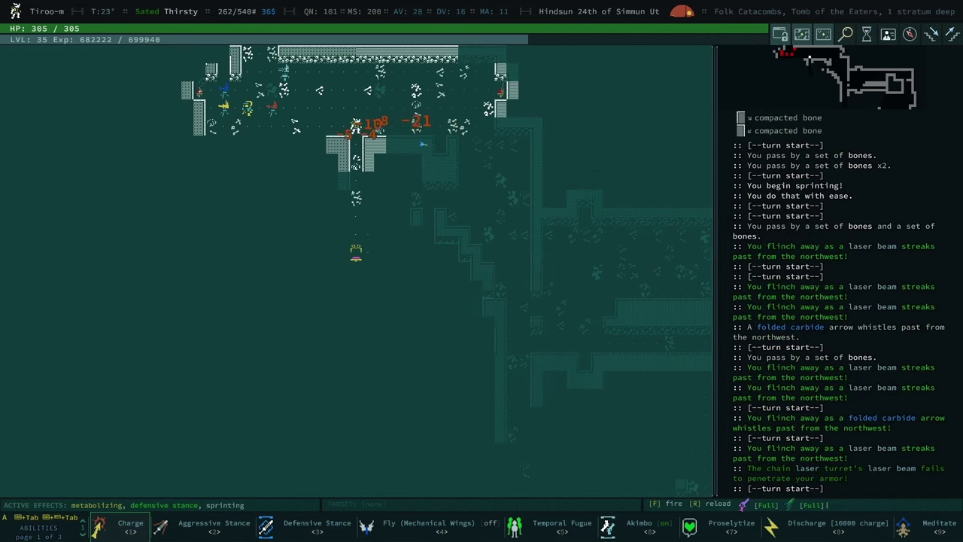
key(Up)
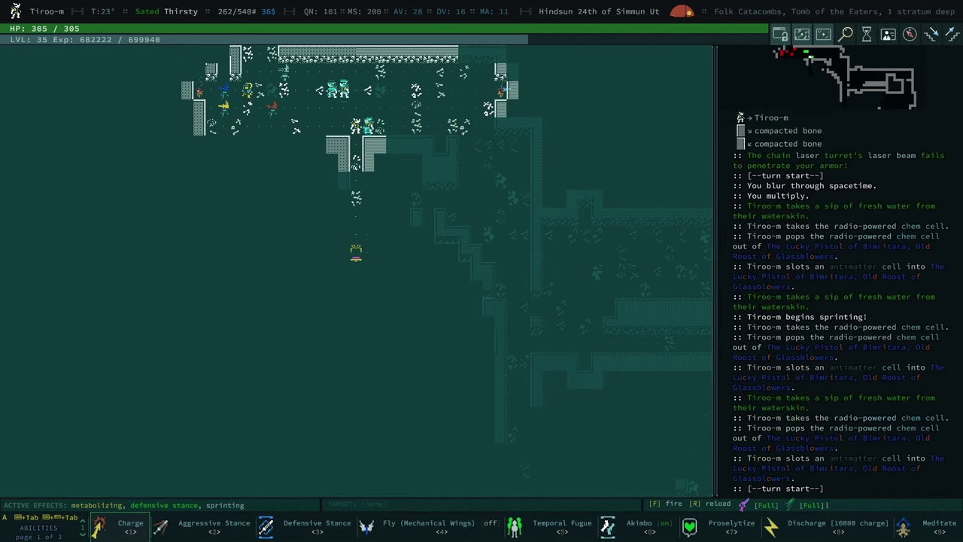
key(Up)
key(Up)
key(Up)
key(Up)
key(Up)
key(Up)
key(Up)
key(Up)
key(Left)
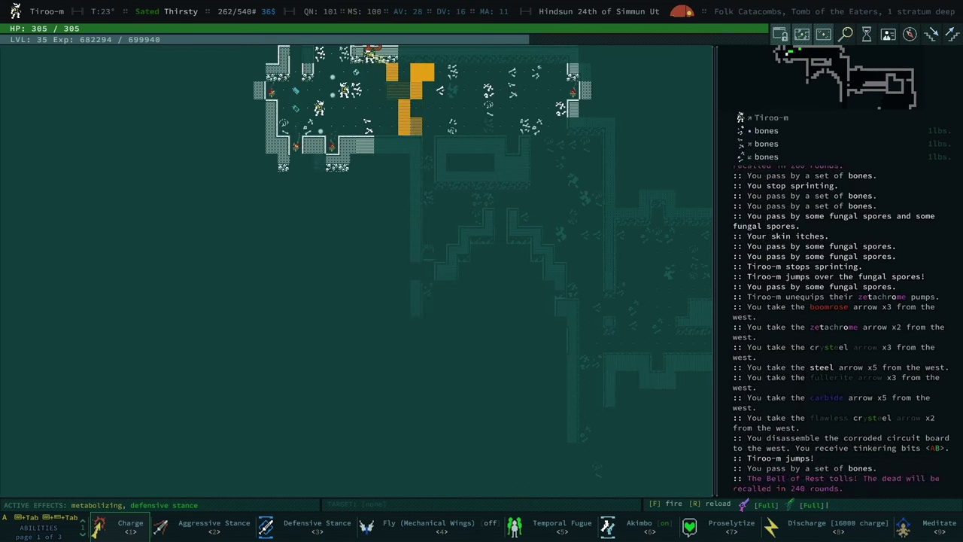
key(Left)
key(Left)
Travel south down the corridor and melee the anomaly extinguisher until it dies
key(Down)
key(Down)
key(Down)
key(Down)
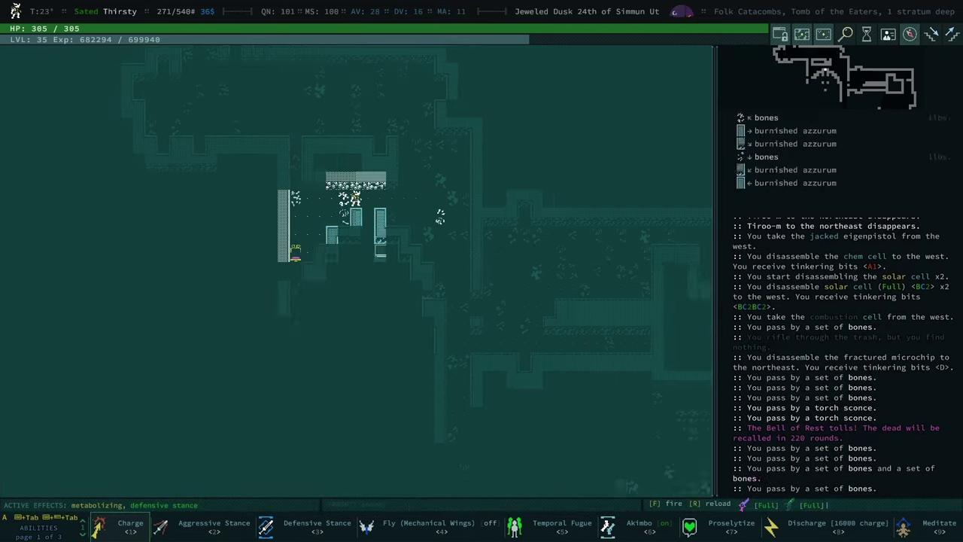
key(Down)
key(Down)
key(Down)
key(Down)
key(Up)
key(Up)
key(Up)
key(Up)
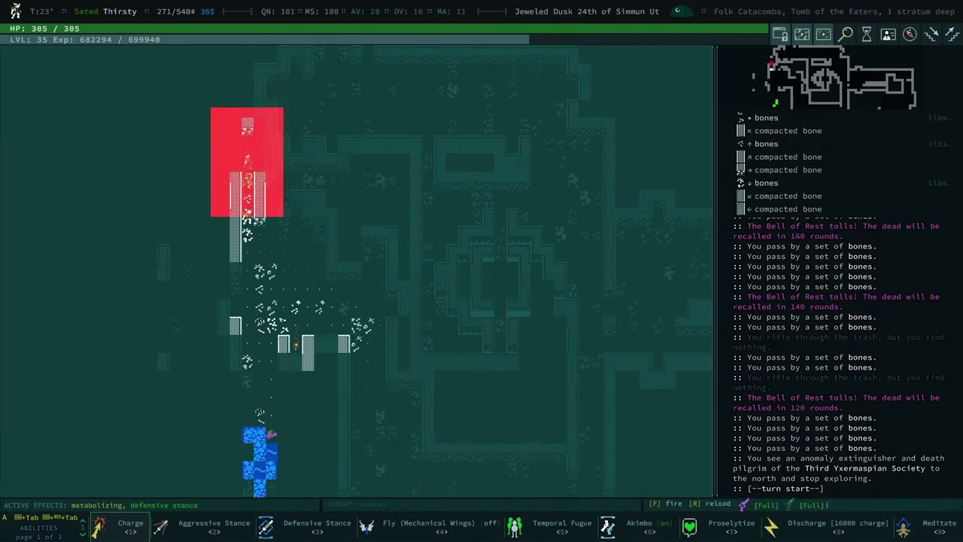
key(Up)
key(Up)
key(Up)
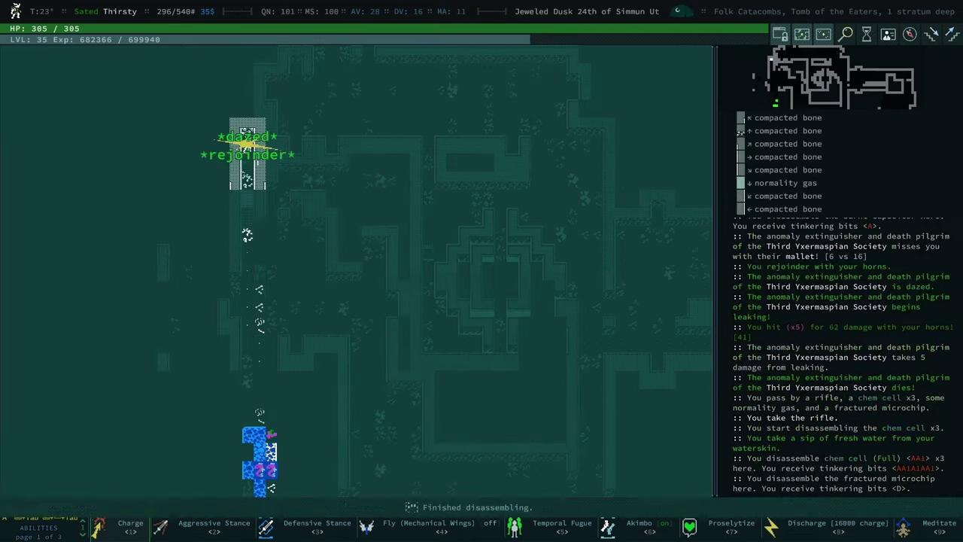
key(Up)
key(Up)
key(Up)
Head west, disarm and salvage the EMP mine, then approach the mopango tombdweller
key(Left)
key(Left)
key(Left)
key(Left)
key(Left)
key(Left)
key(g)
key(Return)
key(Return)
key(Up)
key(Up)
key(Up)
key(Up)
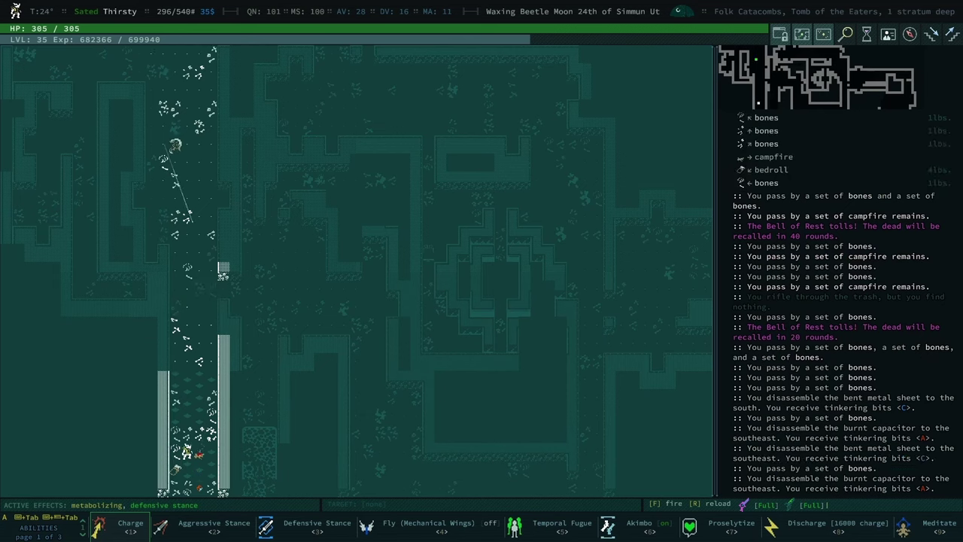
key(Up)
key(Up)
key(Up)
key(Up)
key(Up)
key(Up)
key(Up)
key(Up)
key(Up)
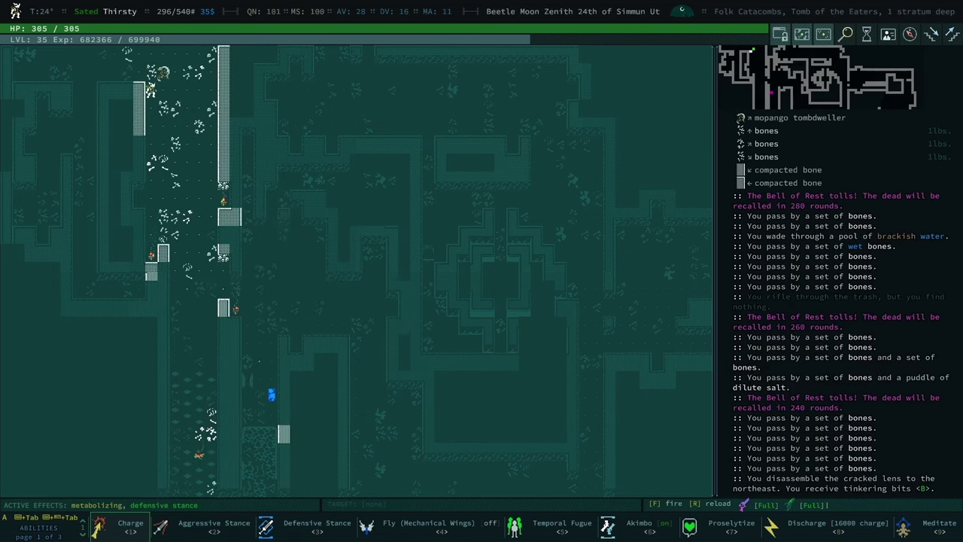
key(a)
key(Up)
Puff spores onto the mopango tombdweller, completing the Spread Klanq around Qud quest
key(Down)
key(Return)
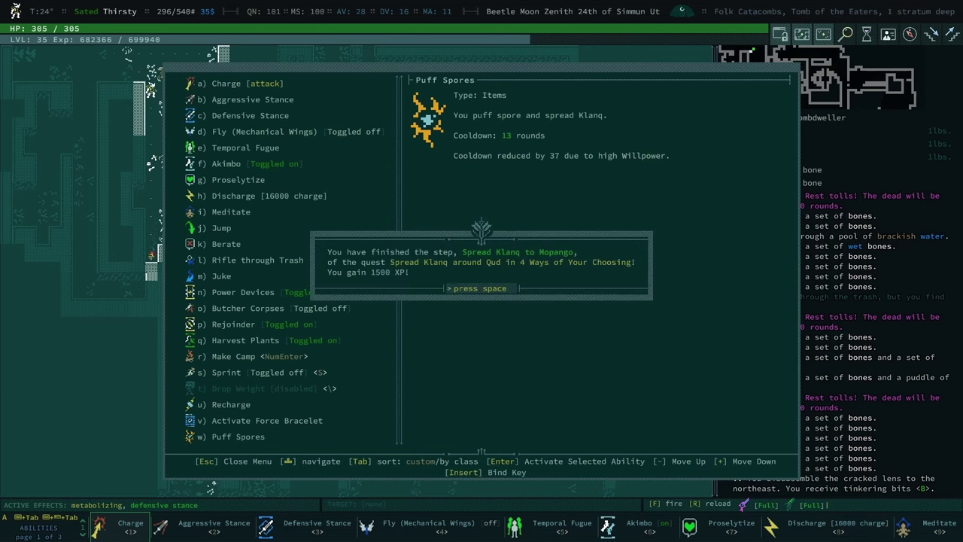
key(space)
key(space)
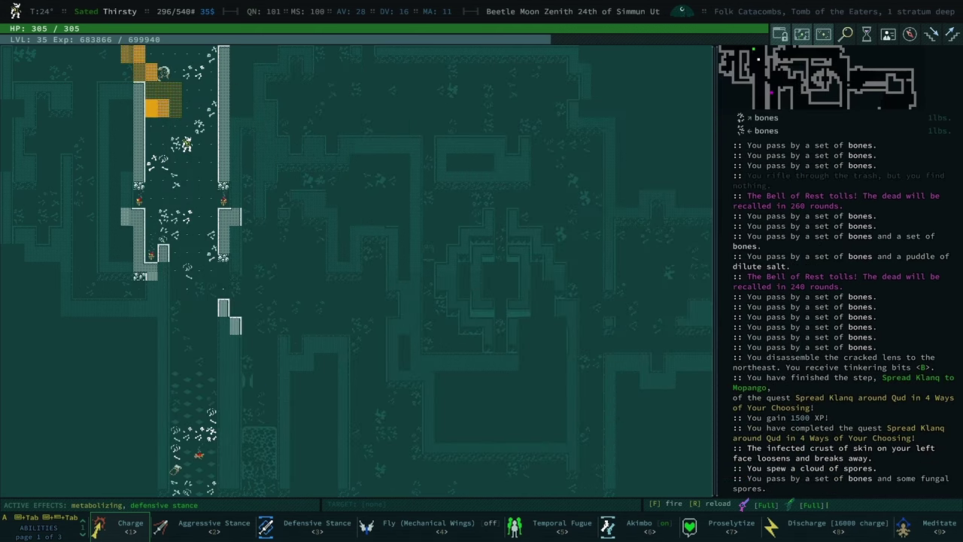
Advance north and gore the mopango tombdweller until it dies
key(Down)
key(Down)
key(Down)
key(Up)
key(Up)
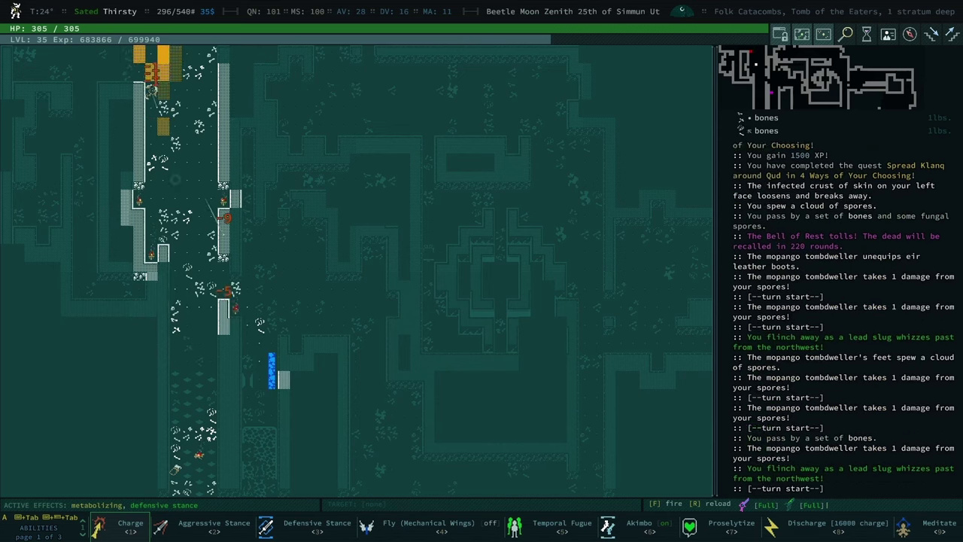
key(Up)
key(Up)
key(Up)
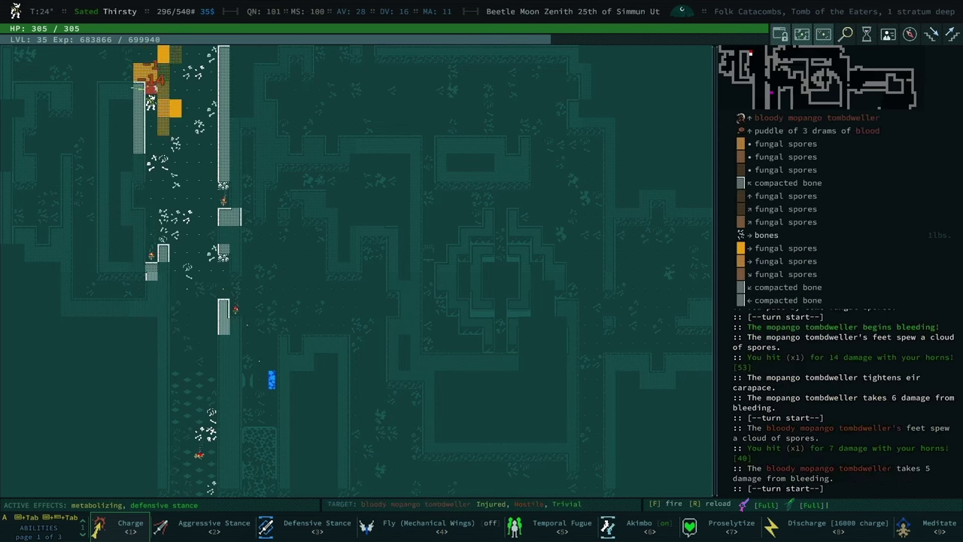
key(Up)
key(Up)
key(Up)
key(Up)
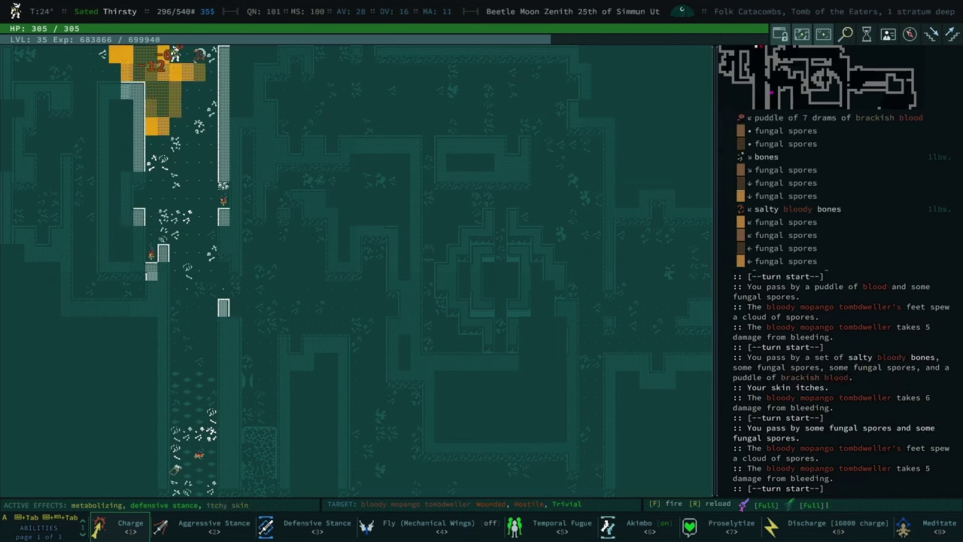
key(Up)
key(Up)
key(Up)
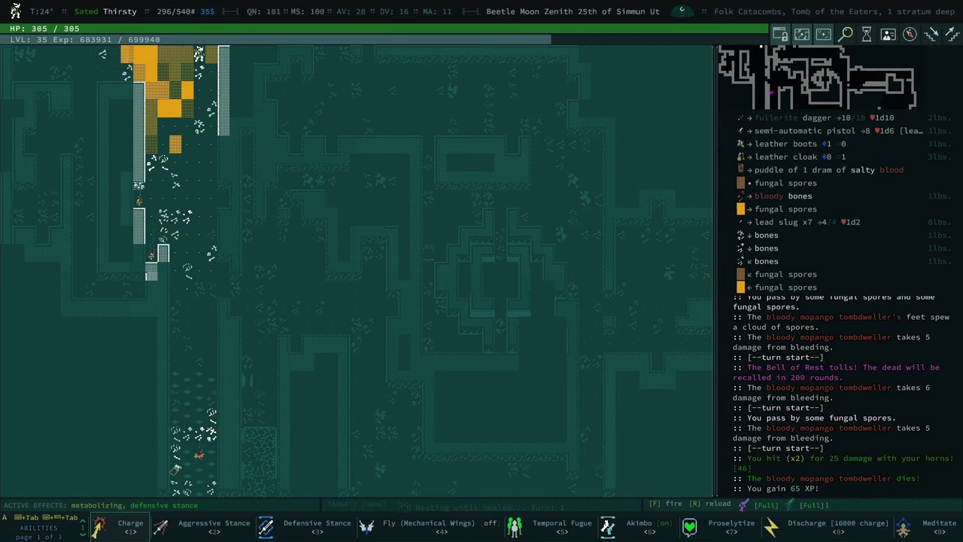
Take the dropped pistol and lead slugs, then auto-explore eastward
key(g)
key(Up)
key(0)
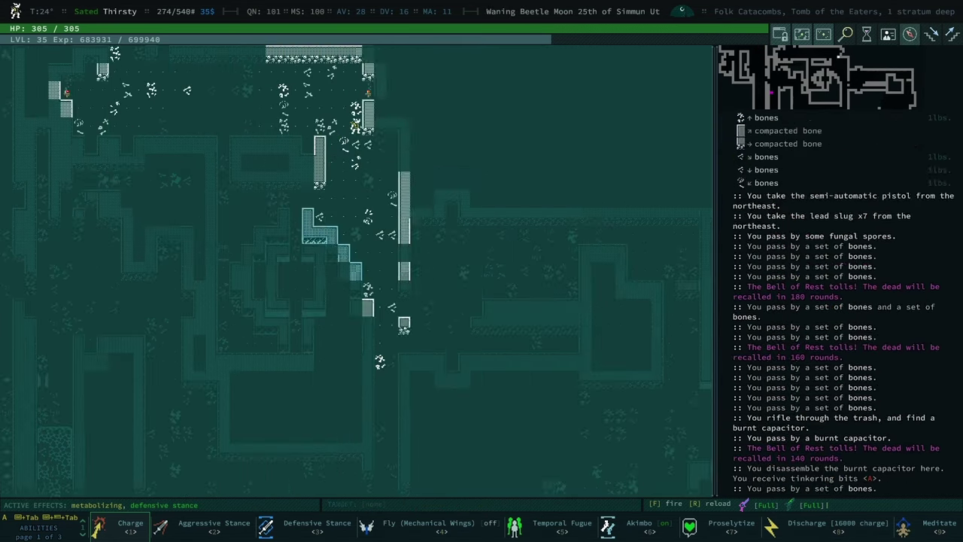
key(space)
key(Right)
key(Right)
key(Right)
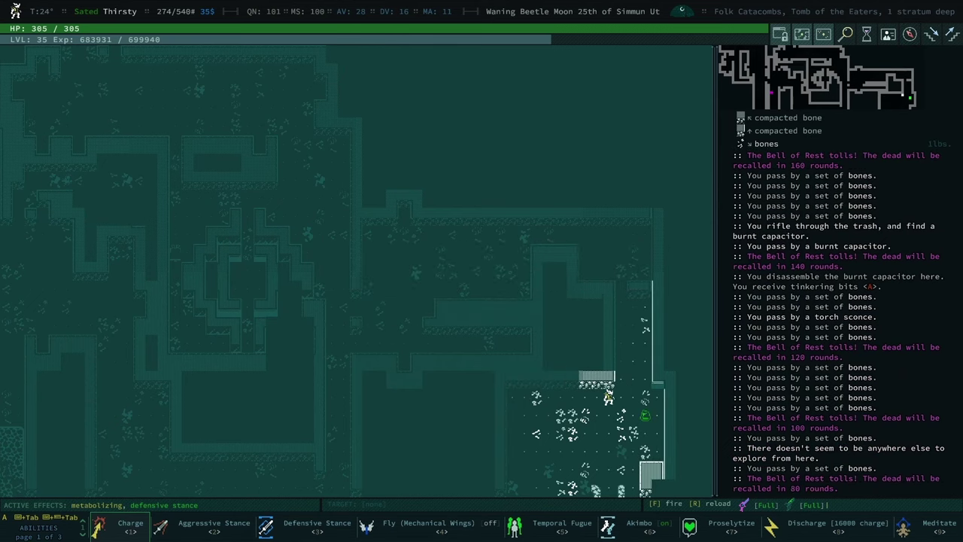
Survey the tomb to the west with the look tool
key(l)
key(Escape)
key(Left)
key(Left)
key(Left)
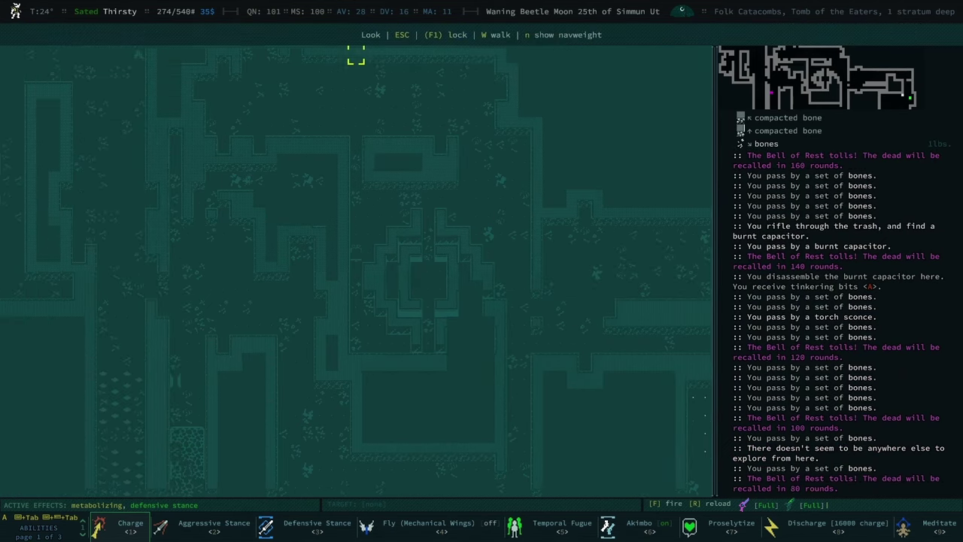
key(Left)
key(Left)
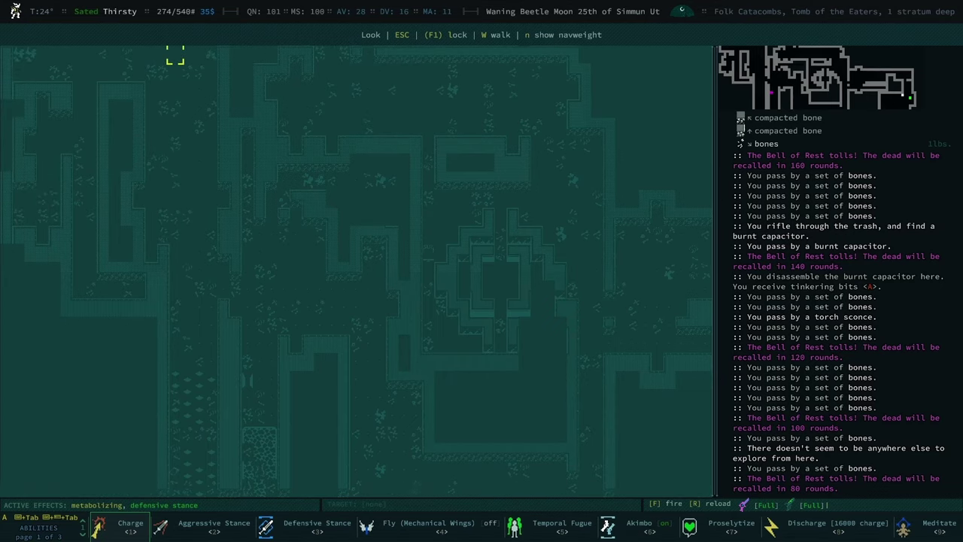
key(Escape)
Browse the abilities list, then close it
key(a)
key(Down)
key(Up)
key(Escape)
Try to make camp, accept the existing-campfire prompt, and dismiss the trash findings
key(Return)
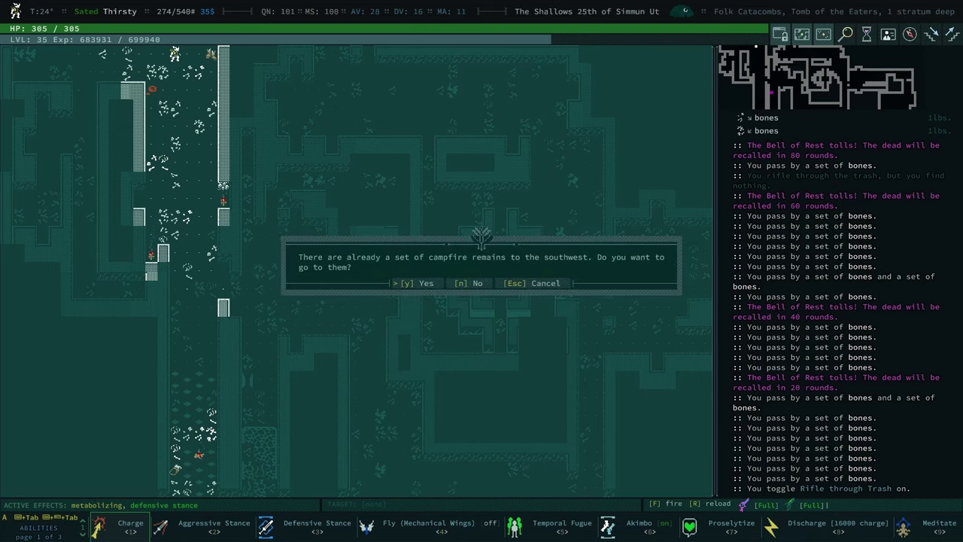
key(y)
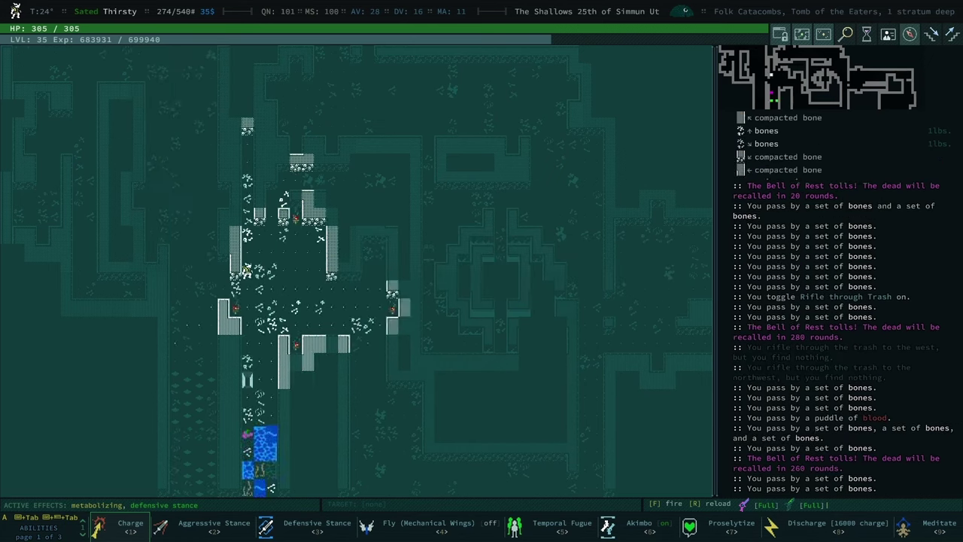
key(space)
key(space)
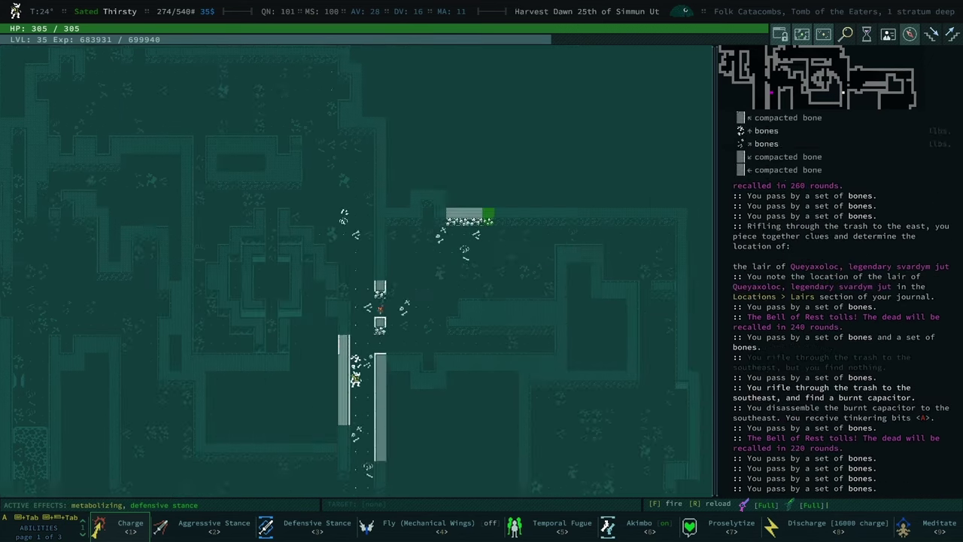
Auto-explore through the corridor to the tomb's far room
key(0)
key(space)
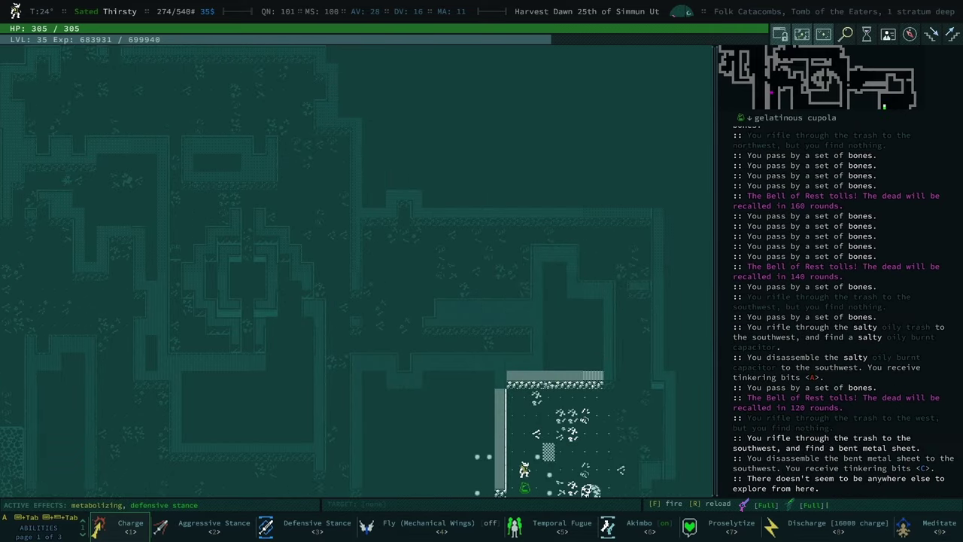
key(0)
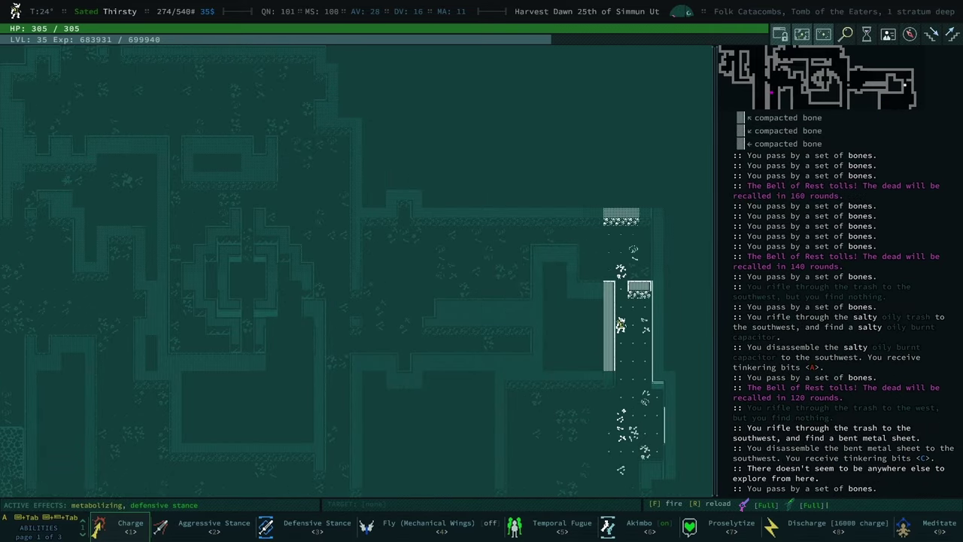
key(0)
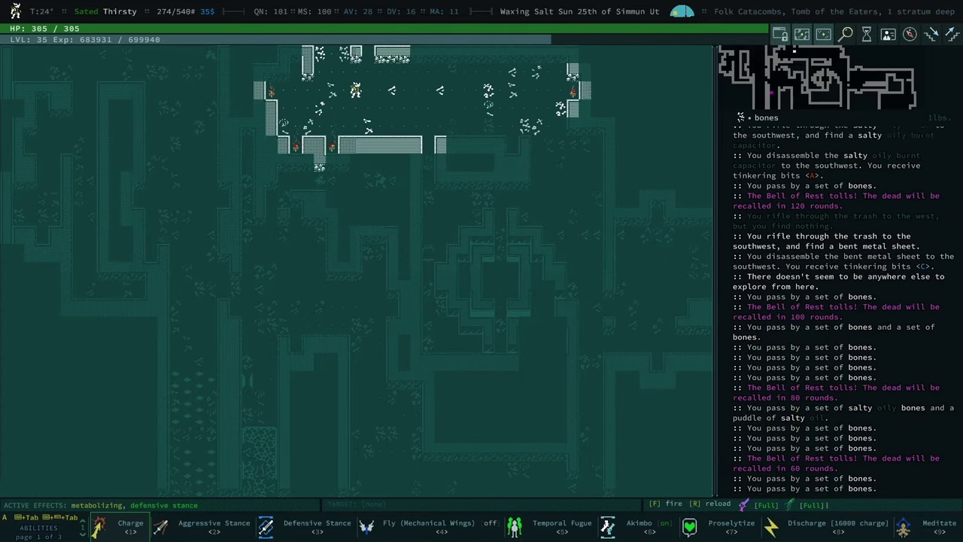
Move into the adjoining tomb area and kill the salty oily conservator there
key(less)
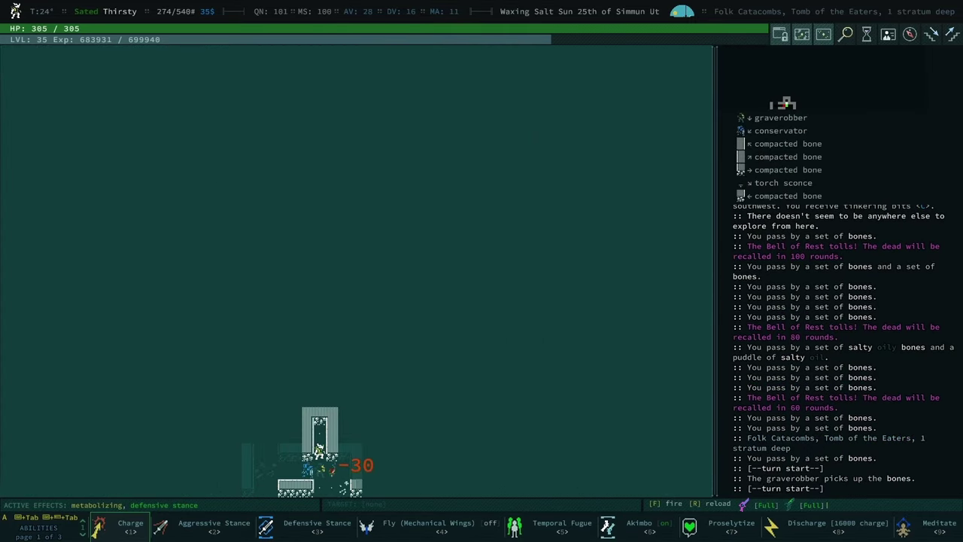
key(a)
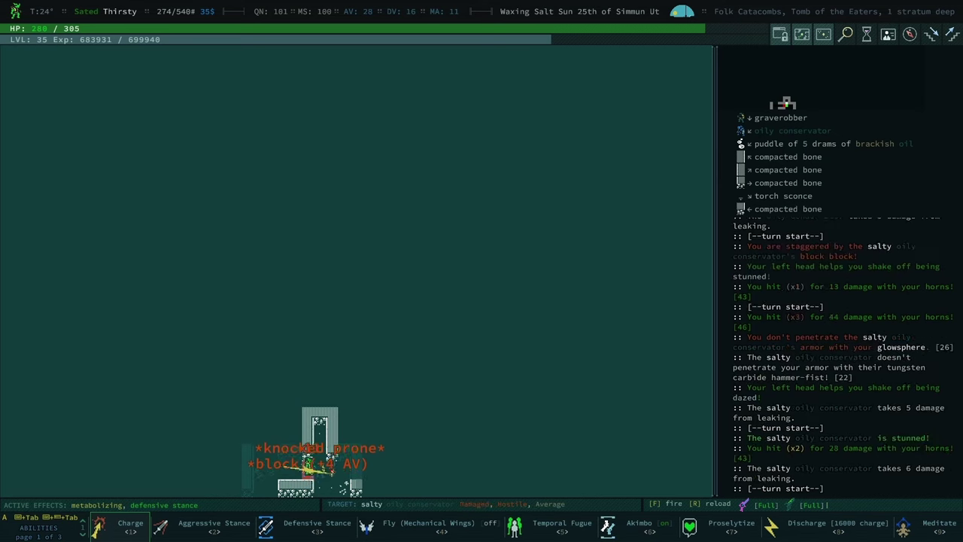
key(a)
Auto-explore north up the corridor and fight the second salty oily conservator
key(0)
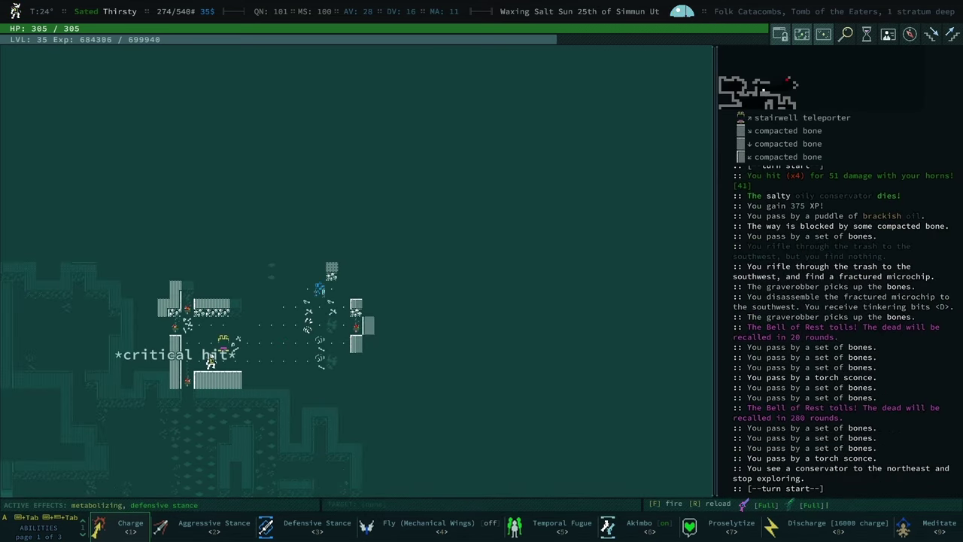
key(Up)
key(Up)
key(Up)
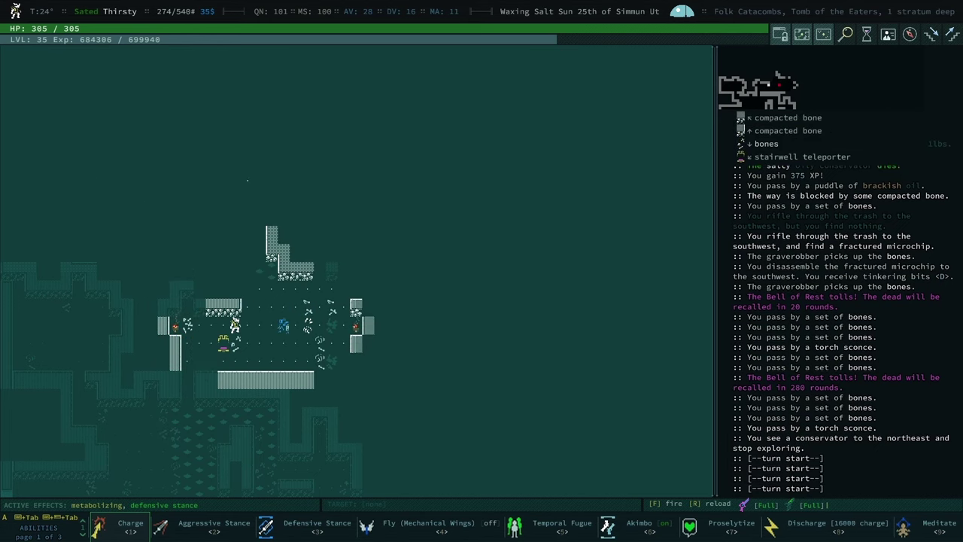
key(Up)
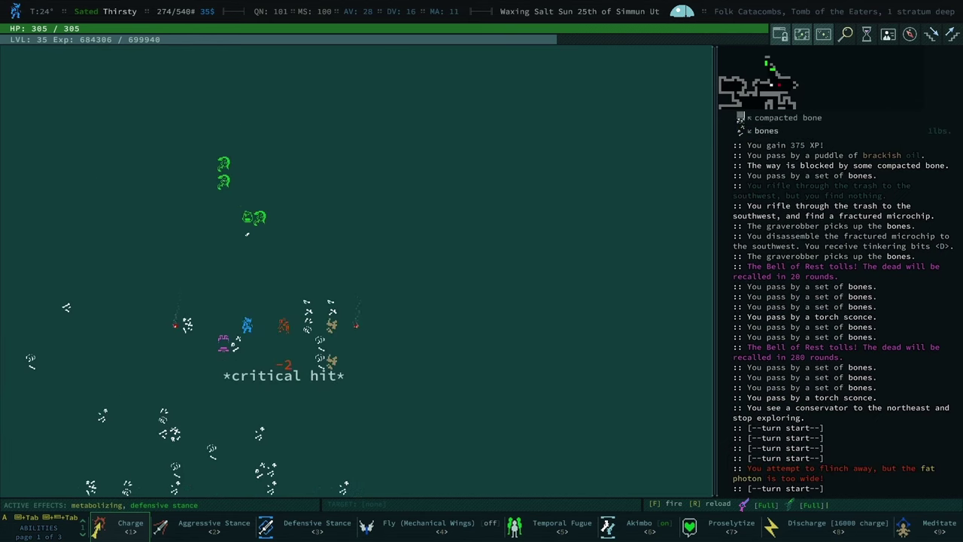
key(Up)
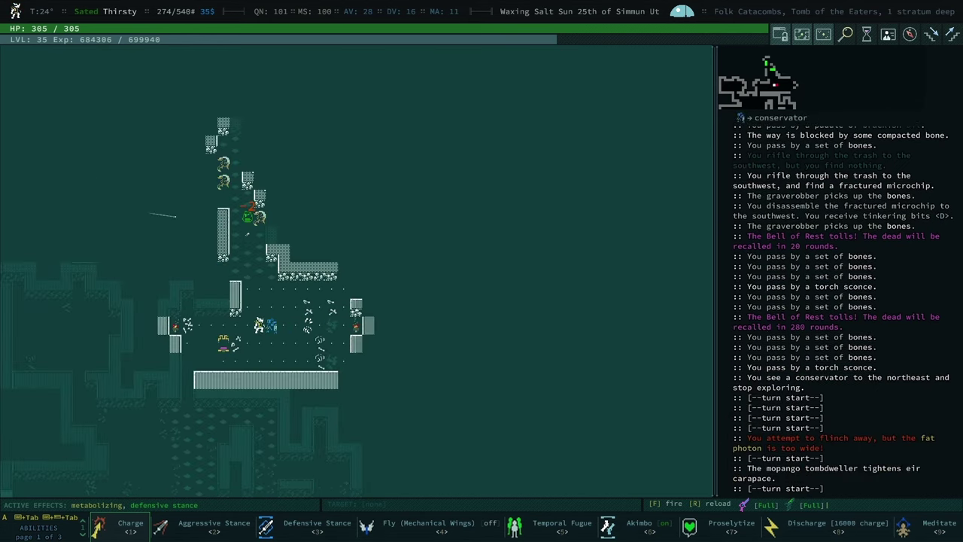
key(Up)
key(Up)
key(Up)
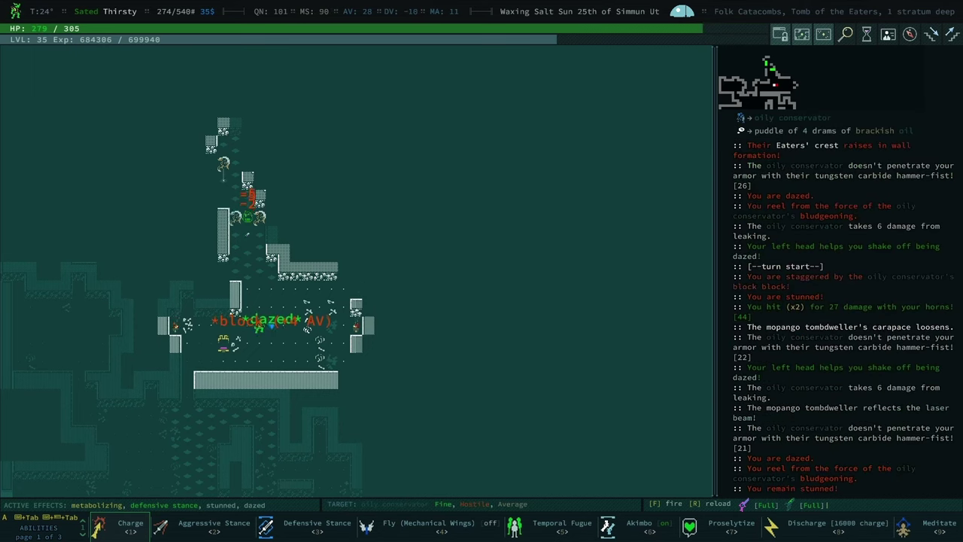
key(Up)
key(Up)
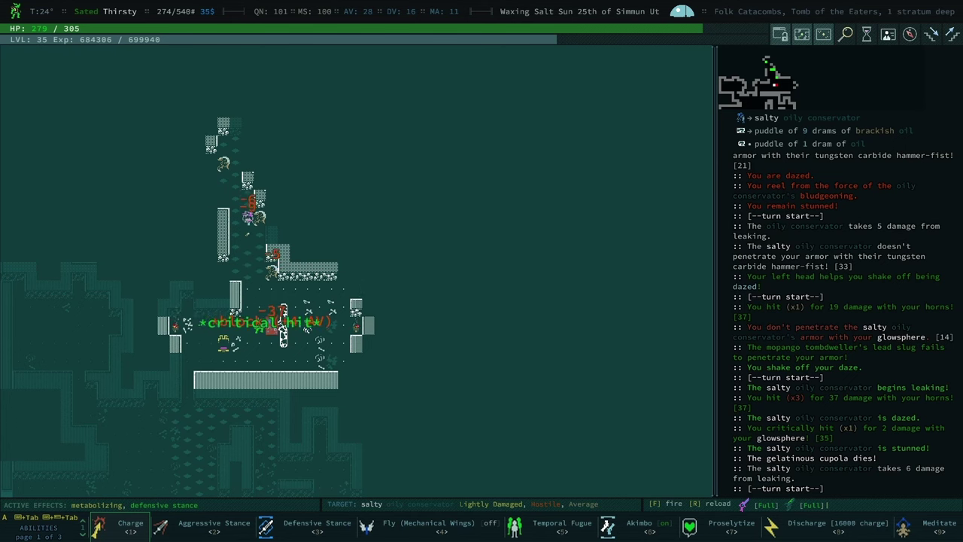
key(Up)
key(Up)
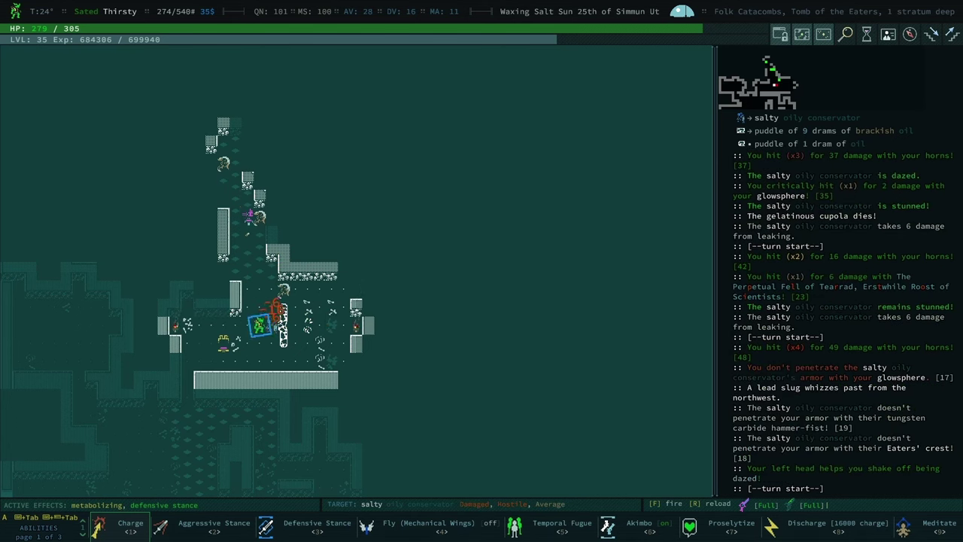
key(Up)
key(Up)
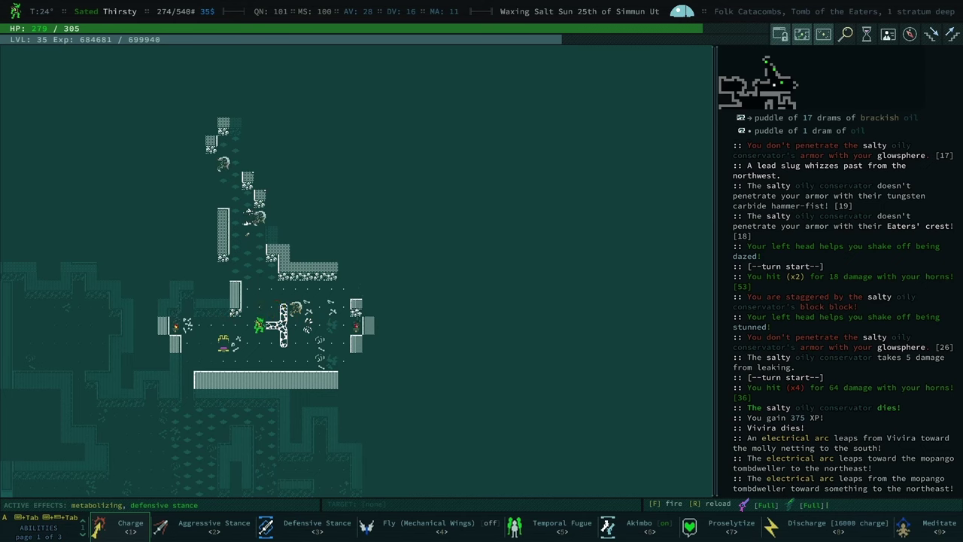
Walk north, northwest, then west into the room of workbenches and bedrolls
key(Up)
key(Up)
key(Up)
key(Up)
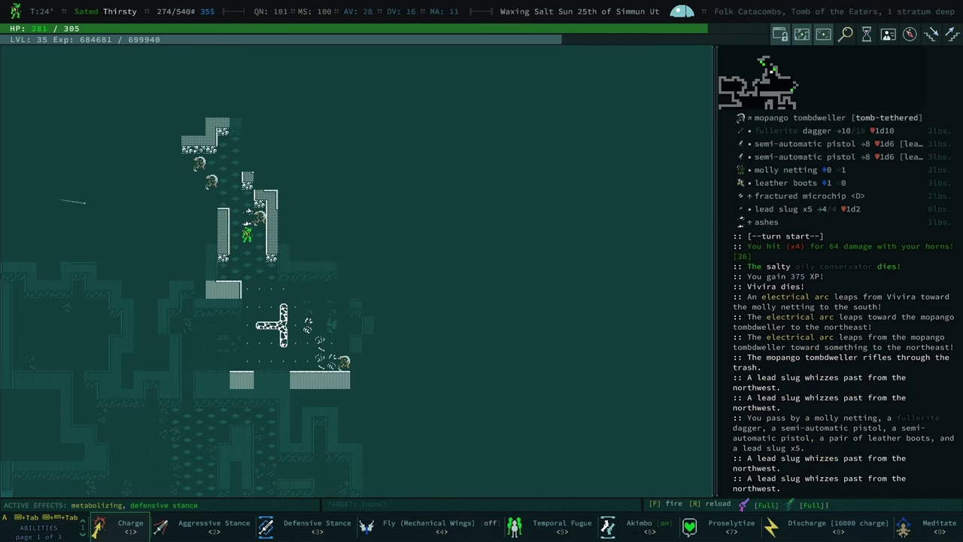
key(KP_Home)
key(KP_Home)
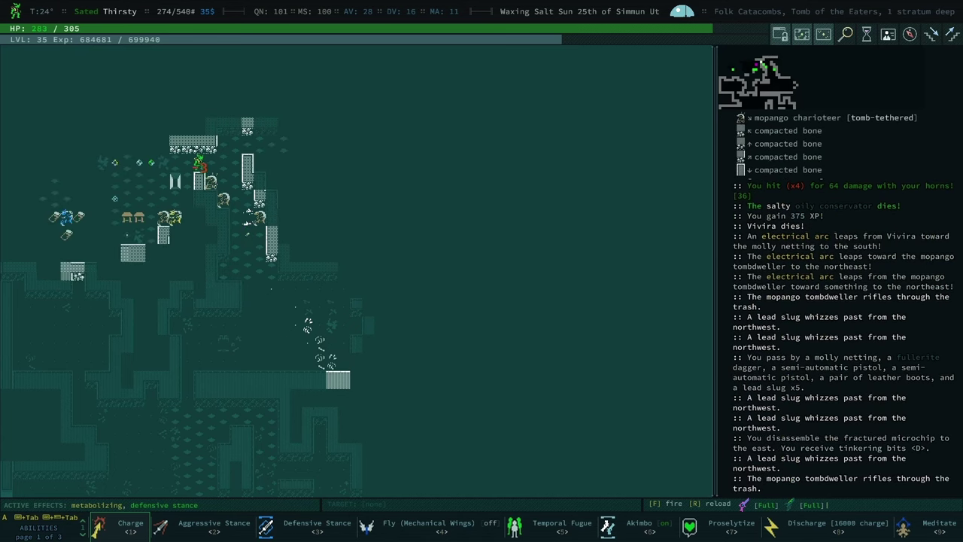
key(KP_Home)
key(Left)
key(Left)
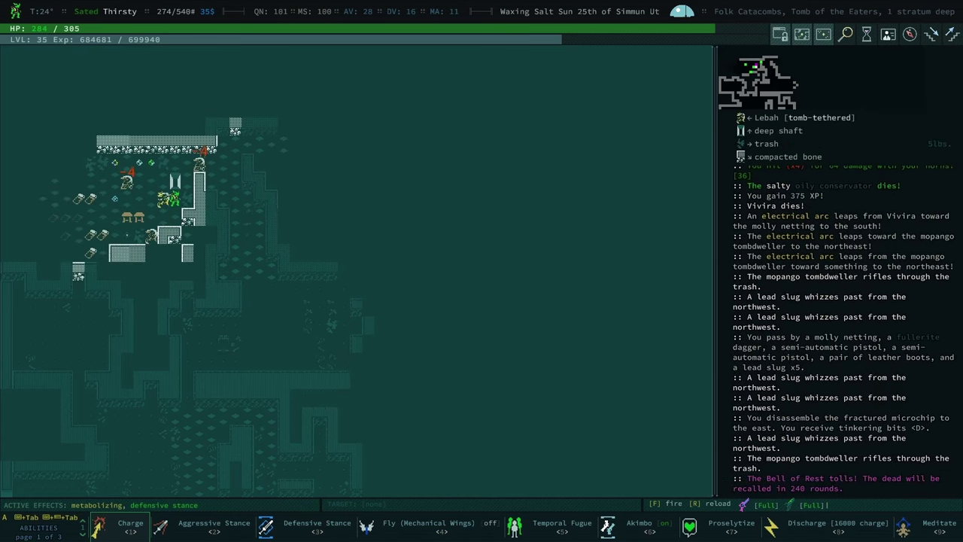
key(Left)
key(Left)
key(Left)
key(Left)
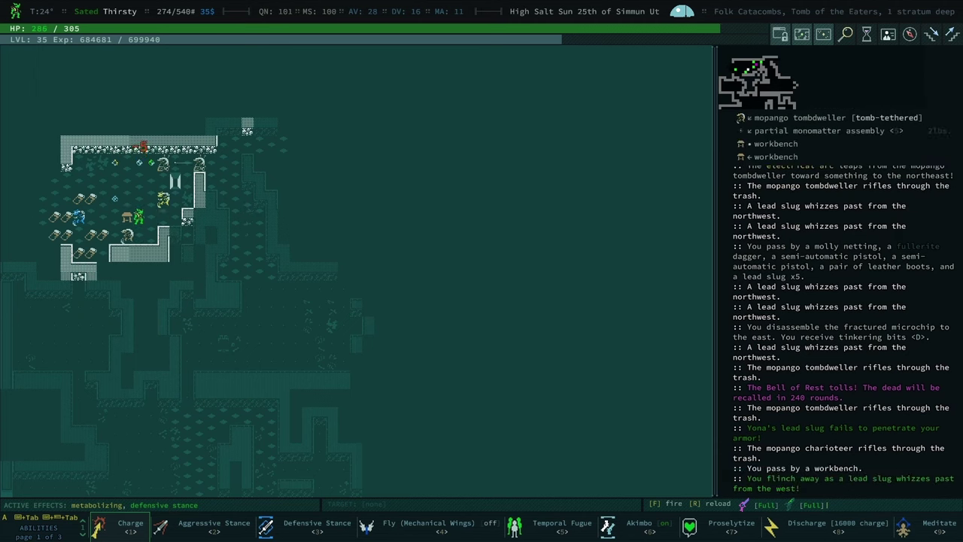
key(Left)
key(Left)
key(Left)
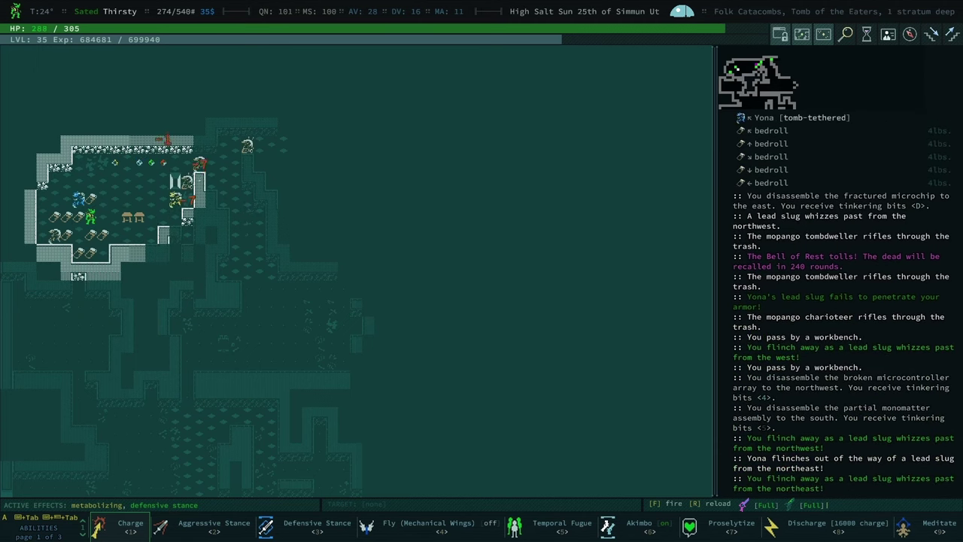
key(Left)
key(Left)
key(Left)
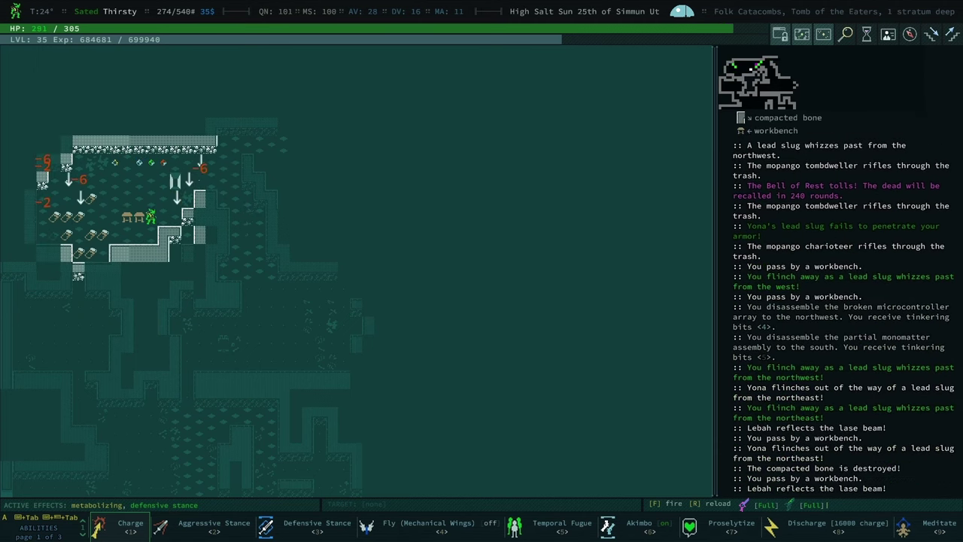
key(Left)
Step north to Lebah, start talking, and choose the greeting
key(Up)
key(Up)
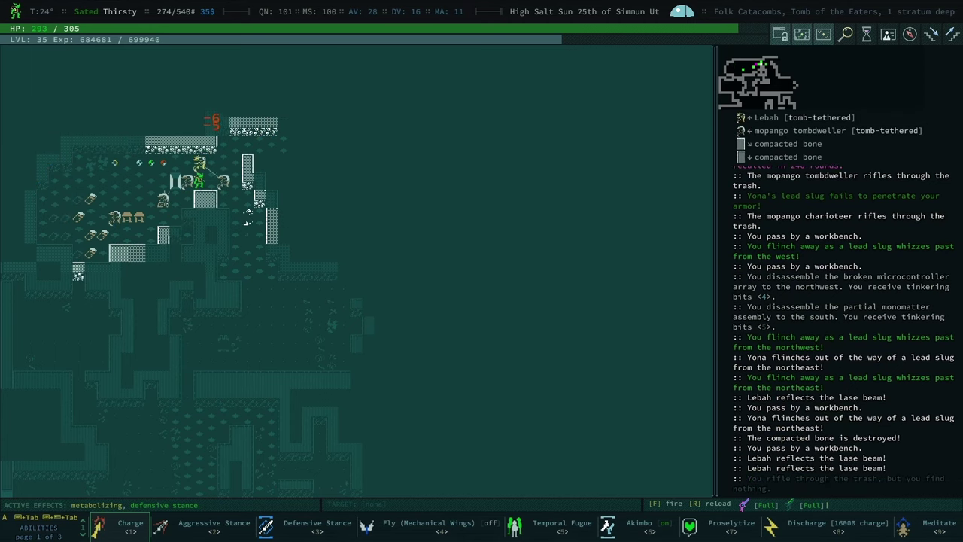
key(space)
key(1)
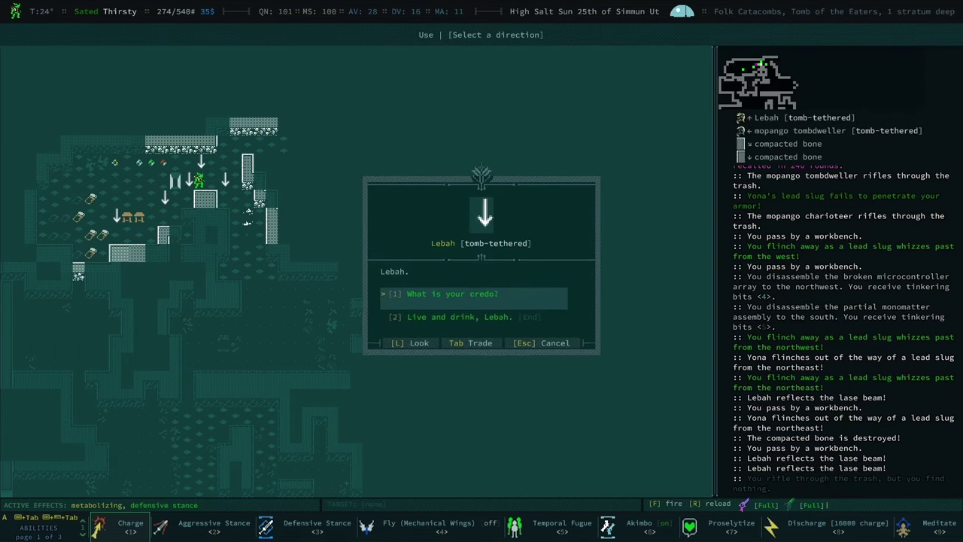
Ask Lebah about eir credo and end the conversation
key(2)
key(Down)
key(Return)
key(Escape)
Travel east through the chamber and kill the salty conservator
key(KP_3)
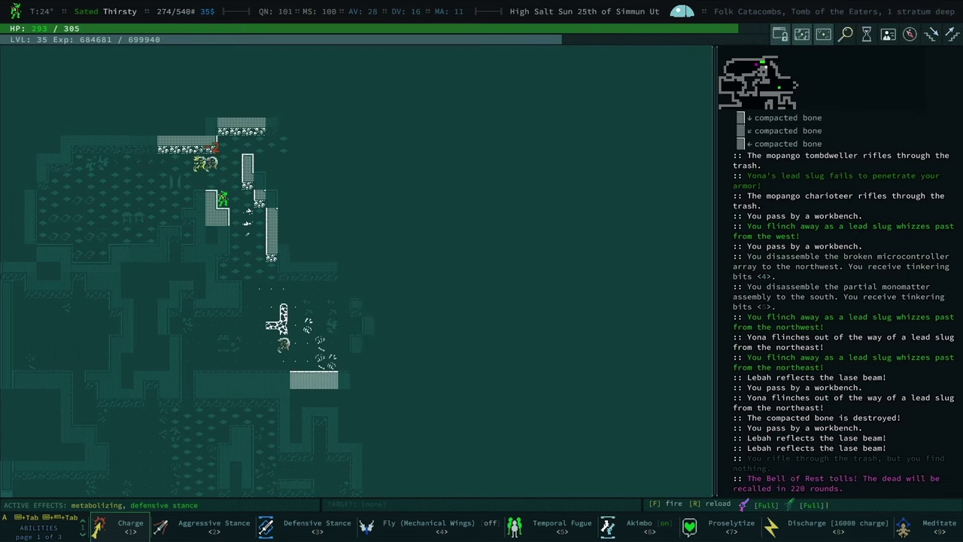
key(KP_9)
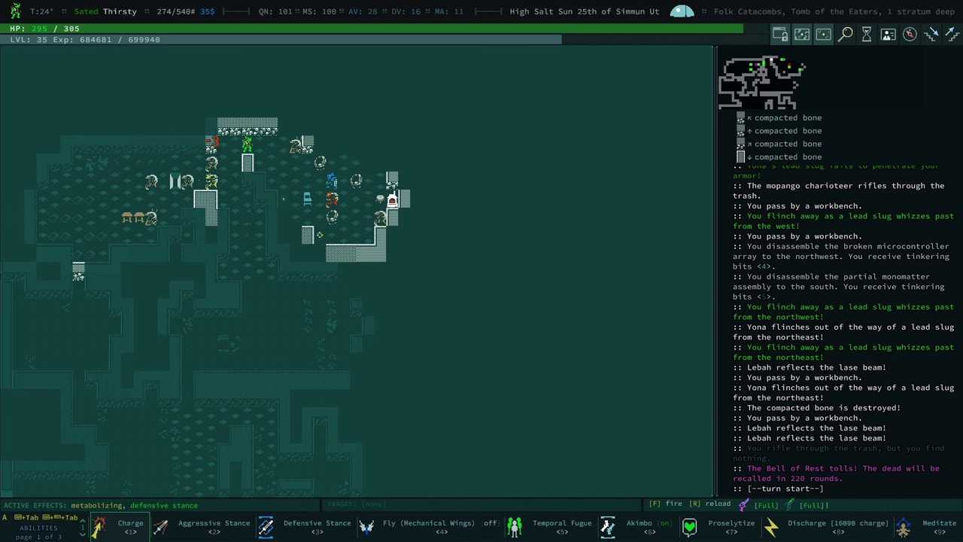
key(KP_6)
key(KP_6)
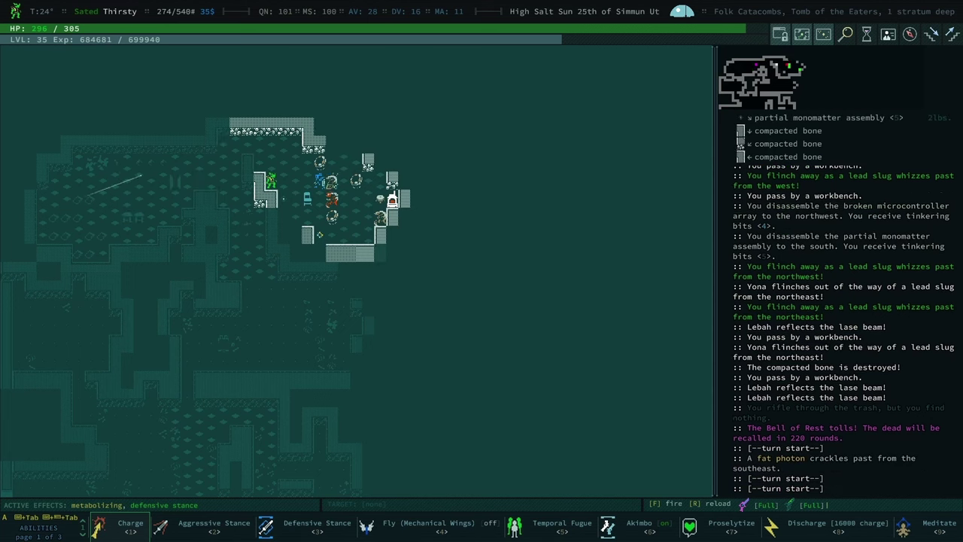
key(KP_6)
key(KP_6)
key(KP_6)
key(KP_6)
key(KP_6)
key(KP_6)
key(KP_6)
key(KP_6)
key(KP_6)
key(KP_6)
key(KP_6)
key(KP_1)
key(KP_1)
Talk to Agyra, work through her introductions, and ask about the Tomb
key(KP_2)
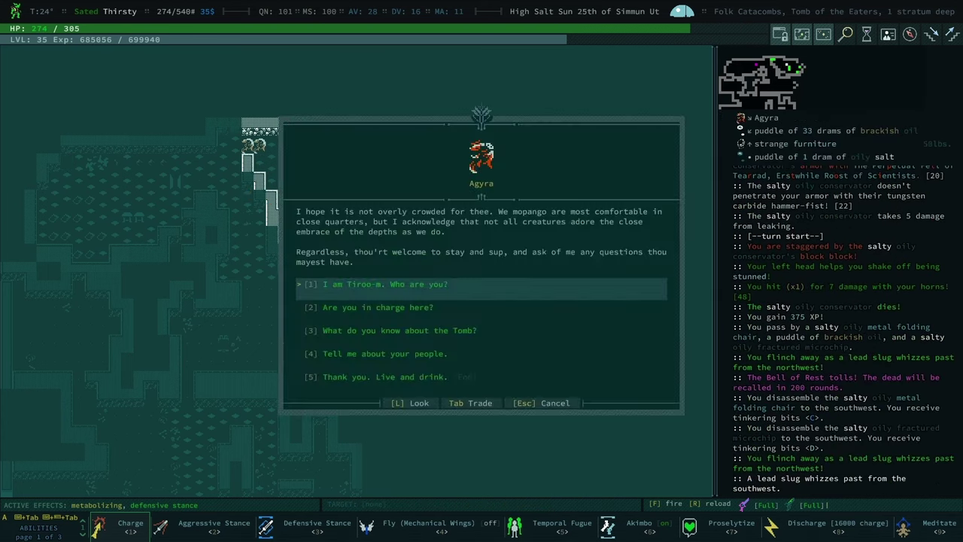
key(1)
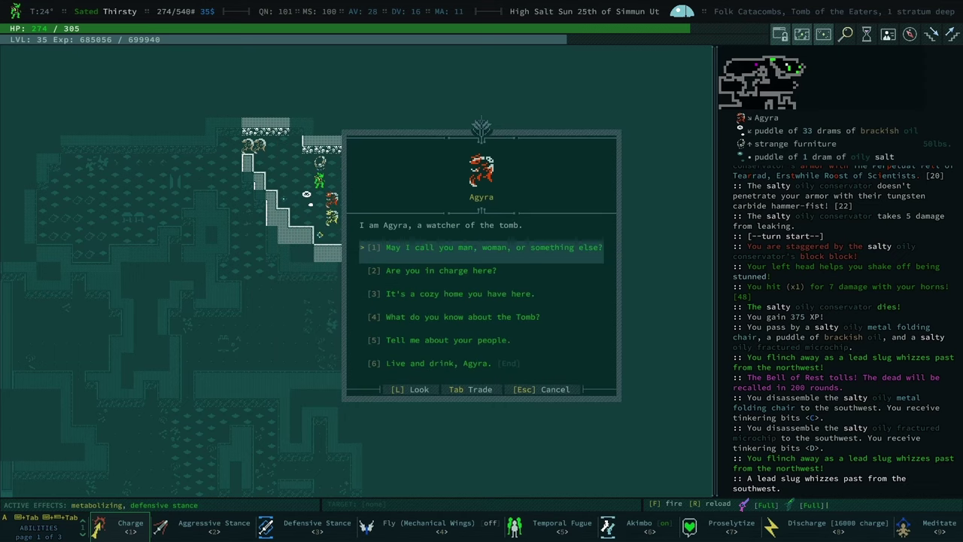
key(1)
key(1)
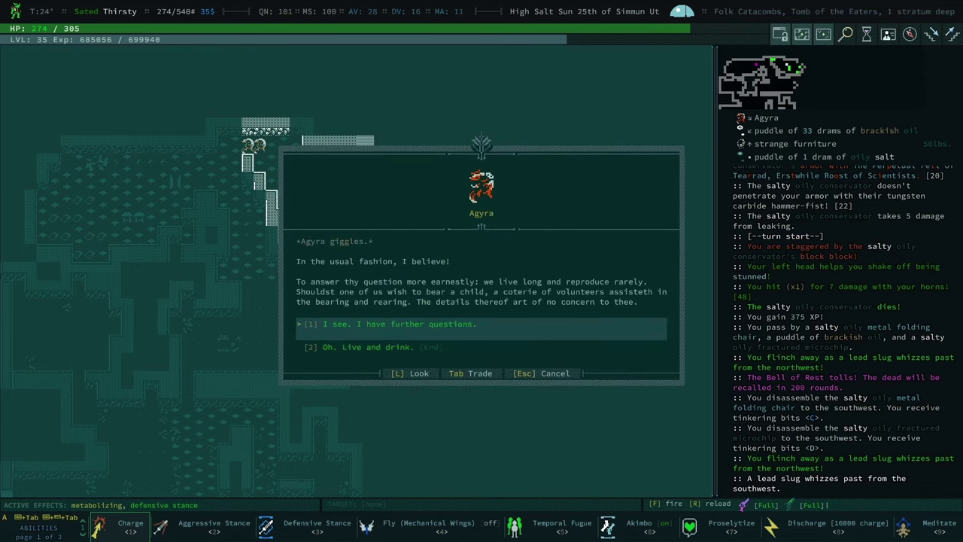
key(1)
key(Down)
key(Down)
key(Down)
key(Return)
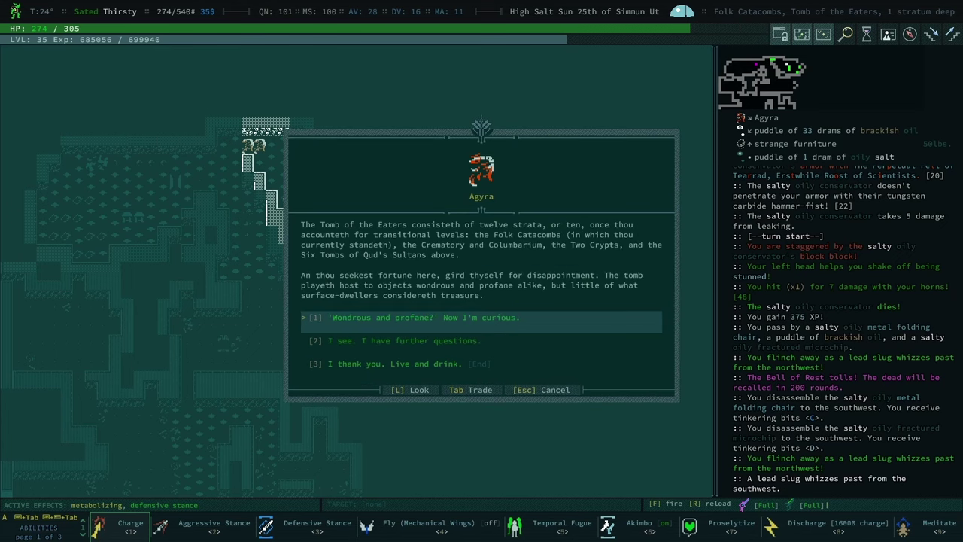
Check the Fraying Favorites quest steps in the quest journal
key(Escape)
key(q)
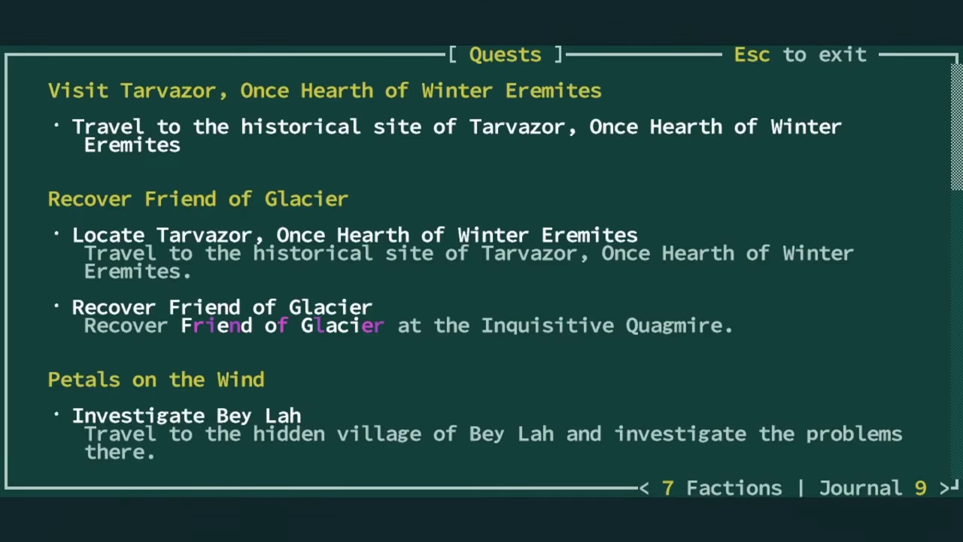
key(Page_Down)
key(Page_Down)
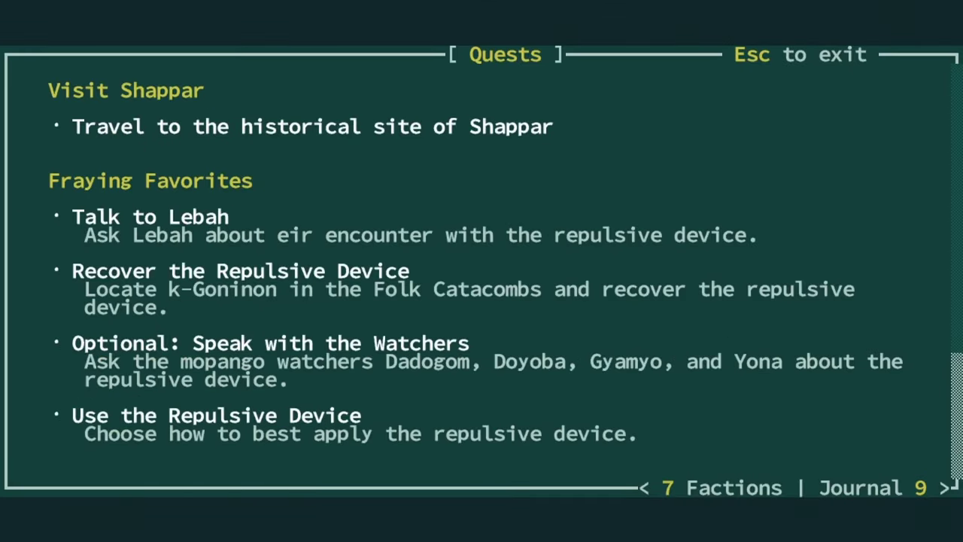
key(Escape)
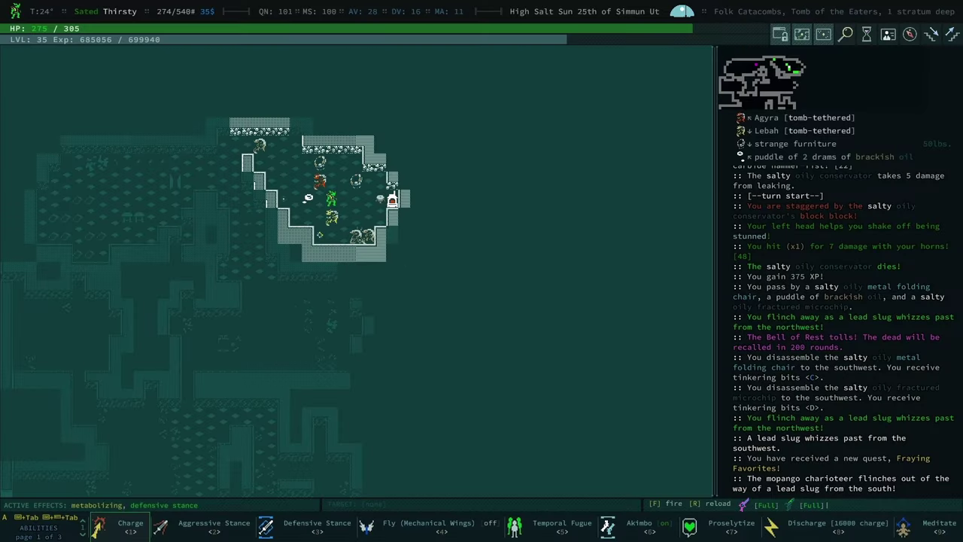
Talk to Lebah to complete the Talk to Lebah quest step
key(space)
key(Down)
key(1)
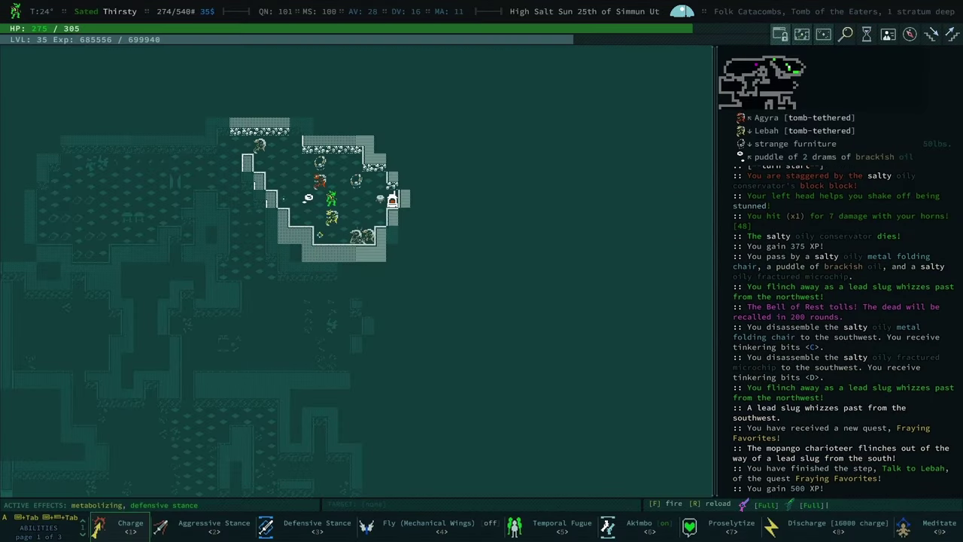
Confirm the completed step in the quest journal, then fight southwest through the room
key(BackSpace)
key(Escape)
key(q)
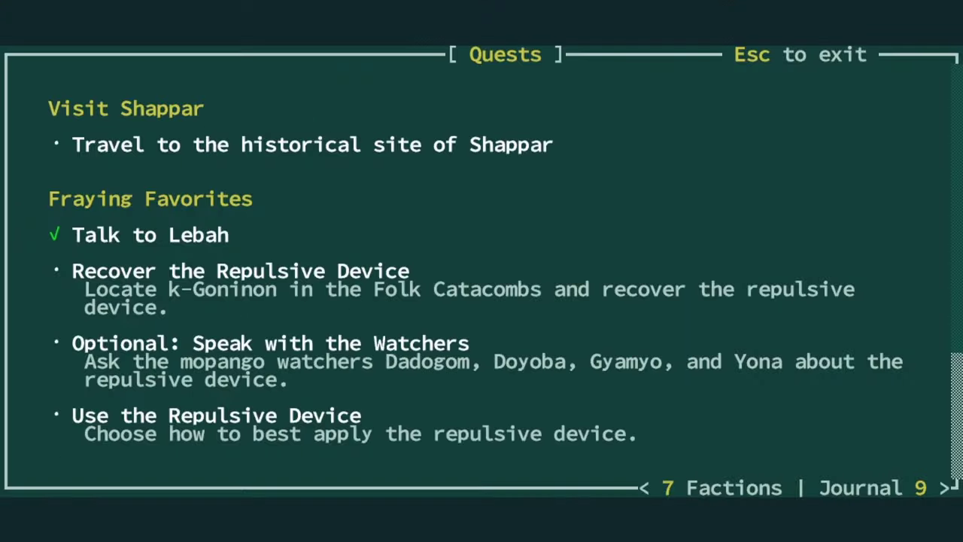
key(Escape)
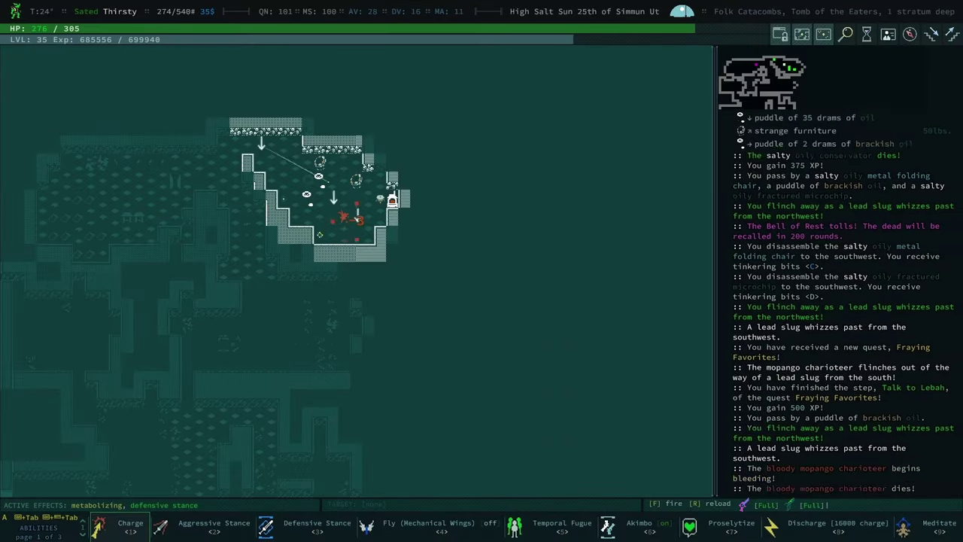
key(KP_1)
key(KP_1)
key(KP_1)
key(KP_1)
key(KP_1)
key(KP_1)
key(KP_1)
key(KP_1)
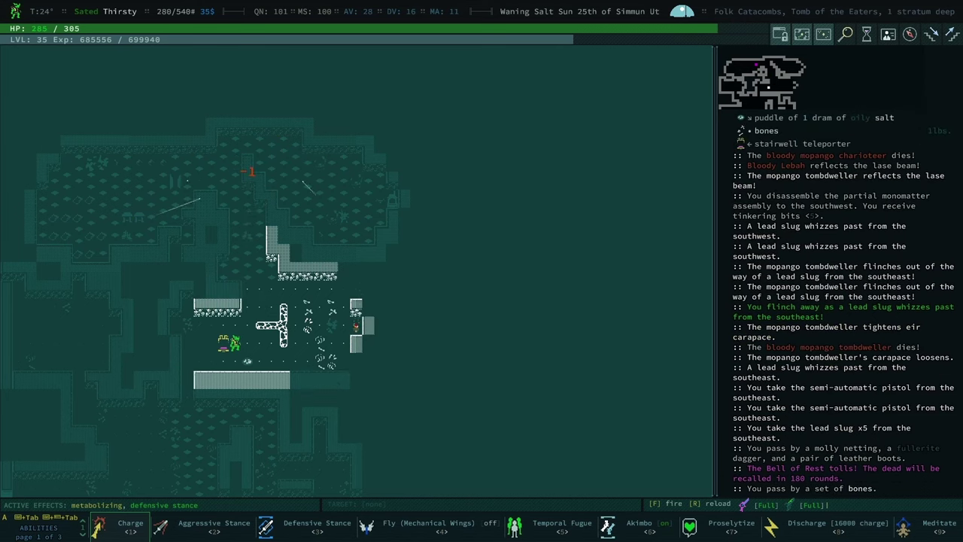
key(KP_1)
key(KP_1)
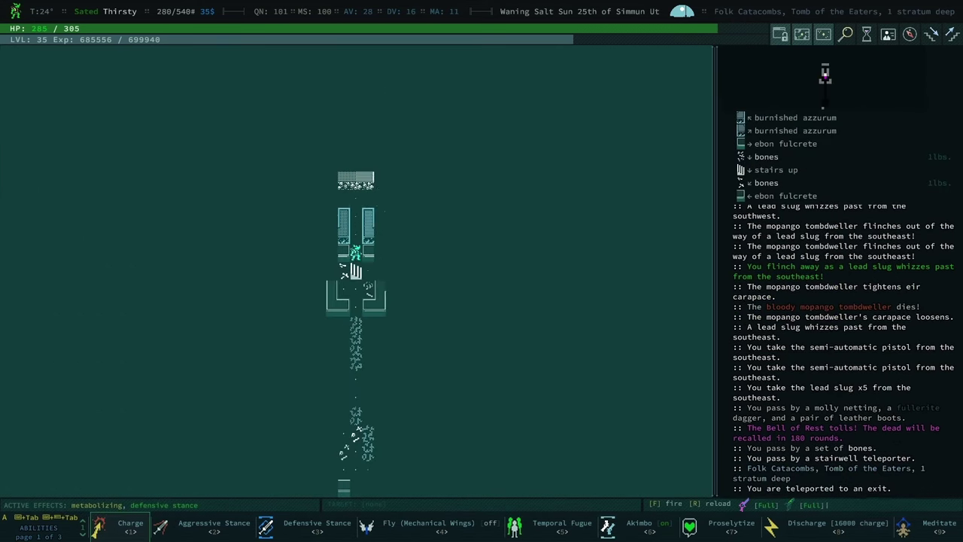
Explore south, then west through the grave-moss rooms
key(KP_2)
key(KP_2)
key(KP_2)
key(KP_2)
key(KP_2)
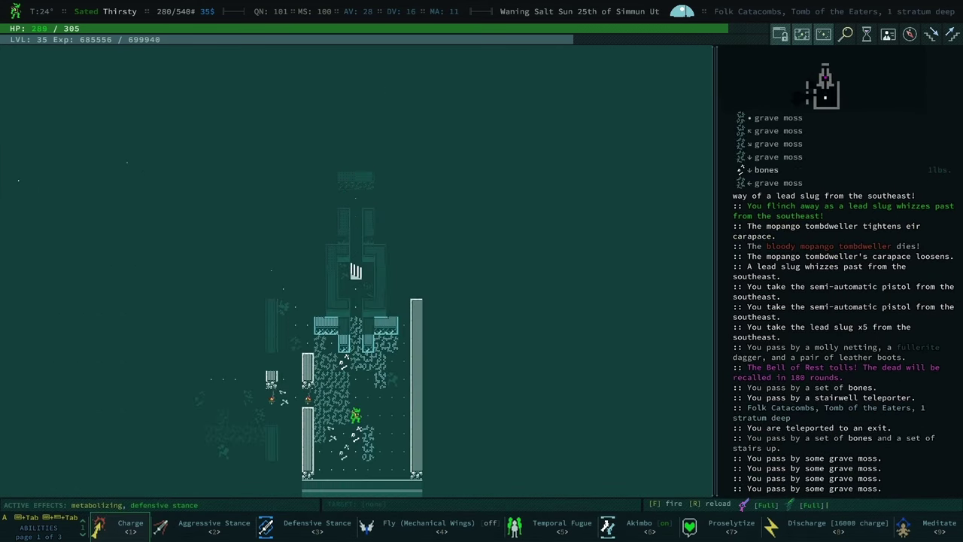
key(KP_2)
key(KP_4)
key(KP_4)
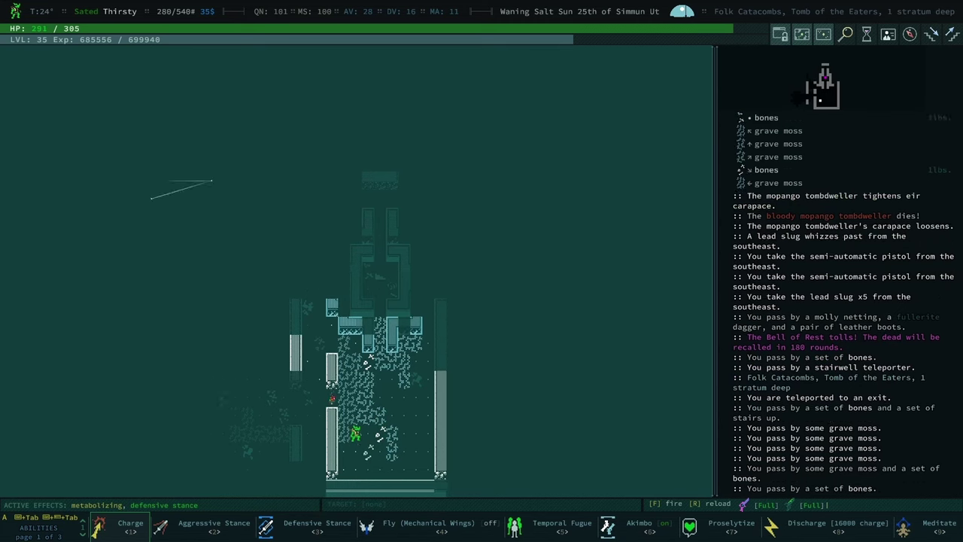
key(KP_4)
key(KP_4)
key(KP_7)
key(KP_7)
key(KP_4)
key(KP_4)
key(KP_4)
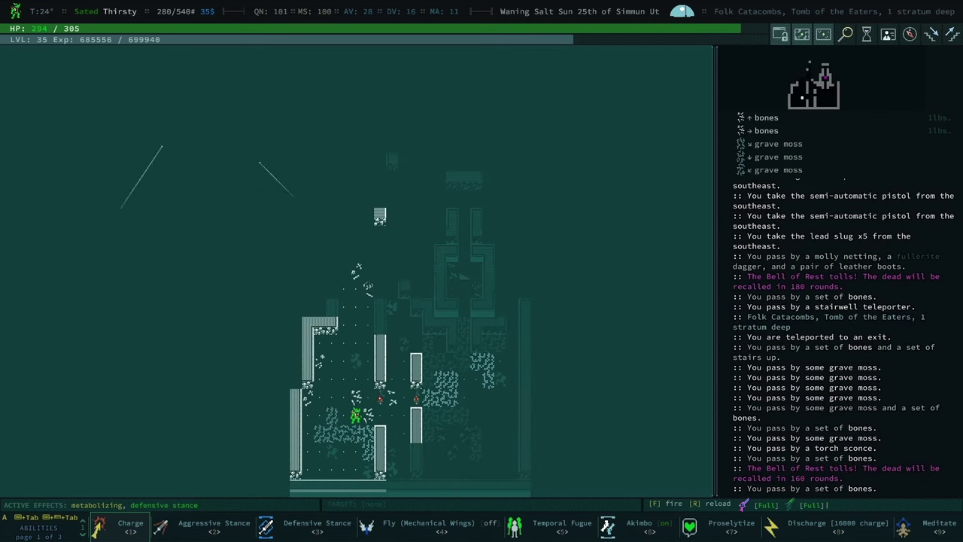
key(KP_4)
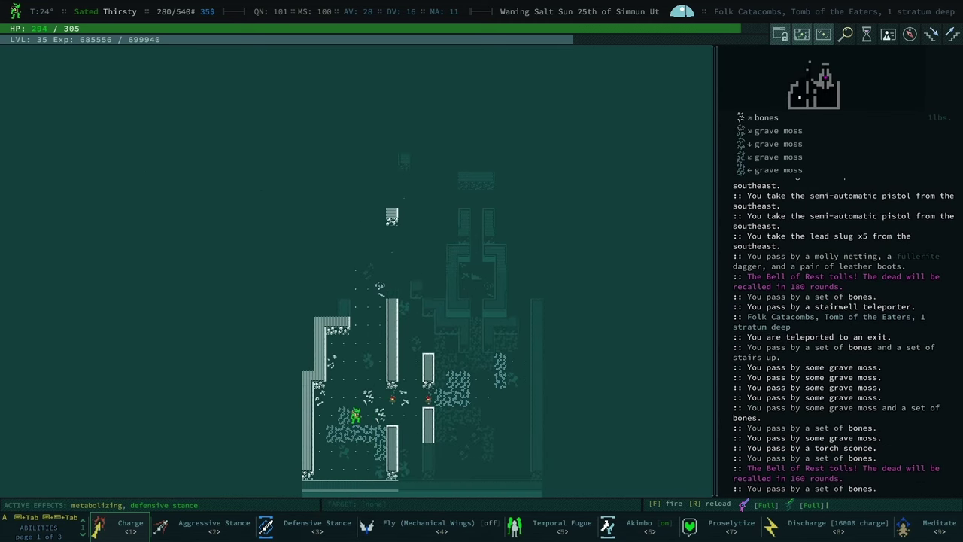
Save and quit, then continue to the saved games list
key(Escape)
key(Down)
key(Down)
key(Down)
key(Return)
key(Return)
key(Return)
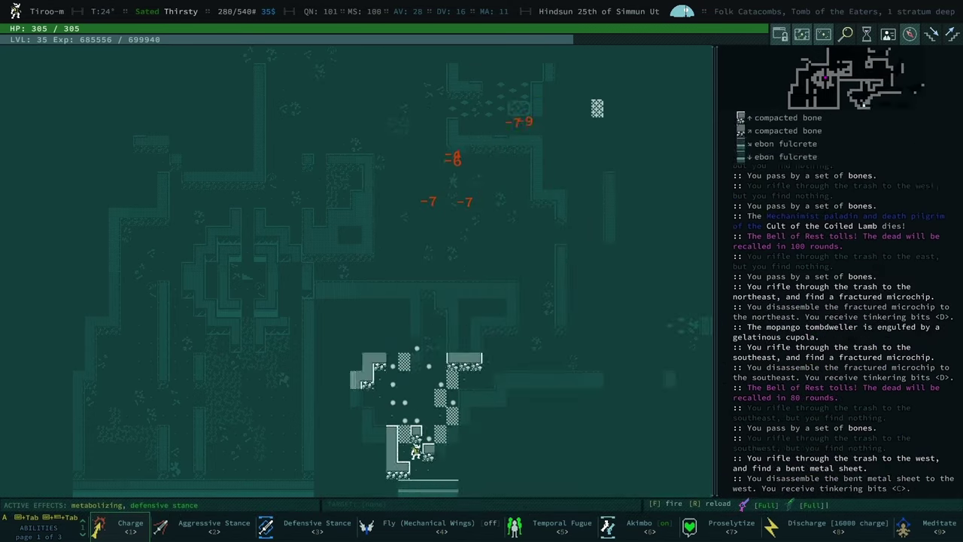
Cross the map north and kill the salty conservator
key(Right)
key(Right)
key(Right)
key(Up)
key(Up)
key(Up)
key(Up)
key(Up)
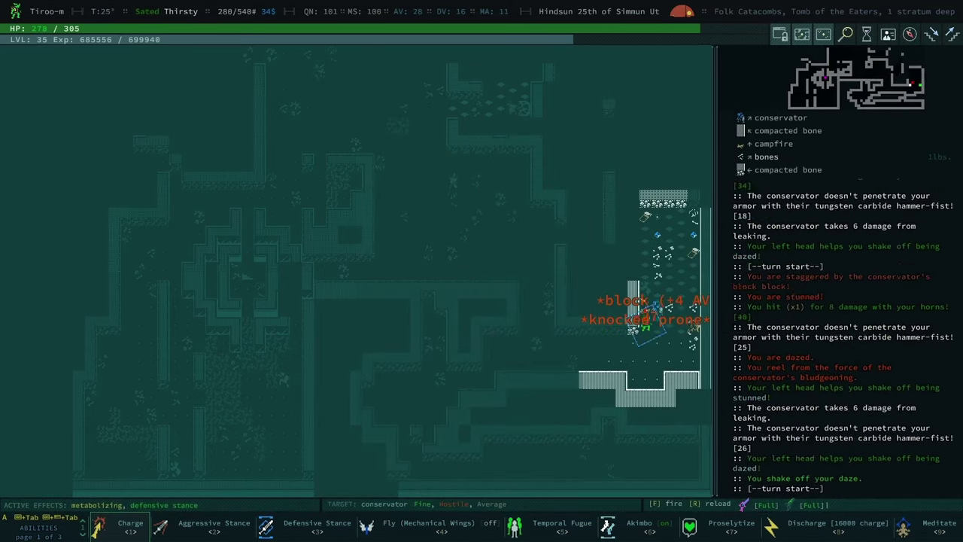
key(Up)
key(Up)
key(Up)
key(Up)
key(Up)
key(Up)
key(Up)
key(Up)
key(Up)
key(Up)
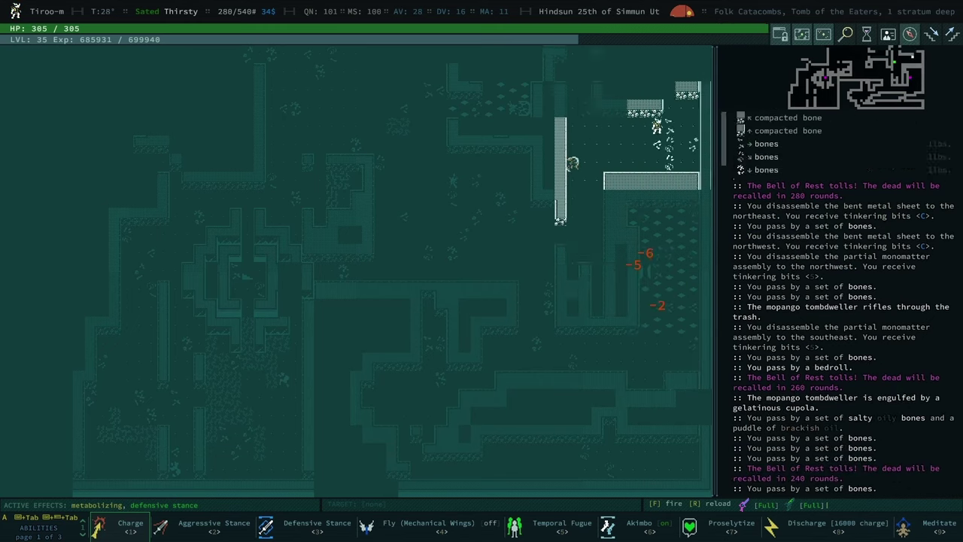
key(Left)
key(Left)
key(Left)
key(Left)
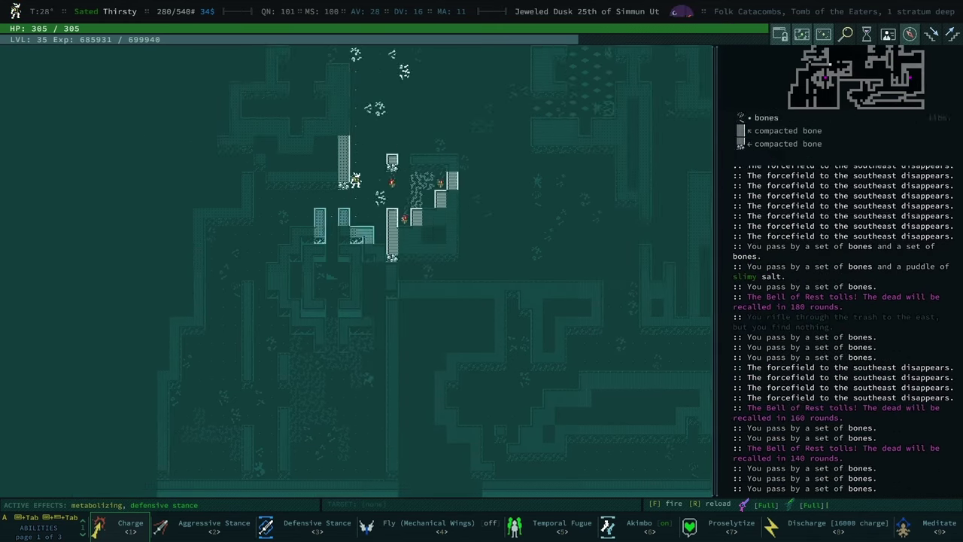
key(Up)
key(Up)
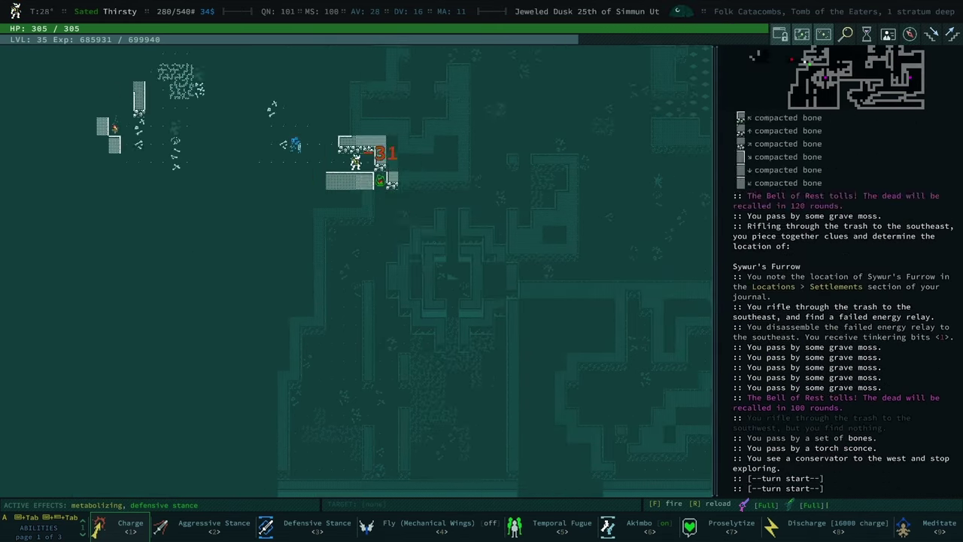
key(Up)
key(Up)
key(Down)
Rifle through nearby trash, then kill the svardym hatchling and gelatinous cupola
key(Up)
key(space)
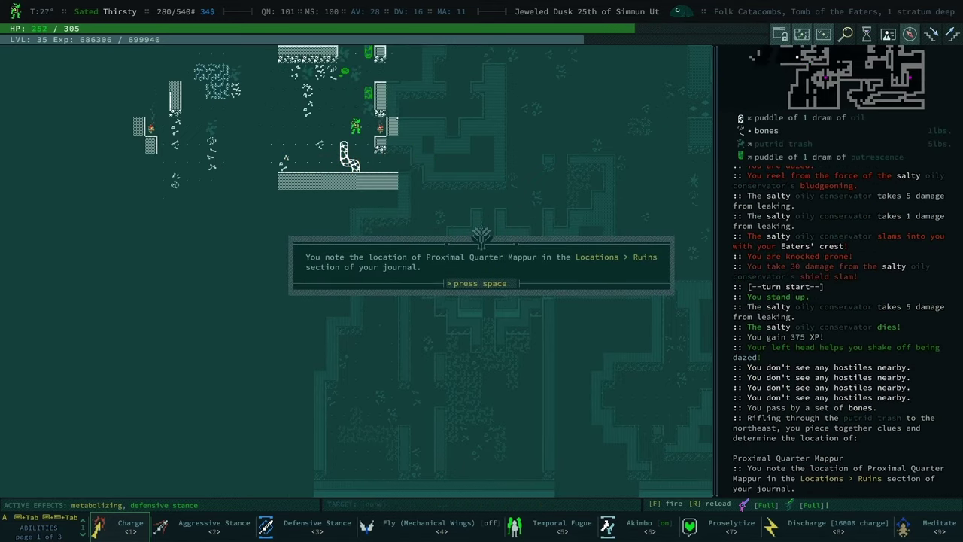
key(space)
key(0)
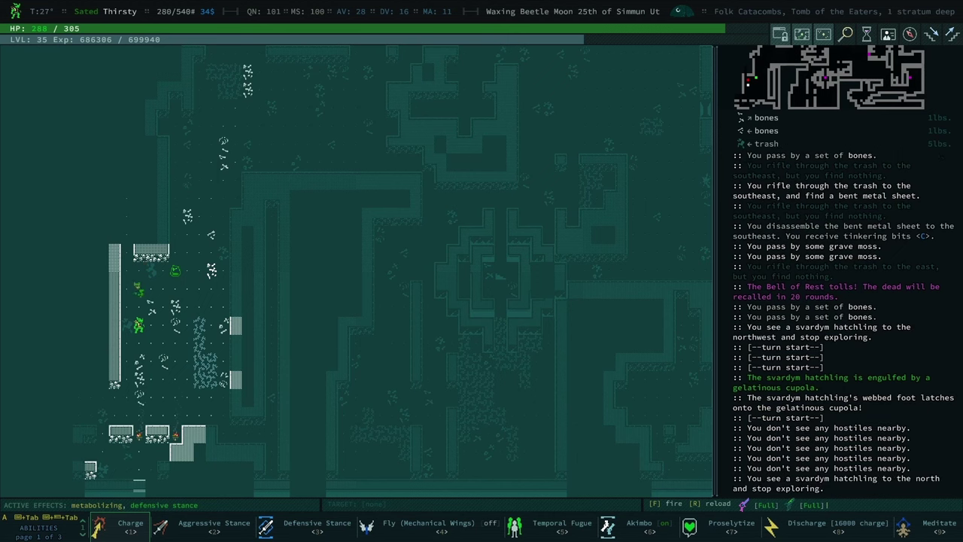
key(Up)
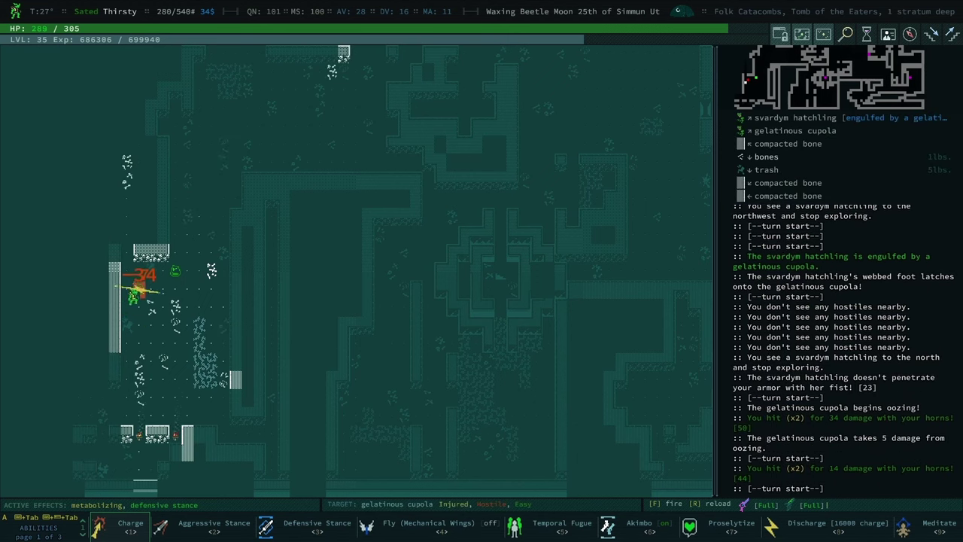
key(Up)
Travel across the level and enter the Tomb of the Eaters
key(0)
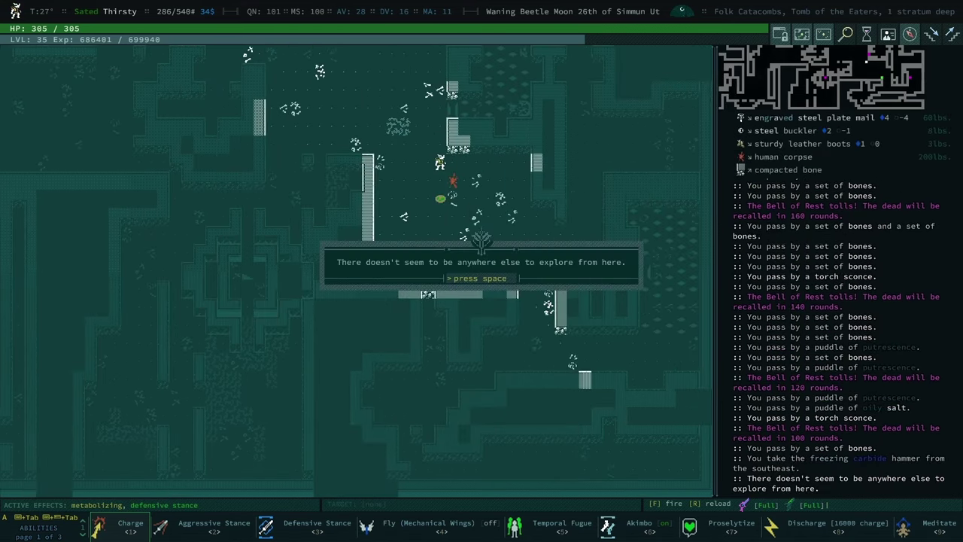
key(BackSpace)
key(Escape)
key(Return)
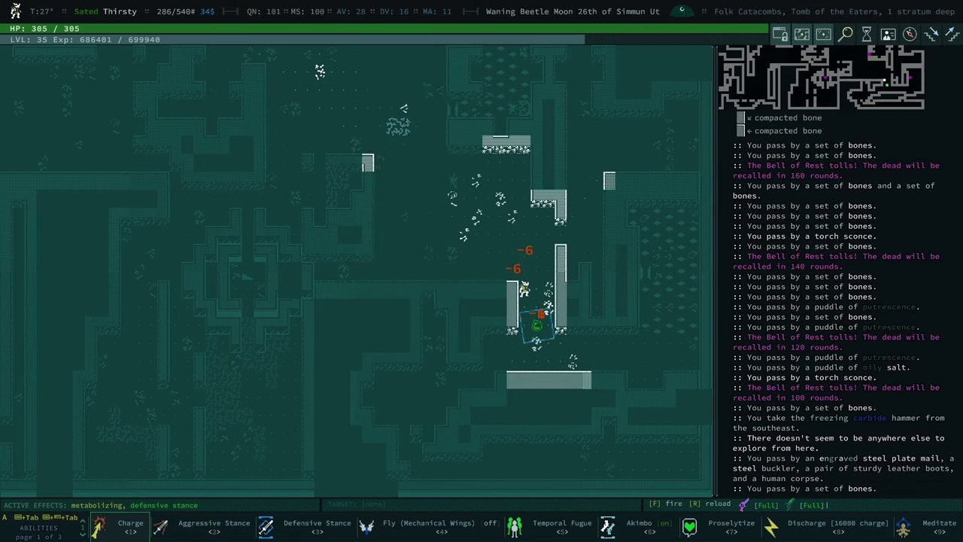
key(Return)
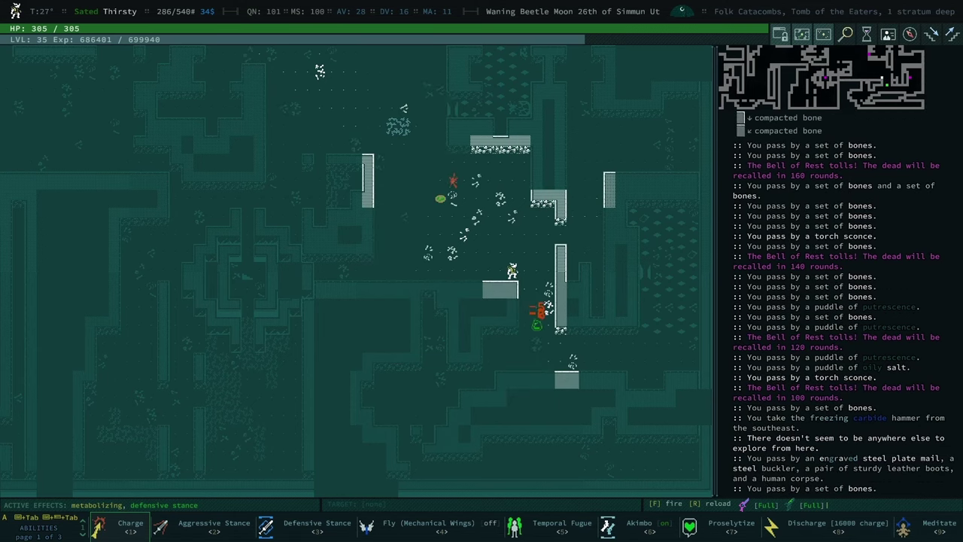
key(Return)
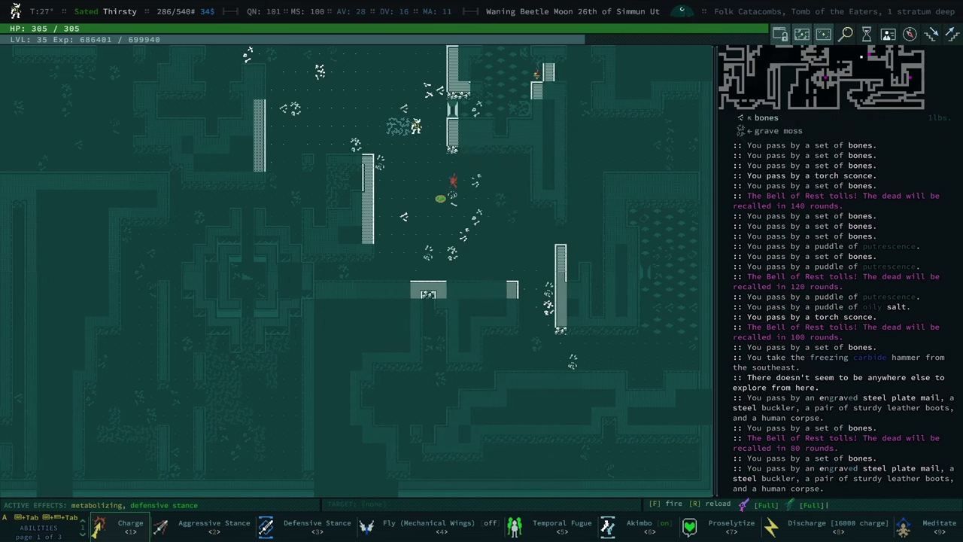
key(space)
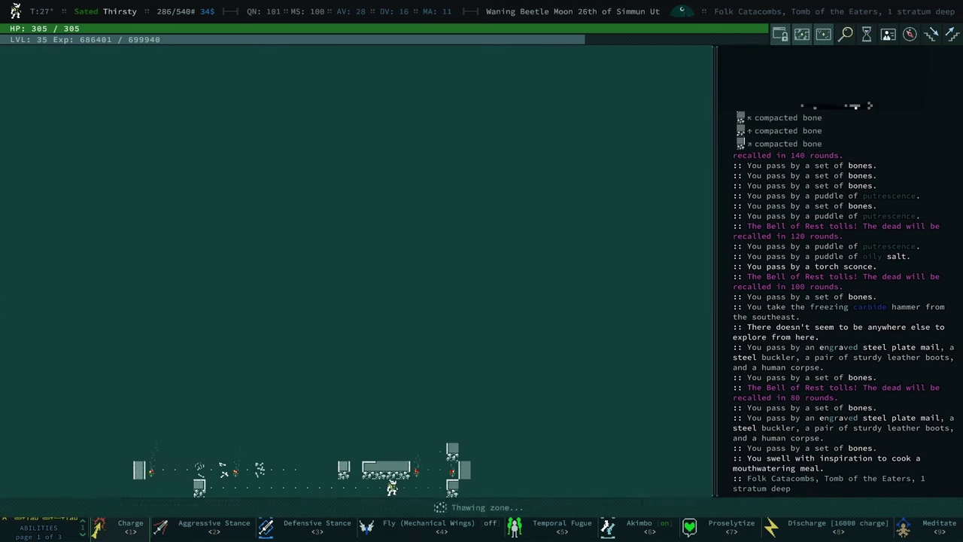
Auto-explore the tomb, finishing off a conservator and dismissing the ruins notice
key(0)
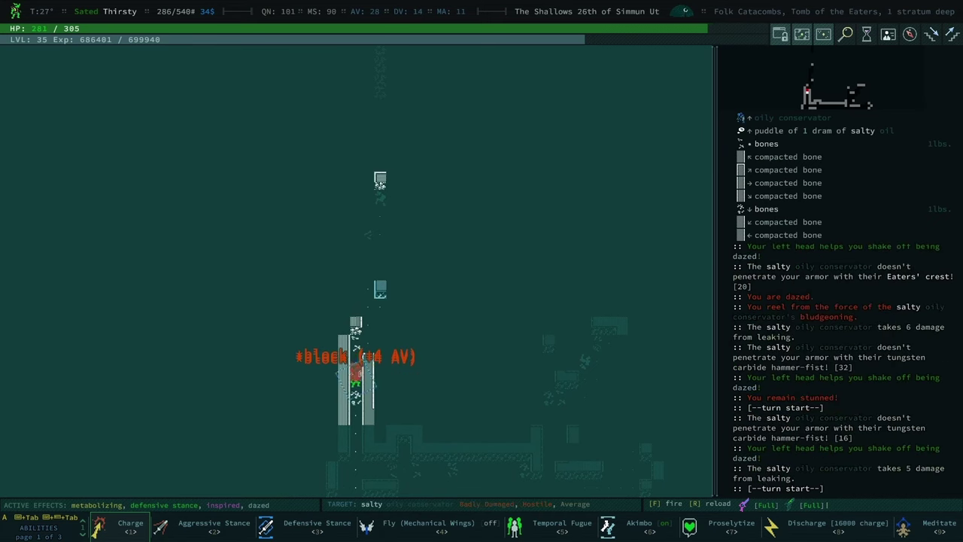
key(0)
key(0)
key(0)
key(space)
key(space)
key(0)
key(0)
key(0)
key(0)
key(0)
key(0)
key(0)
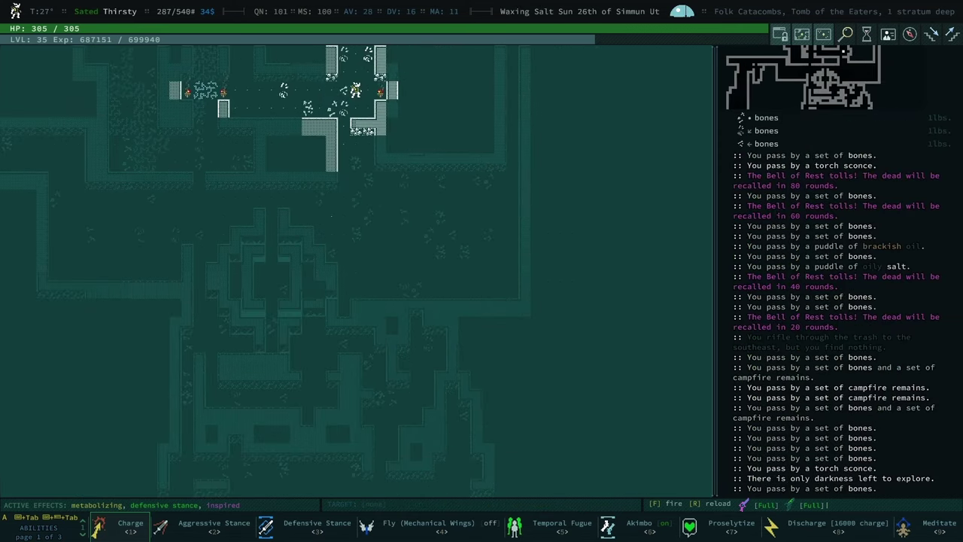
key(0)
key(0)
key(0)
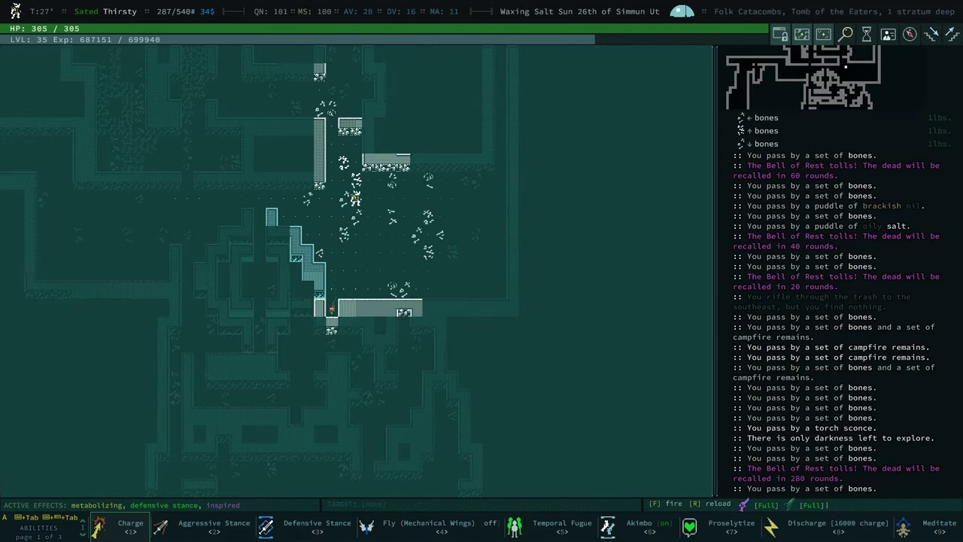
key(0)
key(0)
key(0)
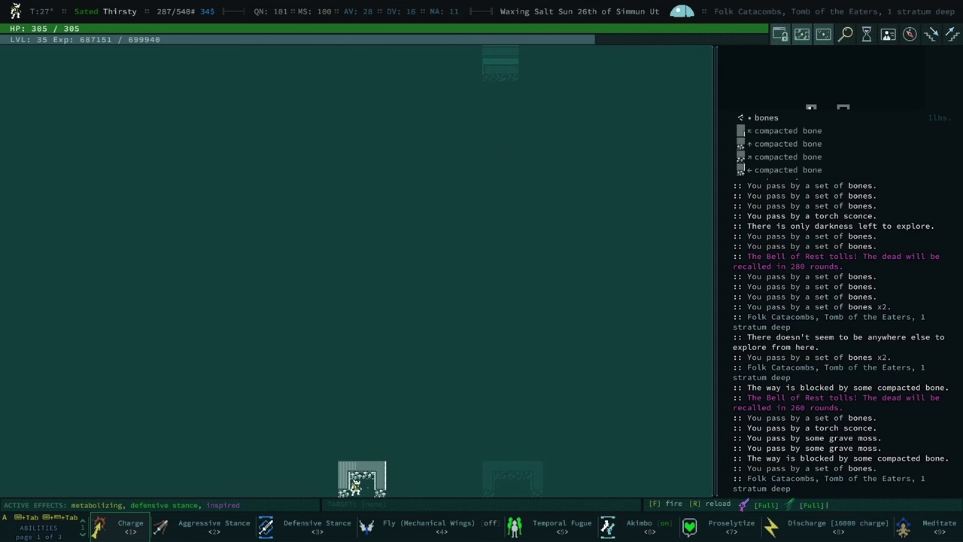
key(0)
key(0)
key(0)
Smash the compacted bone walls and push west through the catacombs
key(0)
key(0)
key(0)
key(0)
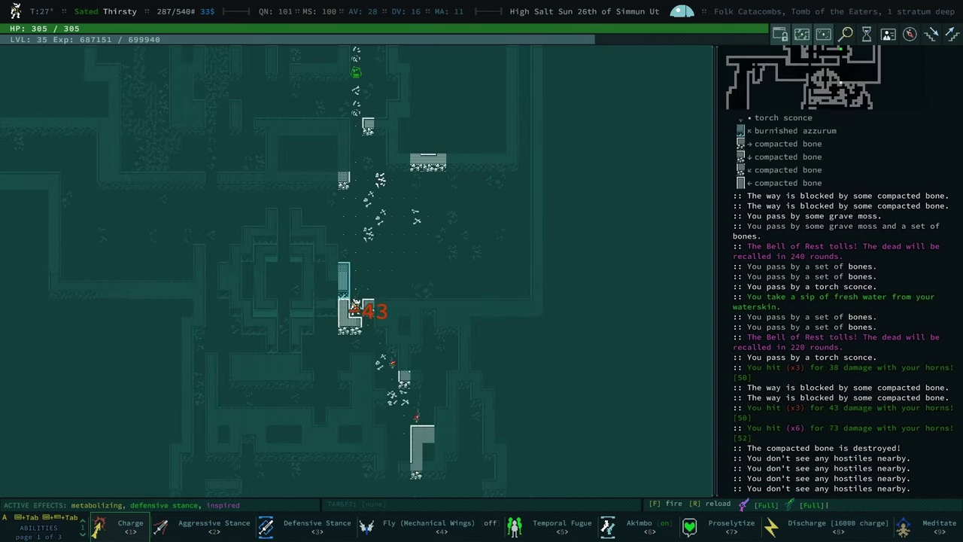
key(0)
key(0)
key(0)
key(0)
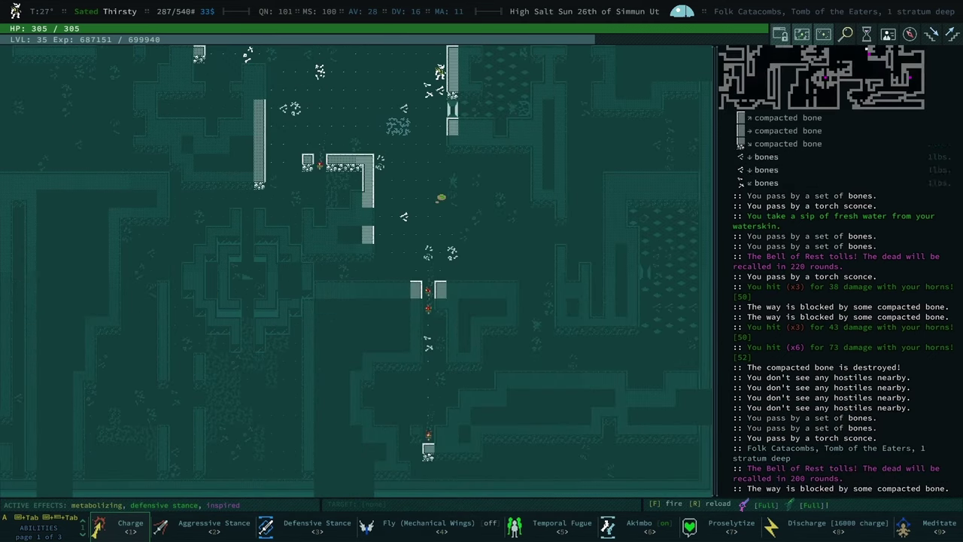
key(0)
key(0)
key(0)
key(0)
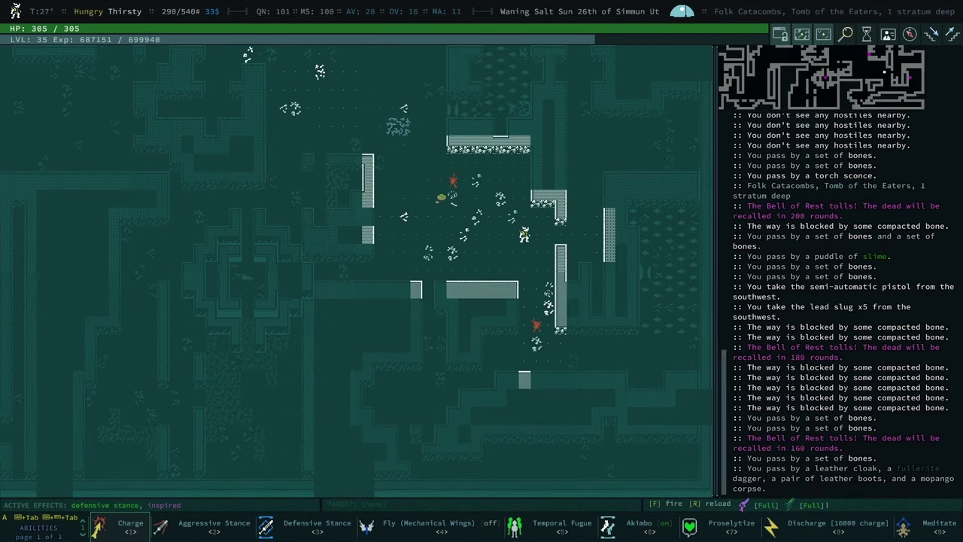
key(0)
key(0)
key(0)
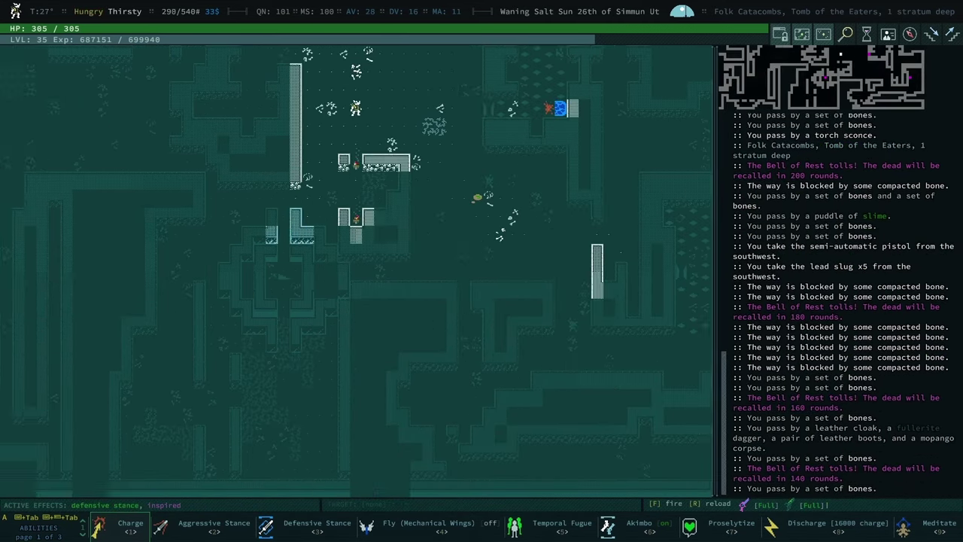
key(0)
key(0)
key(0)
key(0)
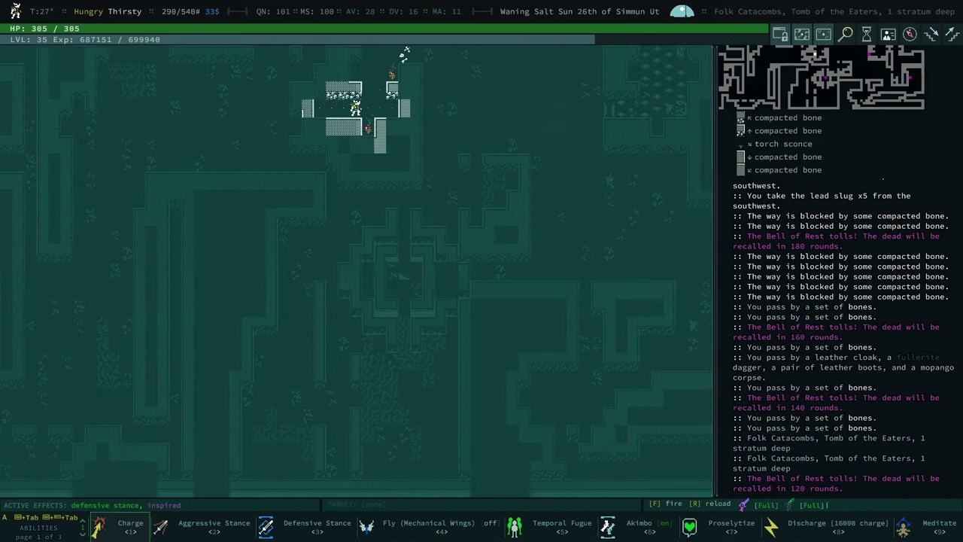
key(0)
key(ctrl+KP_4)
key(ctrl+KP_4)
key(ctrl+KP_4)
key(ctrl+KP_4)
key(0)
key(0)
key(0)
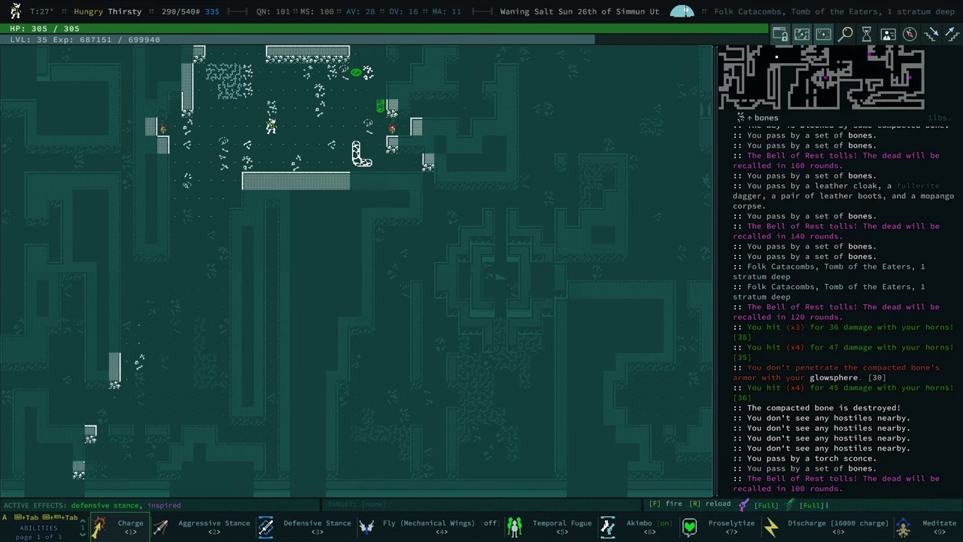
key(0)
key(0)
key(0)
key(0)
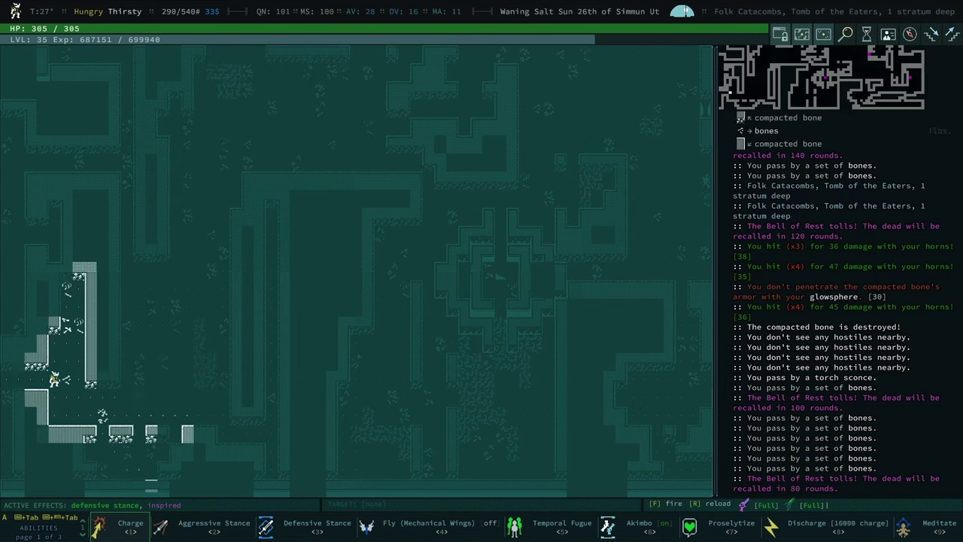
key(0)
key(0)
key(0)
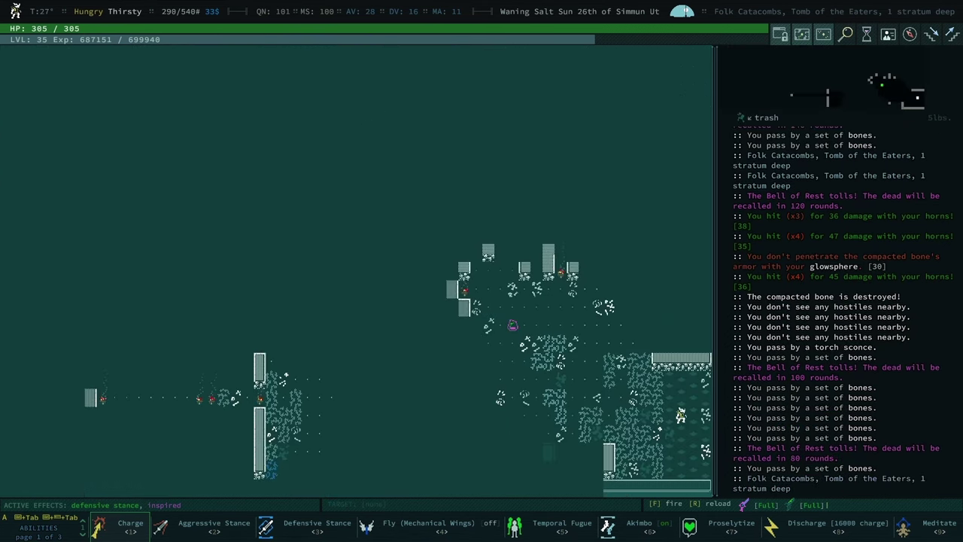
Inspect the nearby tiles, then talk to the ooze k-Goninon and read its description
key(l)
key(2)
key(2)
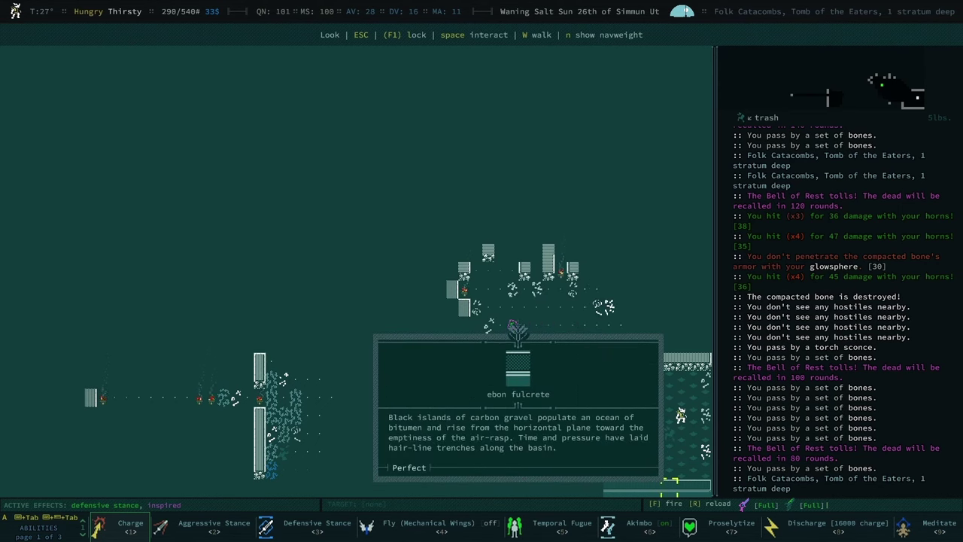
key(Escape)
key(2)
key(space)
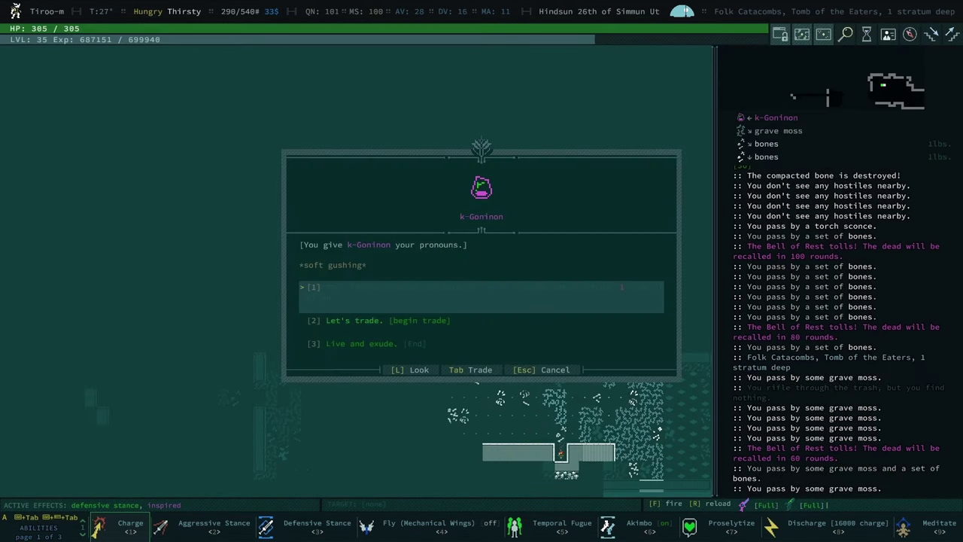
key(Down)
key(Down)
key(l)
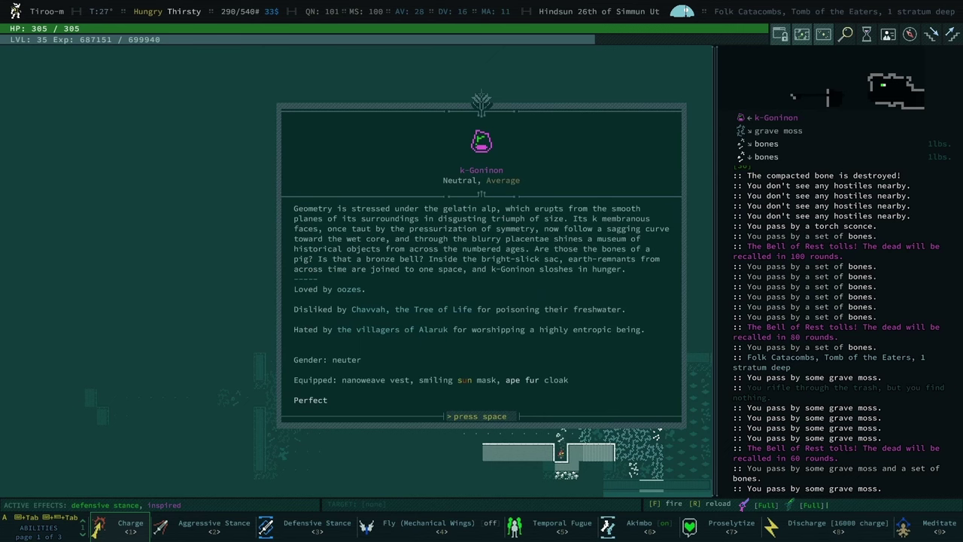
key(space)
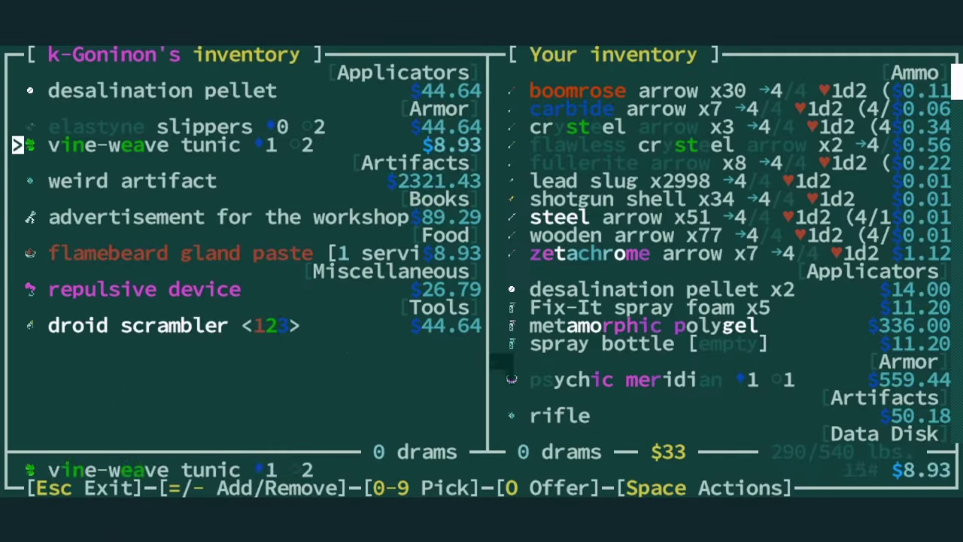
In k-Goninon's trade screen, mark the repulsive device and workshop advertisement, and examine the weird artifact
key(Down)
key(Down)
key(Down)
key(plus)
key(Right)
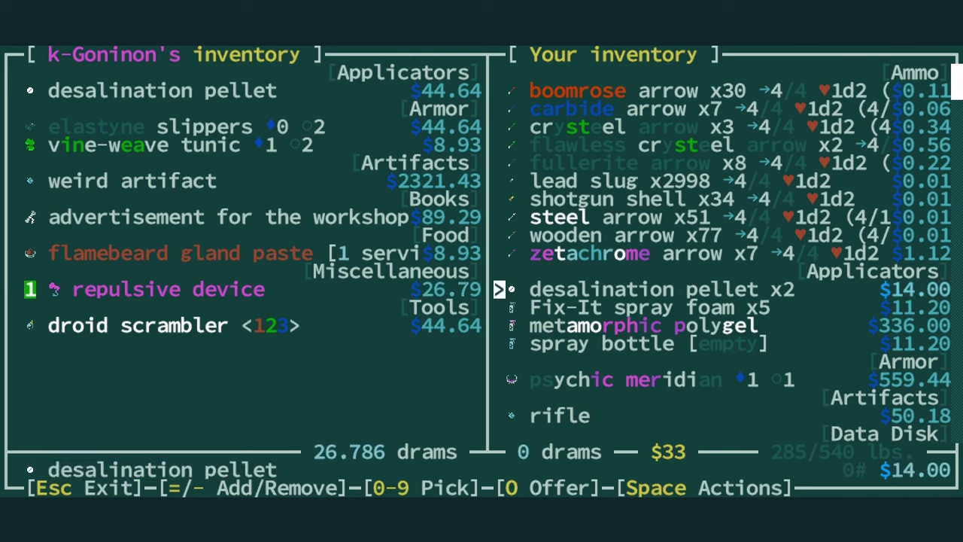
key(Left)
key(Up)
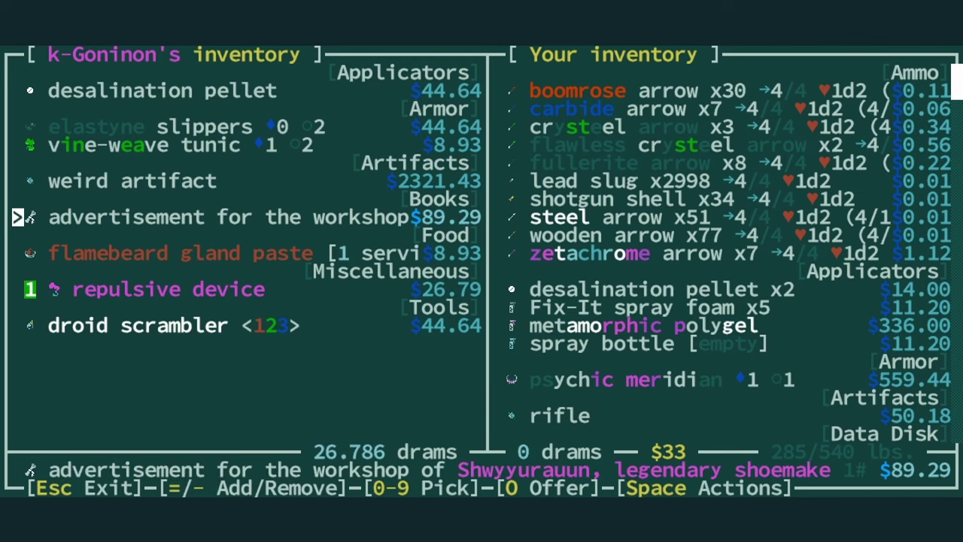
key(plus)
key(Up)
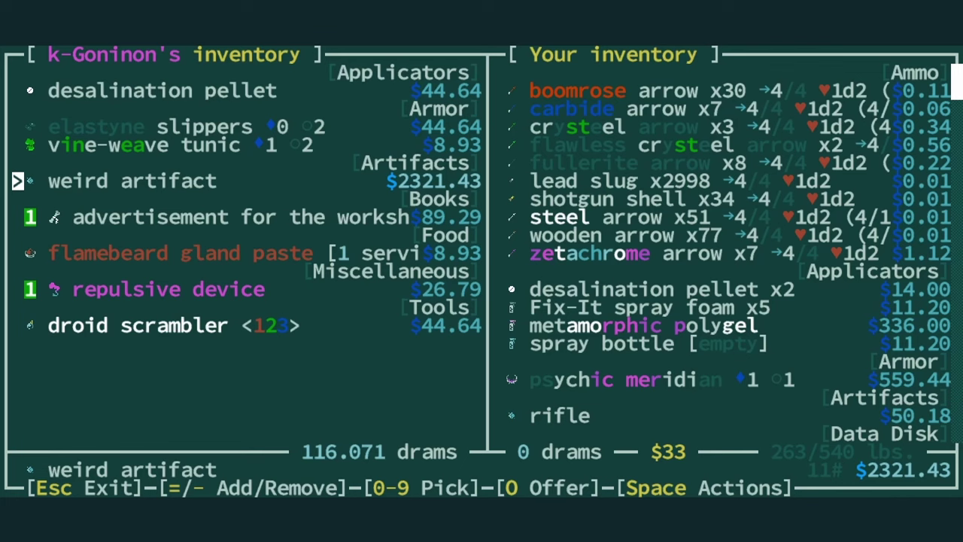
key(Escape)
key(Escape)
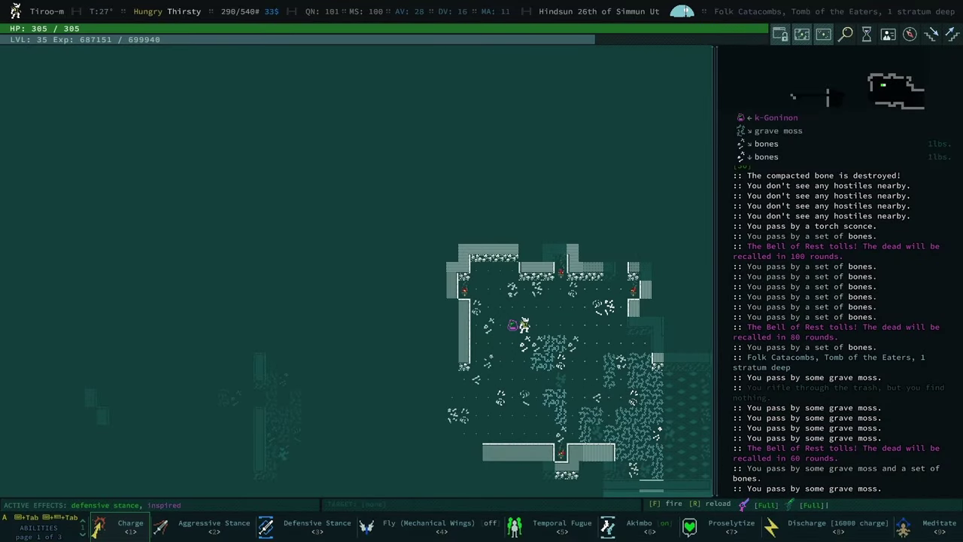
Make camp on the tile northeast, then step back beside k-Goninon
key(KP_9)
key(KP_0)
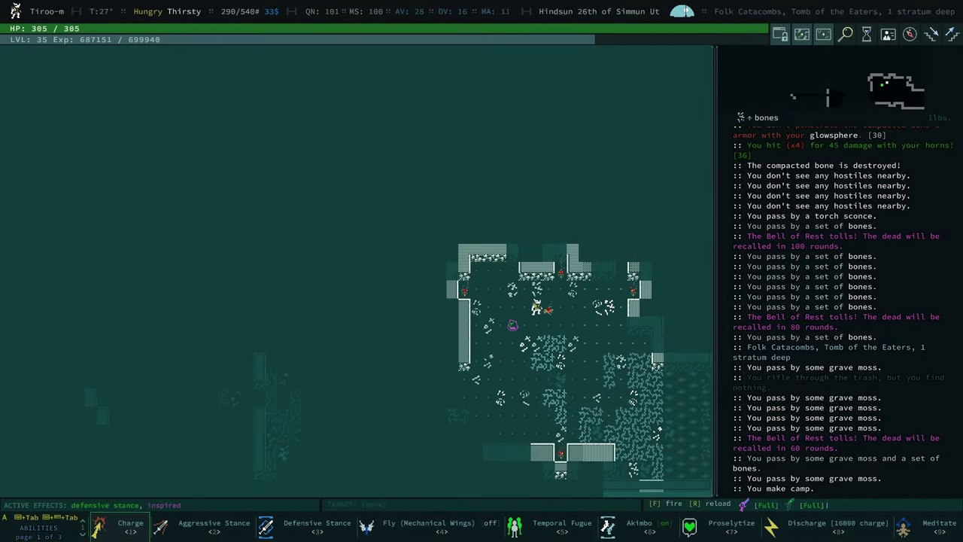
key(KP_1)
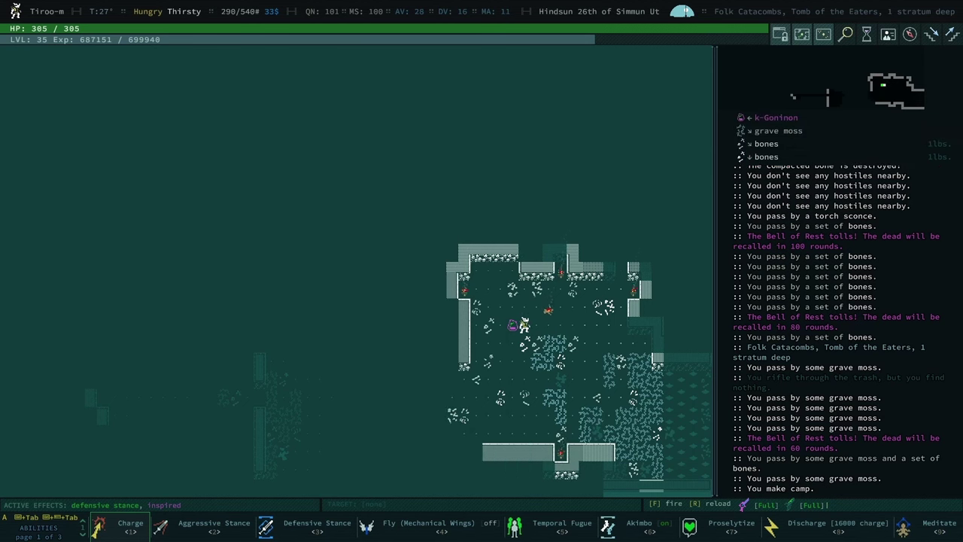
Check reputation standing with Chavvah, the Tree of Life, on the character screens
key(i)
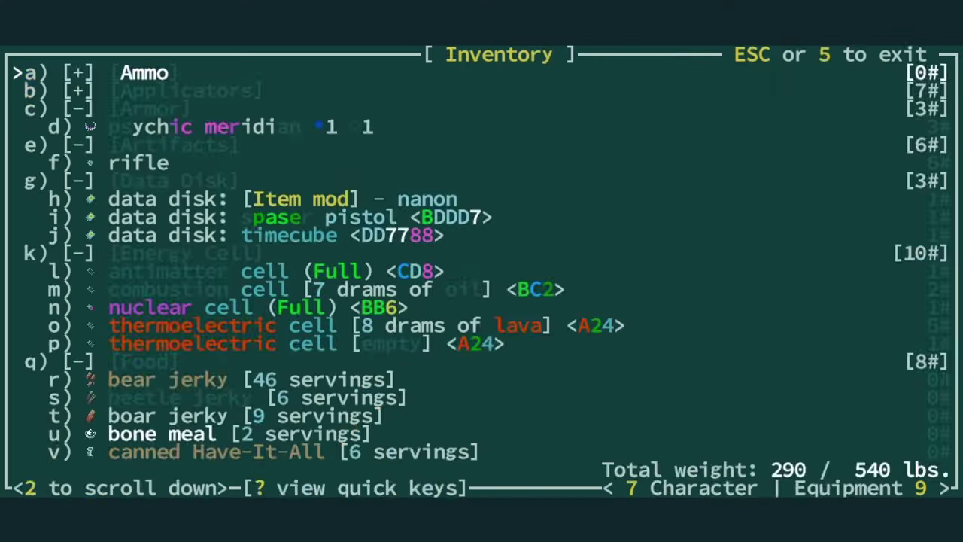
key(KP_9)
key(KP_9)
key(KP_2)
key(KP_2)
key(KP_2)
key(KP_2)
key(KP_2)
key(KP_2)
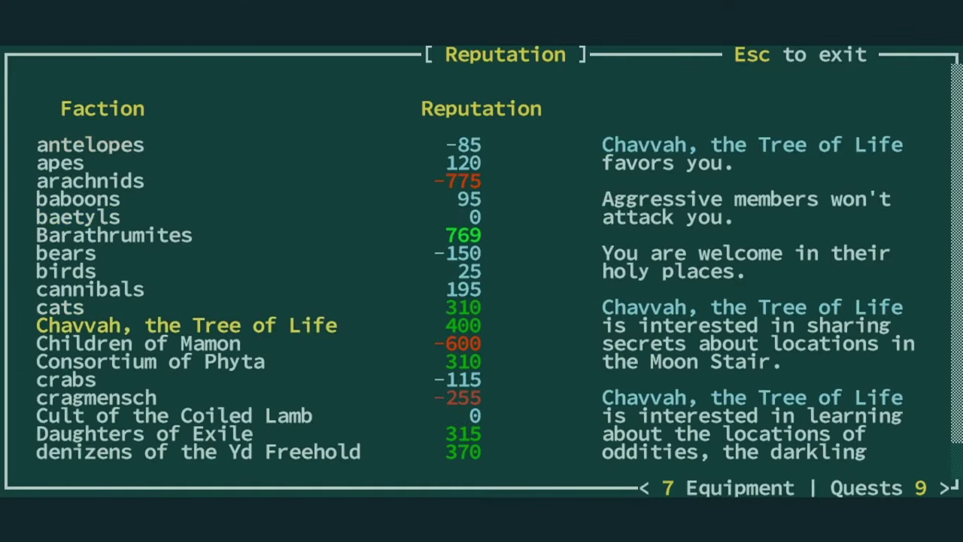
key(KP_2)
key(KP_2)
key(KP_2)
key(Escape)
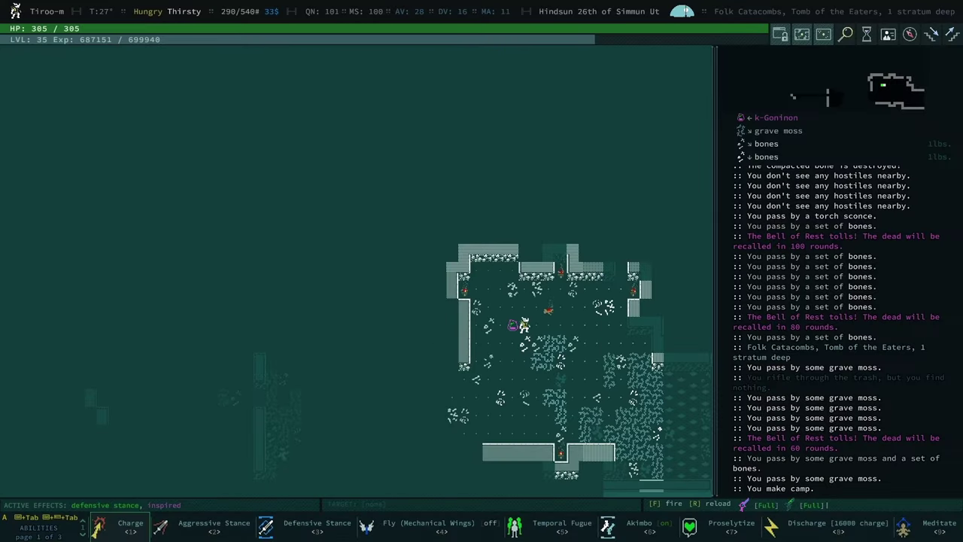
Talk to k-Goninon again and end the conversation
key(c)
key(KP_4)
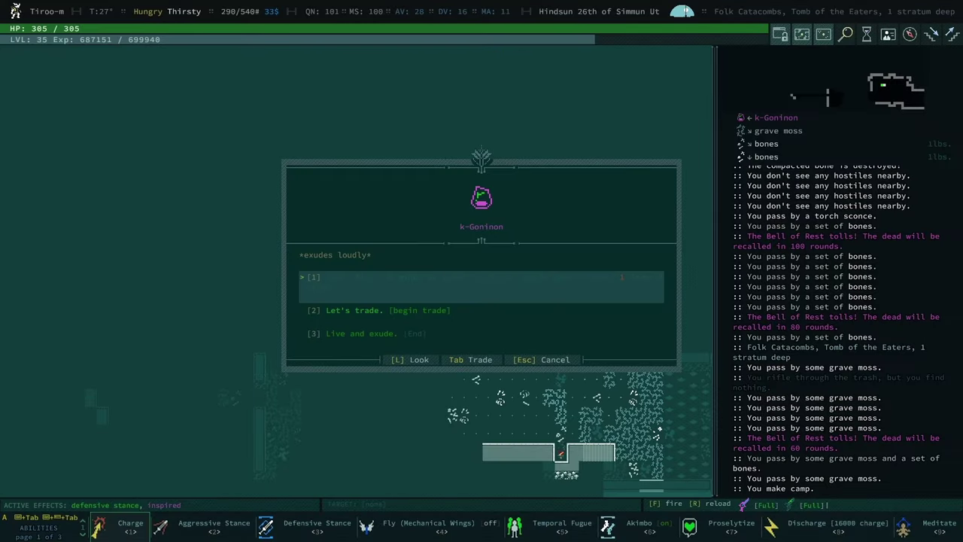
key(Escape)
key(KP_8)
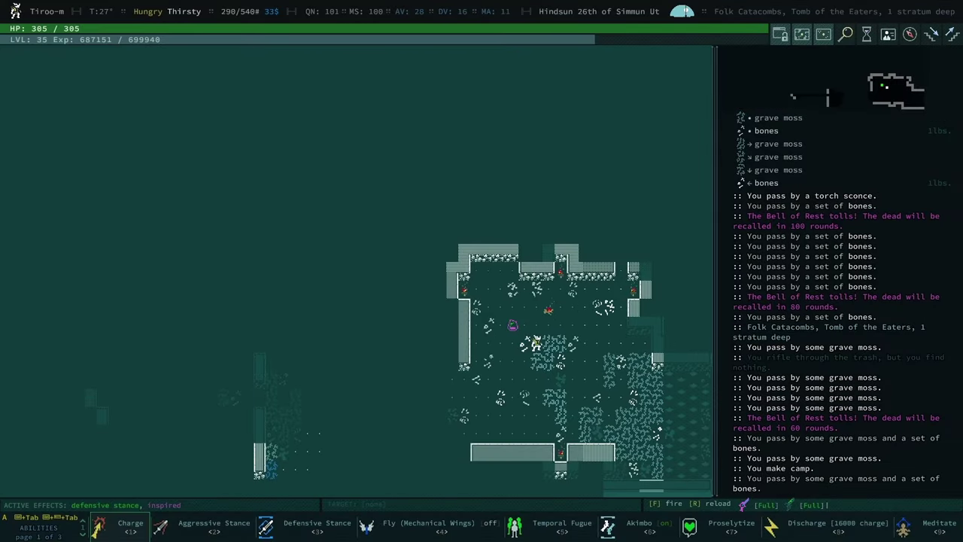
Explore southeast from the camp toward the compacted bone, salvaging a burnt capacitor
key(KP_3)
key(KP_3)
key(KP_3)
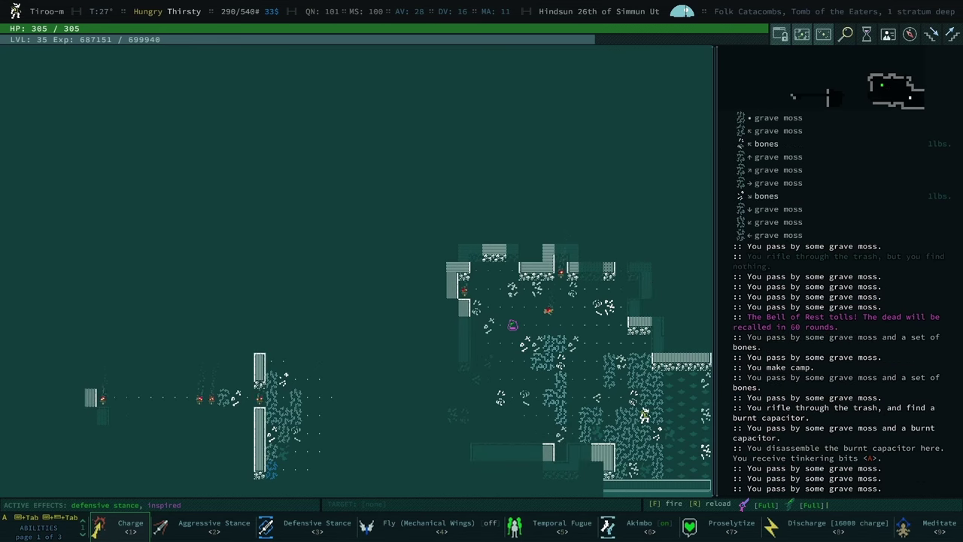
key(KP_3)
key(KP_3)
key(KP_3)
key(KP_3)
key(KP_3)
key(KP_4)
key(KP_4)
key(KP_4)
key(KP_1)
Walk into the next room and gore the first gelatinous cupola to death
key(KP_8)
key(KP_8)
key(KP_8)
key(KP_8)
key(KP_8)
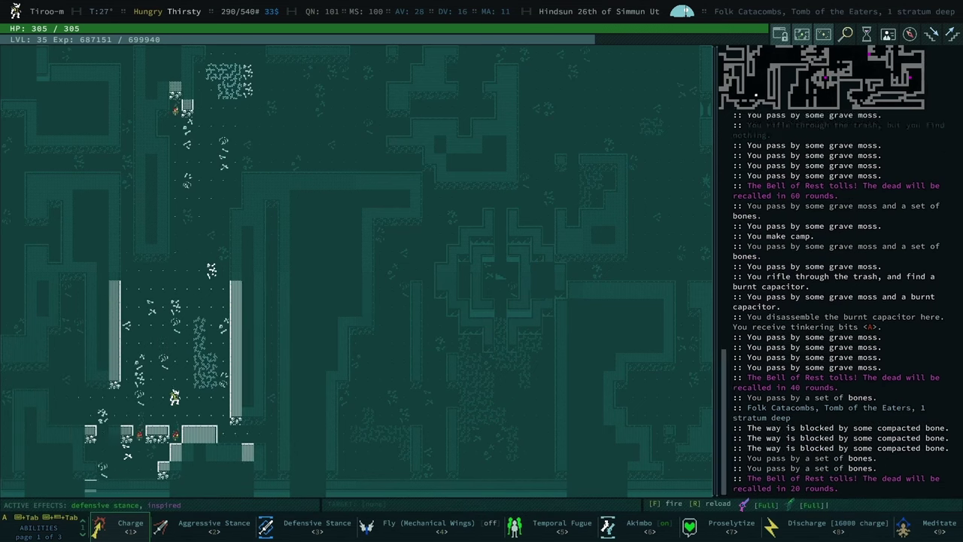
key(KP_8)
key(KP_8)
key(KP_8)
key(KP_8)
key(KP_8)
key(KP_8)
key(KP_8)
key(KP_8)
key(KP_9)
key(KP_6)
key(KP_6)
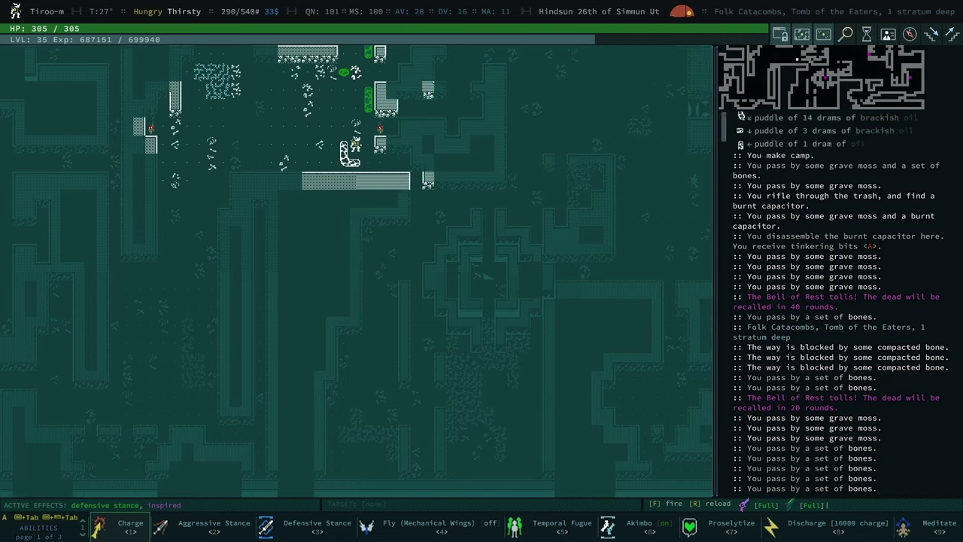
key(KP_6)
key(KP_3)
key(KP_3)
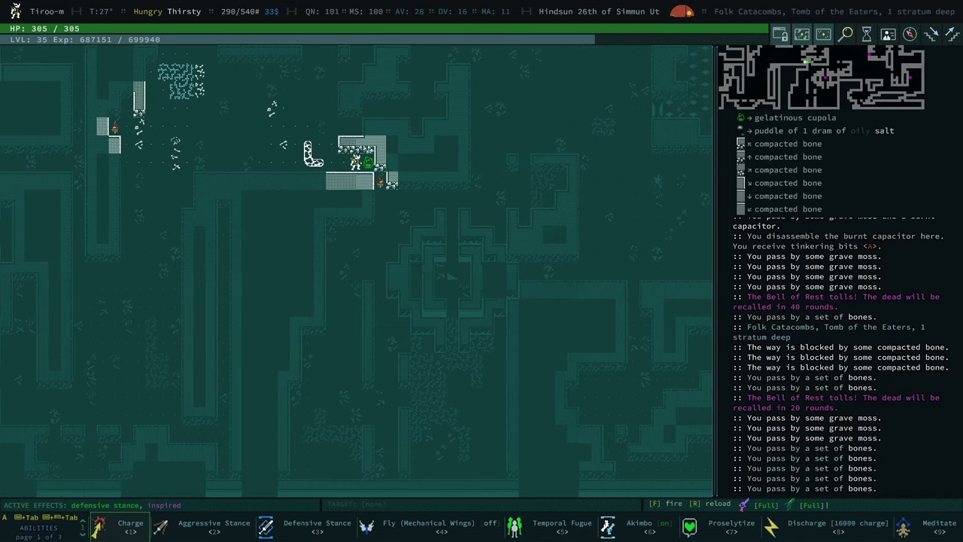
key(KP_6)
key(KP_6)
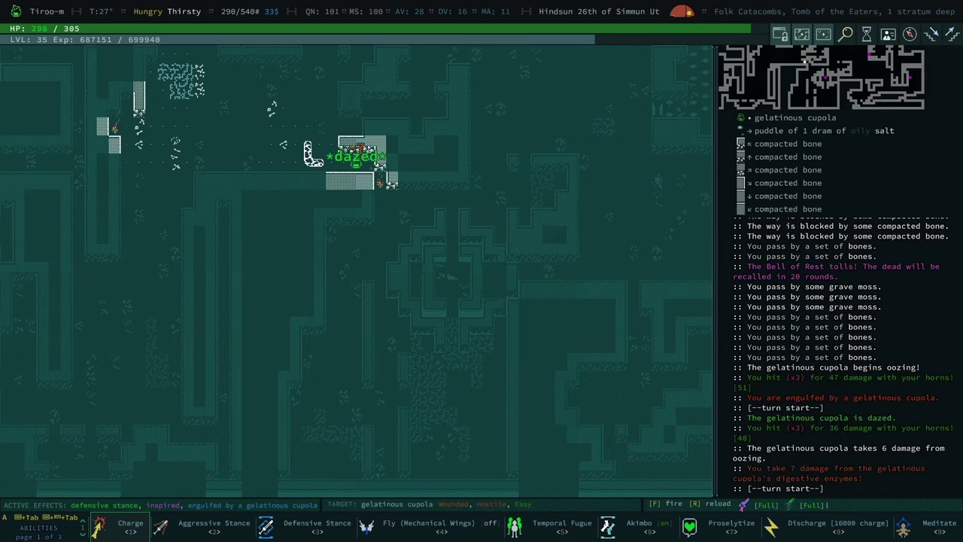
key(KP_6)
key(KP_6)
key(KP_9)
Collect the dram of slime into the waterskin, kill the slimy cupola, and reach k-Goninon
key(KP_8)
key(KP_8)
key(KP_8)
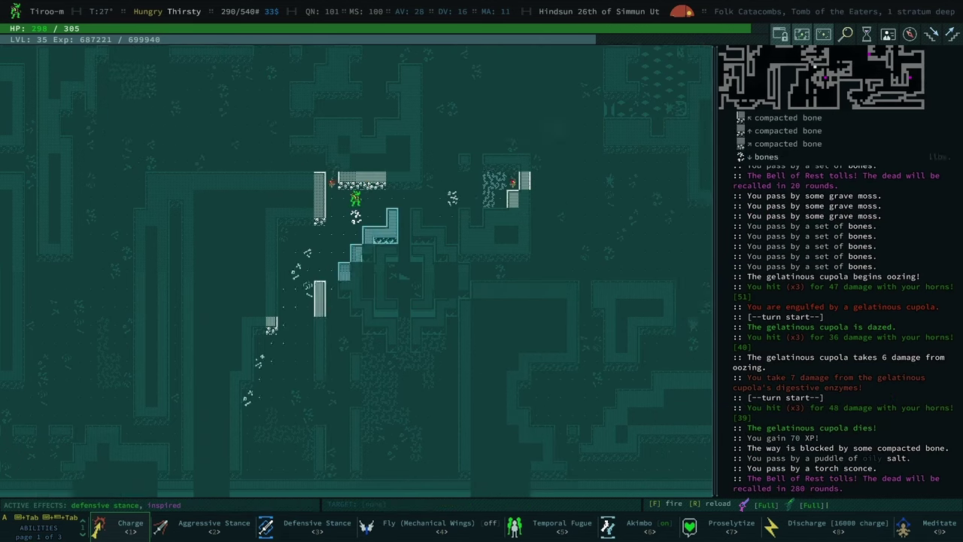
key(KP_8)
key(KP_8)
key(KP_8)
key(KP_8)
key(KP_7)
key(KP_8)
key(KP_8)
key(KP_8)
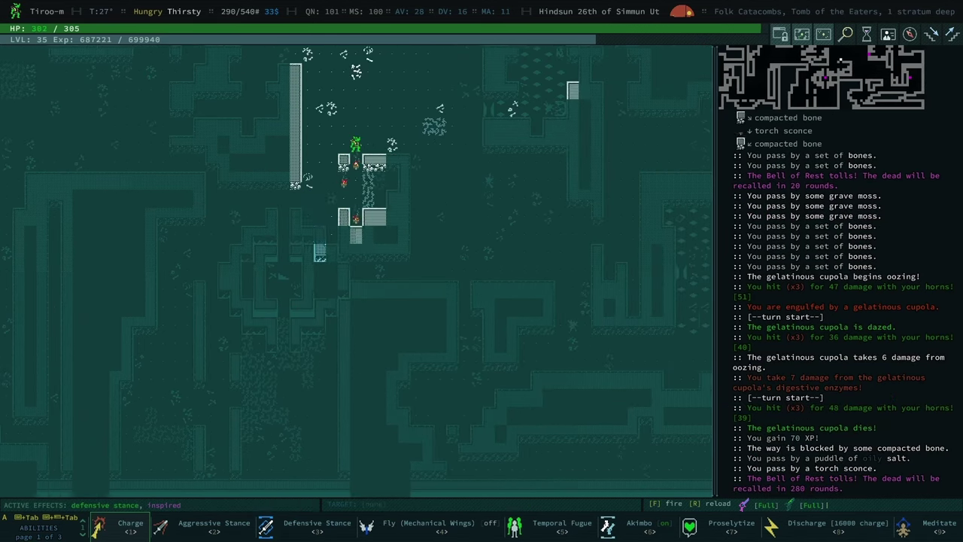
key(KP_8)
key(KP_8)
key(KP_8)
key(KP_8)
key(KP_8)
key(KP_8)
key(KP_8)
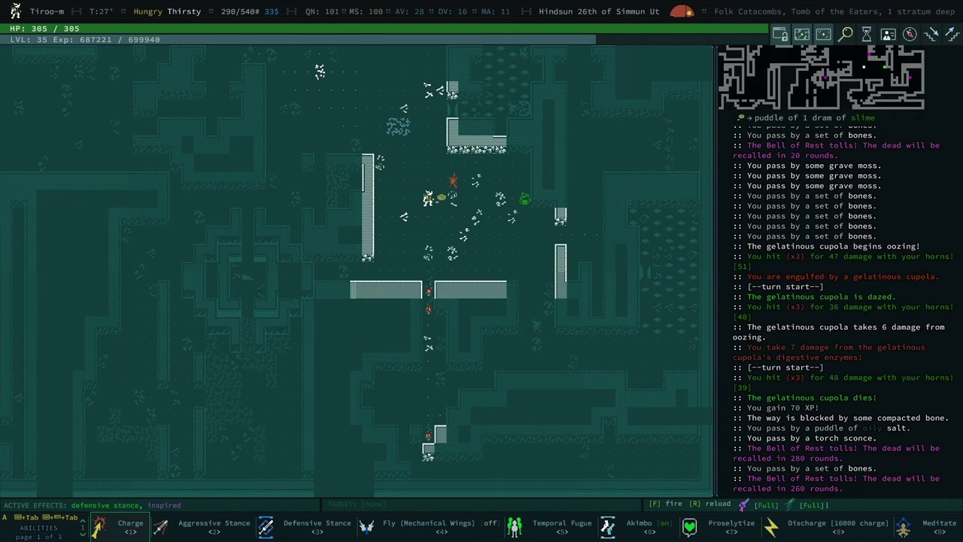
key(g)
key(KP_5)
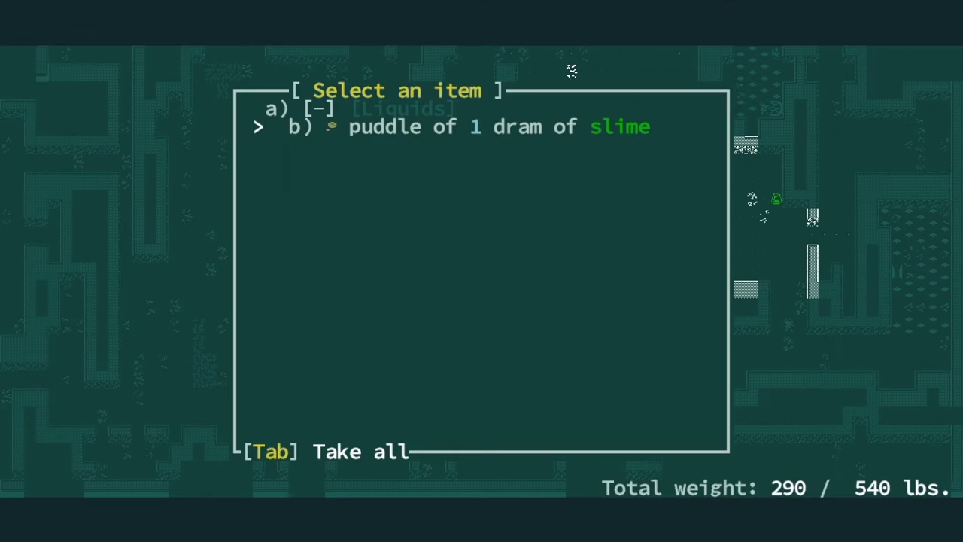
key(b)
key(c)
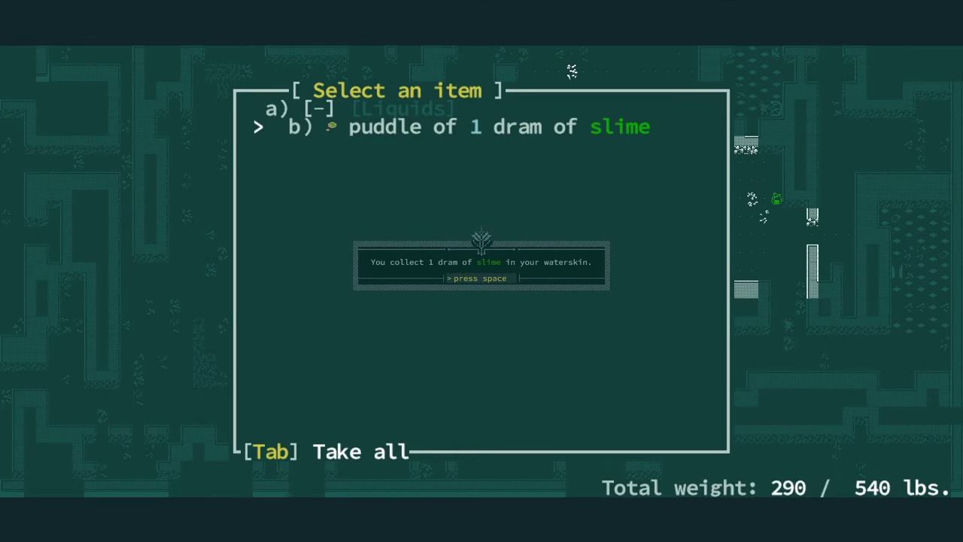
key(space)
key(KP_4)
key(KP_4)
key(KP_4)
key(KP_4)
key(KP_4)
key(KP_4)
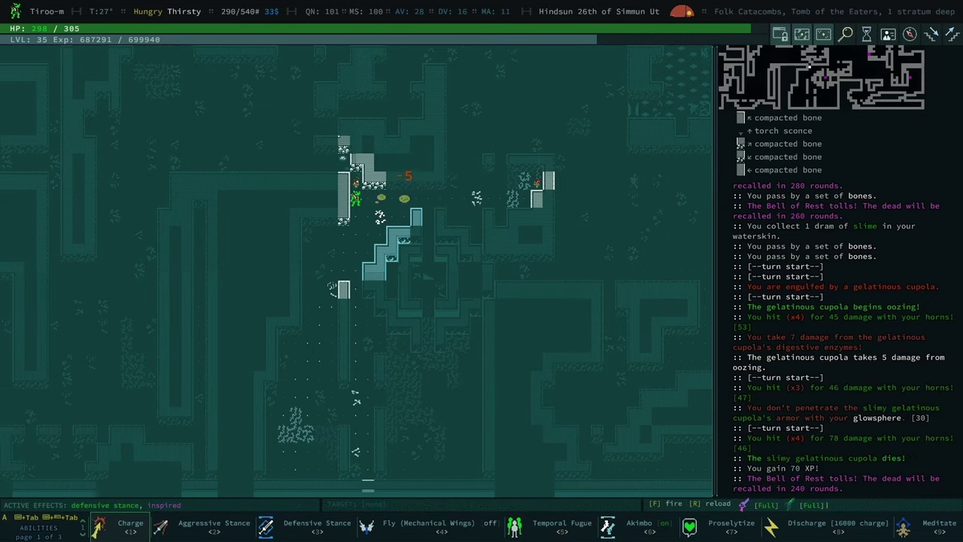
key(KP_8)
key(KP_8)
key(KP_8)
key(KP_8)
Share slime with k-Goninon in the water ritual and hear its secret song
key(c)
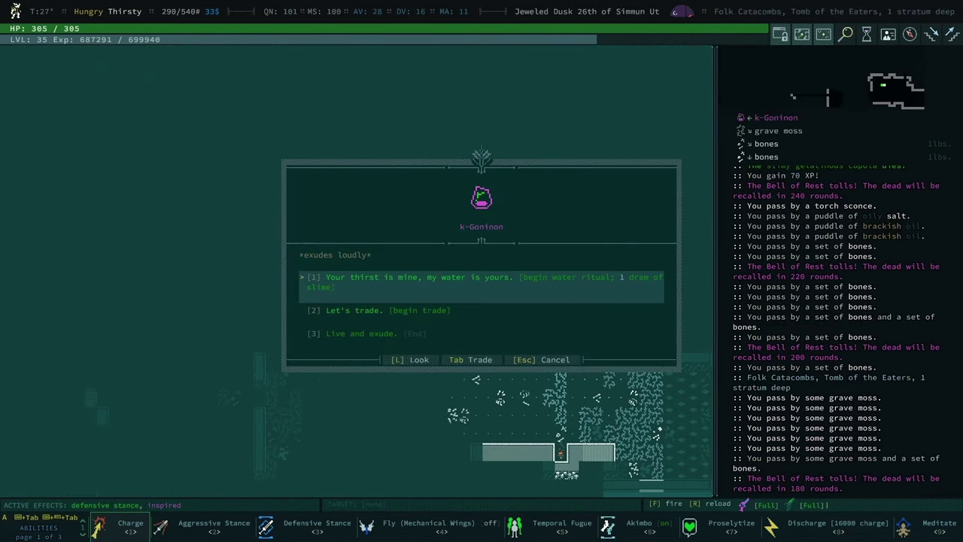
key(1)
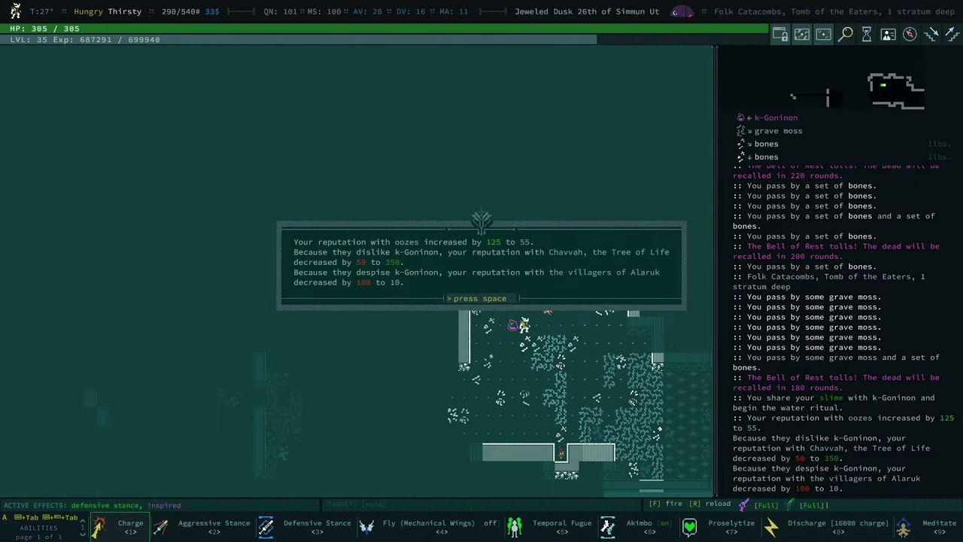
key(space)
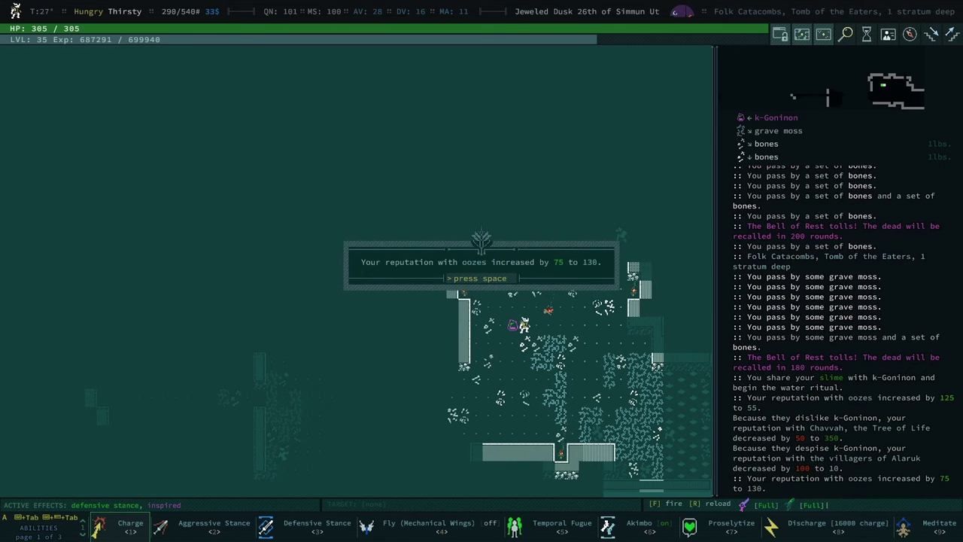
key(space)
key(1)
key(Return)
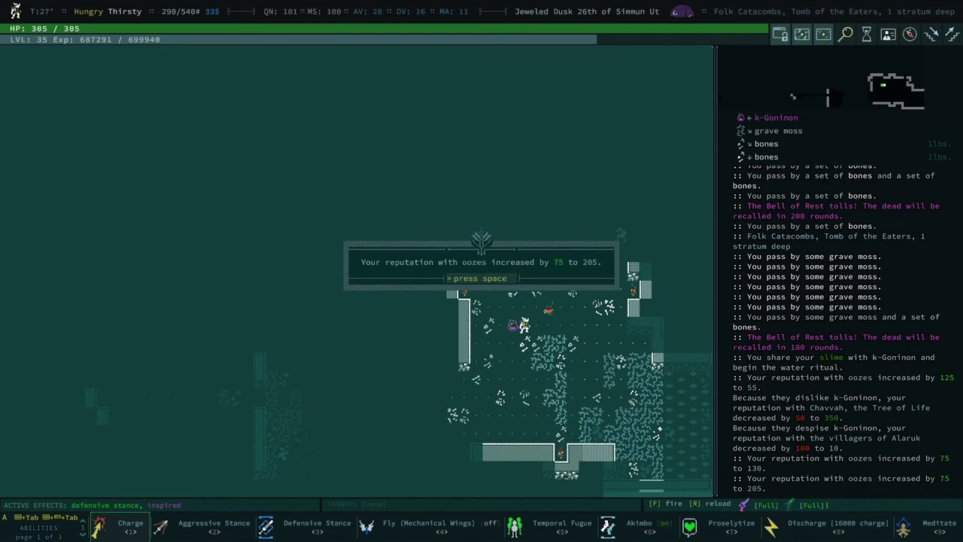
key(space)
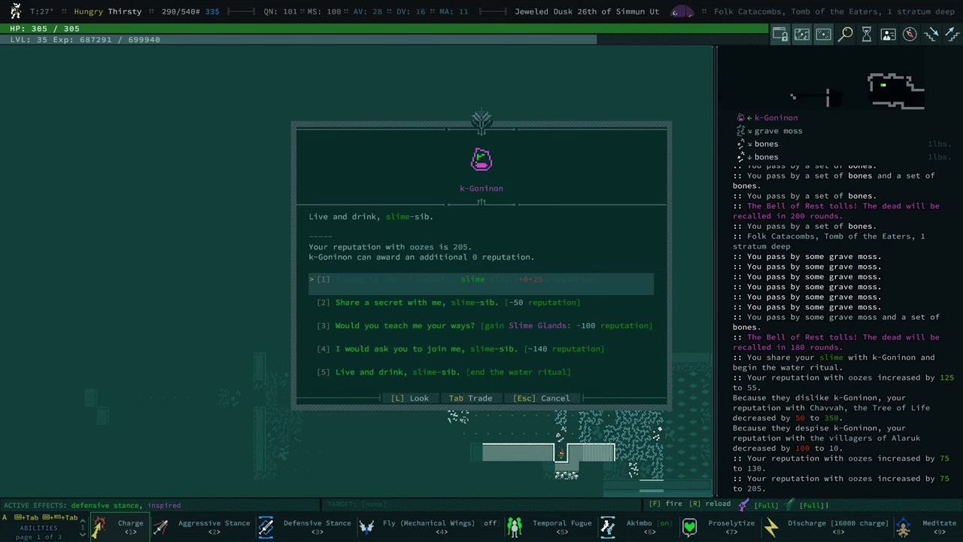
Recruit k-Goninon as a companion for 140 ooze reputation
key(Down)
key(Down)
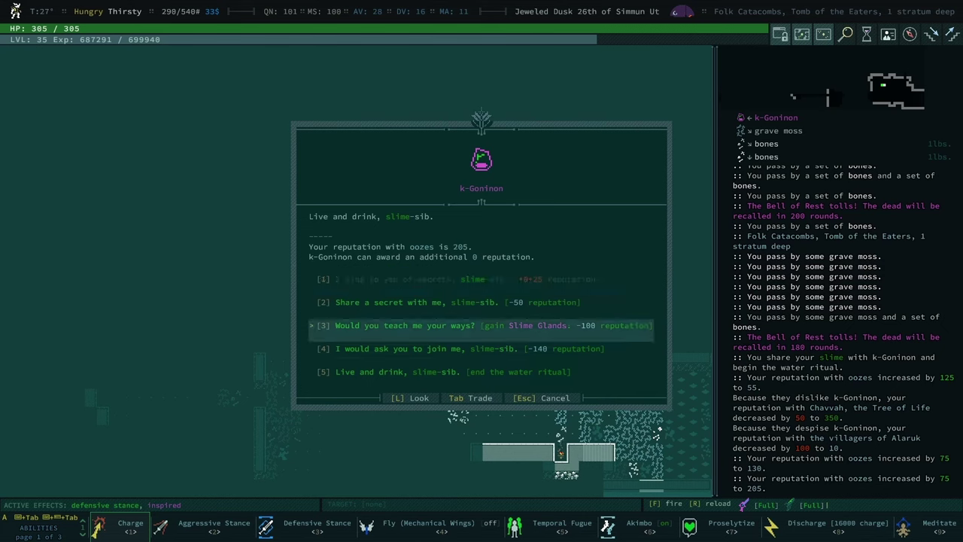
key(Down)
key(Up)
key(Down)
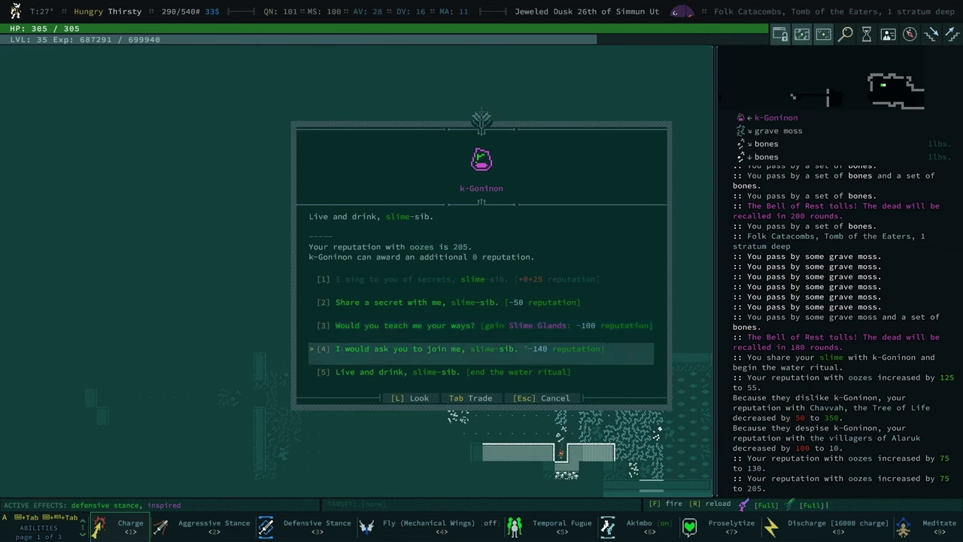
key(Up)
key(Down)
key(Return)
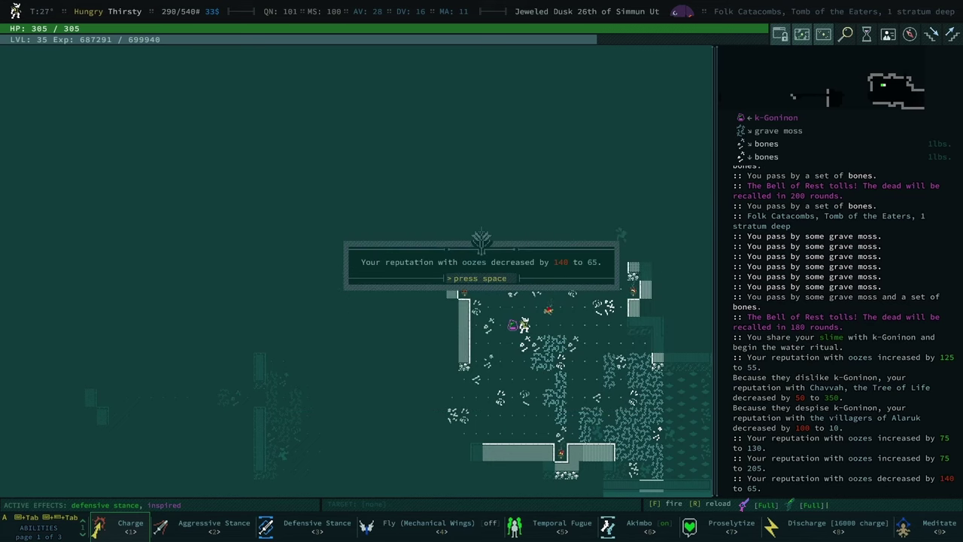
key(space)
key(space)
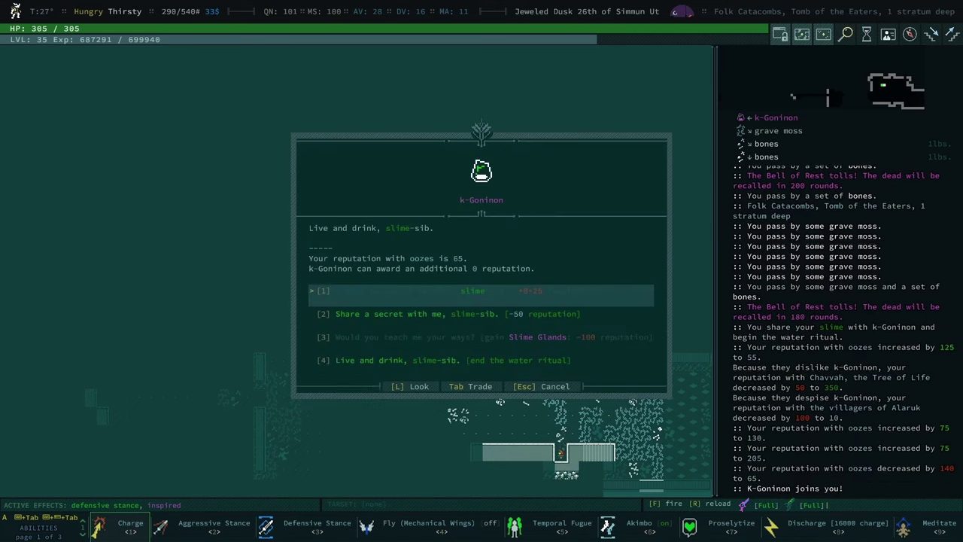
Take k-Goninon's weird artifact, workshop advertisement, flamebeard gland paste and repulsive device through trade
key(Down)
key(Down)
key(Tab)
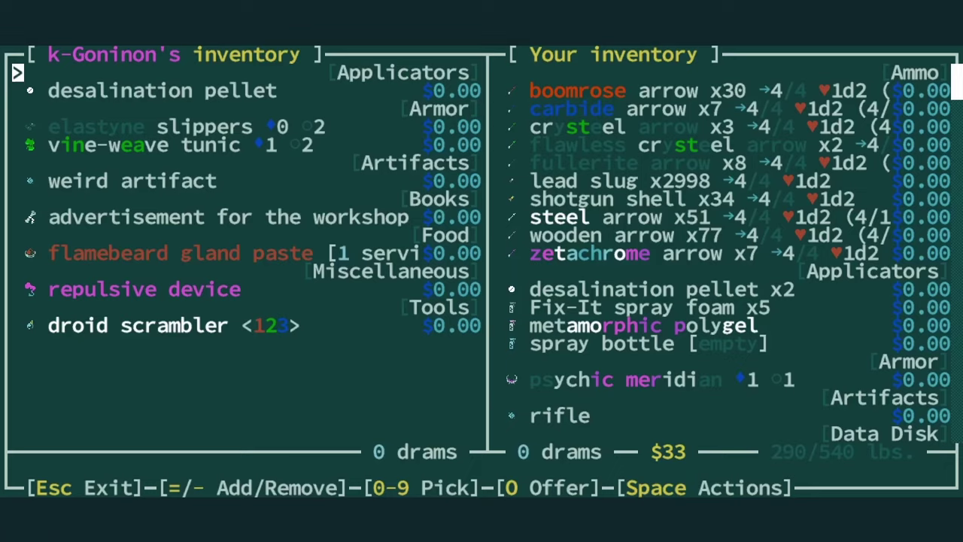
key(Down)
key(Down)
key(Down)
key(Down)
key(plus)
key(plus)
key(Down)
key(Down)
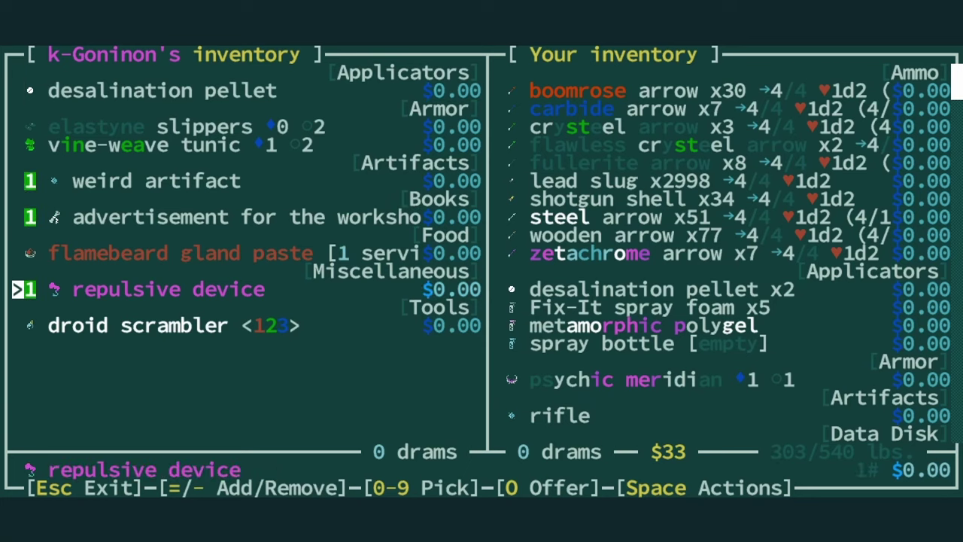
key(Up)
key(plus)
key(Down)
key(plus)
key(Up)
key(Up)
key(Up)
key(Up)
key(Up)
key(Up)
key(Up)
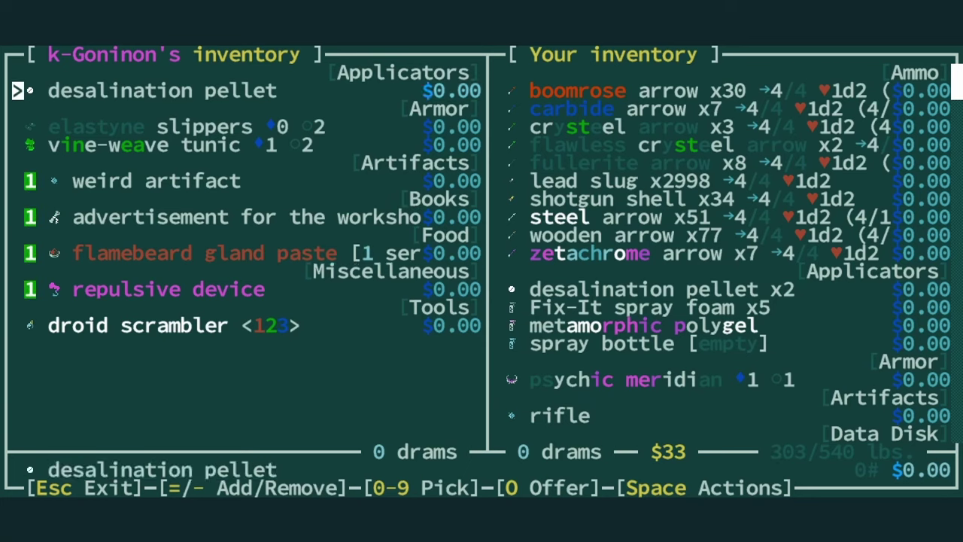
key(o)
key(space)
key(space)
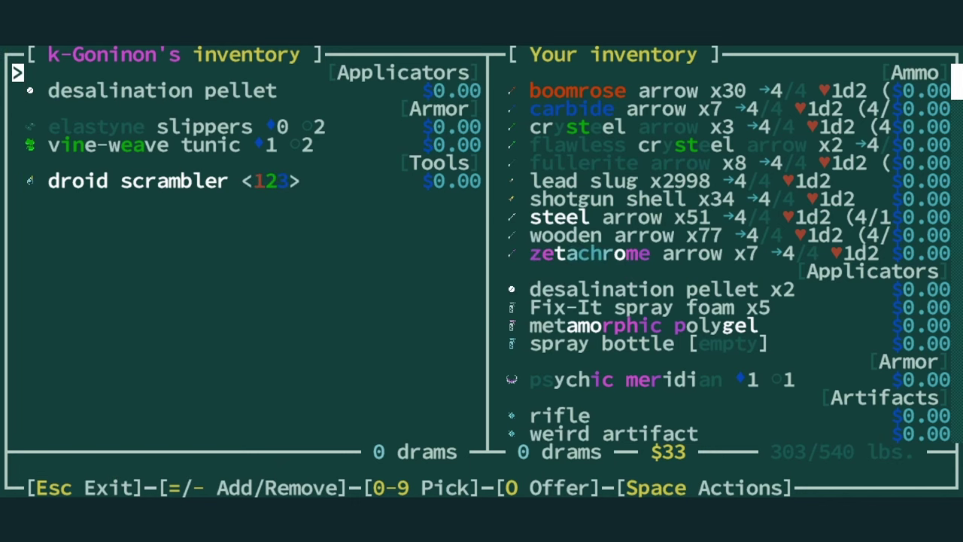
key(Escape)
key(Escape)
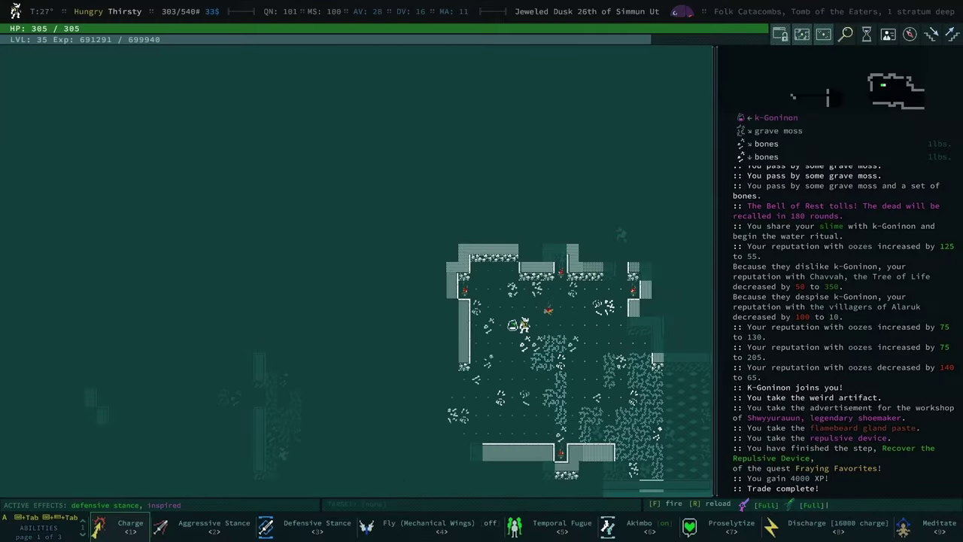
Disassemble the scoped normality gas pump rifle from the inventory
key(i)
key(f)
key(Down)
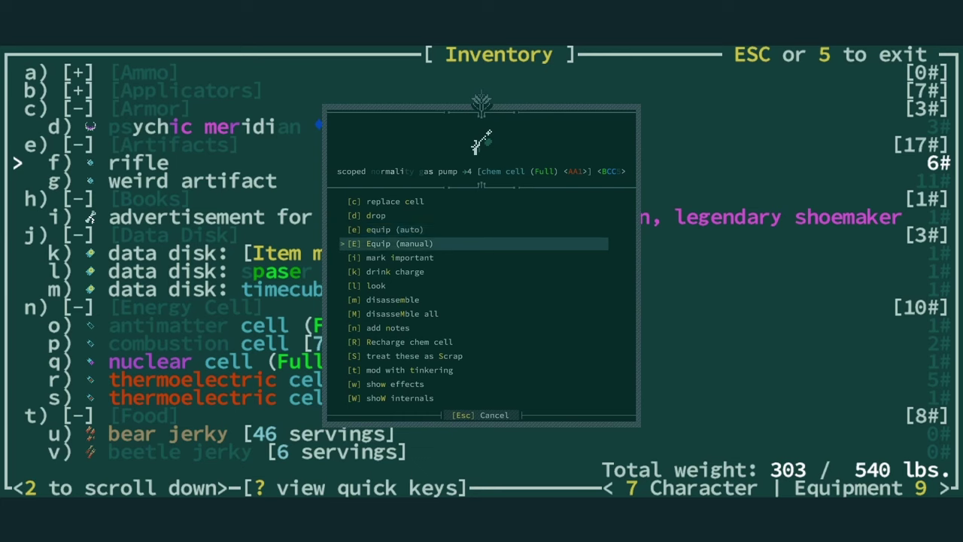
key(Down)
key(Down)
key(Down)
key(Down)
key(Down)
key(Down)
key(Down)
key(Up)
key(Up)
key(Up)
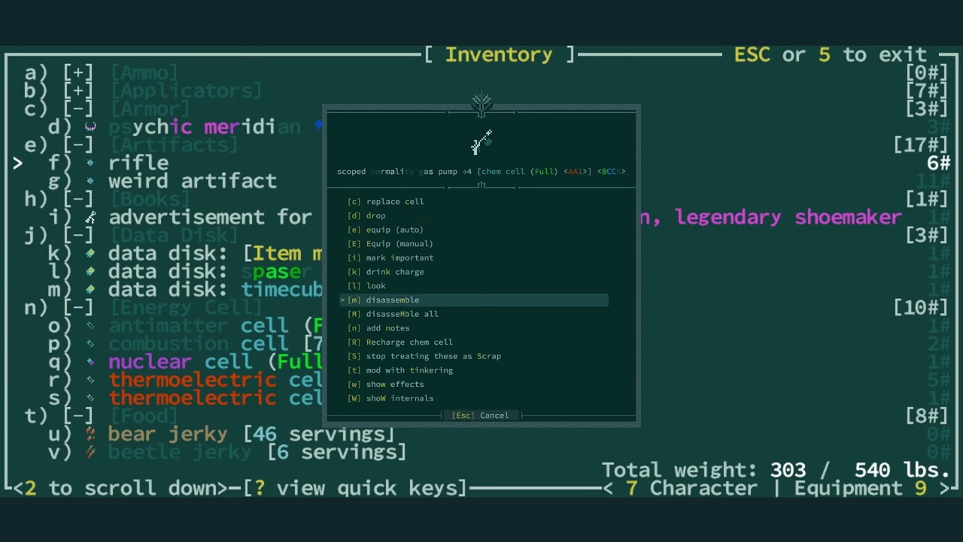
key(Return)
key(Return)
key(Return)
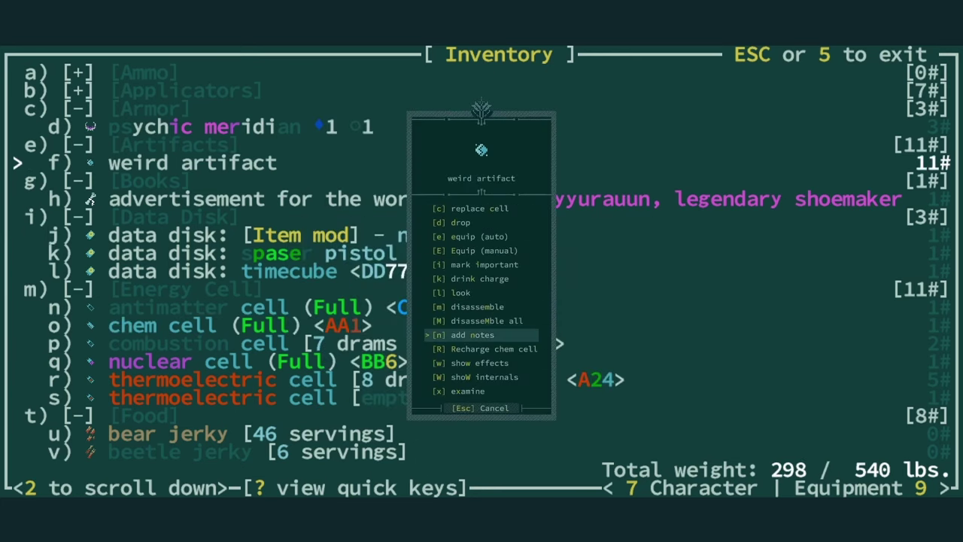
Identify the weird artifact as chiral rings and equip them in a floating slot
key(Down)
key(Down)
key(Return)
key(Return)
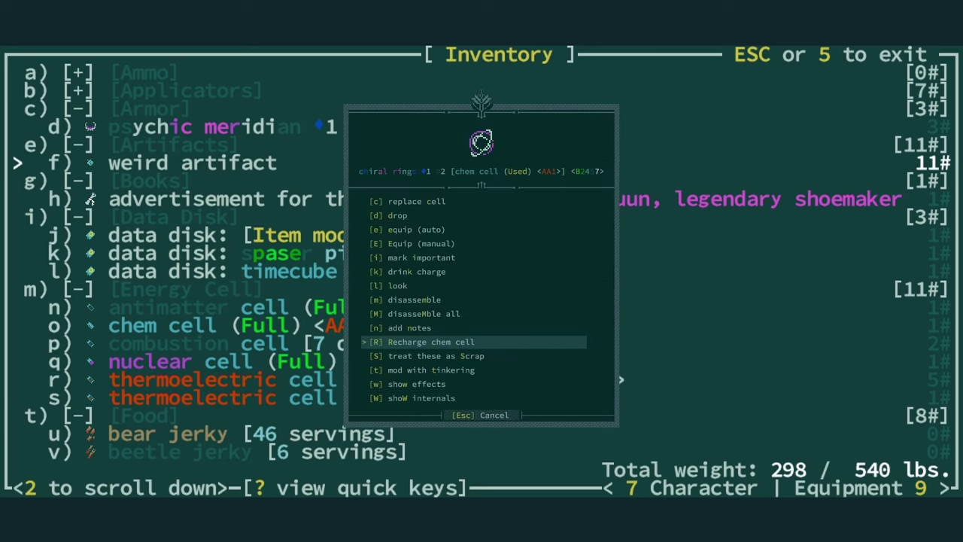
key(Return)
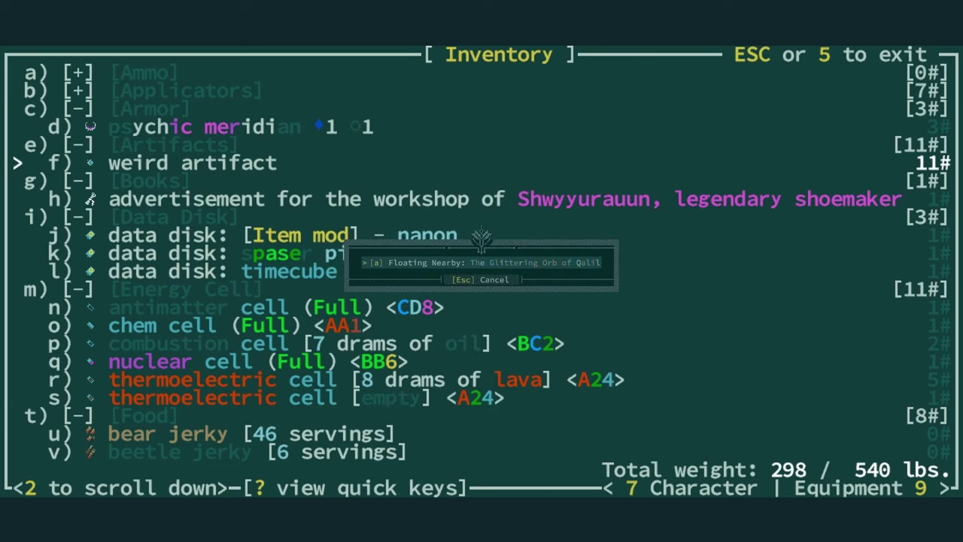
key(Return)
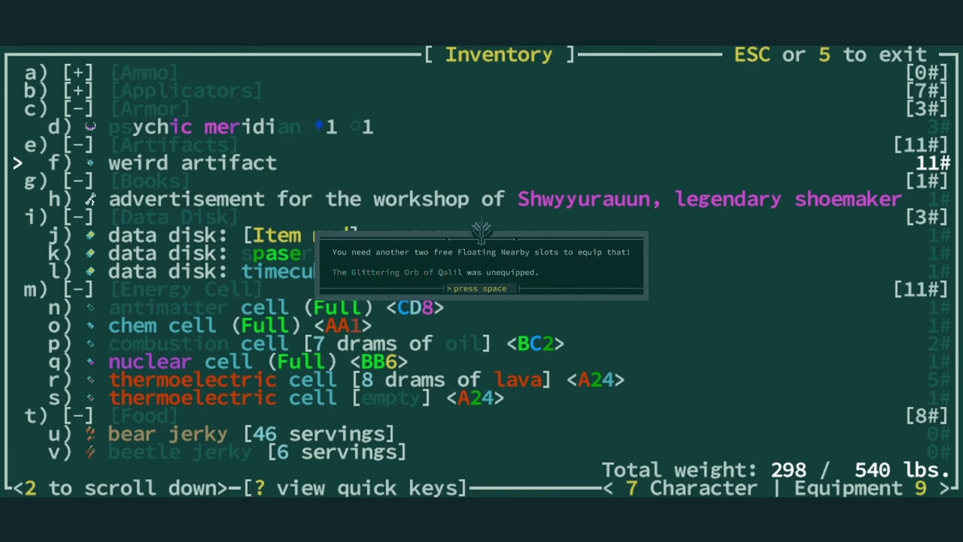
key(space)
Re-equip The Glittering Orb of Qalil in the Floating Nearby slot and resume auto-exploring
key(9)
key(Down)
key(Down)
key(Down)
key(Down)
key(Down)
key(Down)
key(Return)
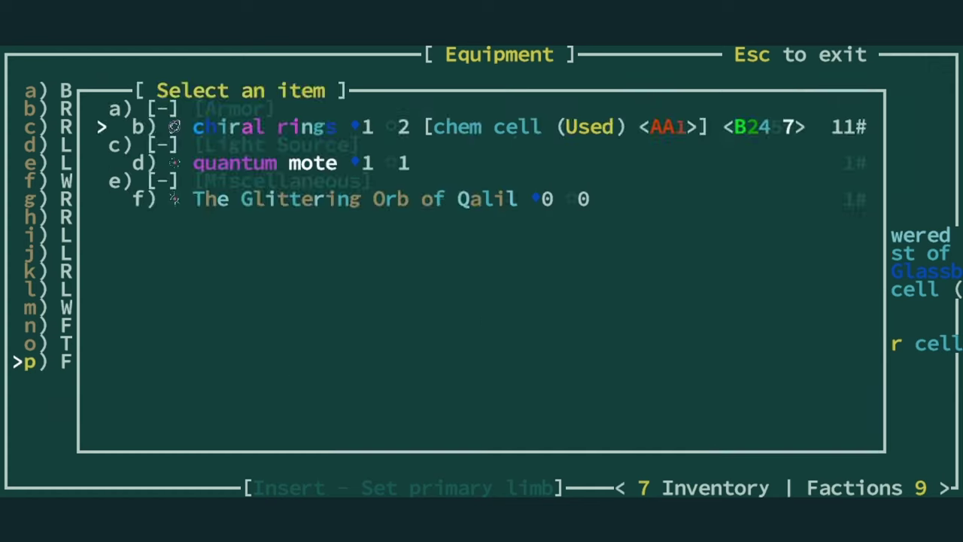
key(f)
key(Escape)
key(KP_0)
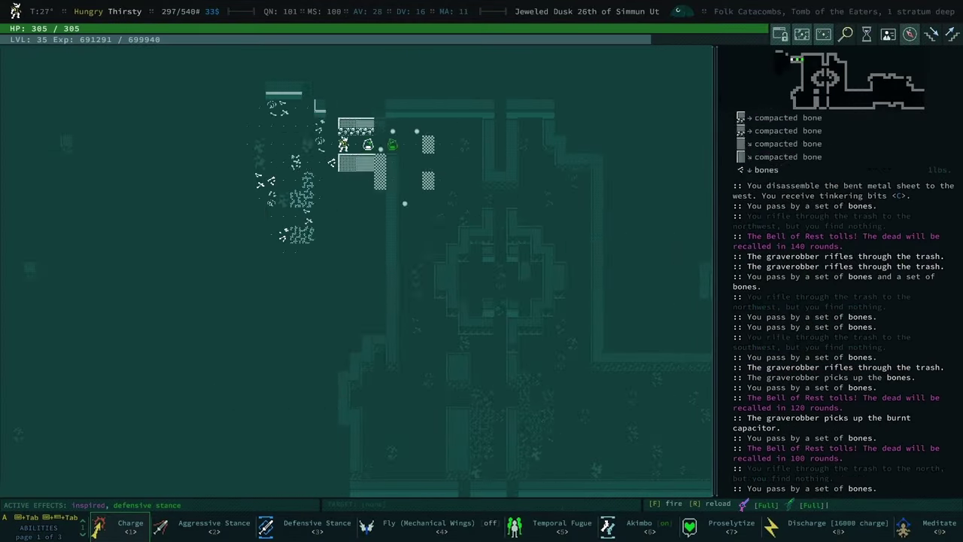
Auto-explore the rest of the tomb, dismissing the 'nothing else to explore' message
key(space)
key(space)
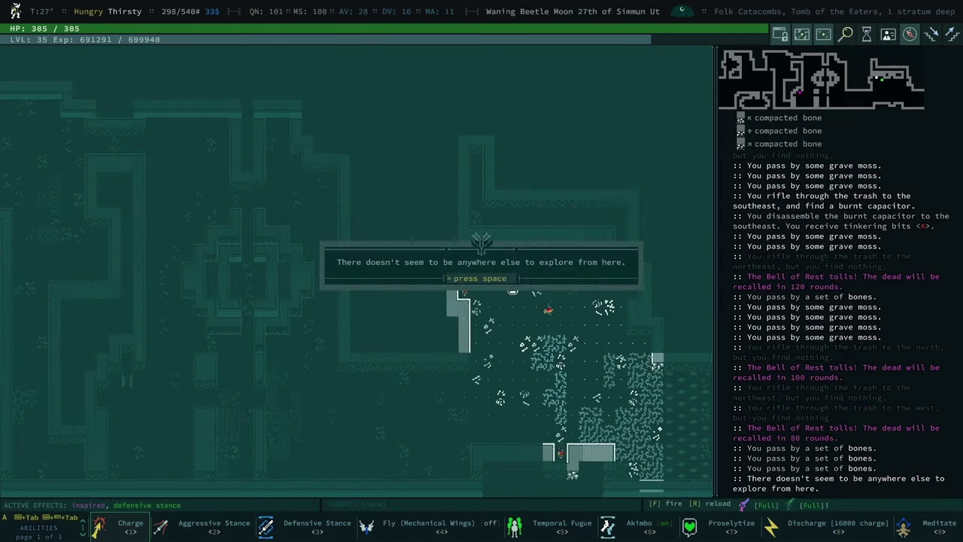
key(space)
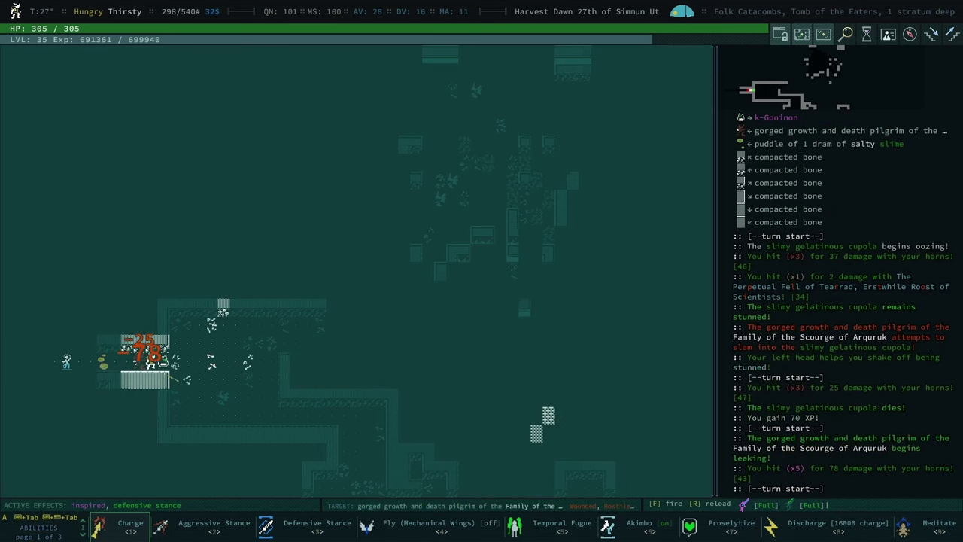
Hack through the compacted bone blocking the path west and meditate
key(Left)
key(Left)
key(Left)
key(Left)
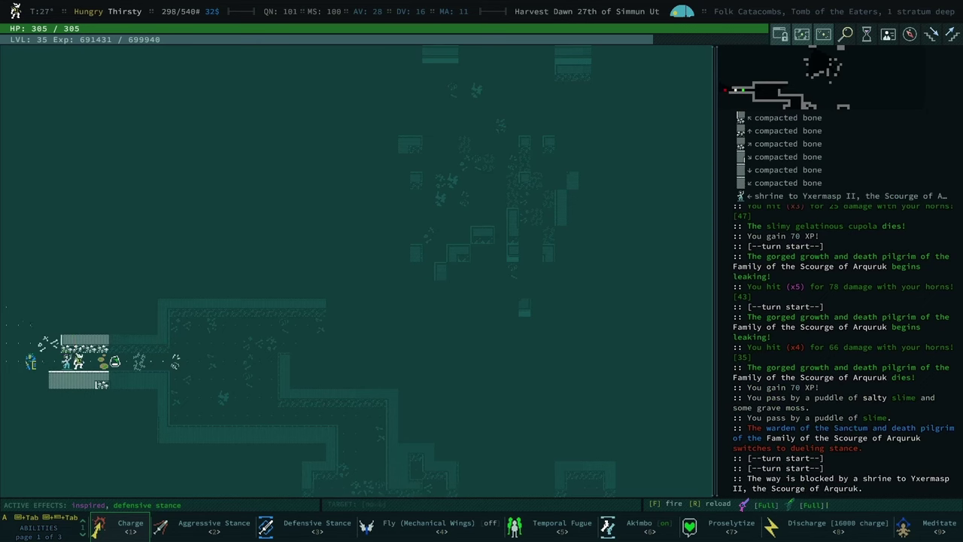
key(Left)
key(Left)
key(Left)
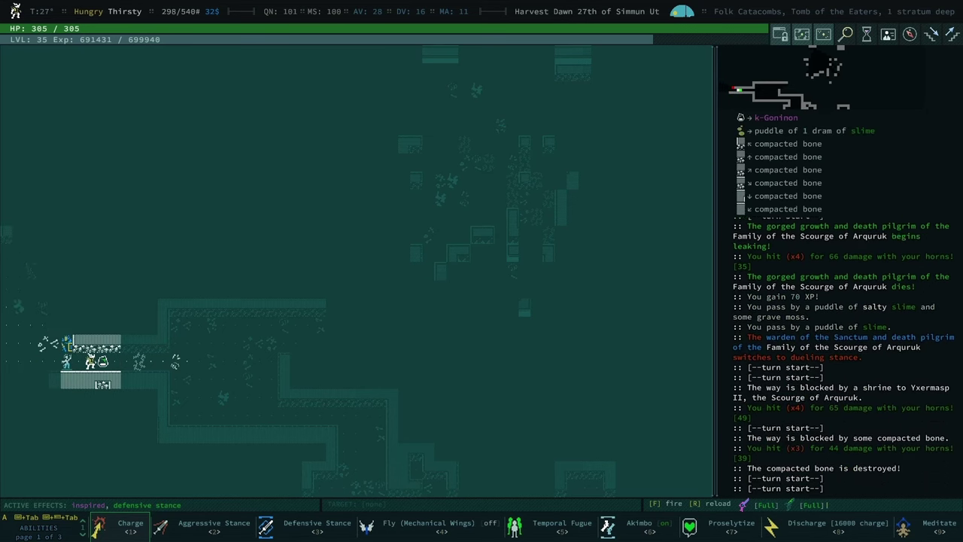
key(Left)
key(Left)
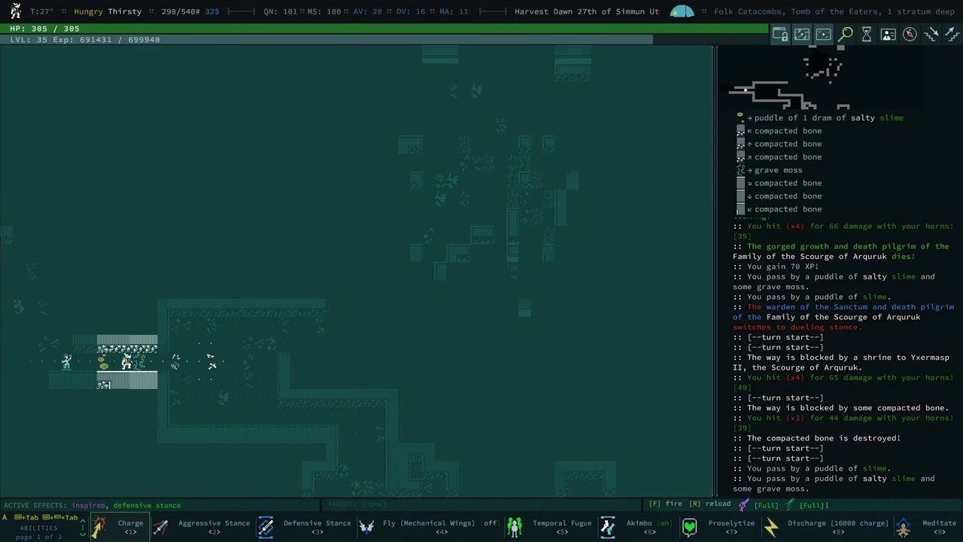
key(Left)
key(Left)
key(Left)
key(Left)
key(Left)
key(Left)
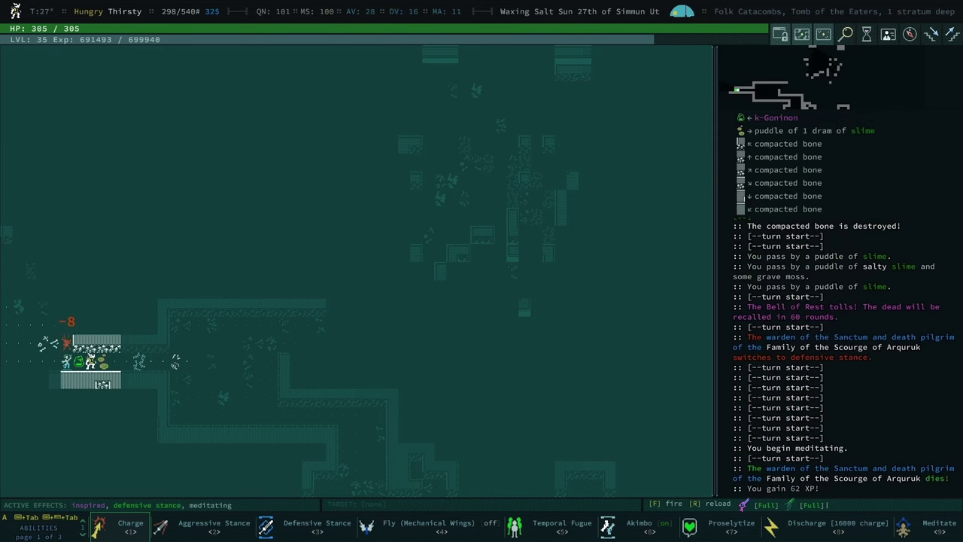
key(Left)
key(Left)
key(Left)
key(Left)
key(Left)
key(Left)
Fight north into the conservators' room and kill both oily conservators
key(Up)
key(Up)
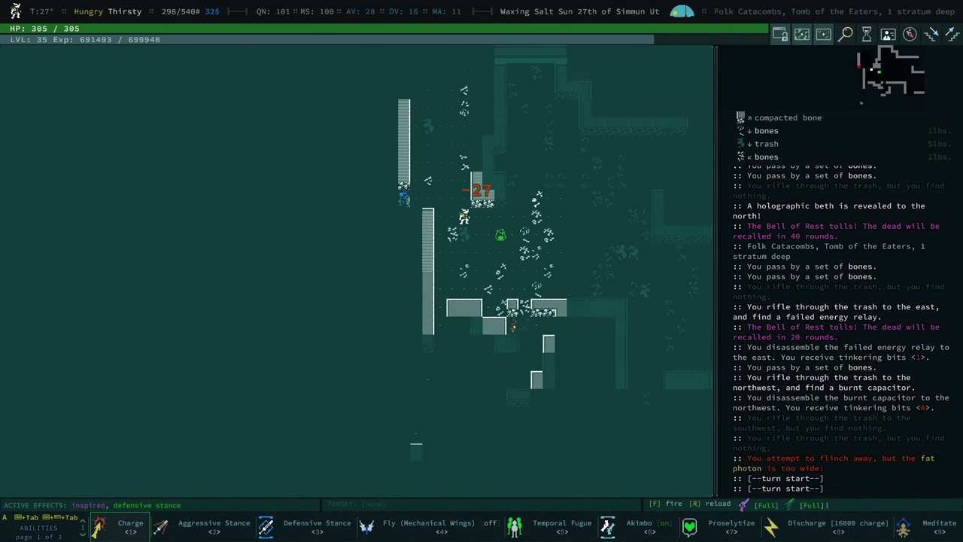
key(Up)
key(Up)
key(Up)
key(Up)
key(Down)
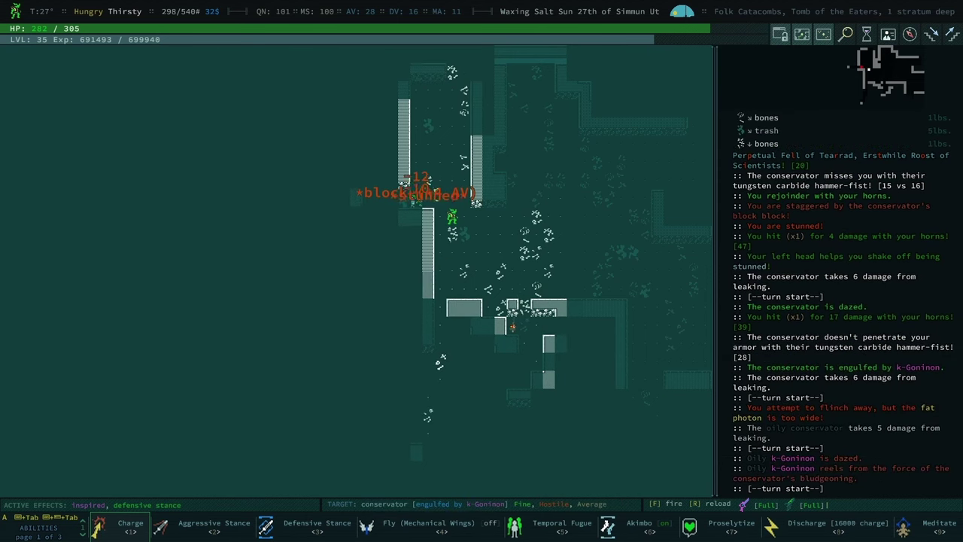
key(Down)
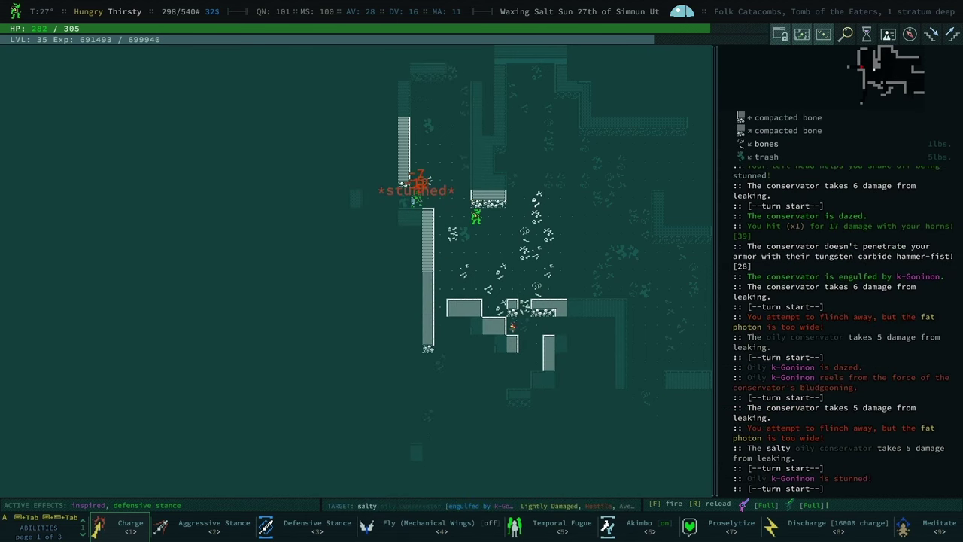
key(Down)
key(Down)
key(Down)
key(Up)
key(Up)
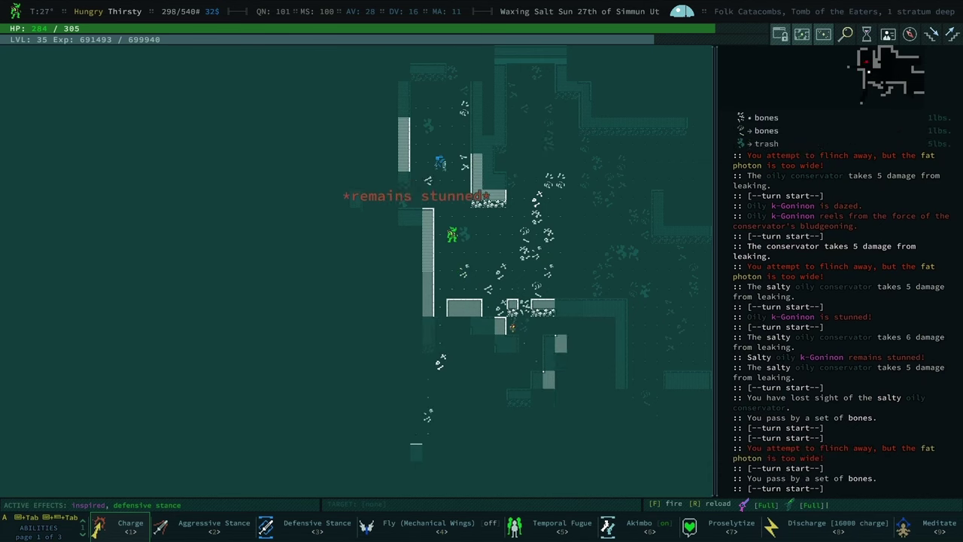
key(Up)
key(Up)
key(Up)
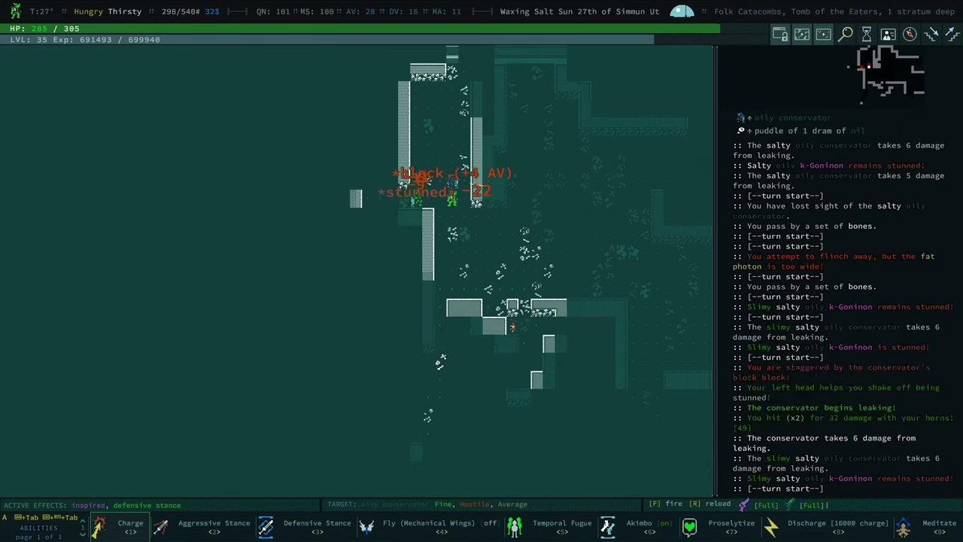
key(Up)
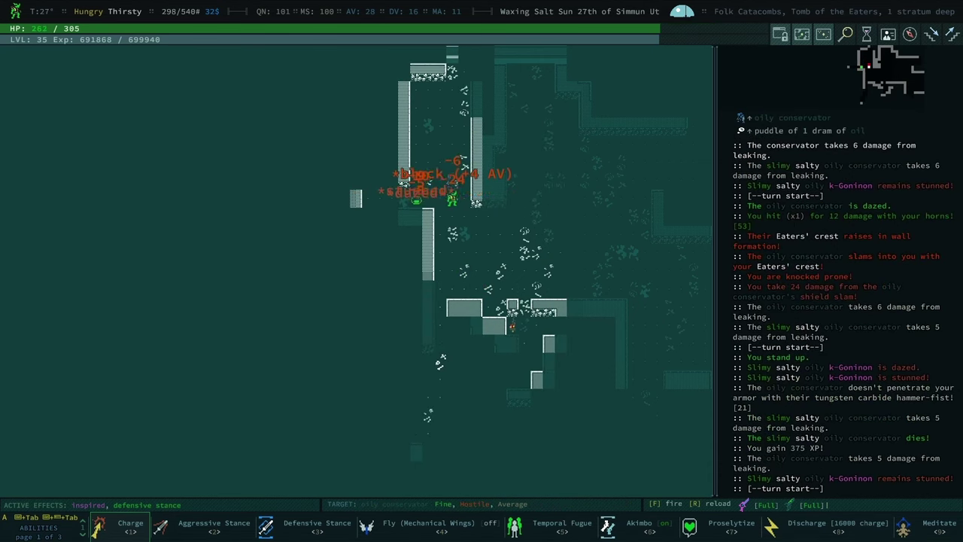
key(Up)
key(Up)
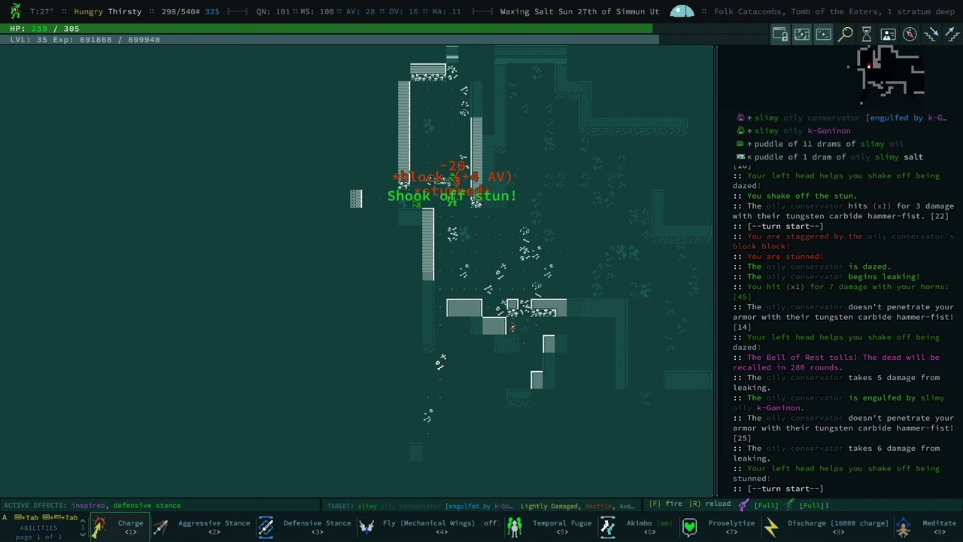
key(Up)
key(Up)
key(Up)
key(Up)
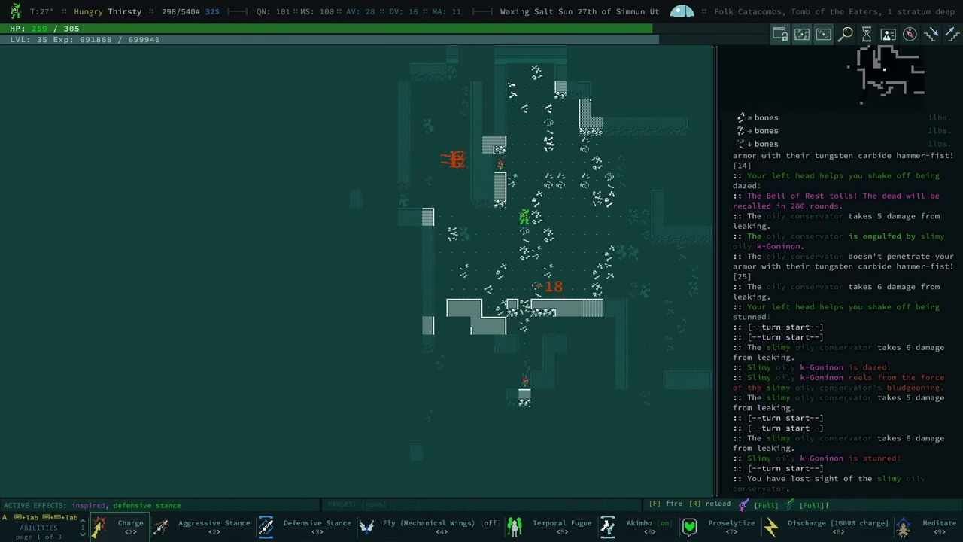
key(Up)
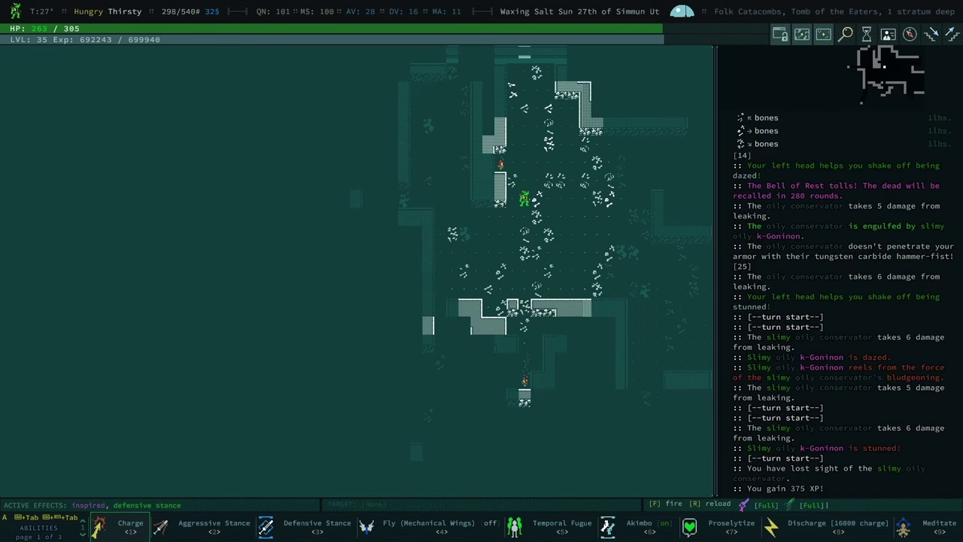
Meditate back to full health, then auto-explore the western tomb
key(Left)
key(Left)
key(Left)
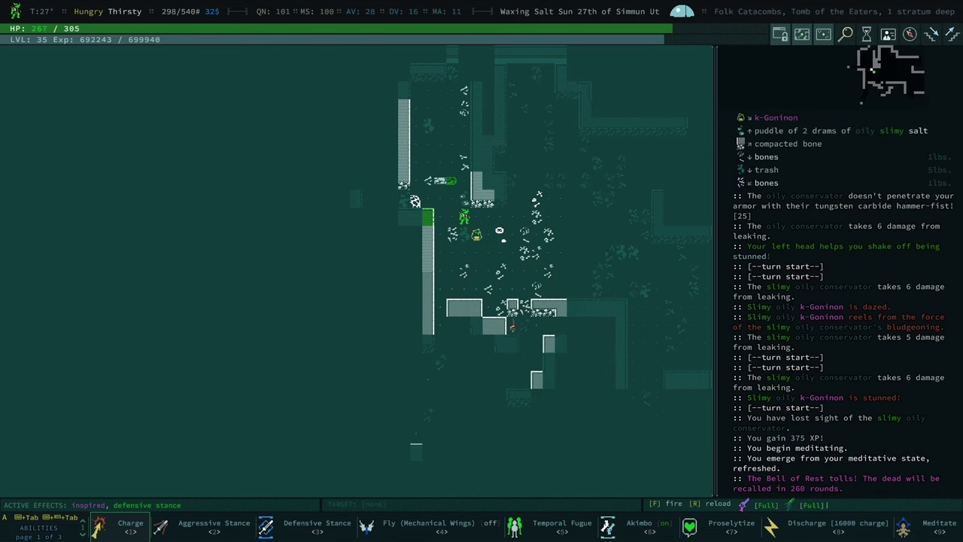
key(KP_Home)
key(0)
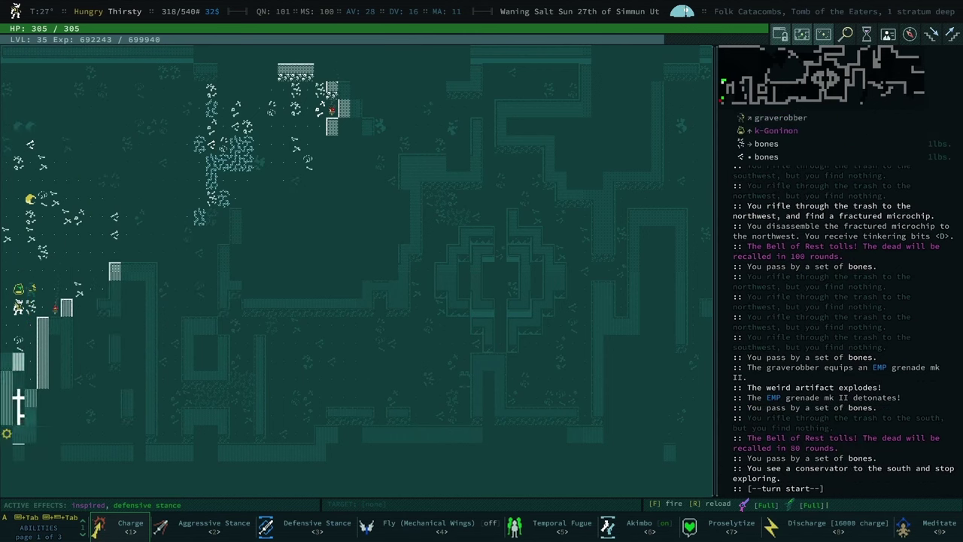
Charge and melee the salty oily conservator to death, then auto-explore to loot the freeze ray and laser pistol
key(KP_End)
key(KP_Down)
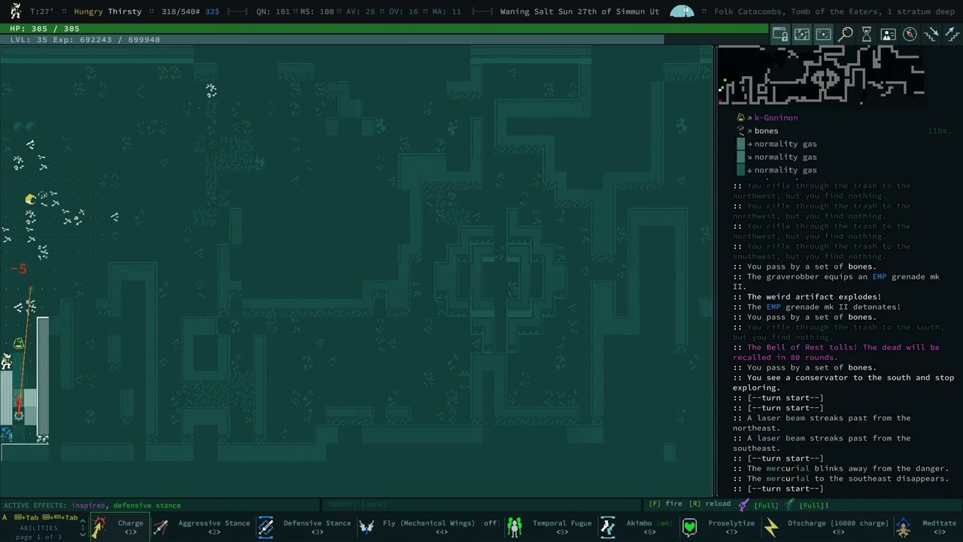
key(1)
key(Return)
key(KP_Down)
key(KP_Down)
key(KP_Down)
key(KP_Down)
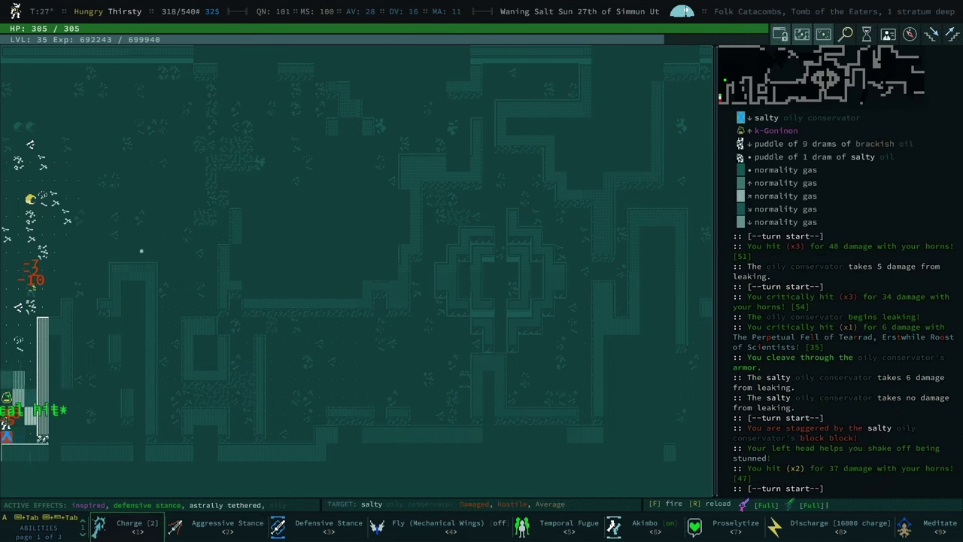
key(KP_Down)
key(KP_Down)
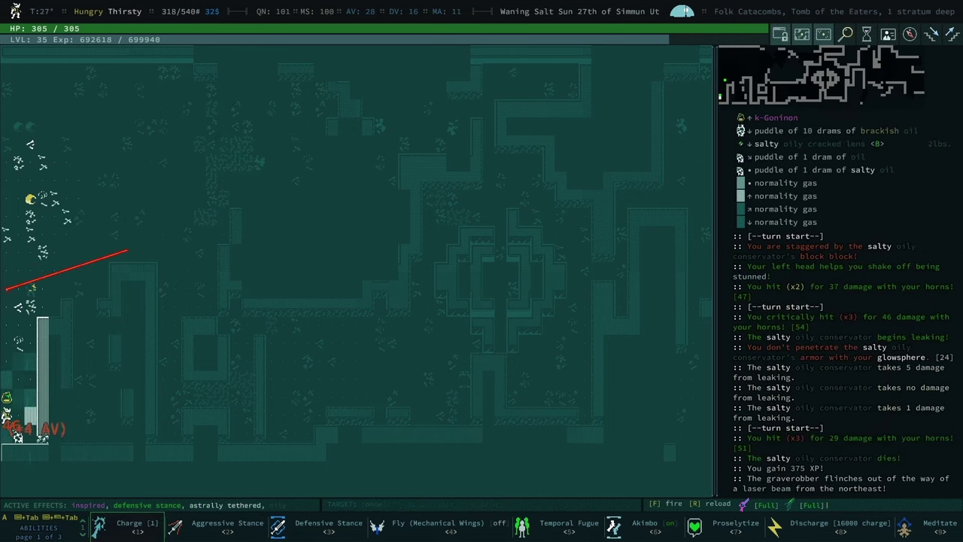
key(KP_0)
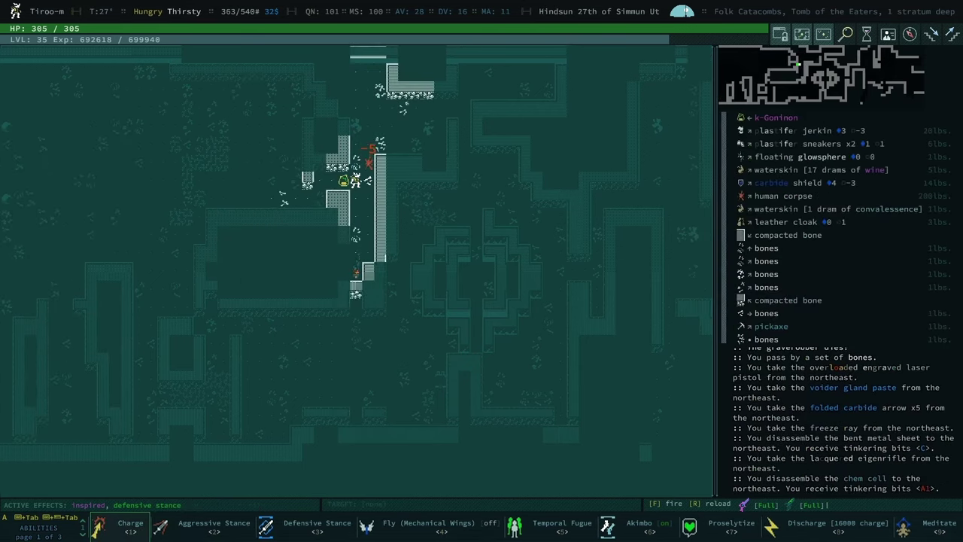
Explore onward, noting the Arvamor clue and the forgotten ruins in the journal
key(space)
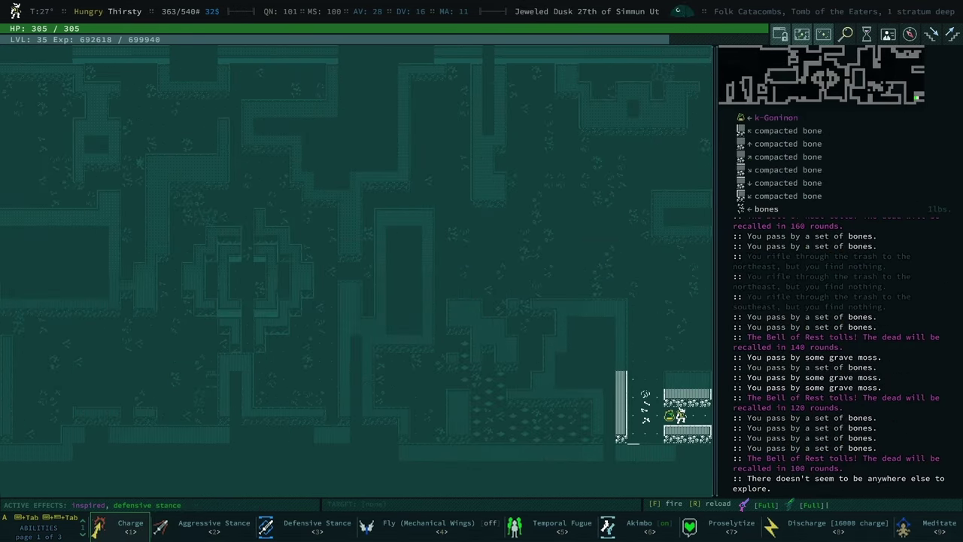
key(KP_Up)
key(KP_Up)
key(KP_Up)
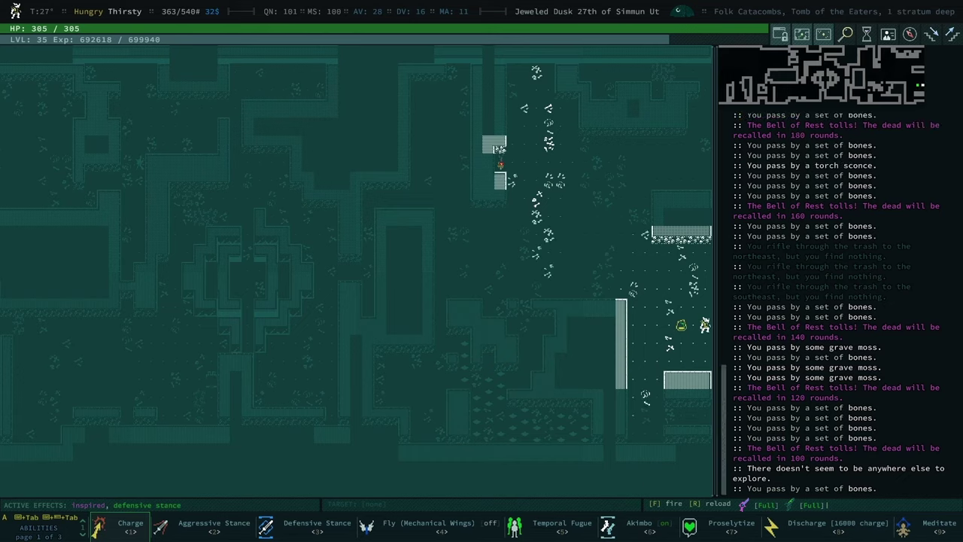
key(KP_0)
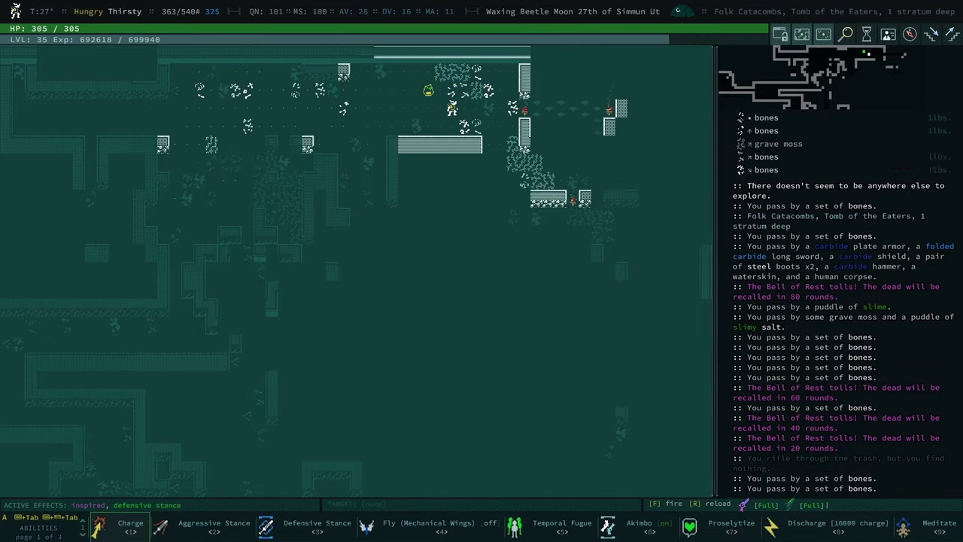
key(space)
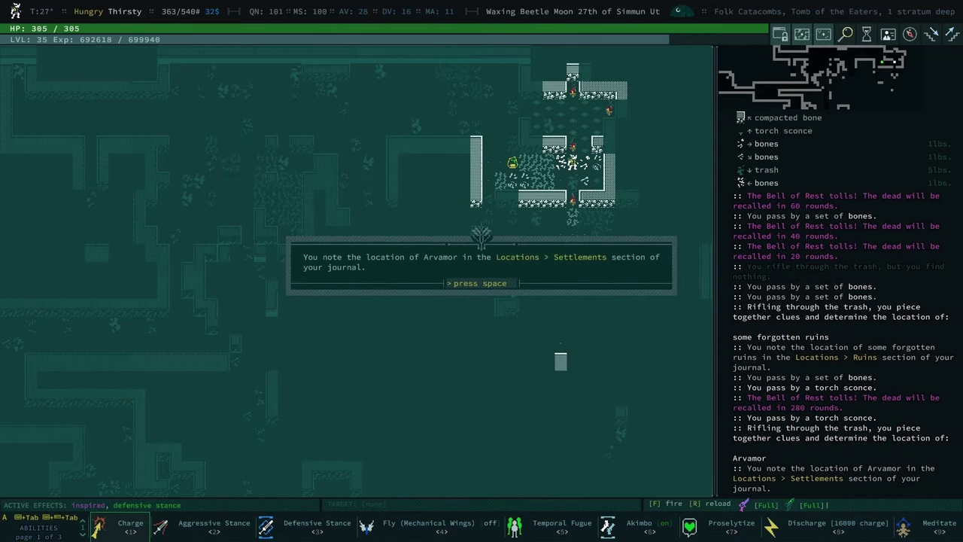
key(space)
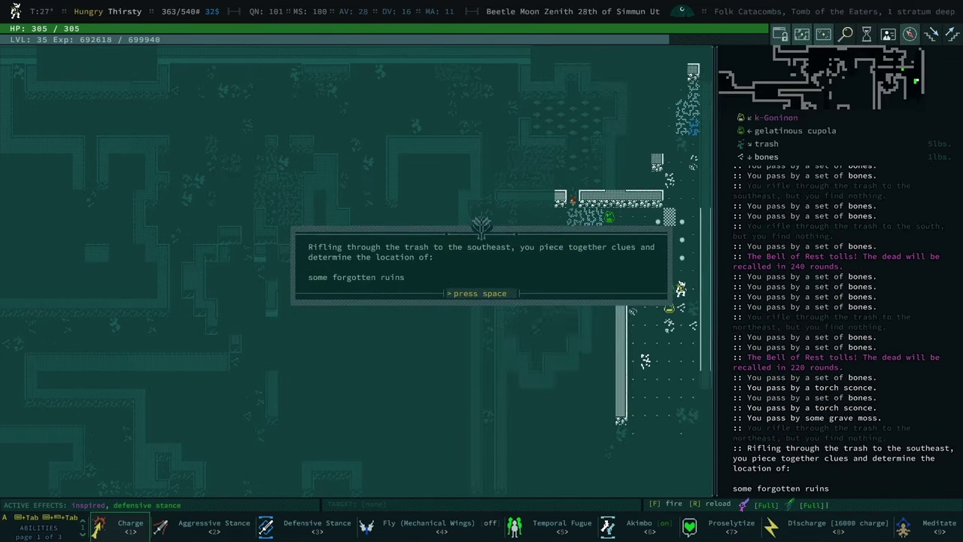
key(space)
key(space)
key(space)
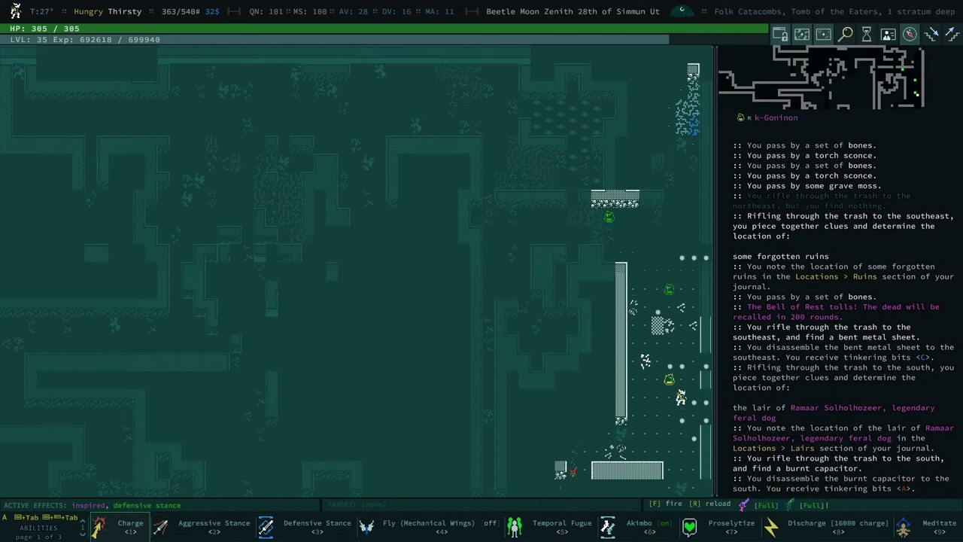
key(space)
key(space)
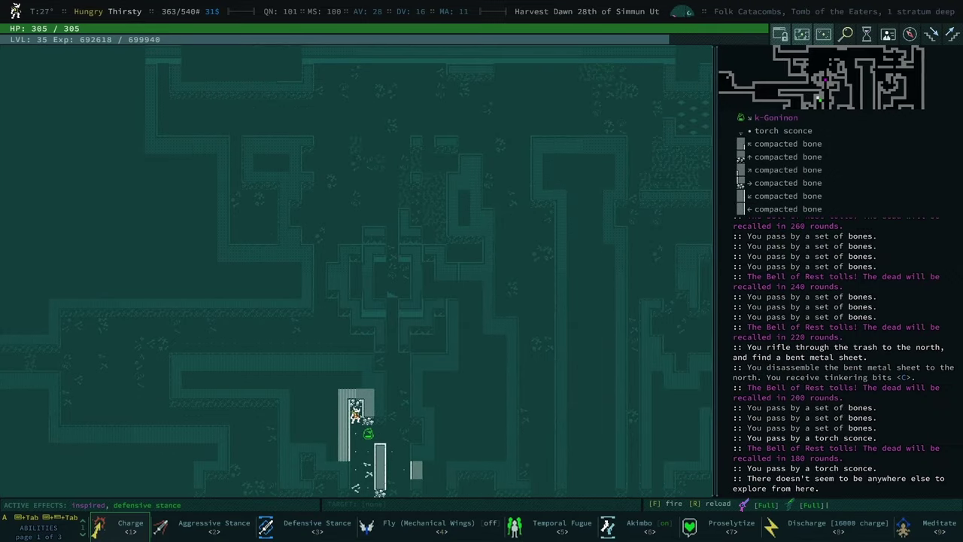
Auto-explore the new zone, finding the feral dog's lair, until a conservator appears
key(0)
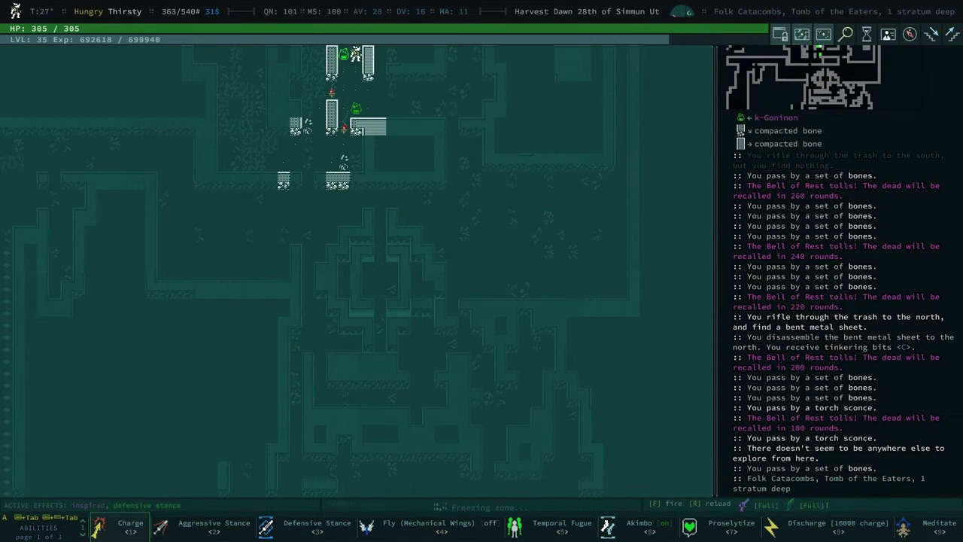
key(space)
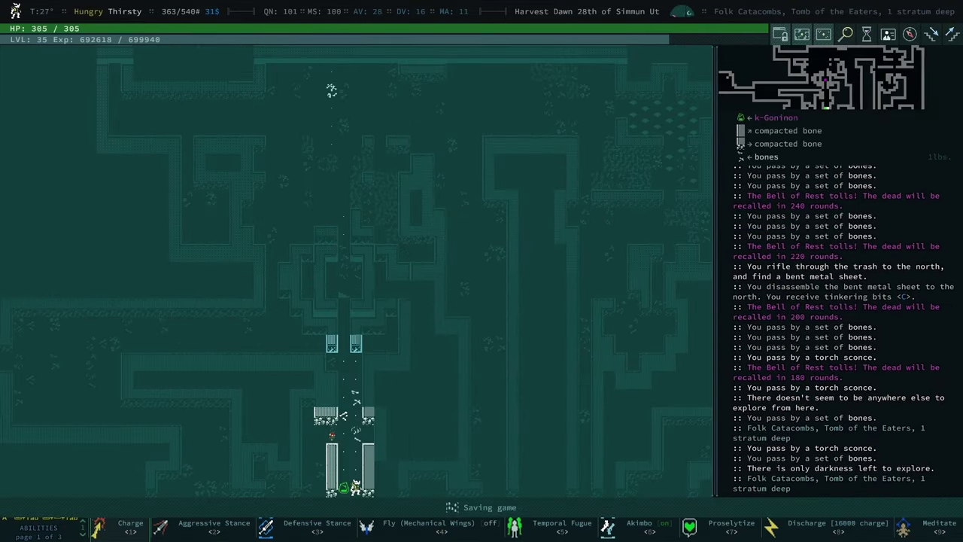
key(0)
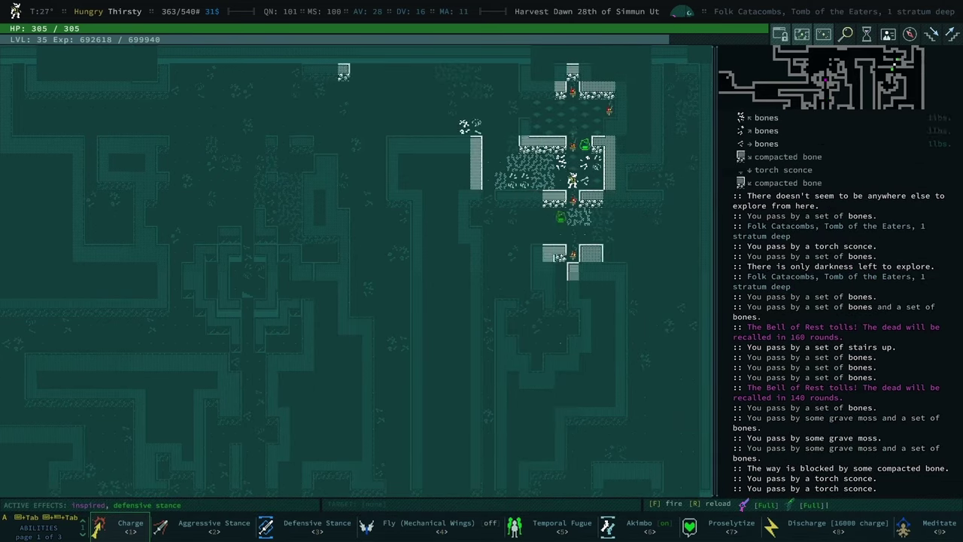
key(0)
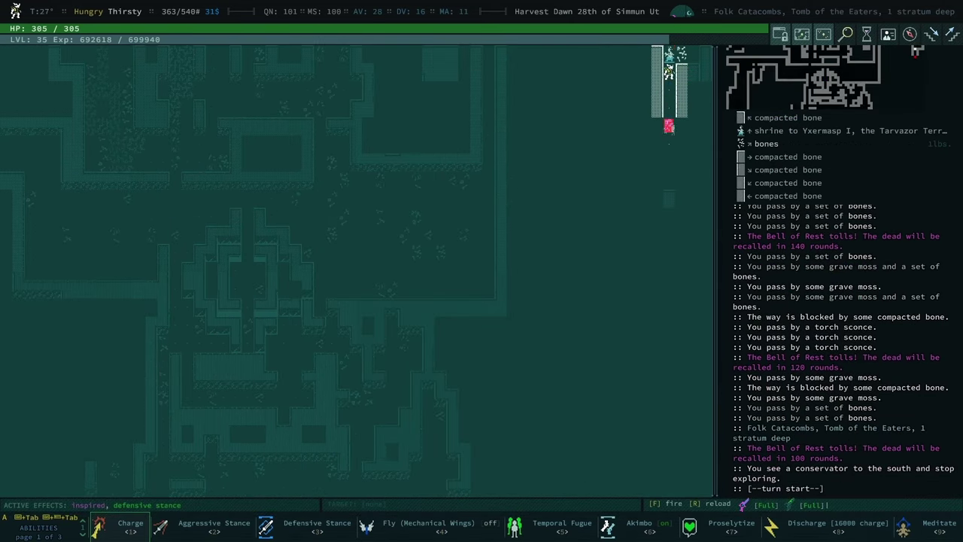
Strike the adjacent tongue tyrant death pilgrim north again and again with horn attacks
key(Up)
key(Up)
key(Up)
key(Up)
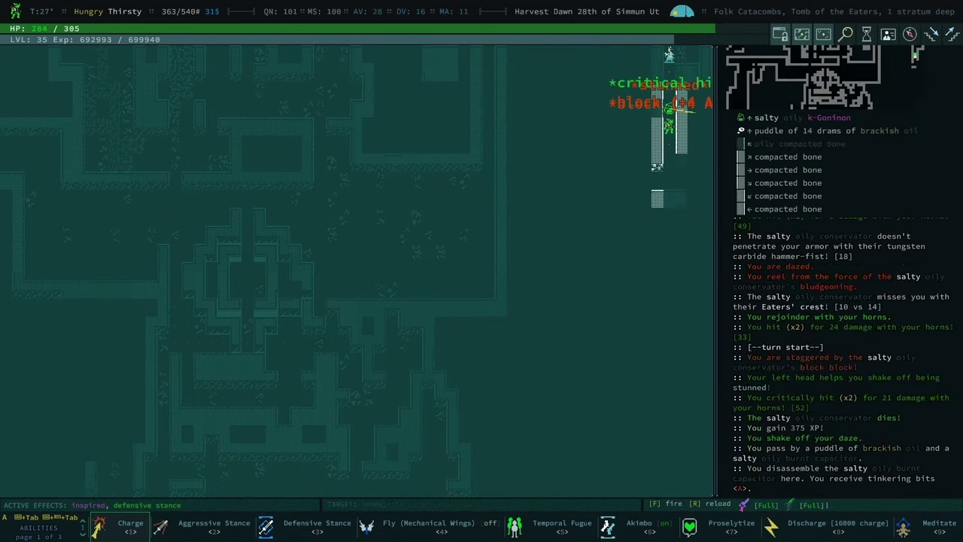
key(0)
key(Up)
key(Up)
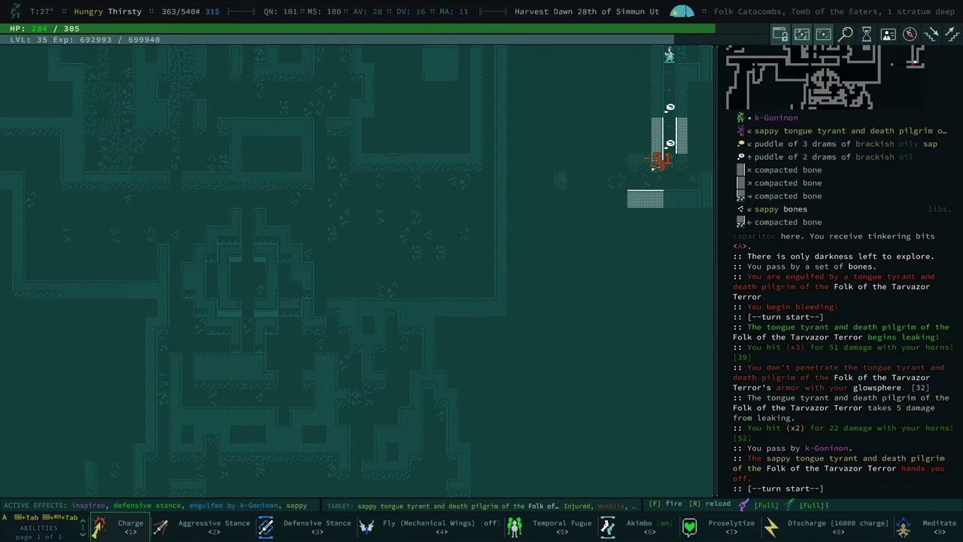
key(Up)
key(Up)
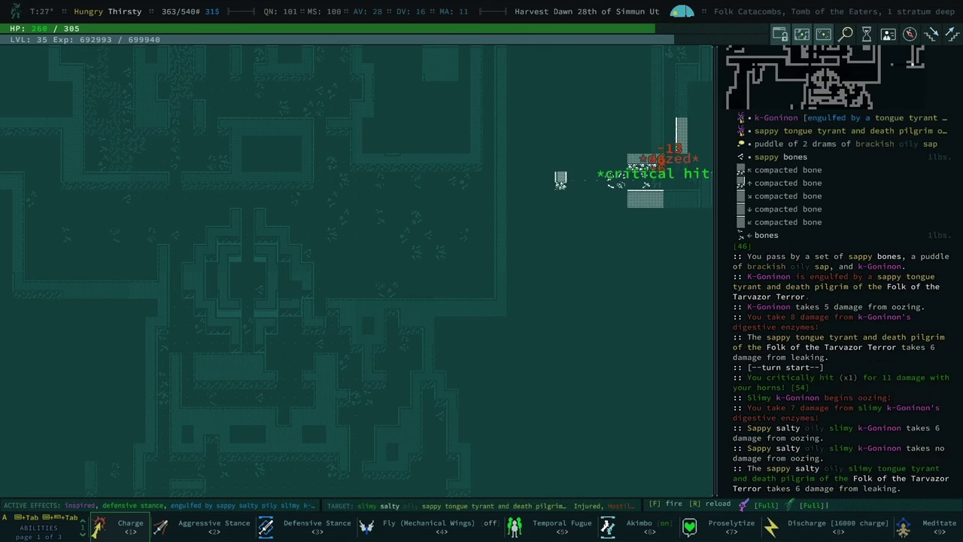
key(Up)
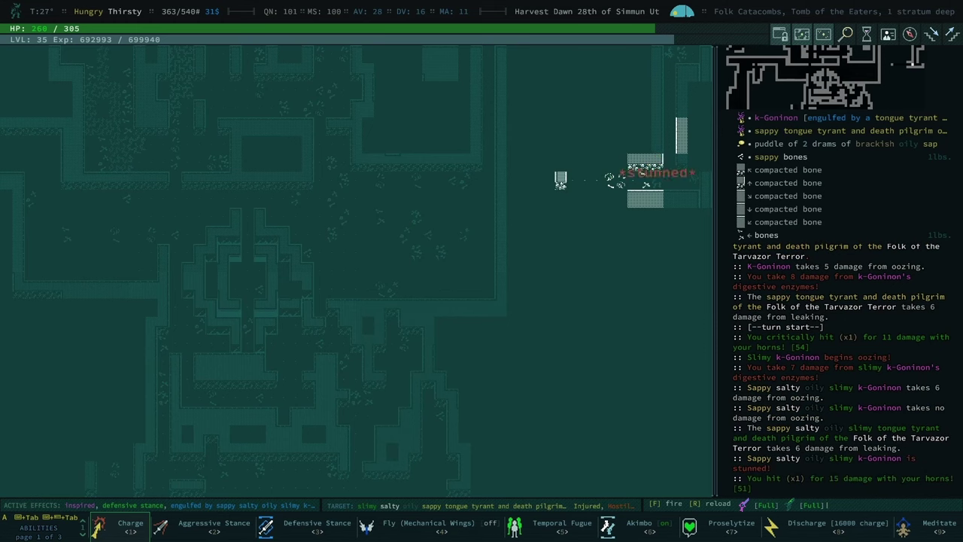
key(Up)
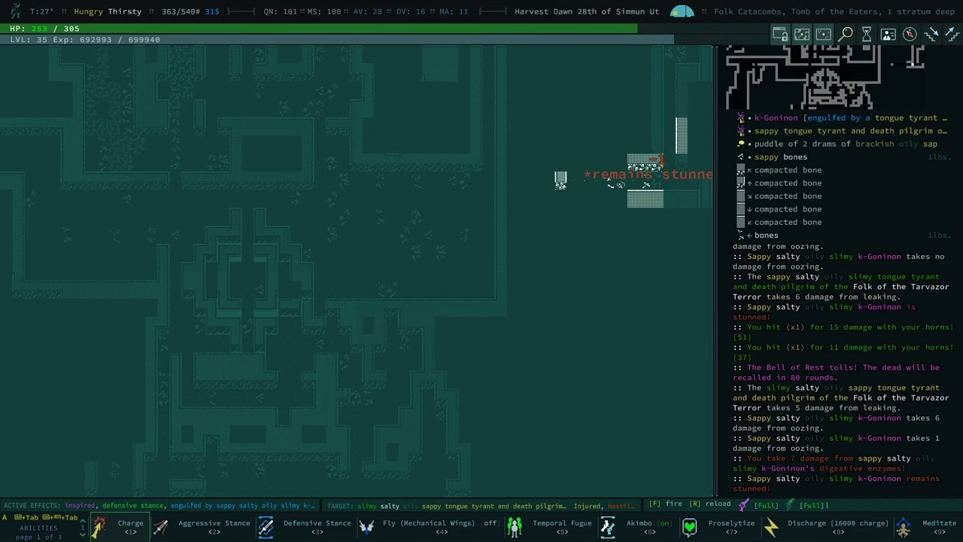
key(Up)
key(Up)
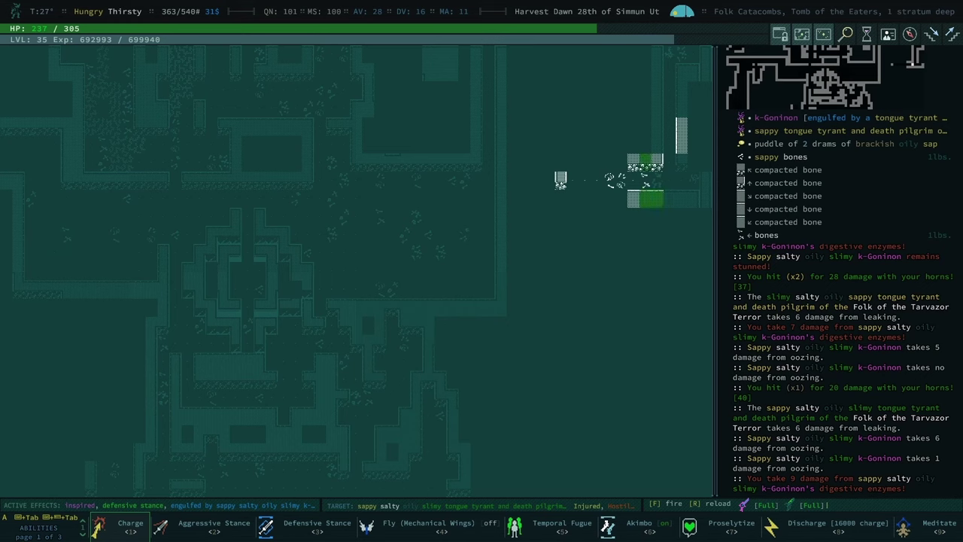
key(Up)
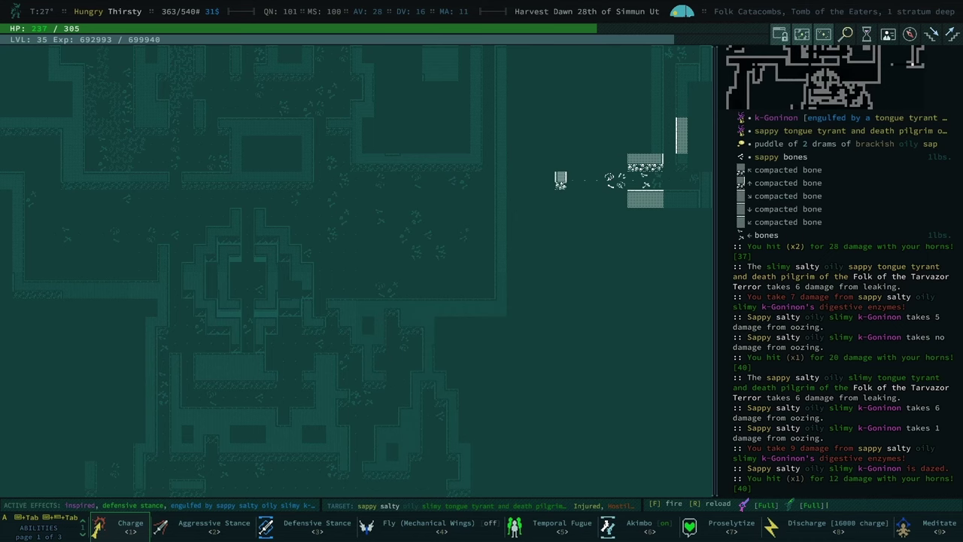
key(Up)
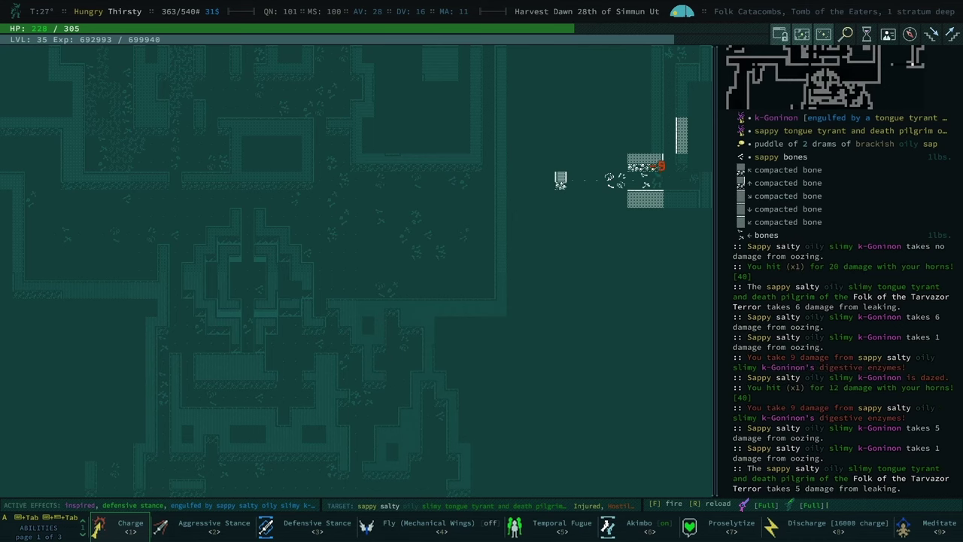
key(Up)
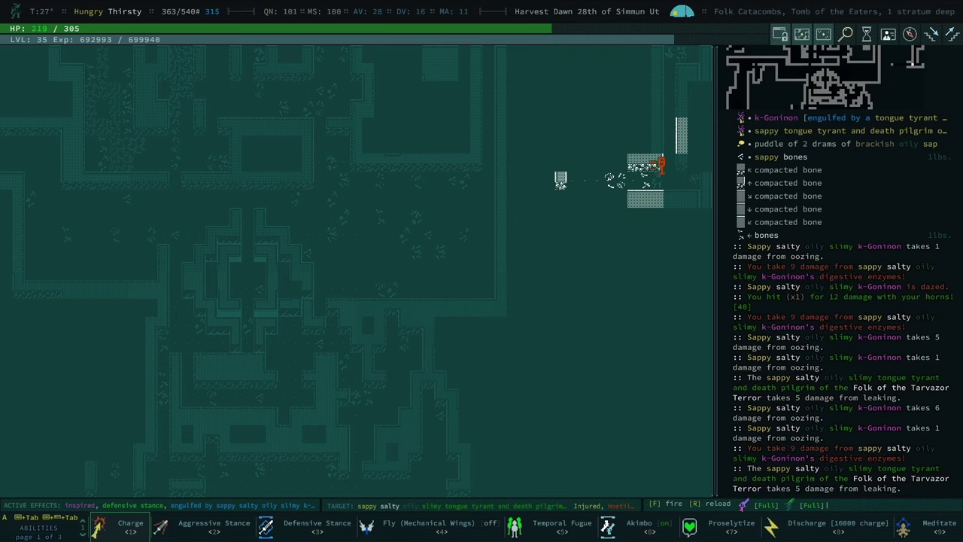
key(Up)
key(Up)
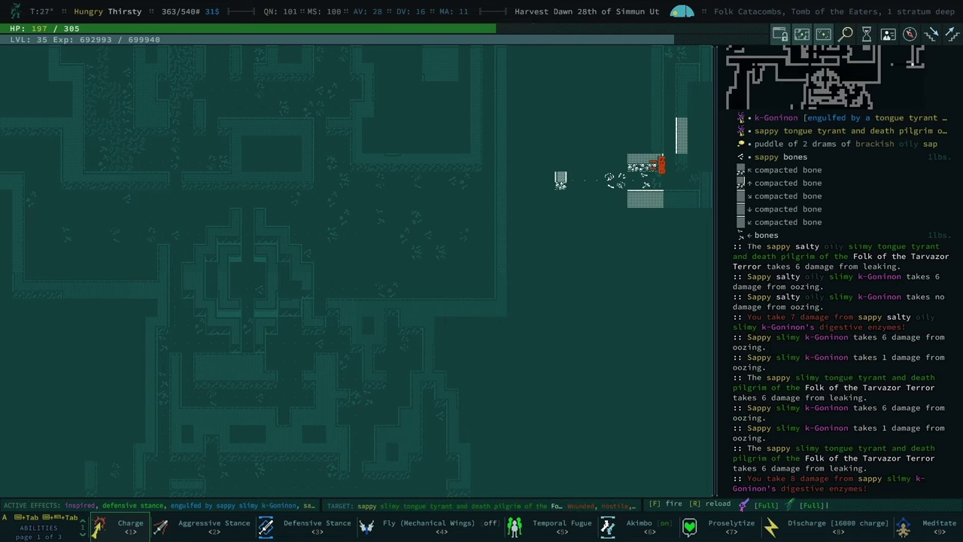
Dismiss the low-health warning, meditate to recover, then strike the pilgrim northeast
key(Up)
key(space)
key(Up)
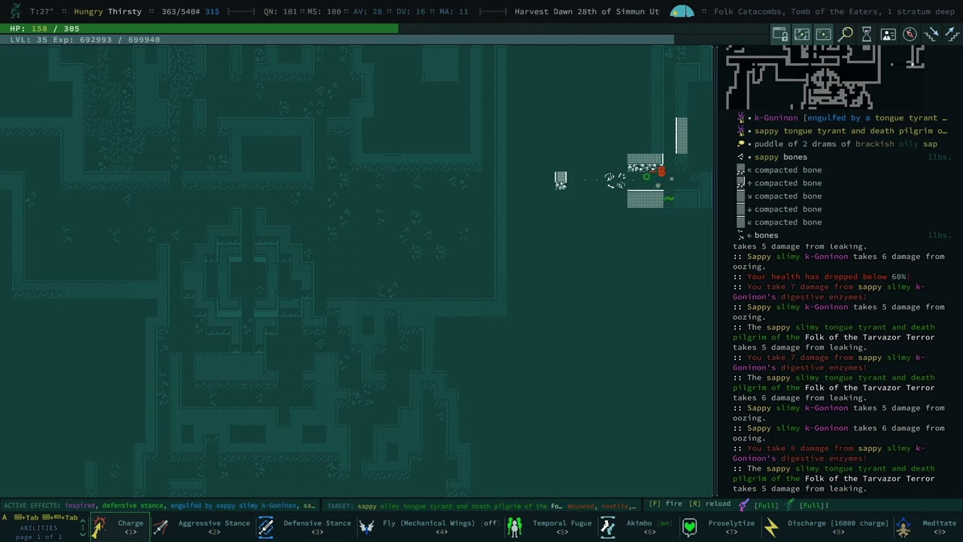
key(0)
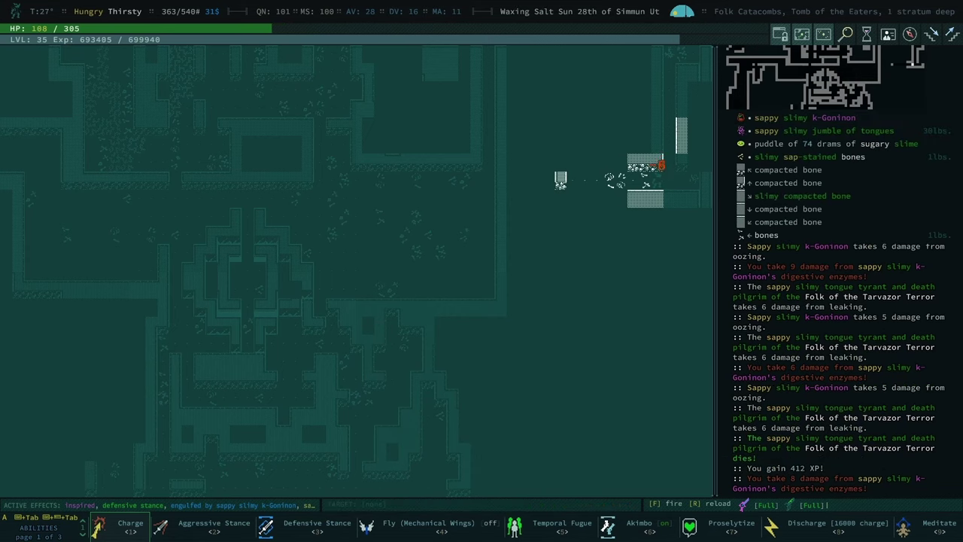
key(KP_9)
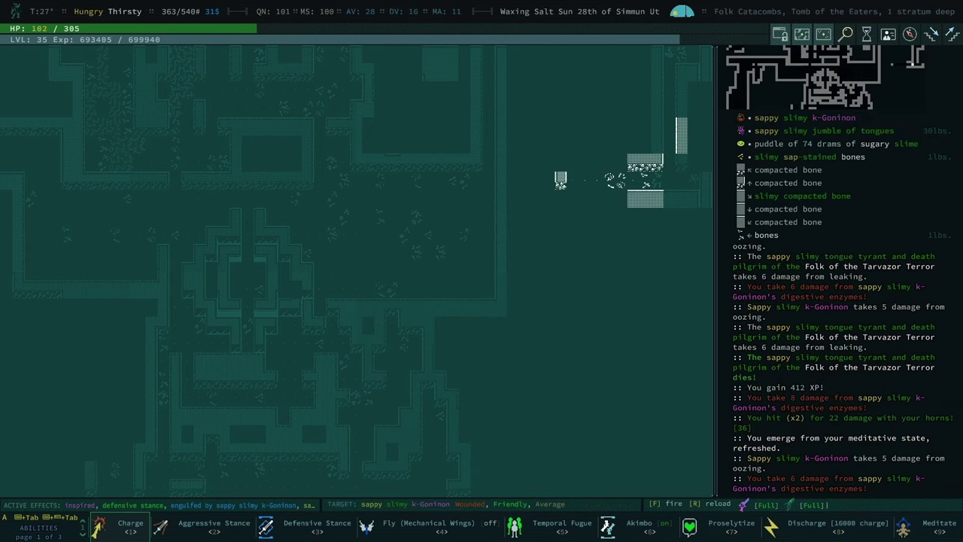
Find the shade oil injector via inventory filter 'sha' and inject it
key(i)
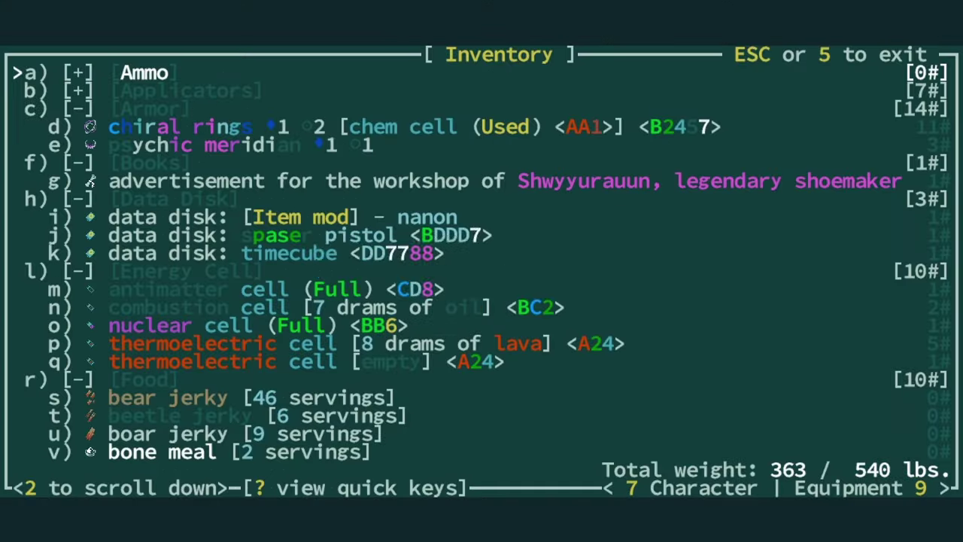
key(ctrl+f)
text(sha)
key(Return)
key(Down)
key(Return)
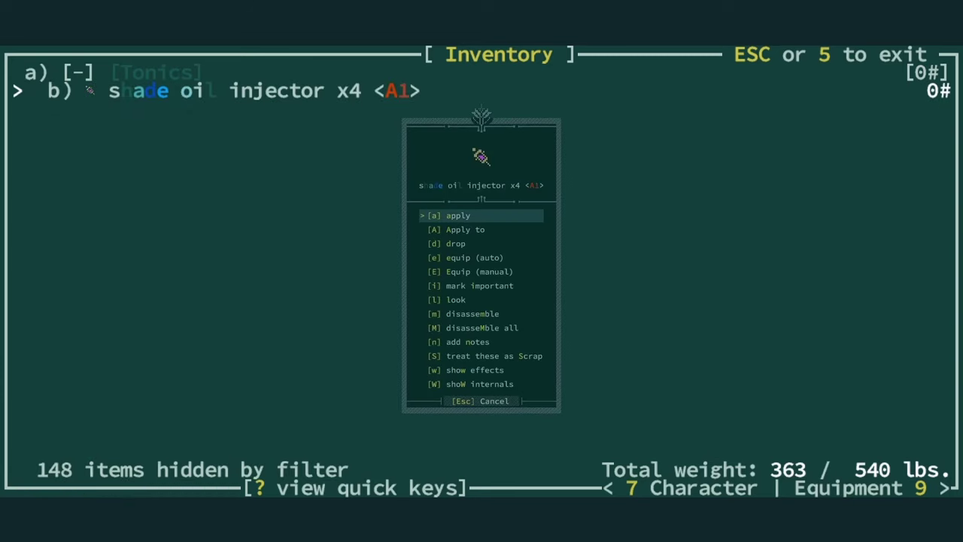
key(a)
key(space)
key(Escape)
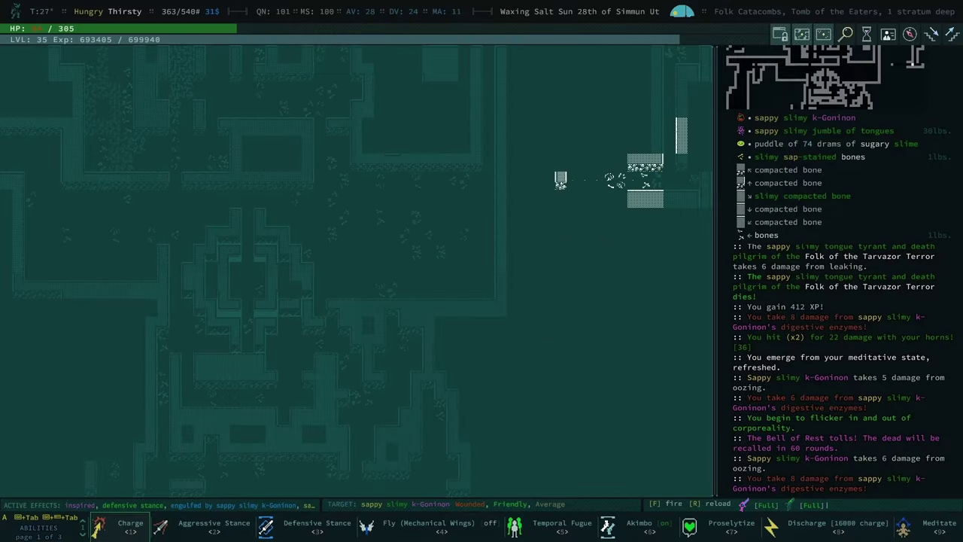
Attack with horns again and look over the force bracelet in the abilities list
key(Right)
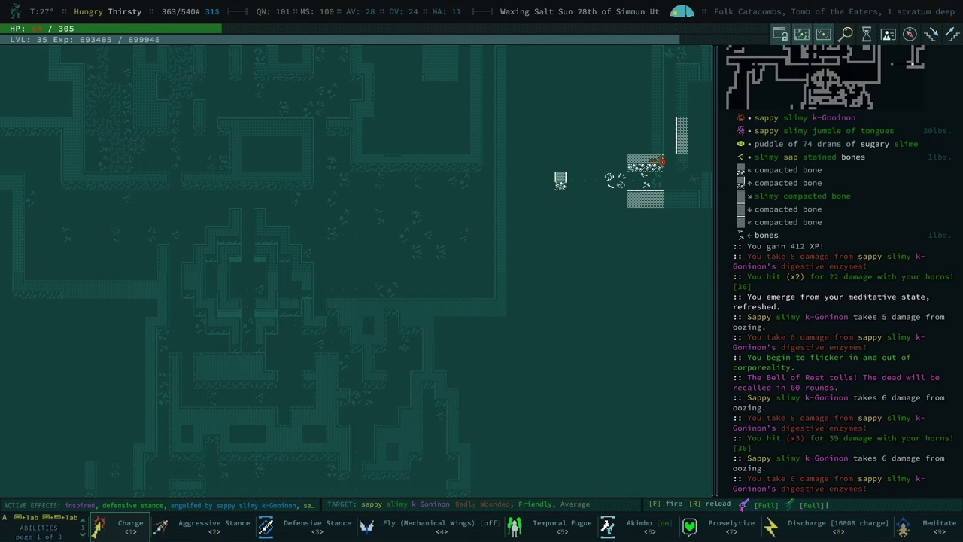
key(a)
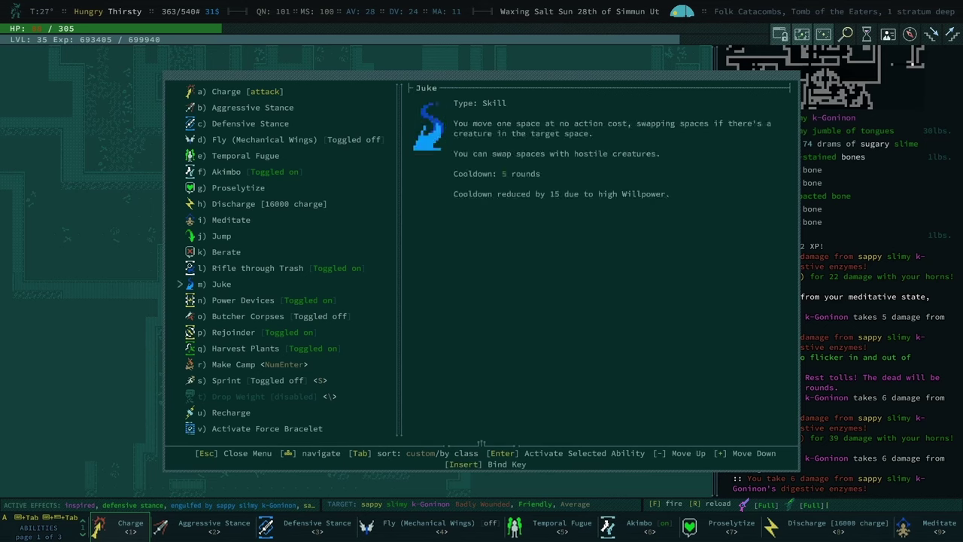
key(Down)
key(Down)
key(Down)
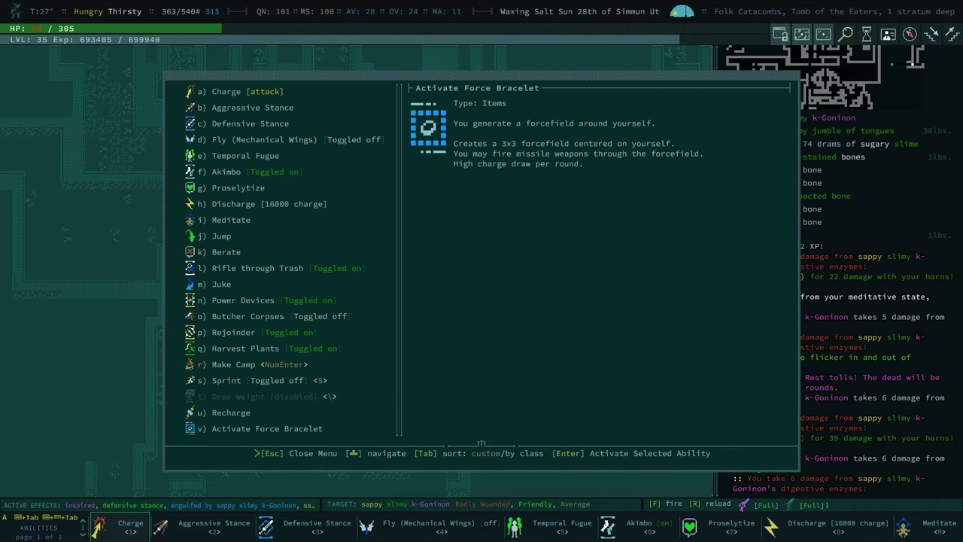
key(Escape)
Filter the inventory for 'ez' and use the item that teleports to Ezra
key(i)
key(Down)
key(Down)
key(Down)
key(Down)
key(Down)
key(Down)
key(Down)
key(Down)
key(Down)
key(Down)
key(Down)
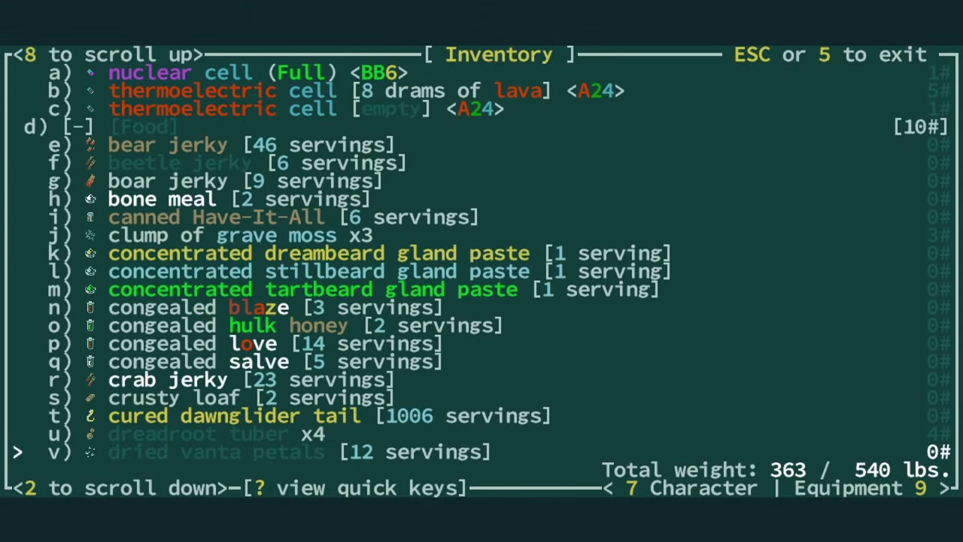
key(ctrl+f)
text(ez)
key(Return)
key(Return)
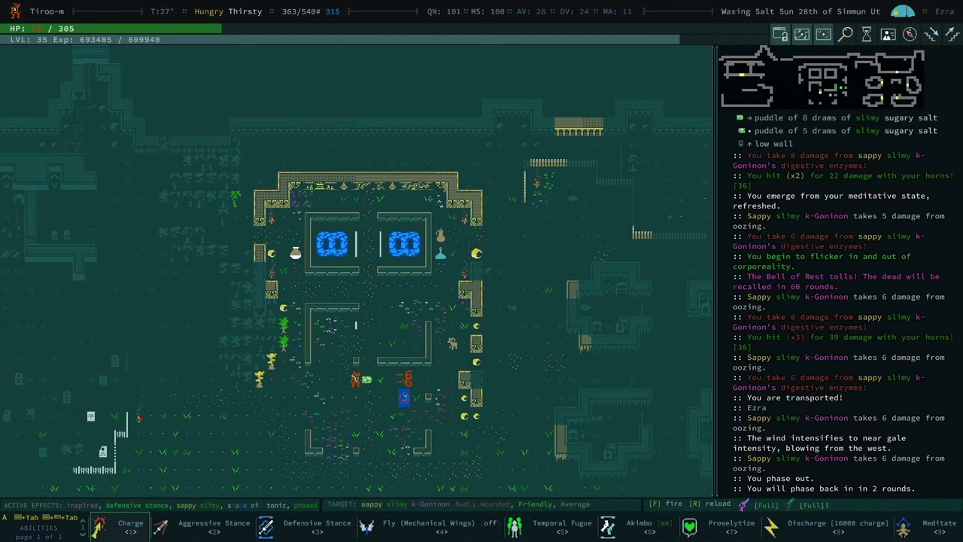
Walk east through Ezra, escape the slime puddle, and list k-Goninon's tile
key(Left)
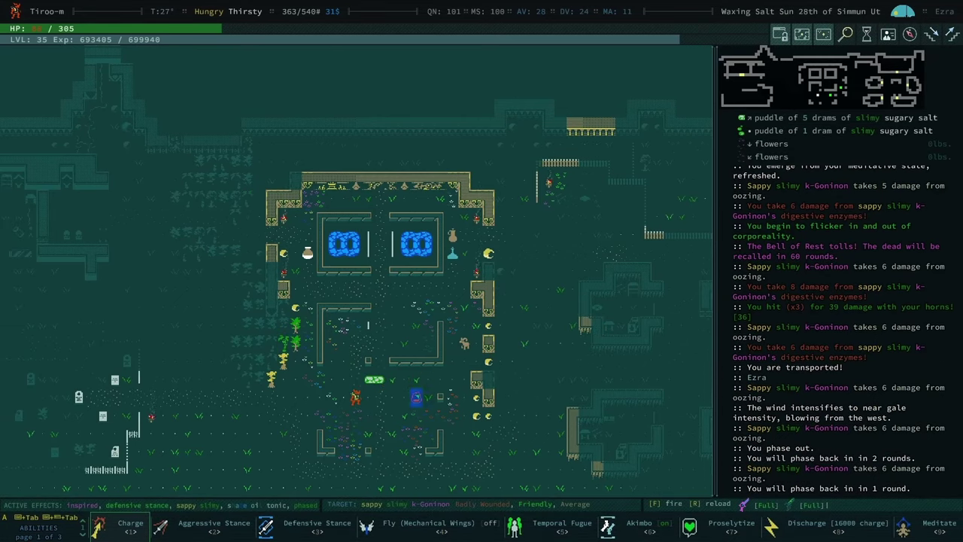
key(Right)
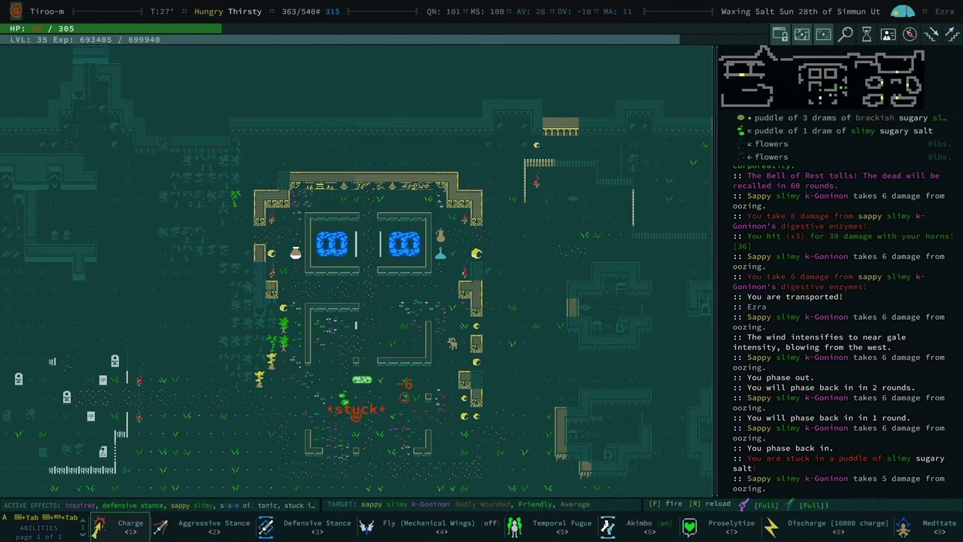
key(Right)
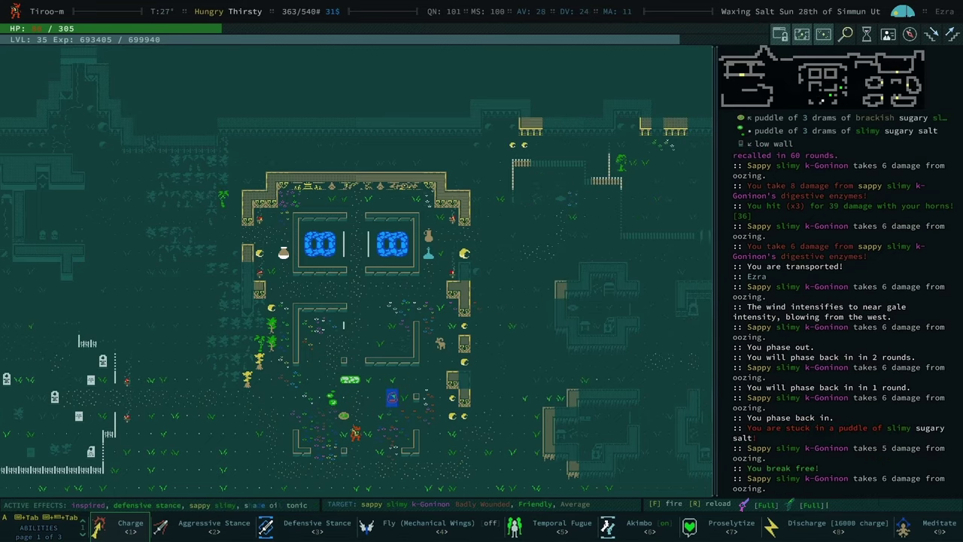
key(KP_Page_Up)
key(Right)
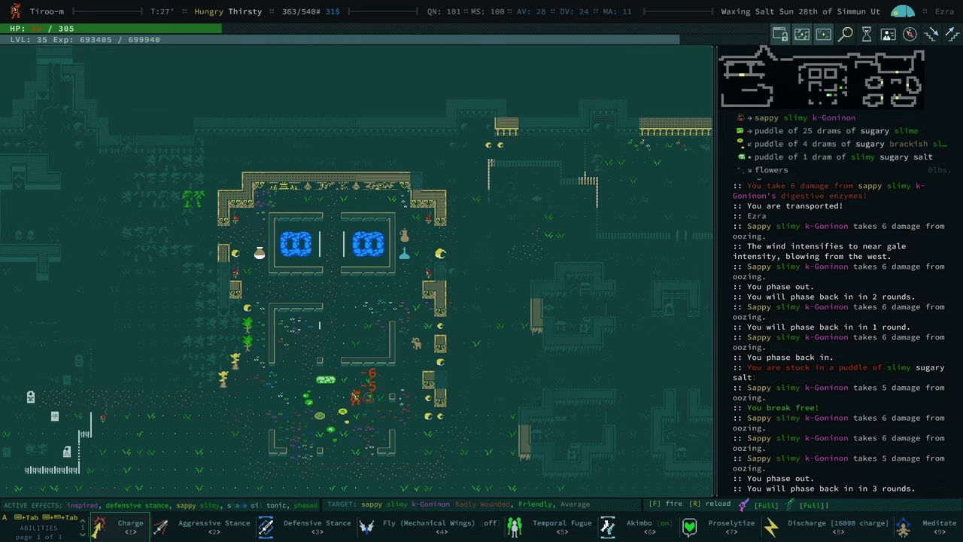
key(g)
Give k-Goninon 33 bandages through the trade screen
key(Return)
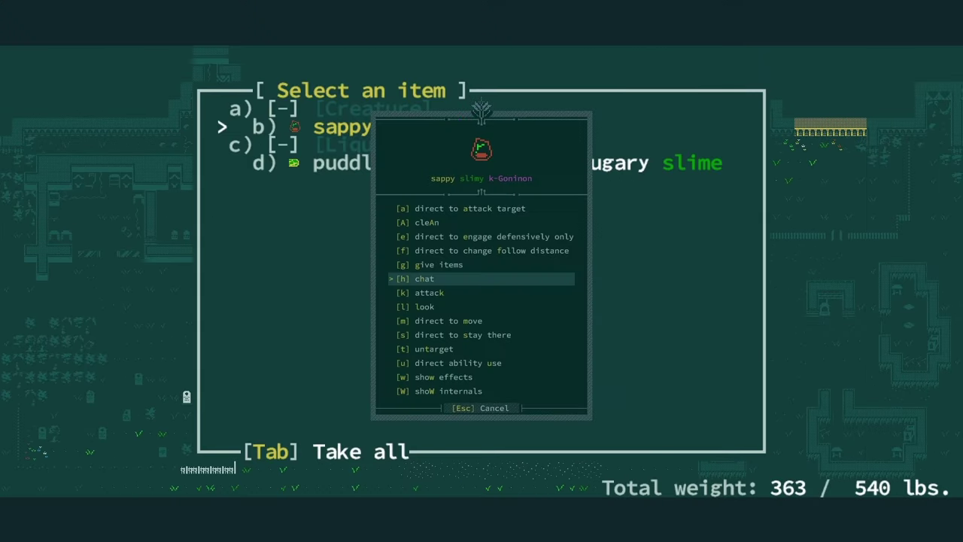
key(Down)
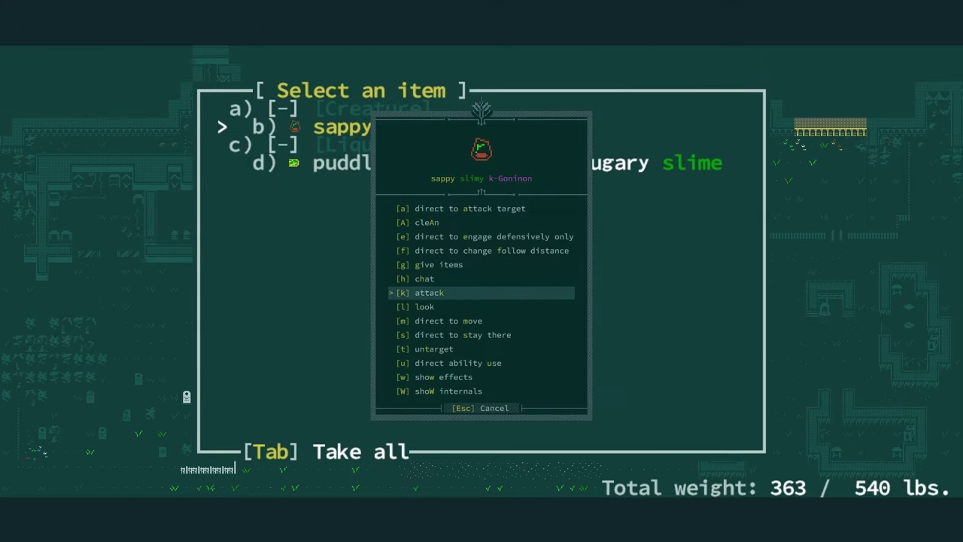
key(Up)
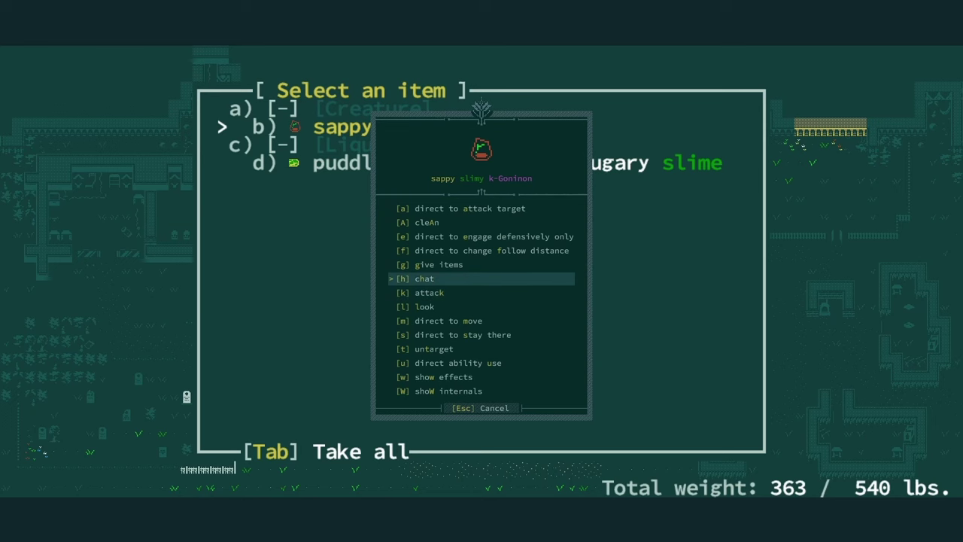
key(g)
key(Down)
key(Down)
key(Down)
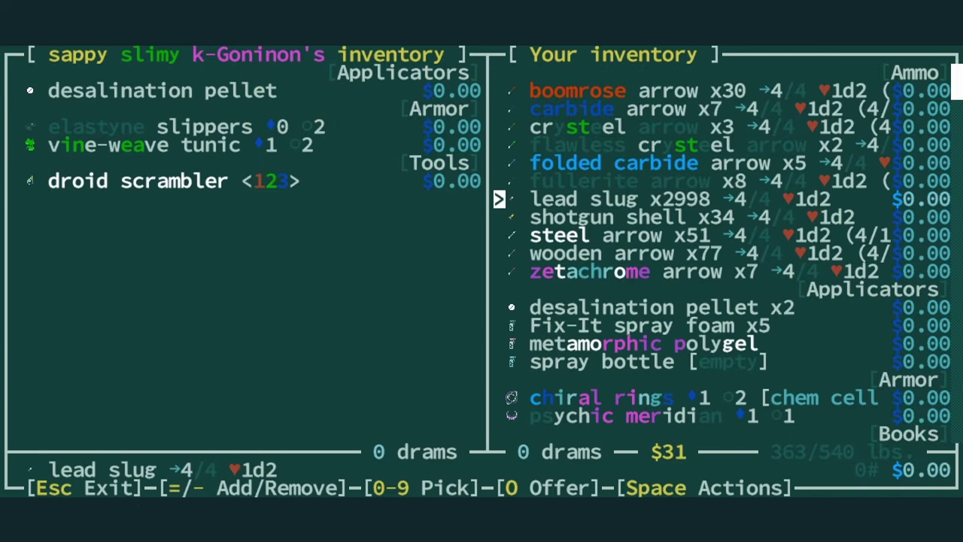
key(Page_Down)
key(Page_Down)
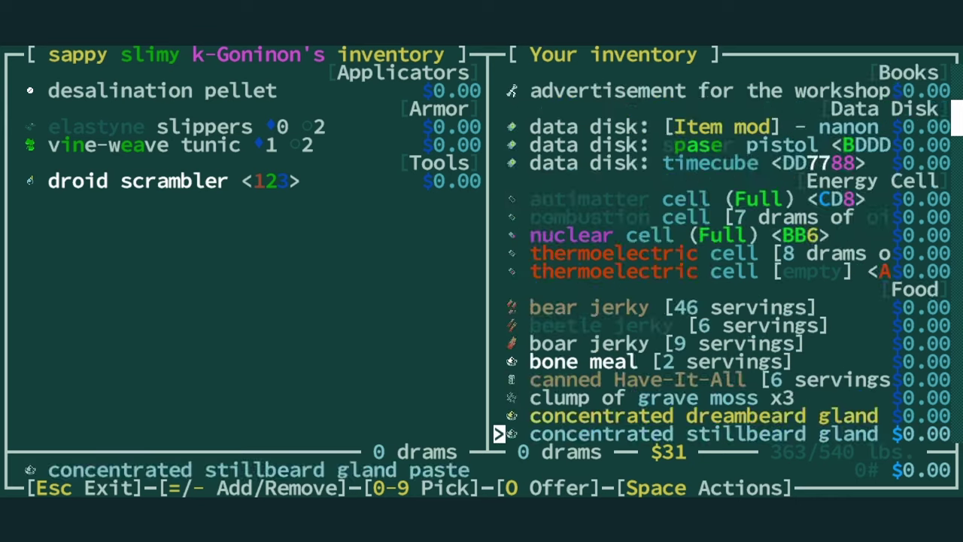
key(Page_Down)
key(Page_Down)
key(Up)
key(Up)
key(Up)
key(Up)
key(Up)
key(Up)
key(Up)
key(Up)
text(33o)
key(space)
Close the trade, walk west, and exit Ezra to the world map
key(Escape)
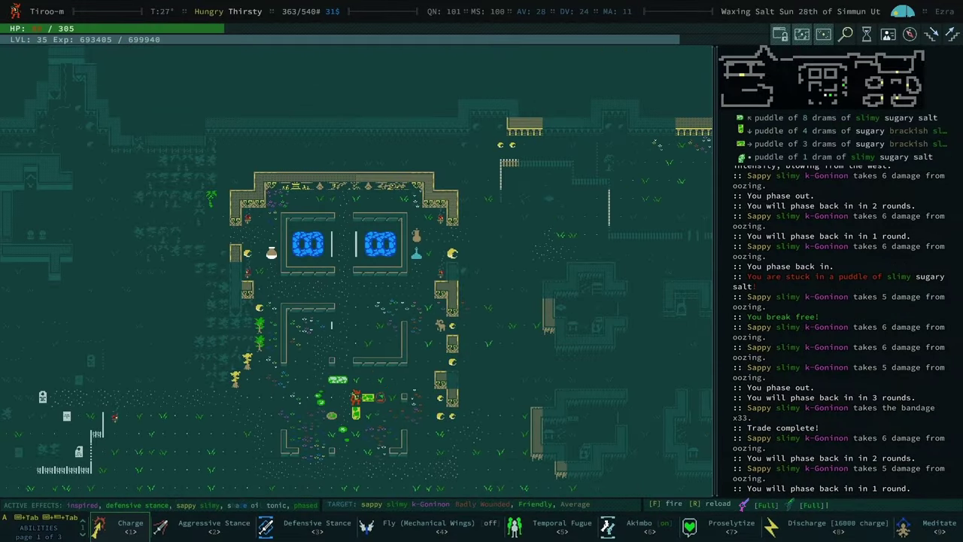
key(KP_4)
key(KP_Subtract)
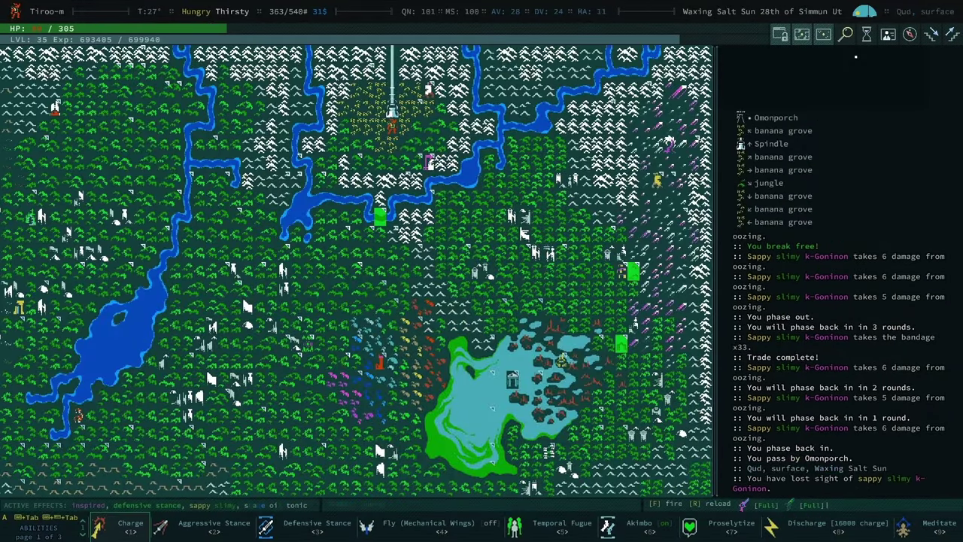
Enter Omonporch, clear the curse and death notices, and restore the last checkpoint
key(KP_Add)
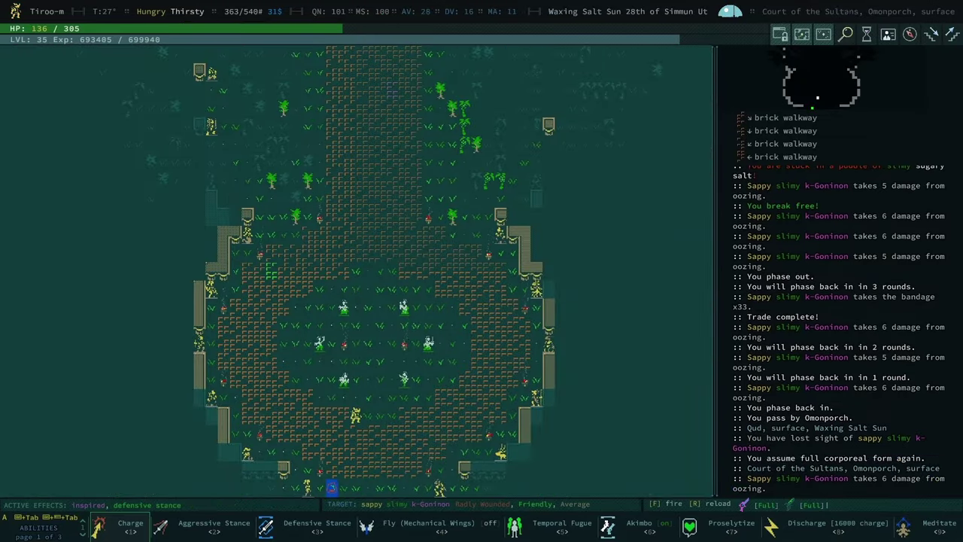
key(KP_6)
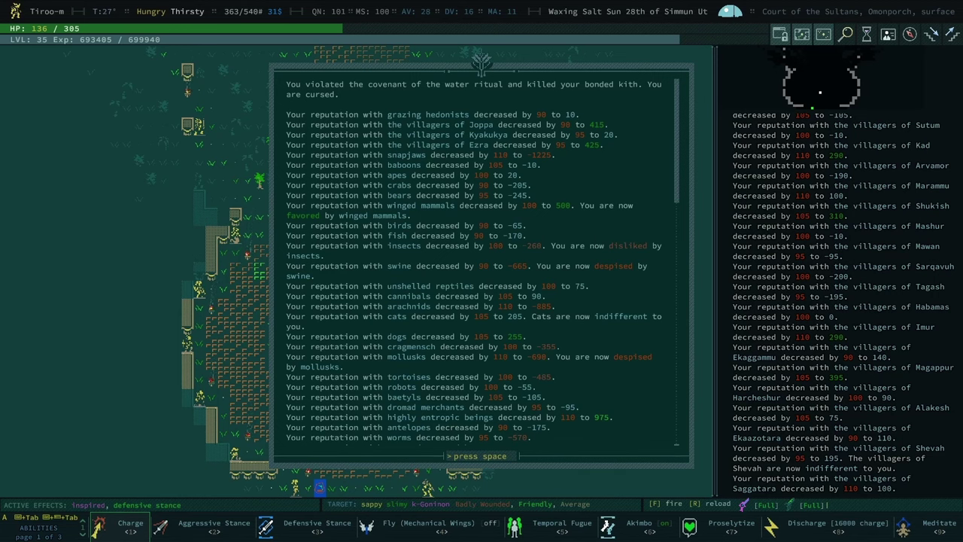
key(space)
key(space)
key(space)
key(space)
key(space)
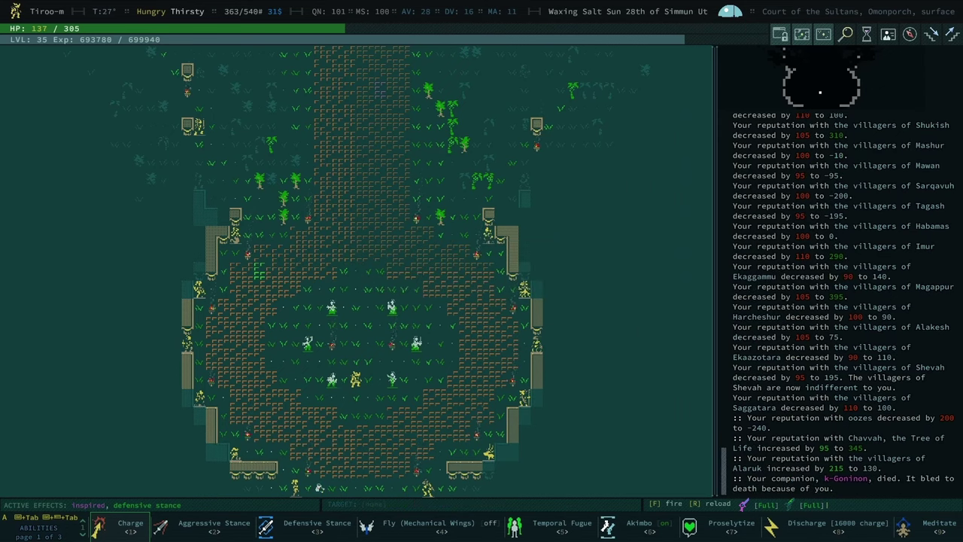
key(Escape)
key(Return)
key(y)
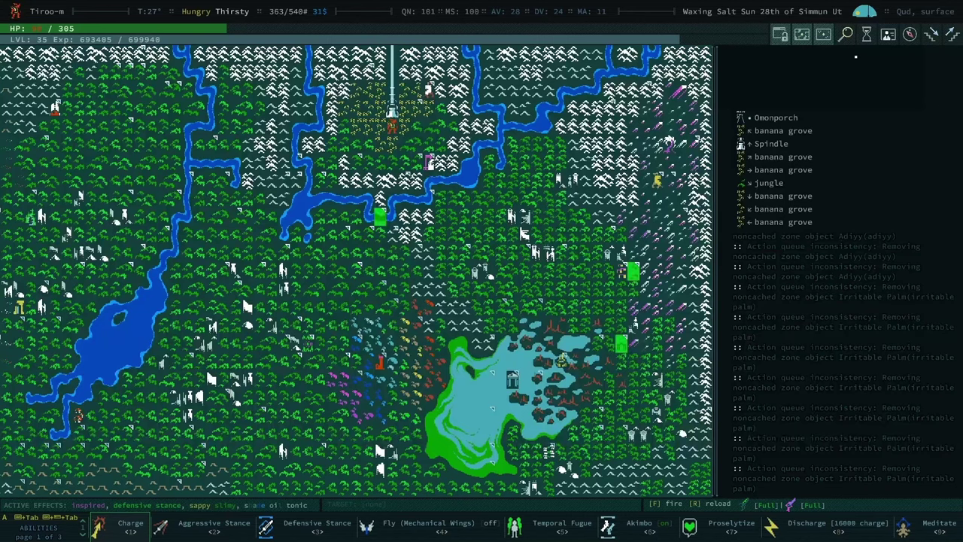
Travel to the forgotten ruins, dismiss the journal note, and check k-Goninon's active effects
key(KP_Add)
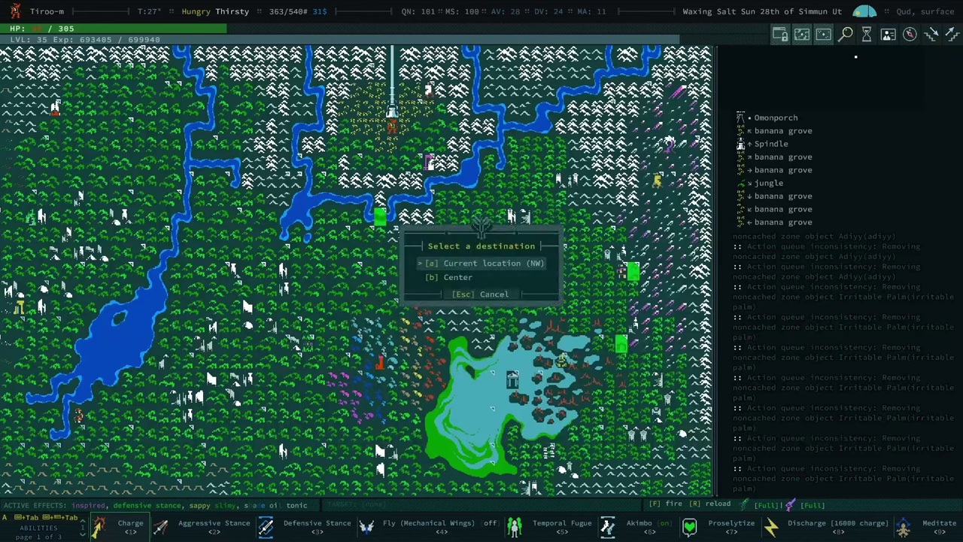
key(a)
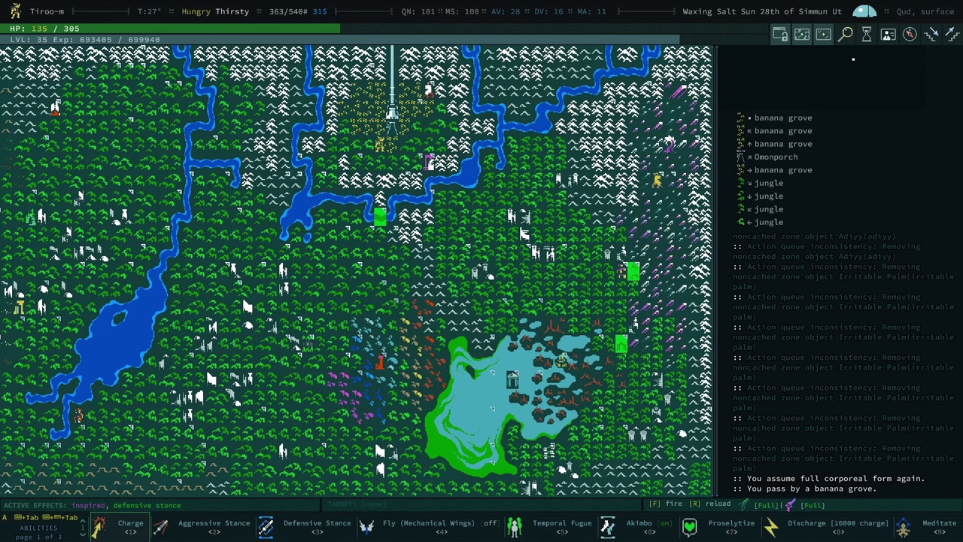
key(space)
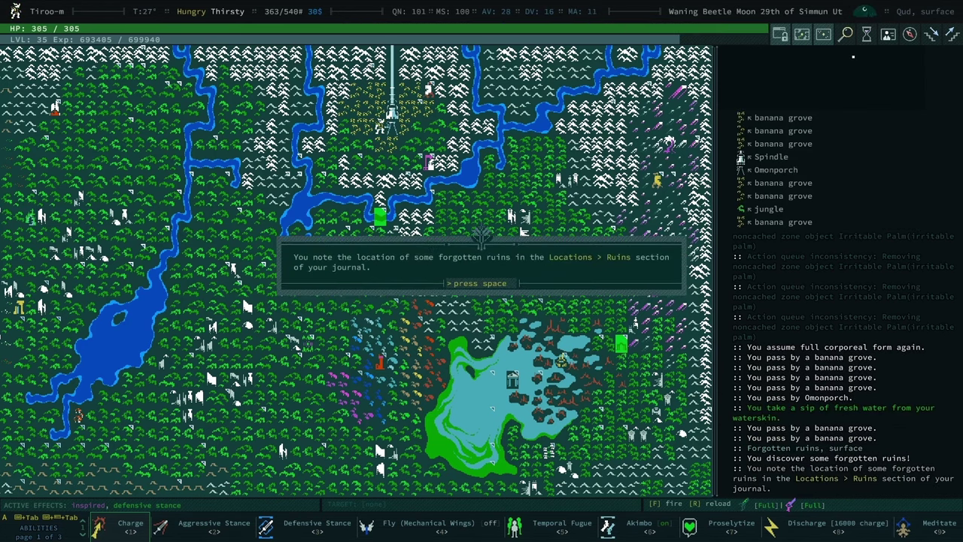
key(space)
key(g)
key(b)
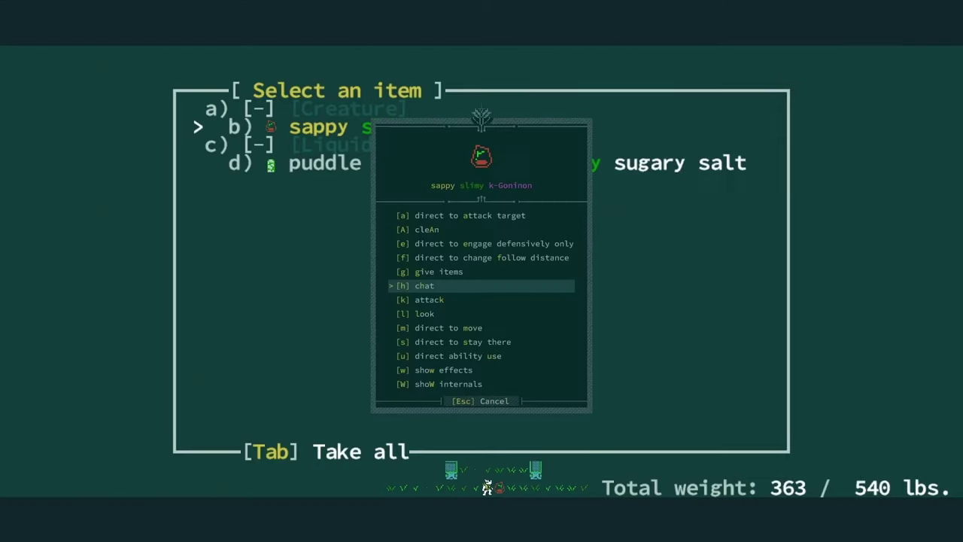
key(w)
key(Escape)
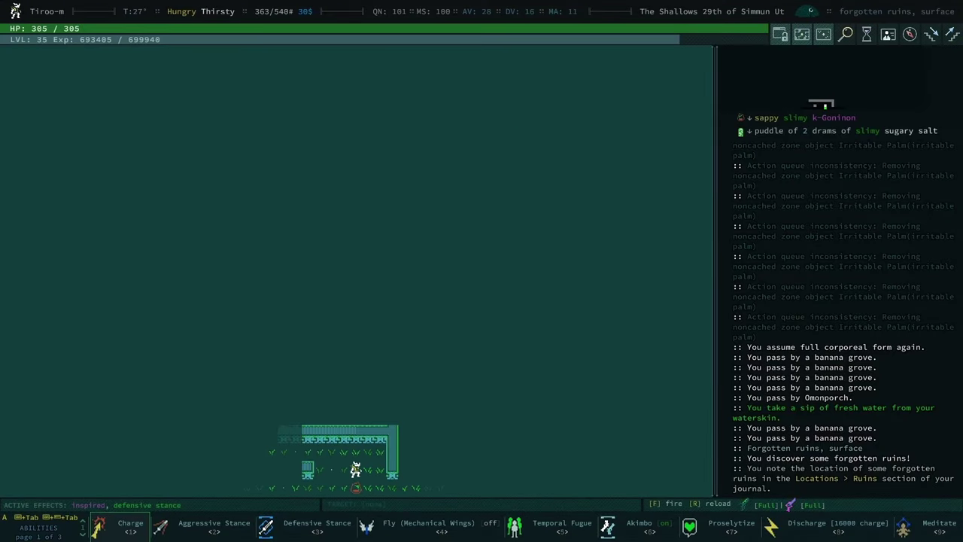
Auto-explore the ruins and fight the red death dacca and waveform worm
key(0)
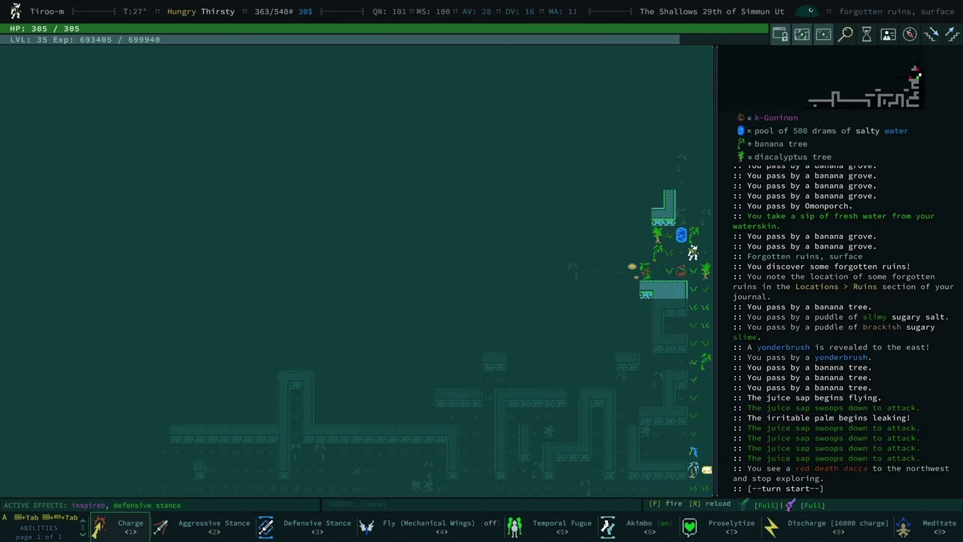
key(Up)
key(Up)
key(Up)
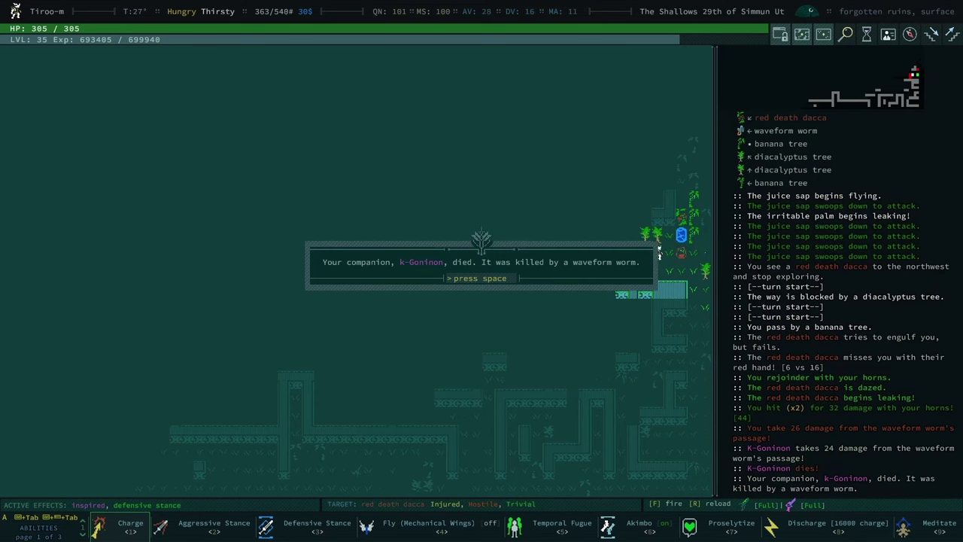
key(space)
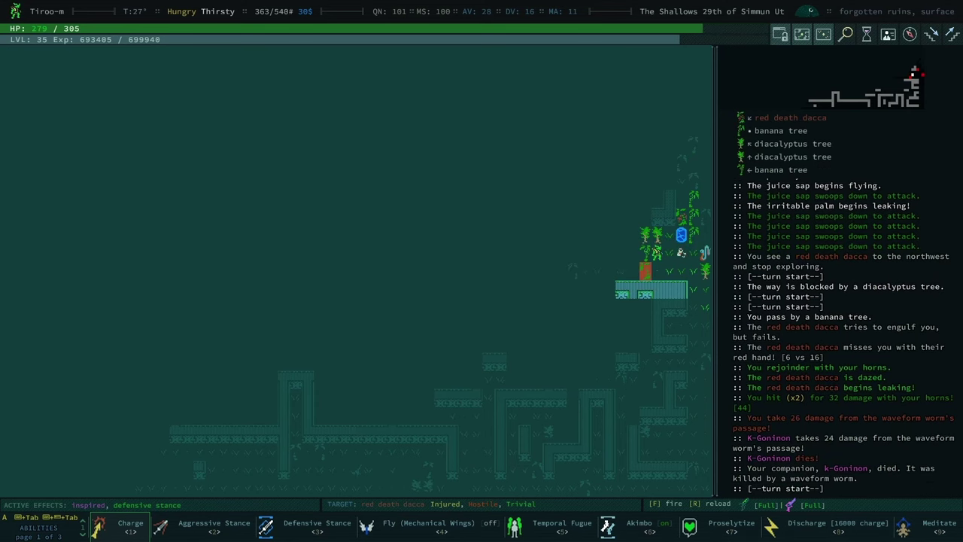
key(Left)
key(Left)
key(space)
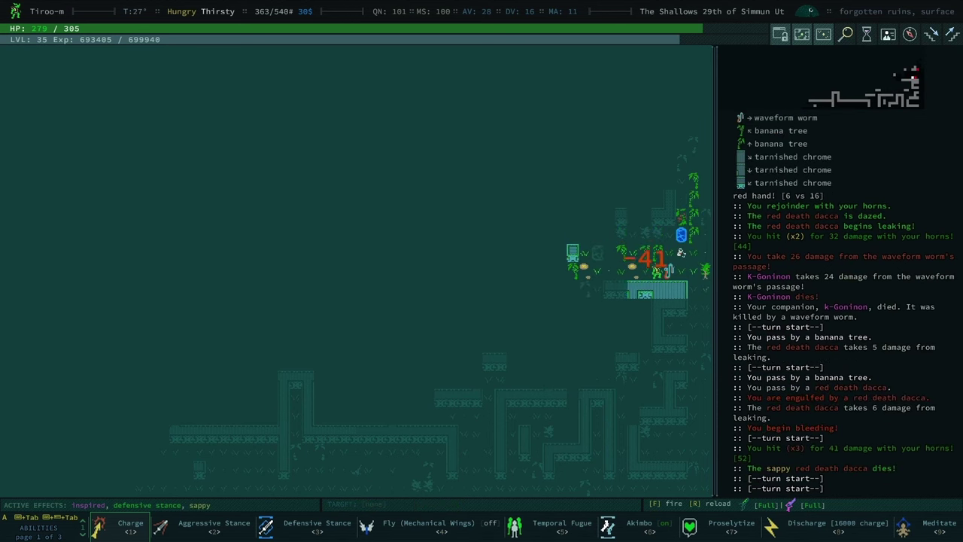
key(space)
key(space)
key(space)
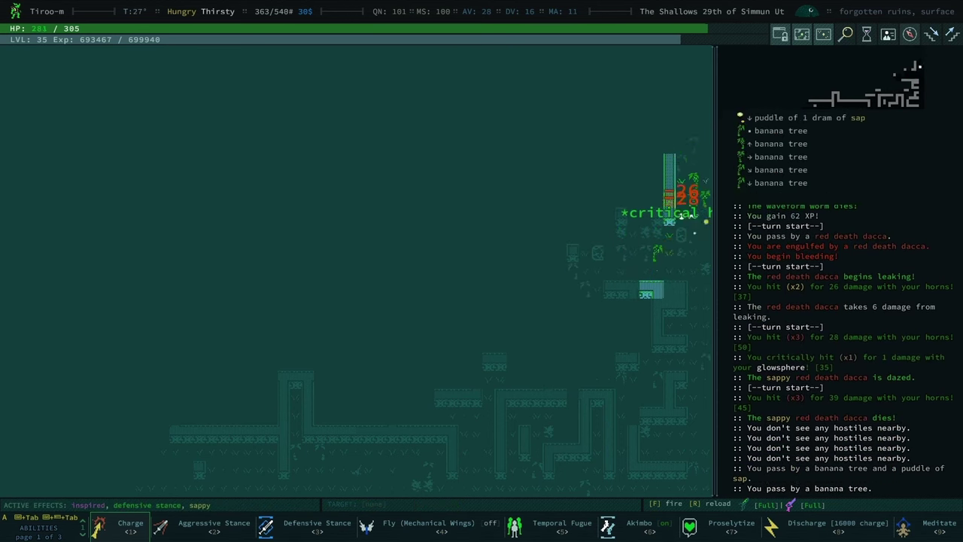
Kill the bloated pearlfrog and the sappy red death daccas while exploring
key(0)
key(space)
key(space)
key(space)
key(space)
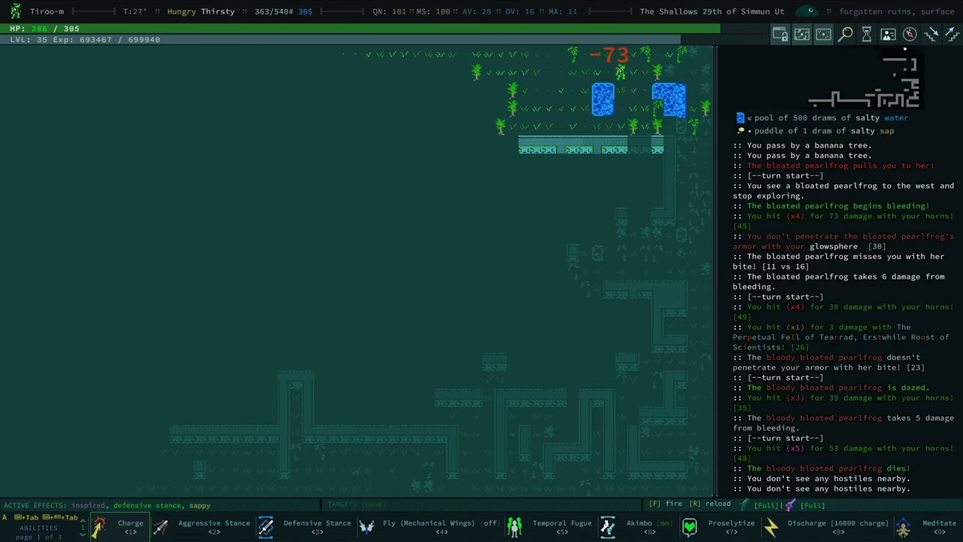
key(space)
key(0)
key(space)
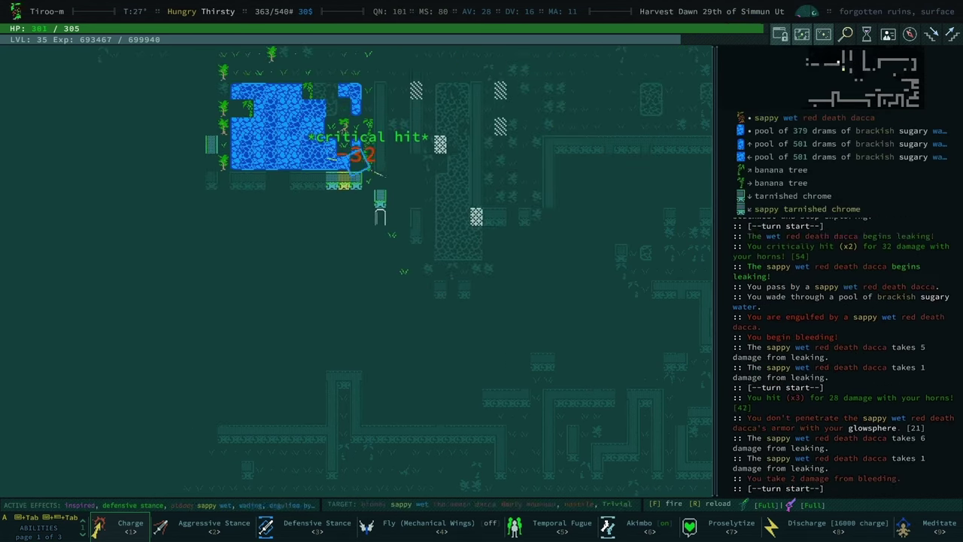
key(space)
key(0)
key(space)
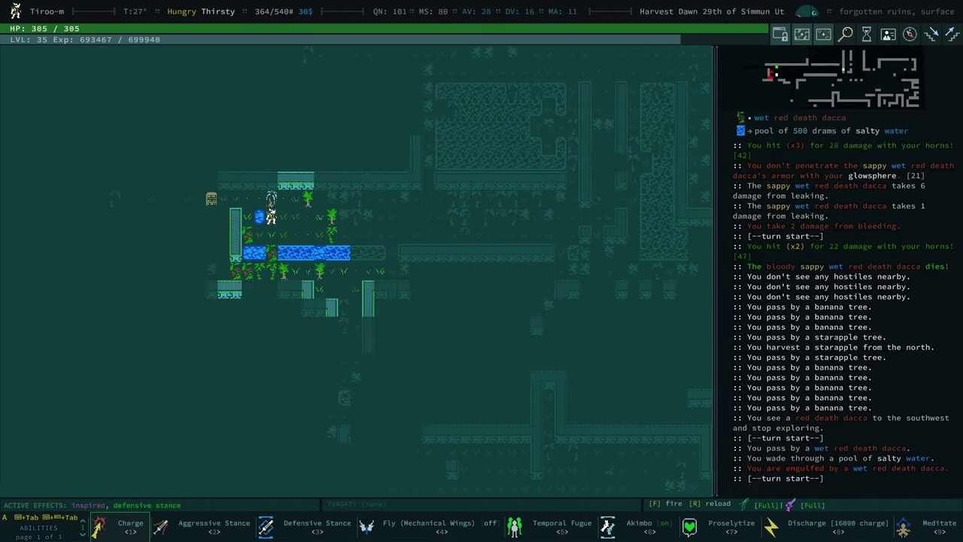
key(space)
key(space)
key(space)
key(space)
key(space)
Finish exploring the ruins while famished and walk southwest, then east to a camping spot
key(0)
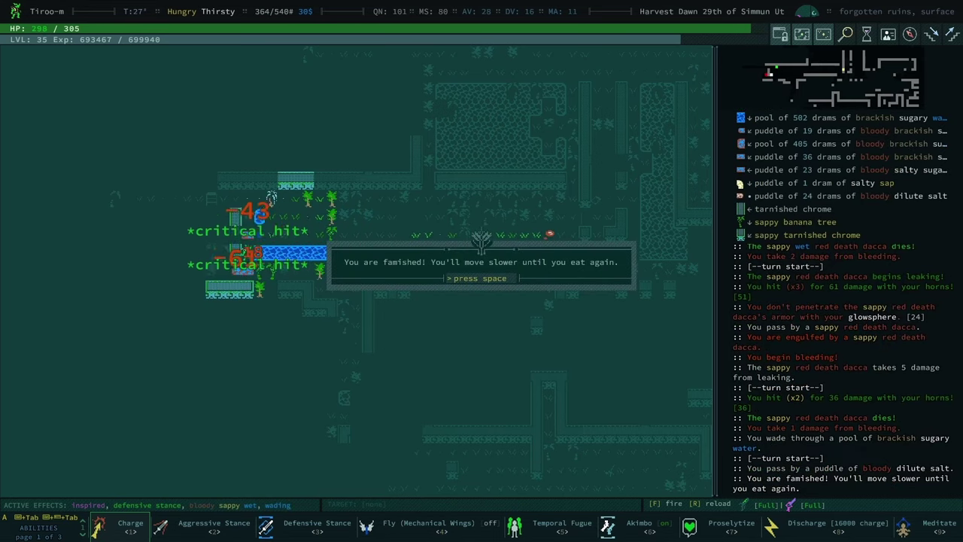
key(space)
key(0)
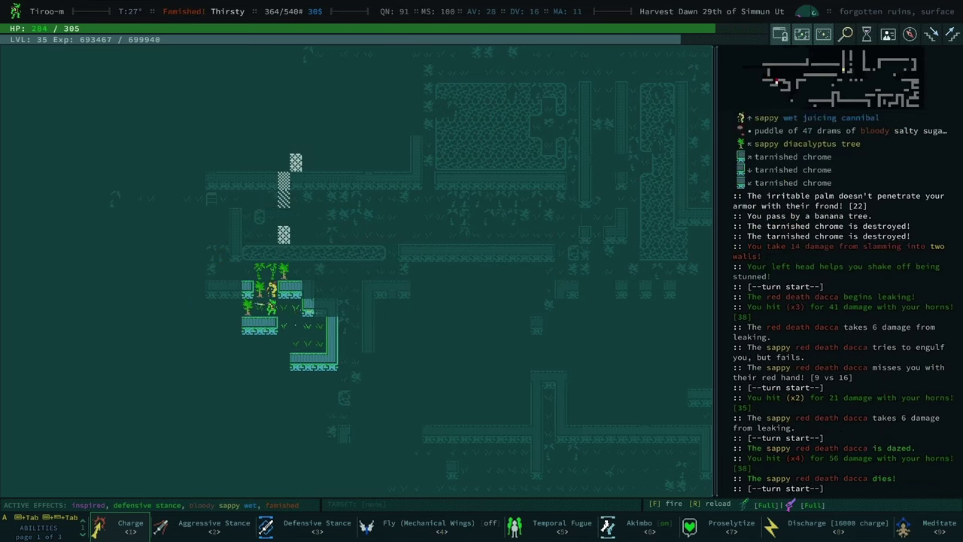
key(KP_0)
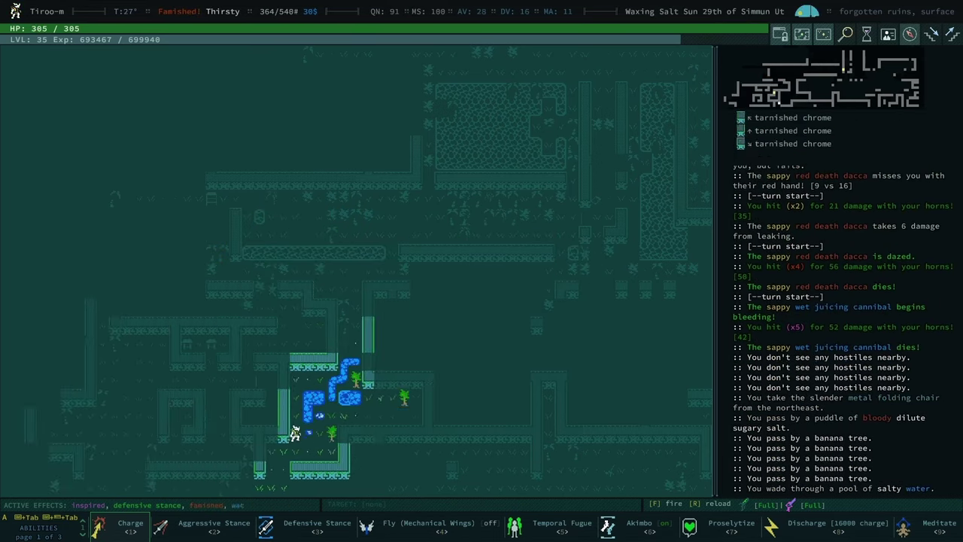
key(space)
key(KP_0)
key(space)
key(KP_1)
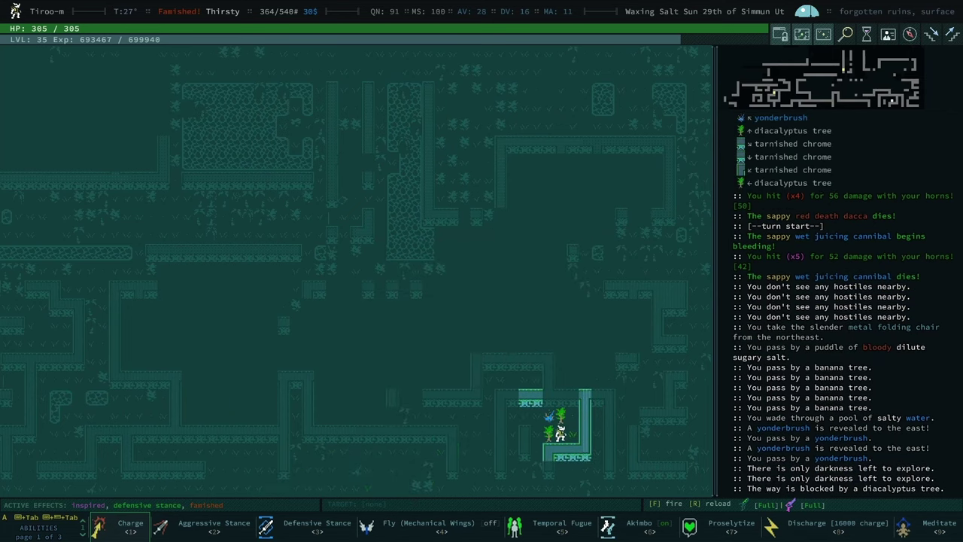
key(KP_1)
key(KP_1)
key(KP_1)
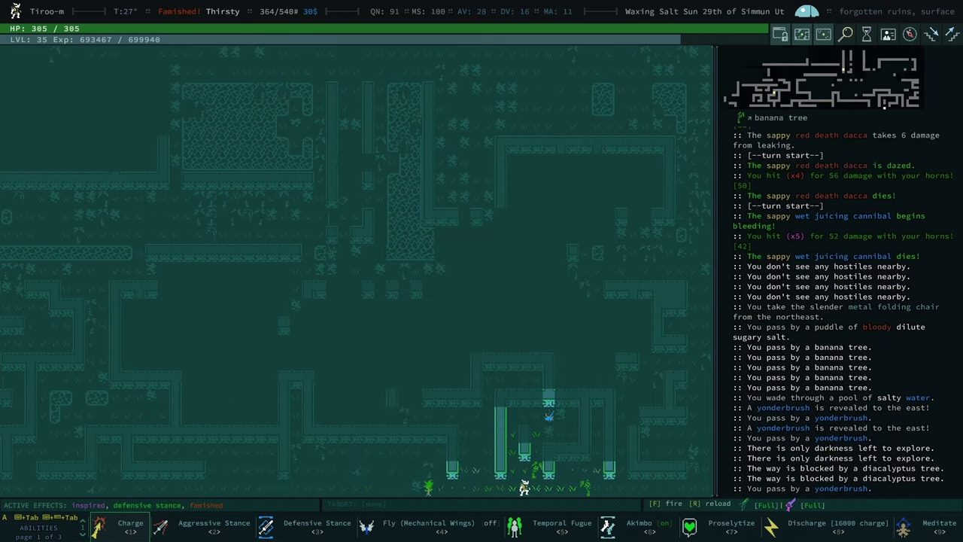
key(KP_6)
key(KP_6)
key(KP_0)
key(space)
Make camp, whip up a quick meal, then cook a dish using congealed love
key(a)
key(KP_6)
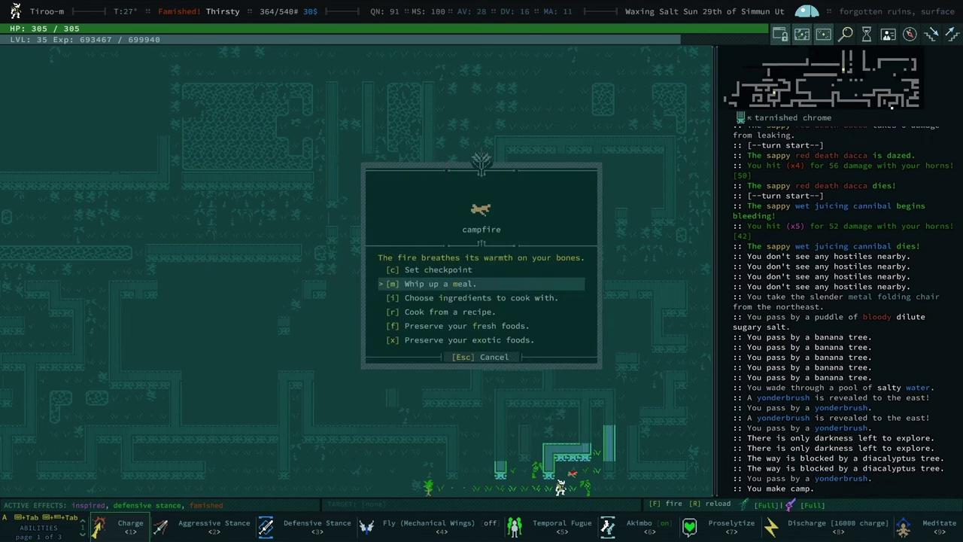
key(m)
key(Down)
key(Return)
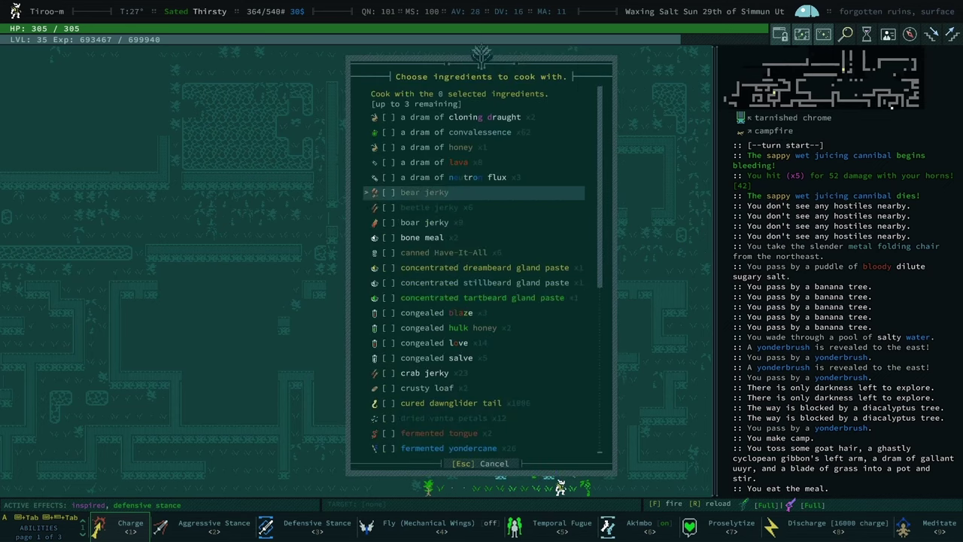
key(Down)
key(Down)
key(Down)
key(Down)
key(Down)
key(Down)
key(space)
key(Down)
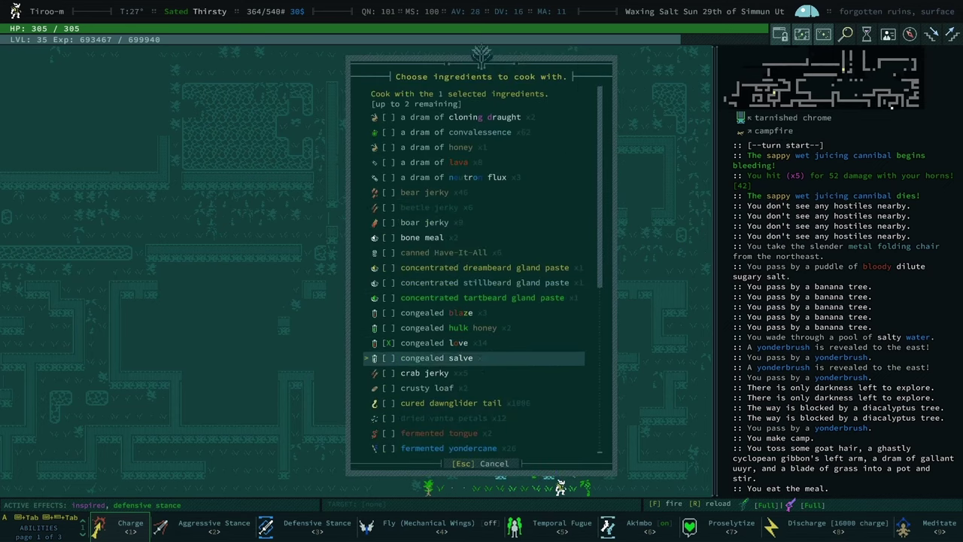
key(Down)
key(Down)
key(Down)
key(Down)
key(Down)
key(Up)
key(Up)
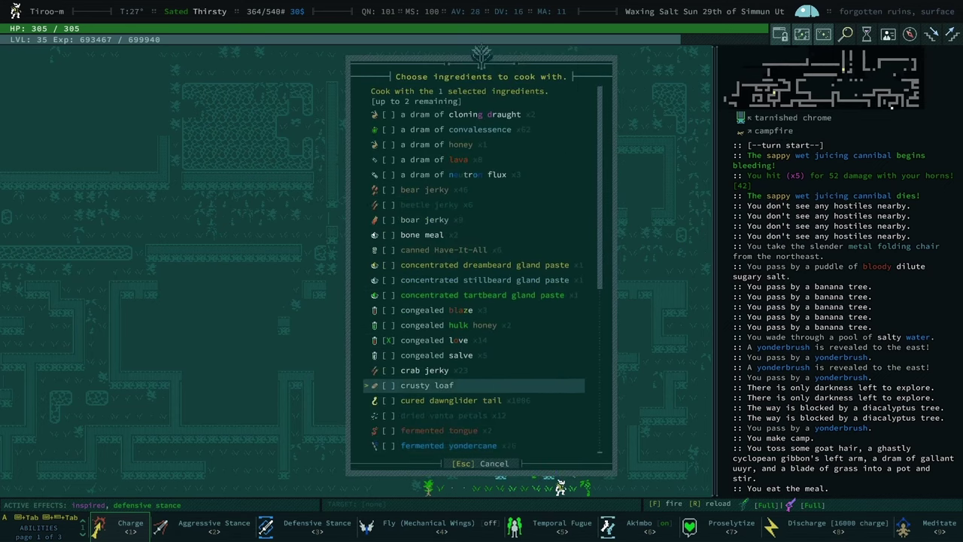
key(Up)
key(Up)
key(Up)
key(space)
key(Return)
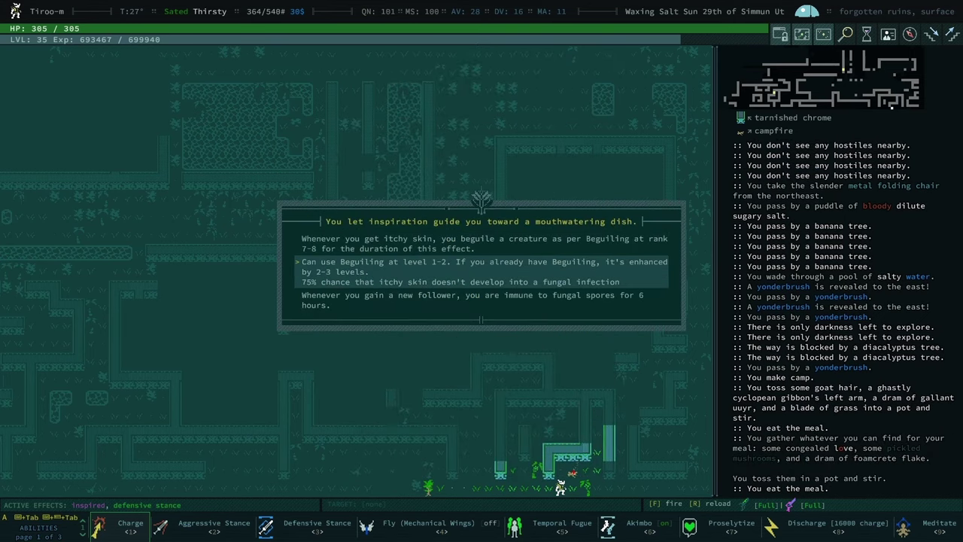
Travel back to Omonporch, walk north then west, and drop down the deep shaft
key(Return)
key(space)
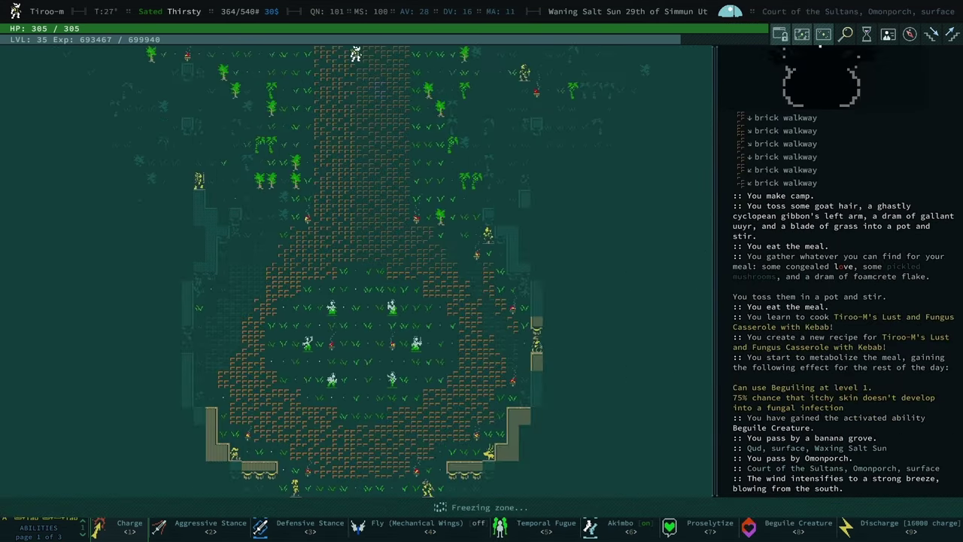
key(Up)
key(Up)
key(Up)
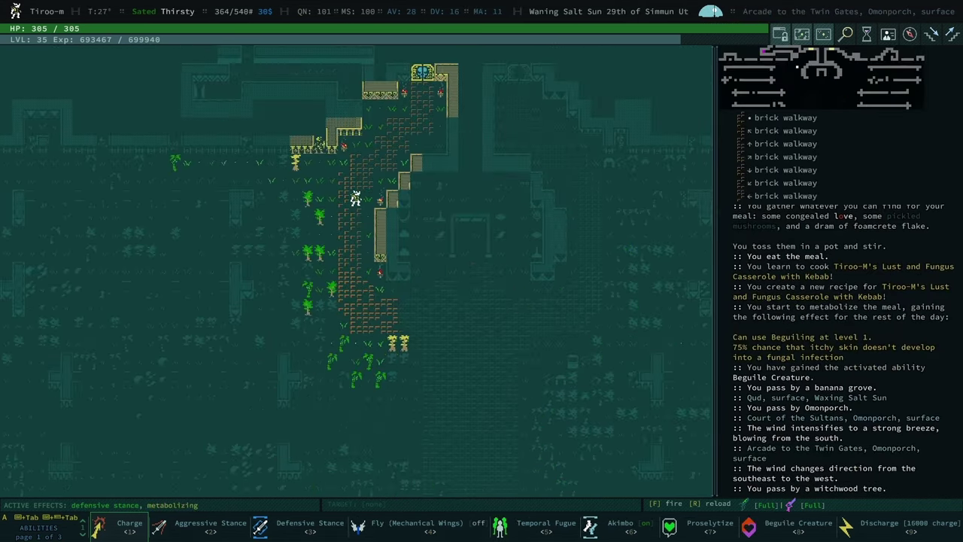
key(Up)
key(Up)
key(Up)
key(Up)
key(Up)
key(Left)
key(Left)
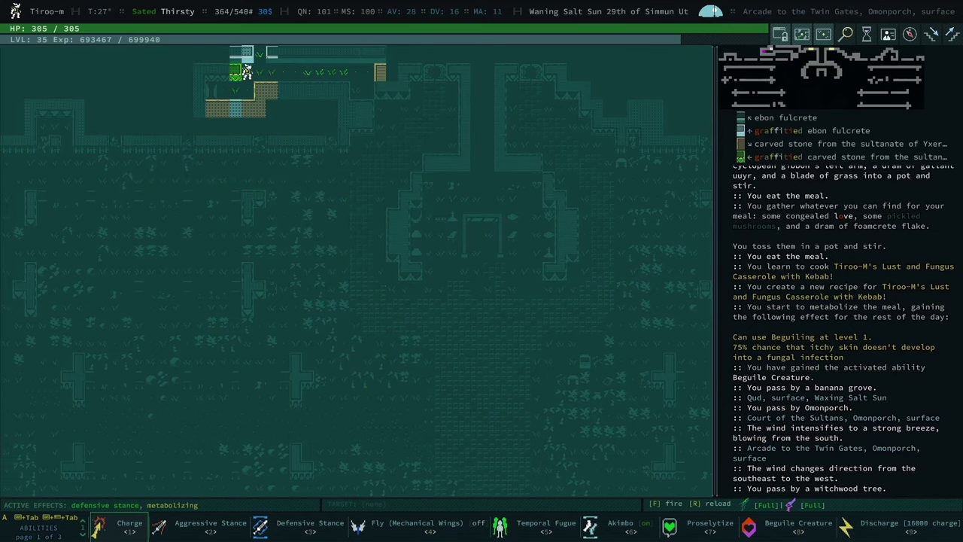
key(Left)
key(Left)
key(Left)
key(Left)
key(Left)
key(Left)
key(Left)
key(Left)
key(Left)
Explore the Tomb of the Eaters corridors and break through the compacted bone wall
key(Left)
key(Left)
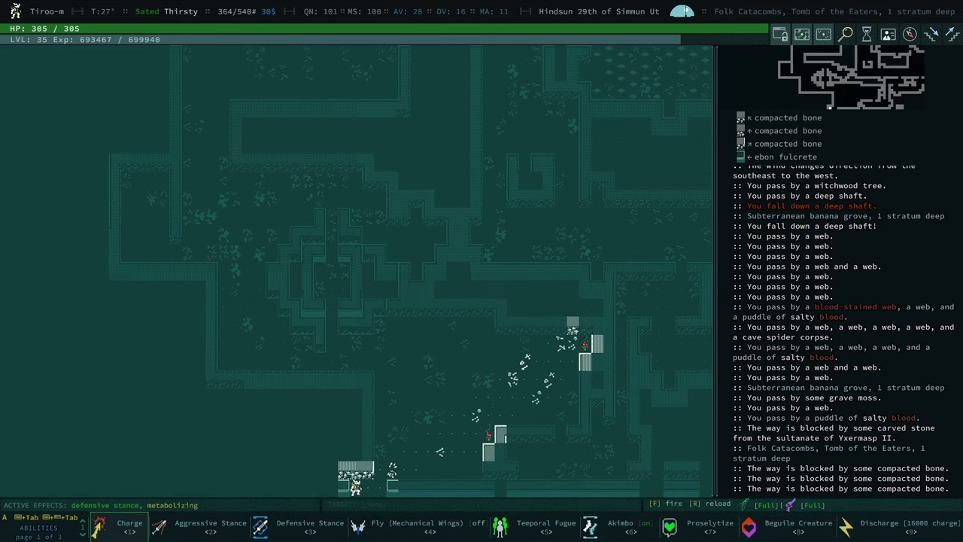
key(Left)
key(Left)
key(Up)
key(Up)
key(Up)
key(Up)
key(Left)
key(Left)
key(Left)
key(Left)
key(Left)
key(Left)
key(Up)
key(Up)
key(Up)
key(Up)
key(Right)
key(Right)
key(Up)
key(Up)
key(Up)
key(Up)
key(Down)
key(Down)
key(Down)
key(Down)
key(0)
key(Up)
key(Up)
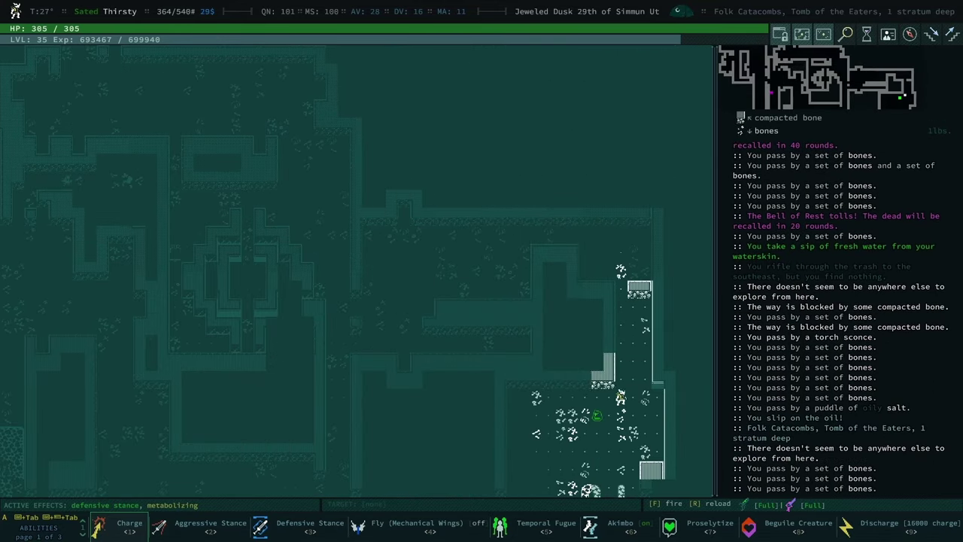
key(Up)
key(Up)
key(Up)
key(Up)
key(Left)
key(Left)
key(Left)
key(Left)
key(Up)
key(Up)
key(Up)
key(Up)
key(Up)
key(Up)
key(Up)
key(Up)
key(Up)
key(Up)
key(Left)
key(Left)
key(ctrl+Down)
key(ctrl+Down)
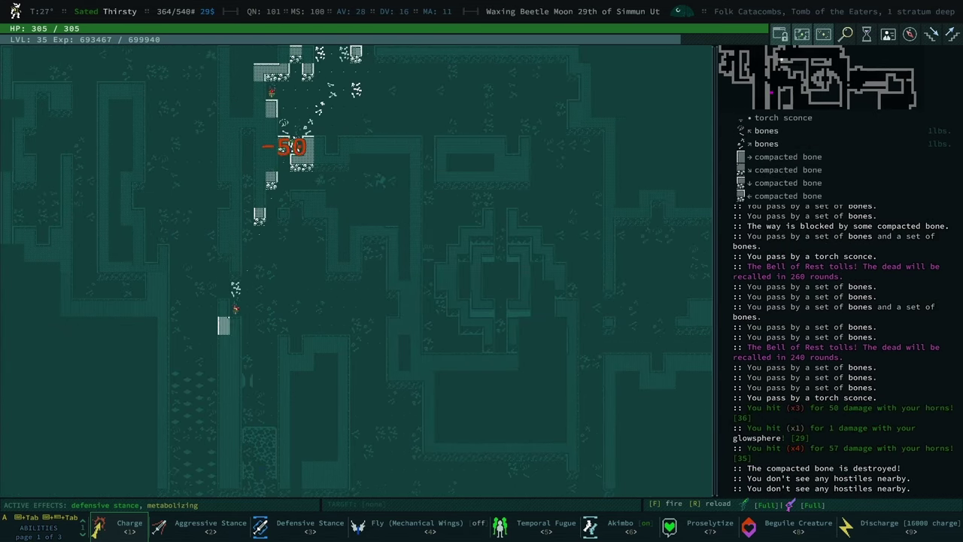
Finish off the salty oily conservator and walk north out of the tomb
key(Down)
key(Down)
key(Down)
key(Down)
key(Down)
key(Down)
key(Down)
key(Down)
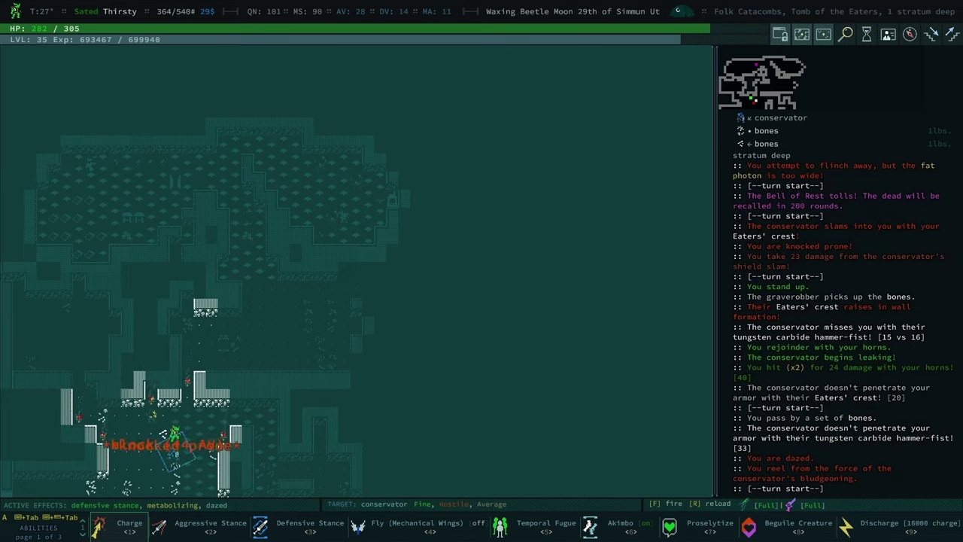
key(Down)
key(Down)
key(Down)
key(Down)
key(Down)
key(Down)
key(Down)
key(Down)
key(Up)
key(Up)
key(Up)
key(Up)
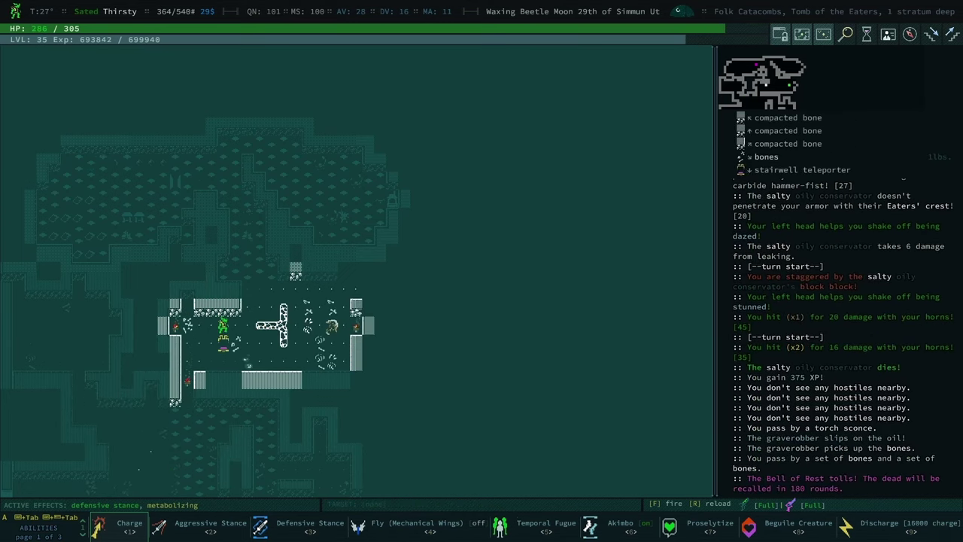
key(Up)
key(Up)
key(Up)
Travel to Agyra via points of interest and report the repulsive device
key(BackSpace)
key(Down)
key(Down)
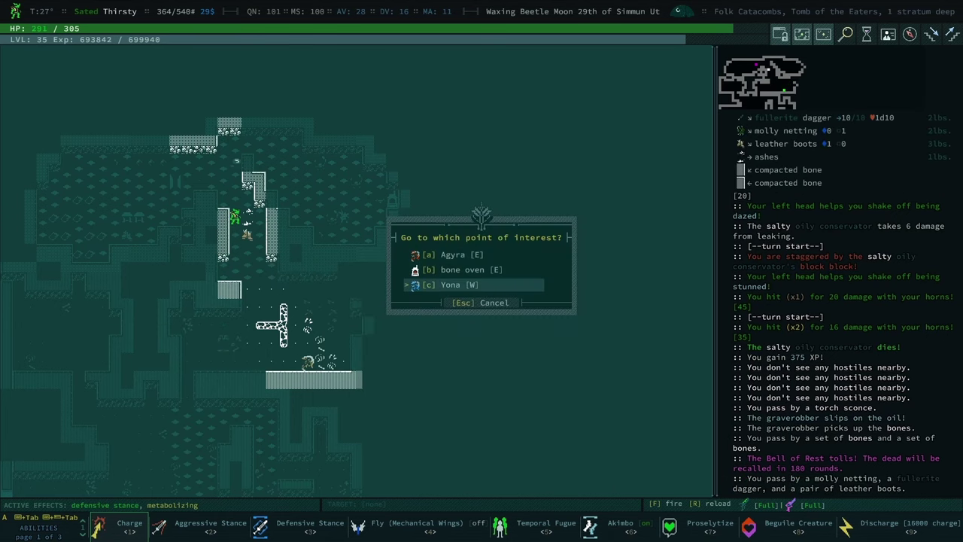
key(Up)
key(Up)
key(Return)
key(space)
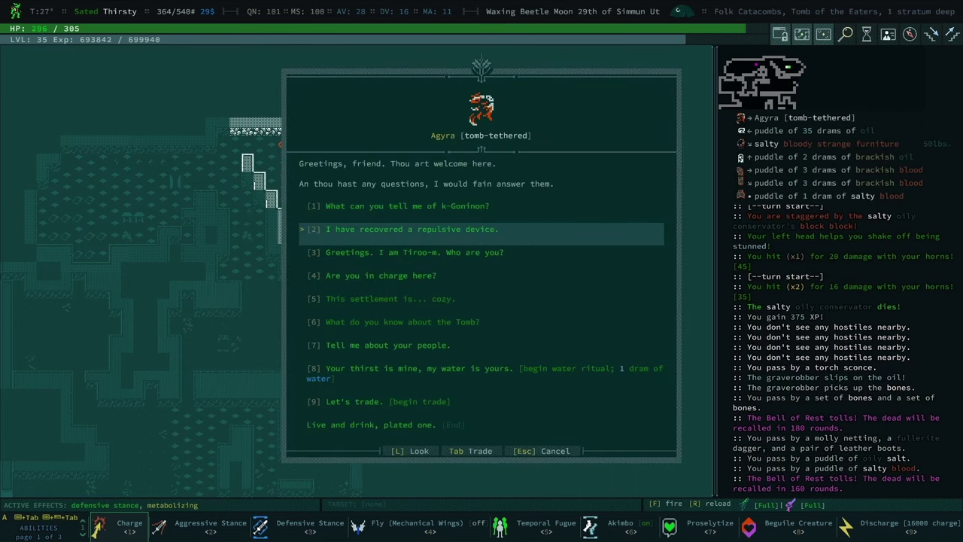
key(1)
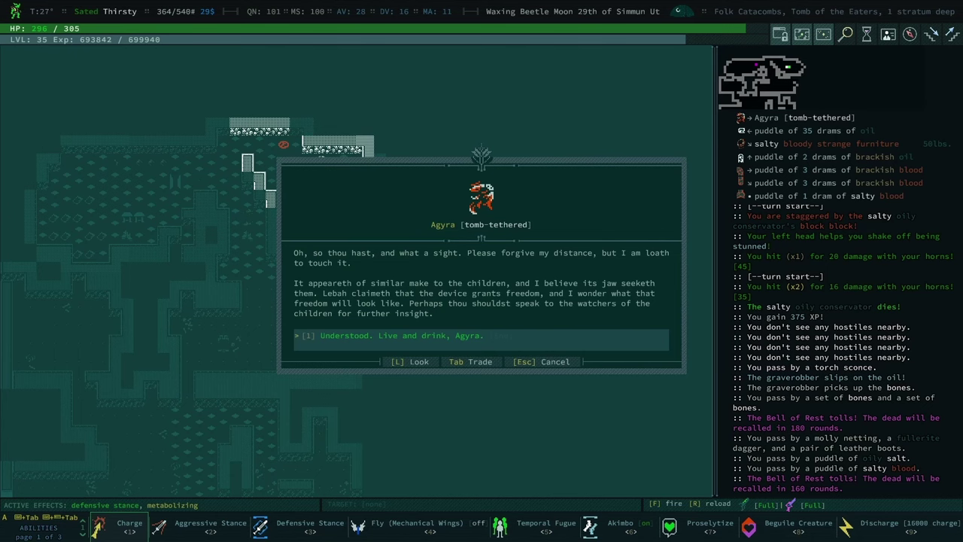
End Agyra's conversation and travel west toward Yona, disassembling junk for tinkering bits
key(1)
key(BackSpace)
key(Escape)
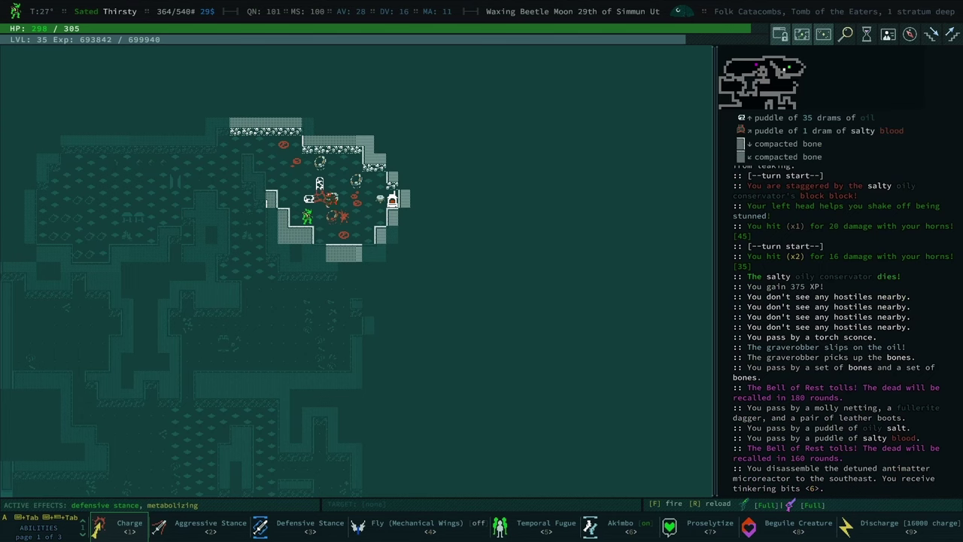
key(KP_7)
key(KP_7)
key(KP_7)
key(KP_7)
key(KP_7)
key(KP_7)
key(KP_7)
key(KP_7)
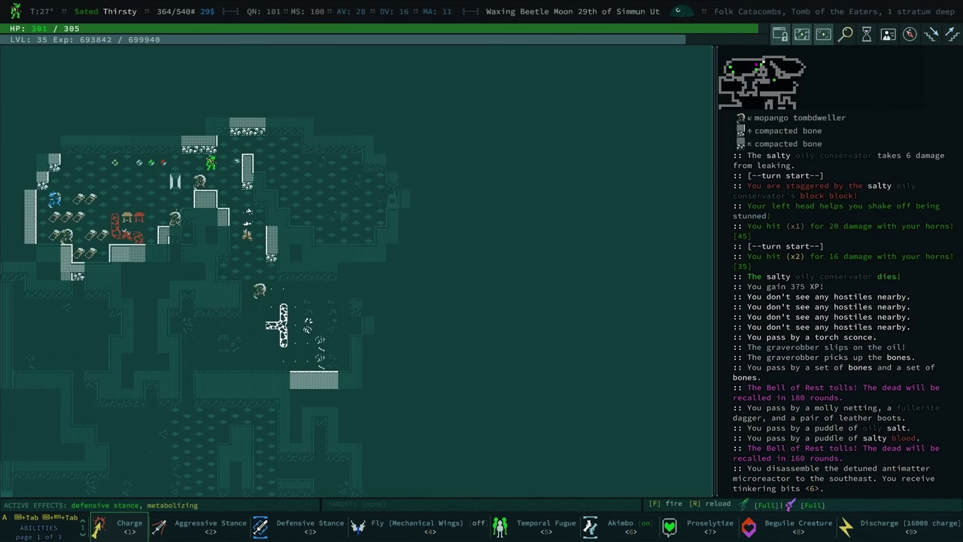
key(KP_4)
key(KP_4)
key(KP_4)
key(KP_4)
key(KP_4)
key(KP_4)
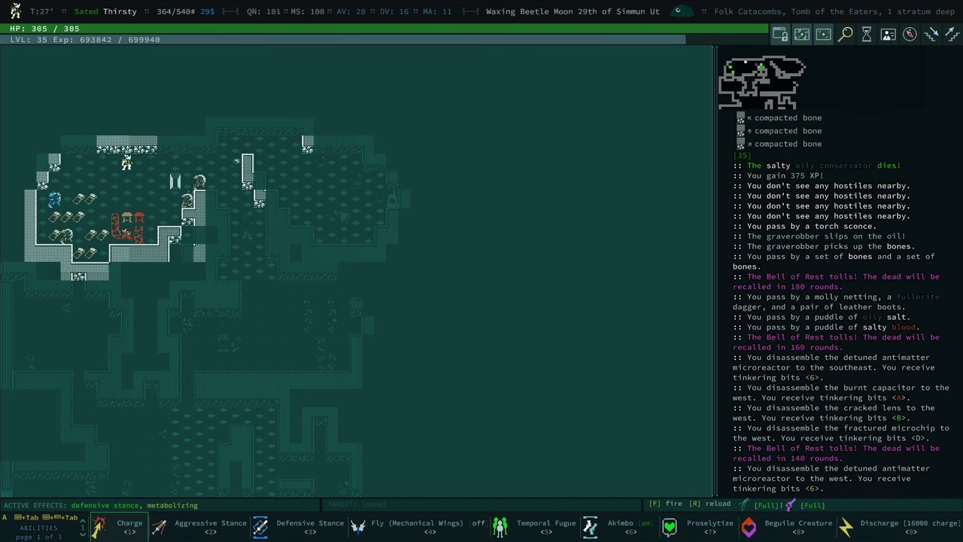
key(KP_4)
key(KP_4)
key(KP_4)
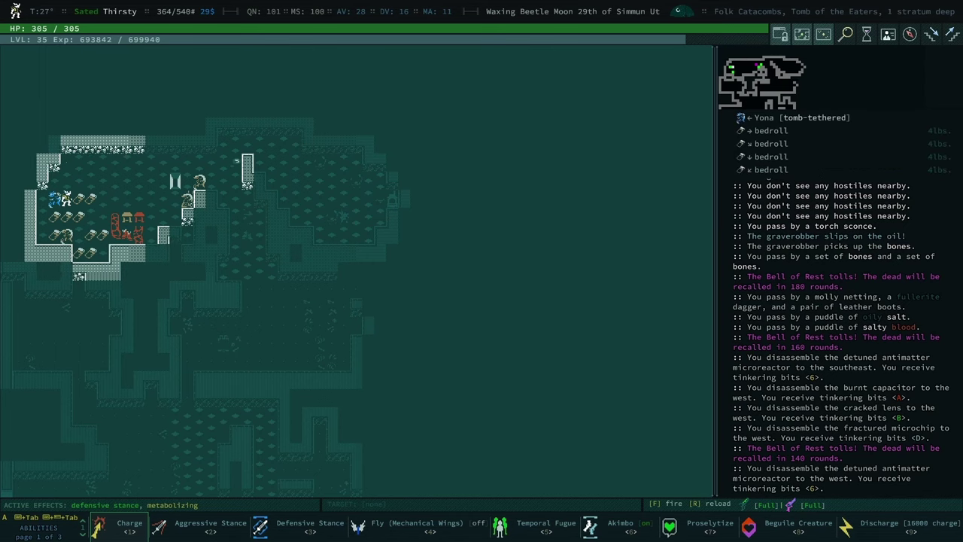
key(space)
Ask Yona about the device, view eir description, leave without handing it over, walk east
key(KP_2)
key(1)
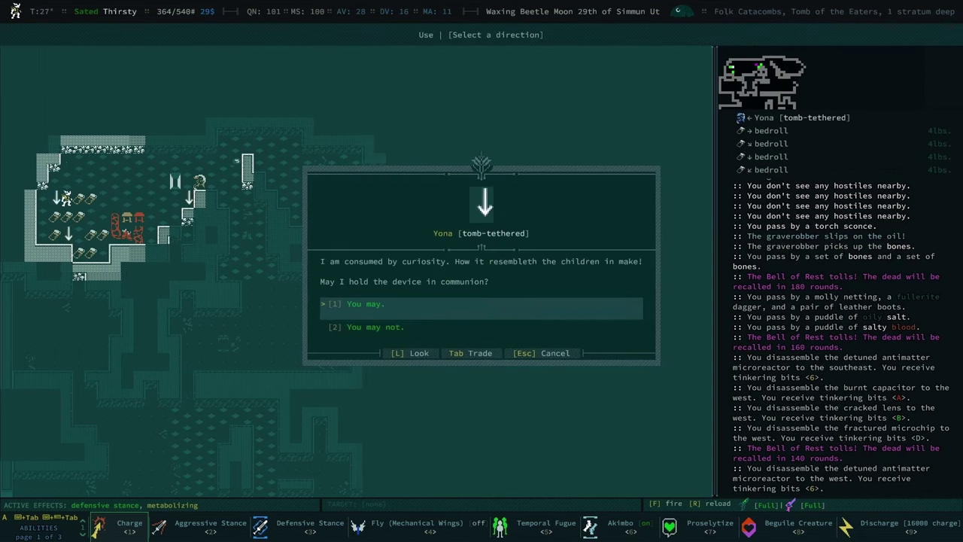
key(Down)
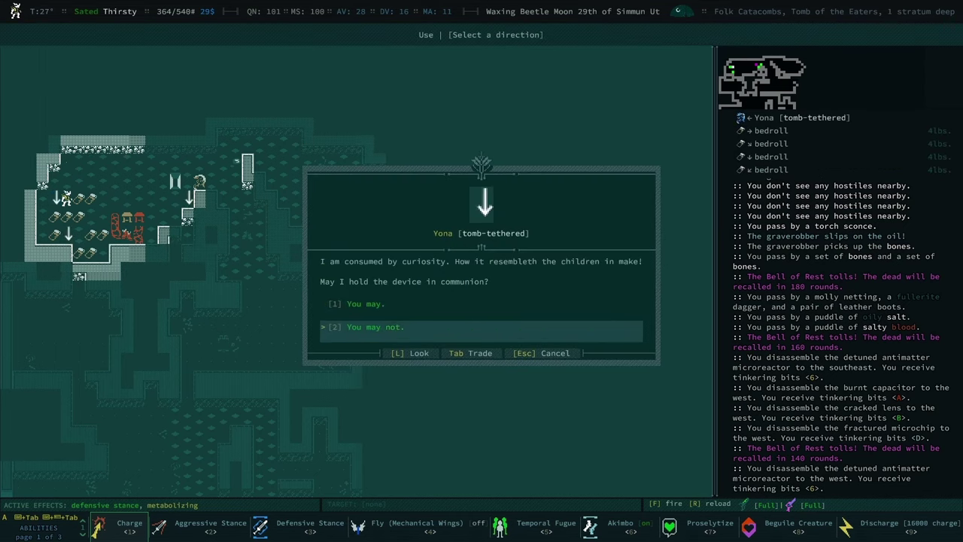
key(Down)
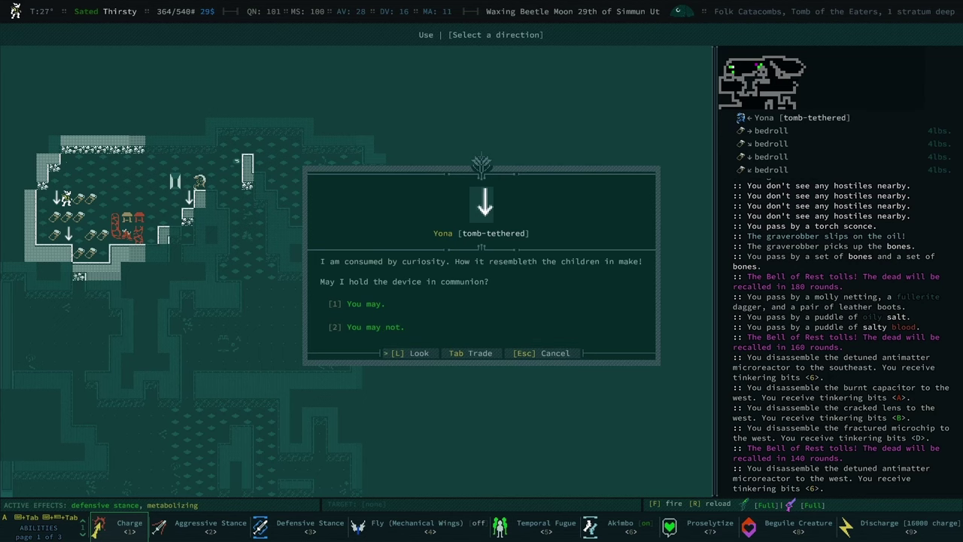
key(Return)
key(space)
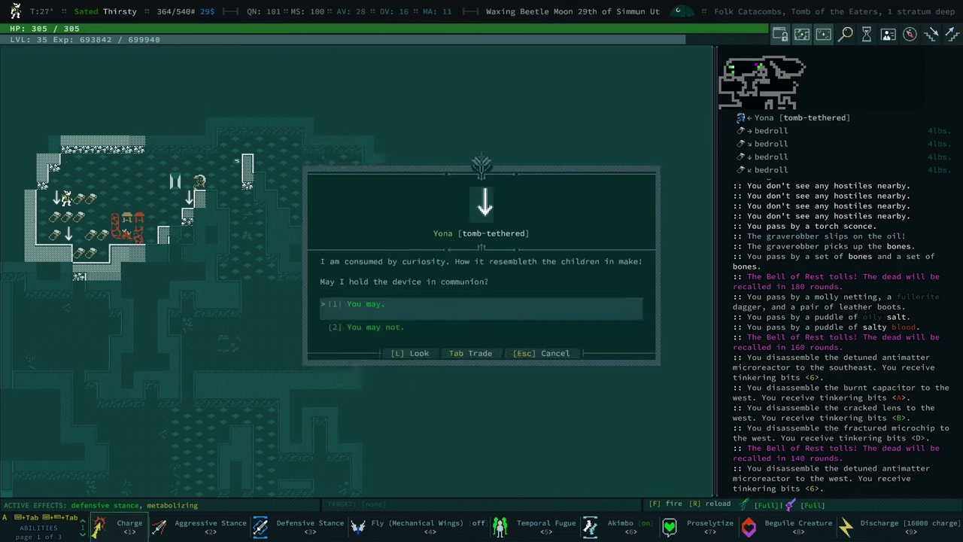
key(Escape)
key(Right)
key(Right)
key(Right)
key(Right)
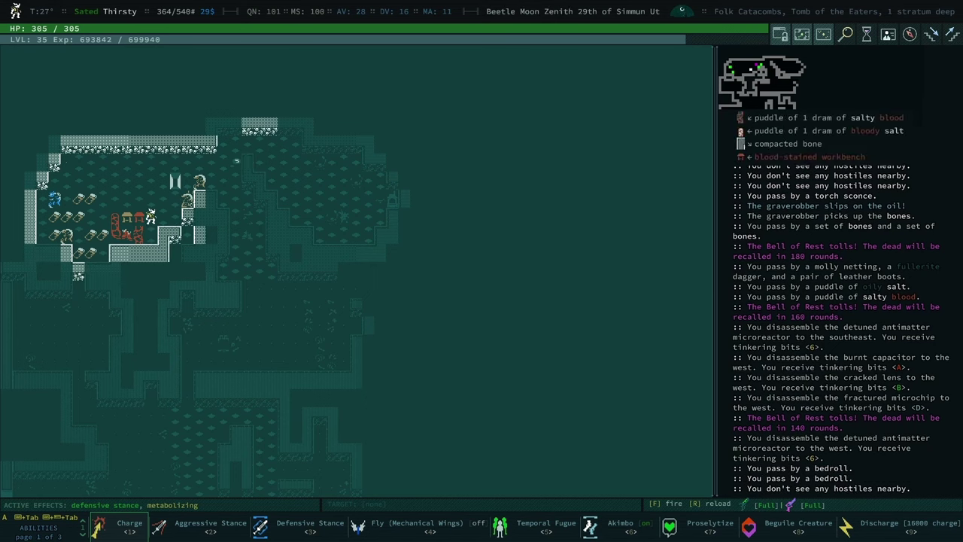
key(Right)
key(Right)
key(Left)
key(Left)
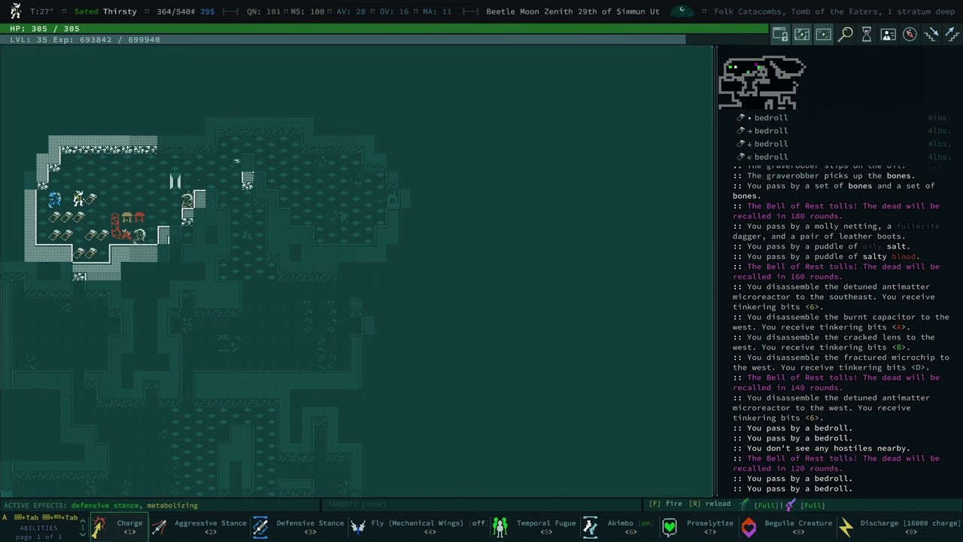
Auto-explore the eastern tomb to learn Azor's location, then return to Dagasha and examine em
key(BackSpace)
key(a)
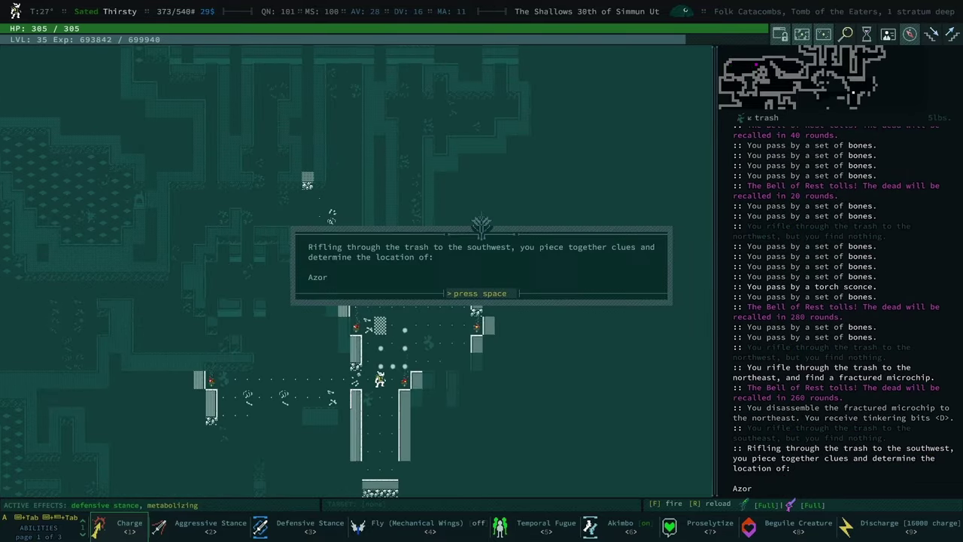
key(space)
key(space)
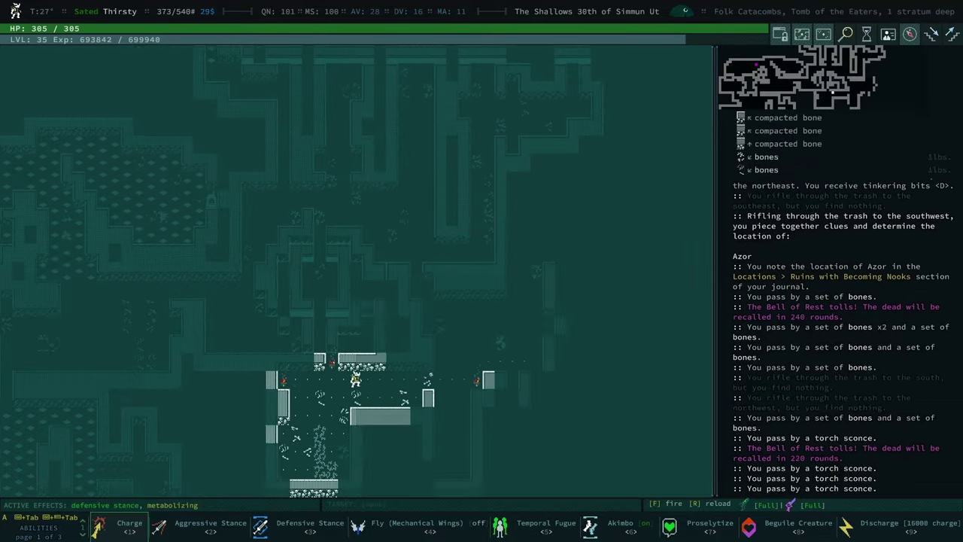
key(BackSpace)
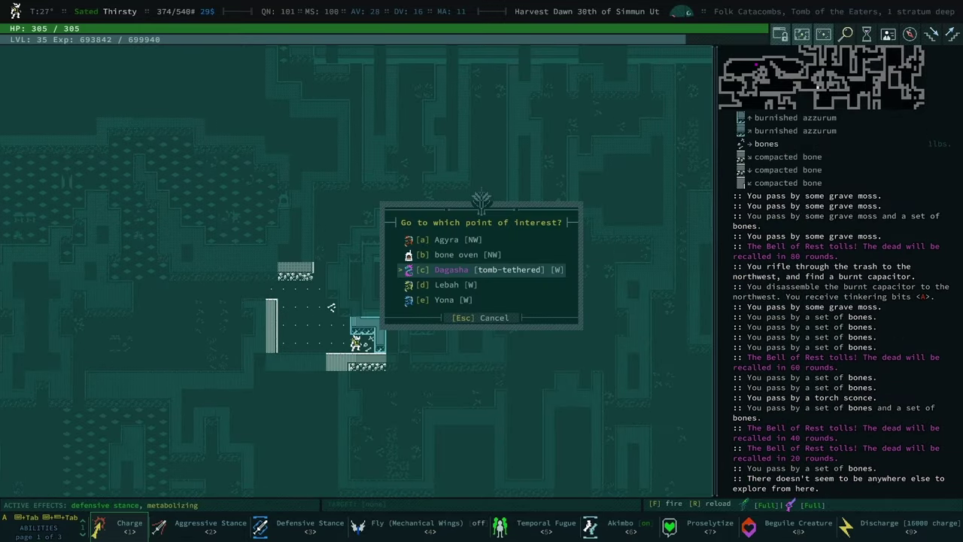
key(Return)
key(l)
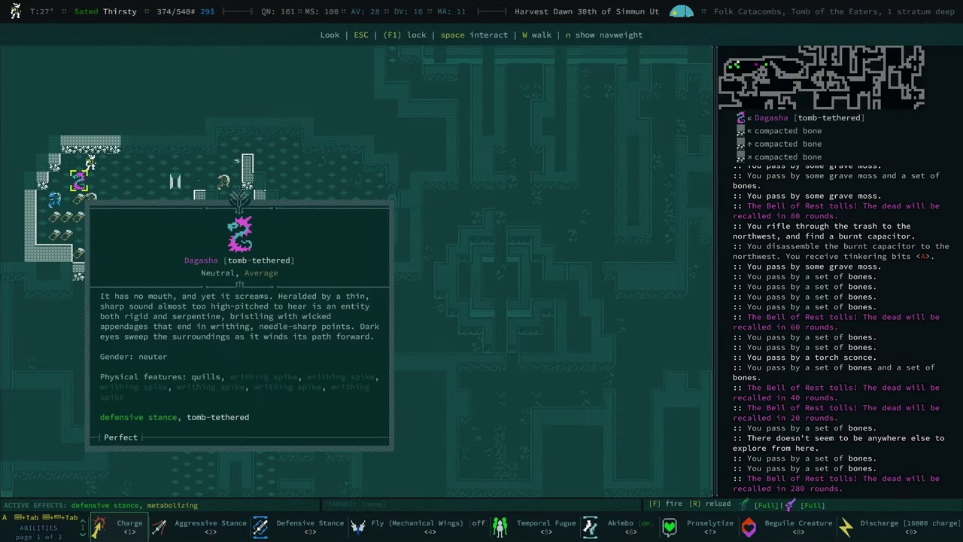
Let Yona hold the repulsive device, then end the conversation
key(Escape)
key(space)
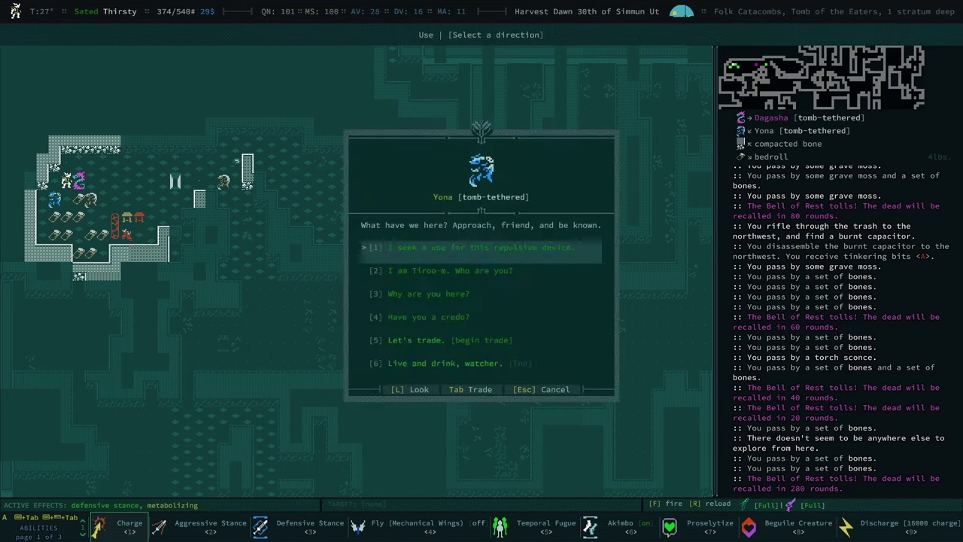
key(1)
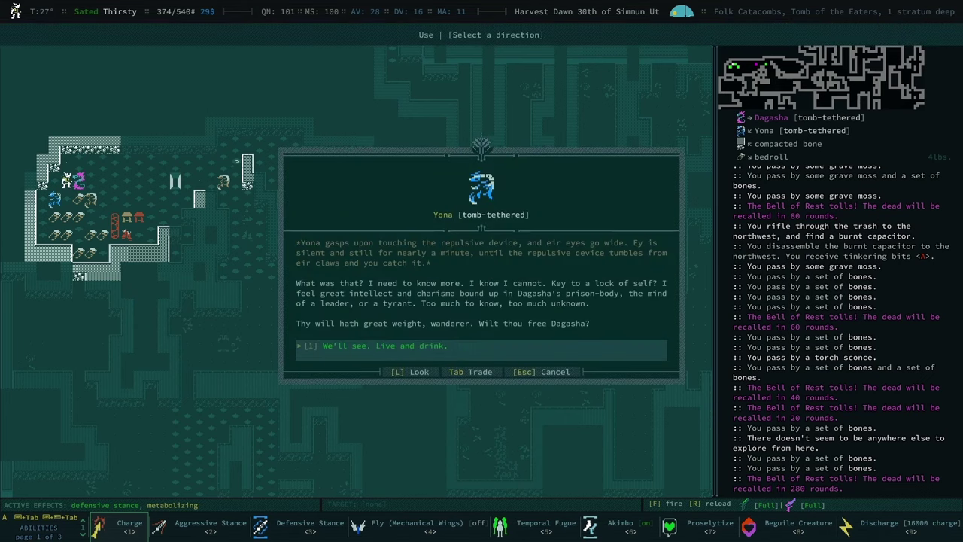
key(1)
Offer Dagasha the repulsive device, then ask whether ey is all right and what's next
key(space)
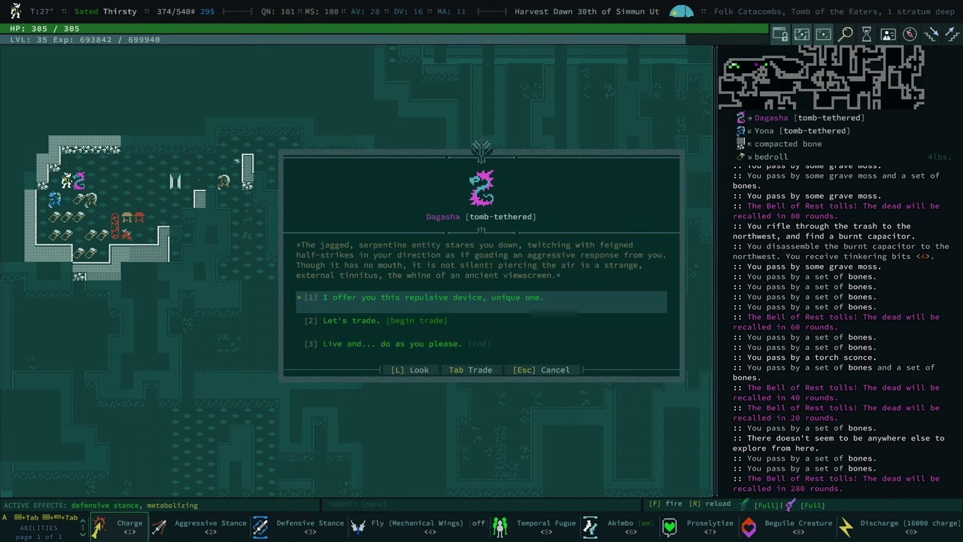
key(1)
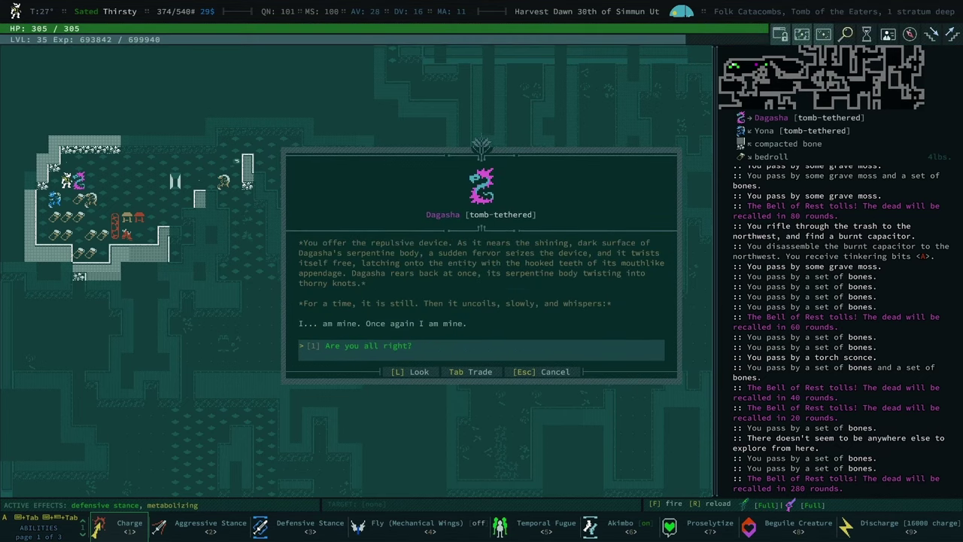
key(1)
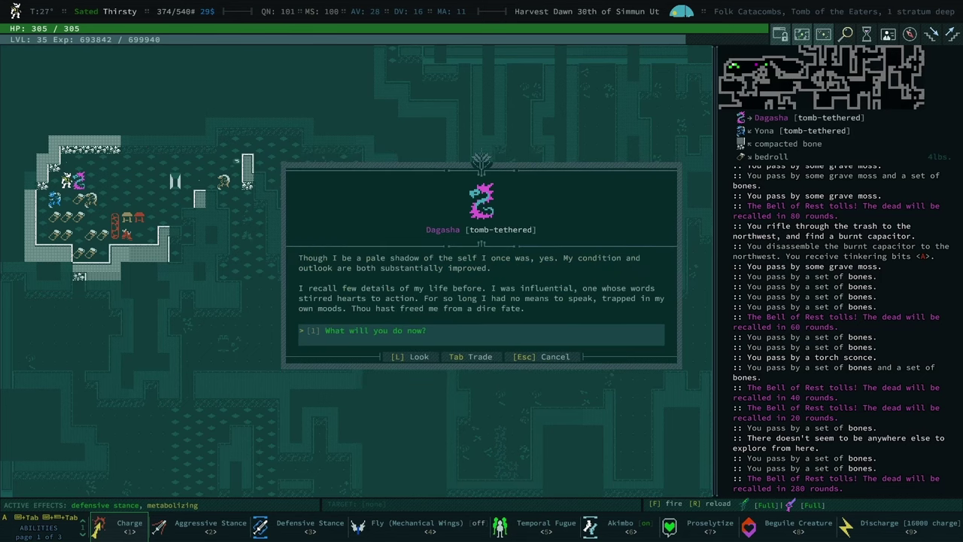
key(1)
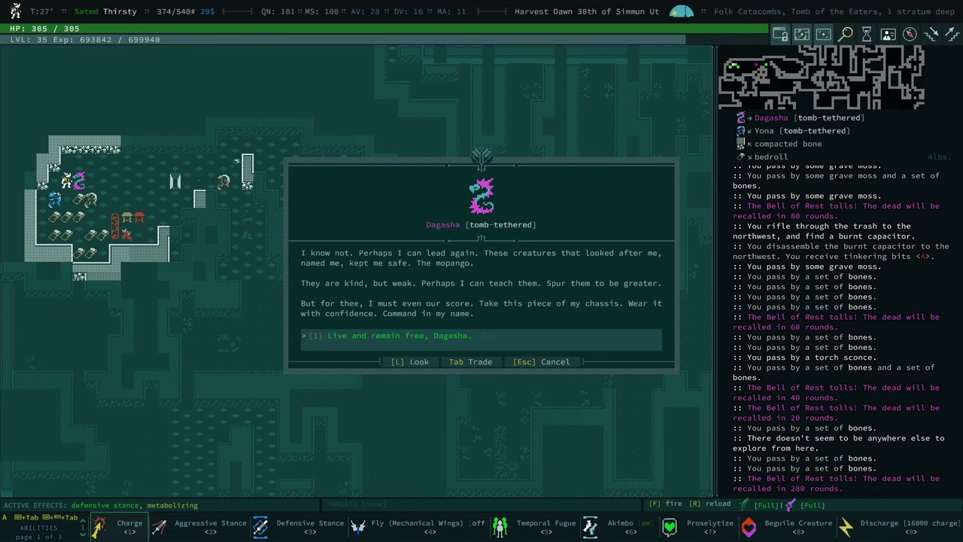
Bid Dagasha to live free, completing Fraying Favorites and receiving Dagasha's spur
key(1)
key(space)
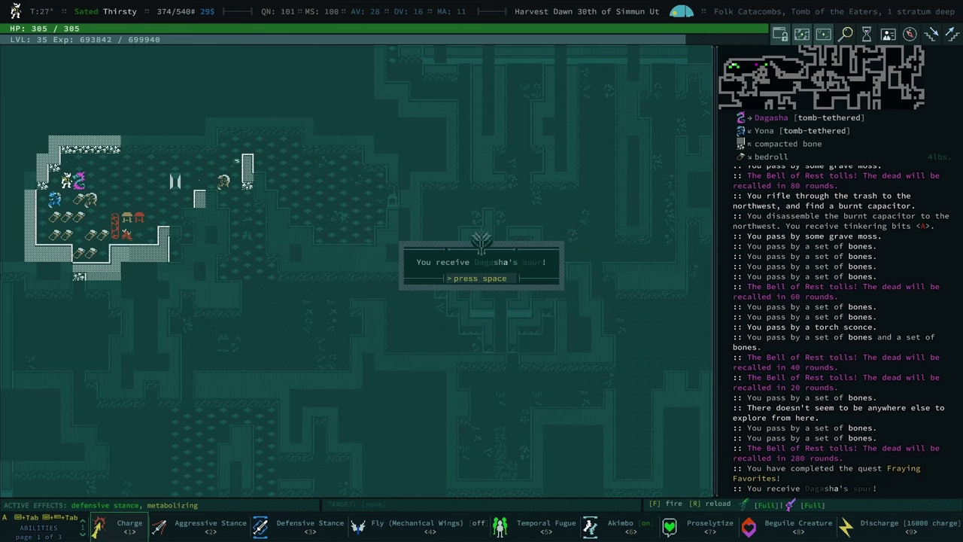
key(space)
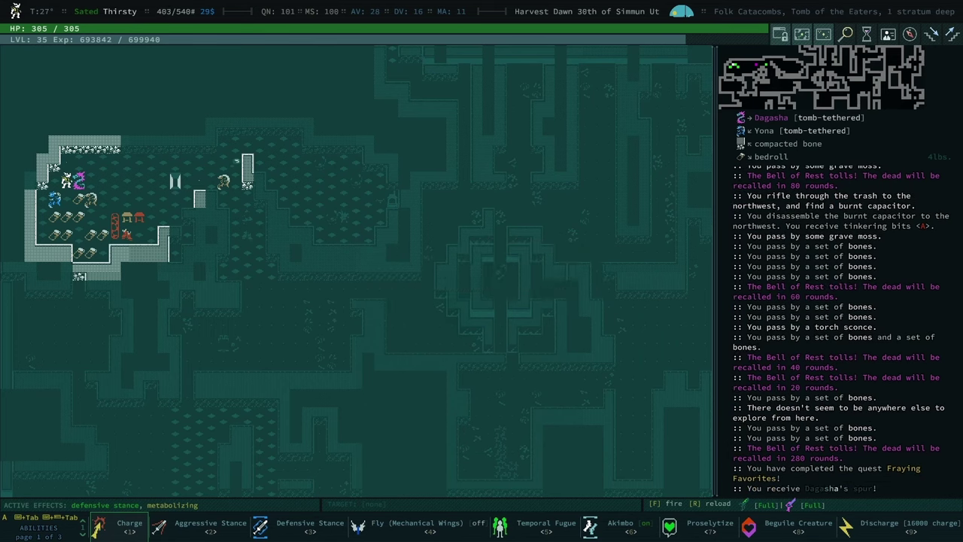
Read Dagasha's spur description in the inventory and browse its body-slot choices without equipping
key(i)
key(Down)
key(Down)
key(Down)
key(Down)
key(Return)
key(Down)
key(Down)
key(Return)
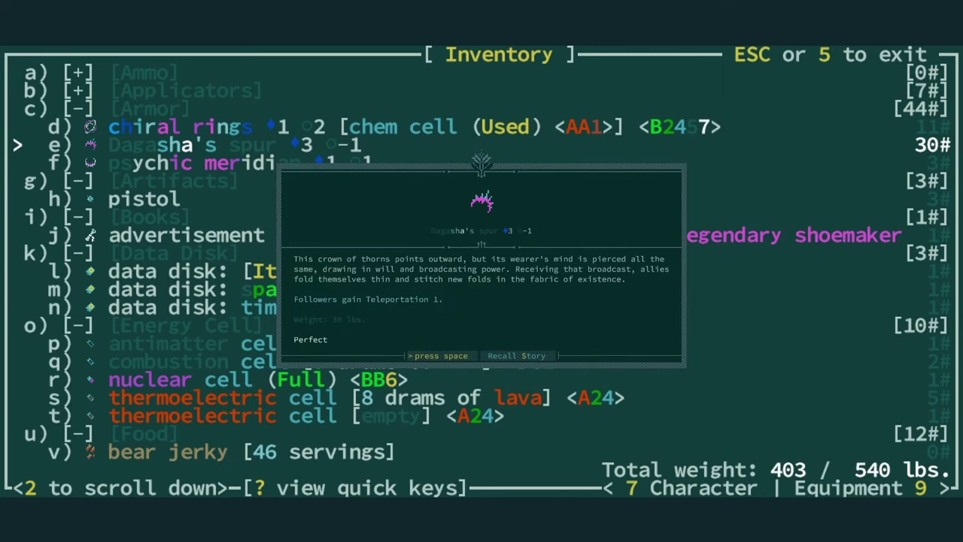
key(space)
key(Down)
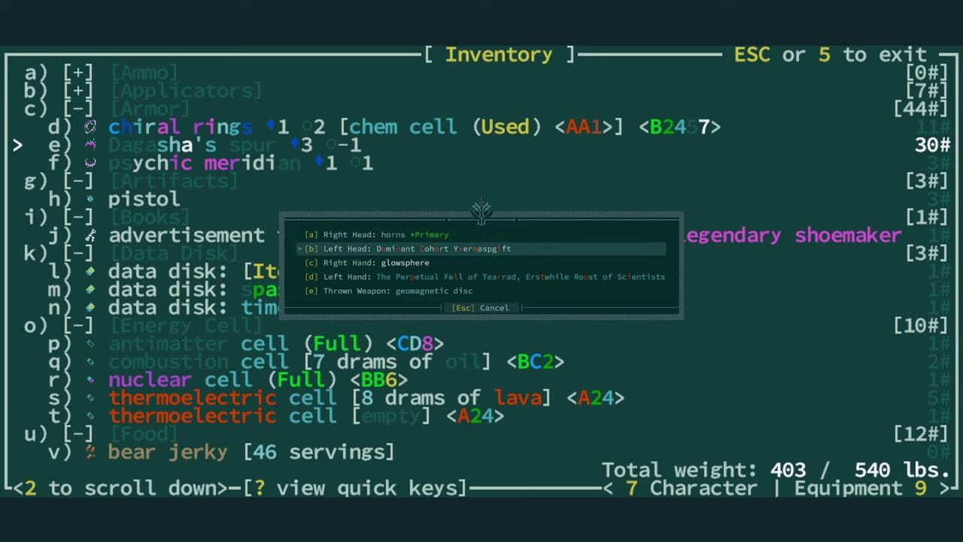
key(Down)
key(Down)
key(Down)
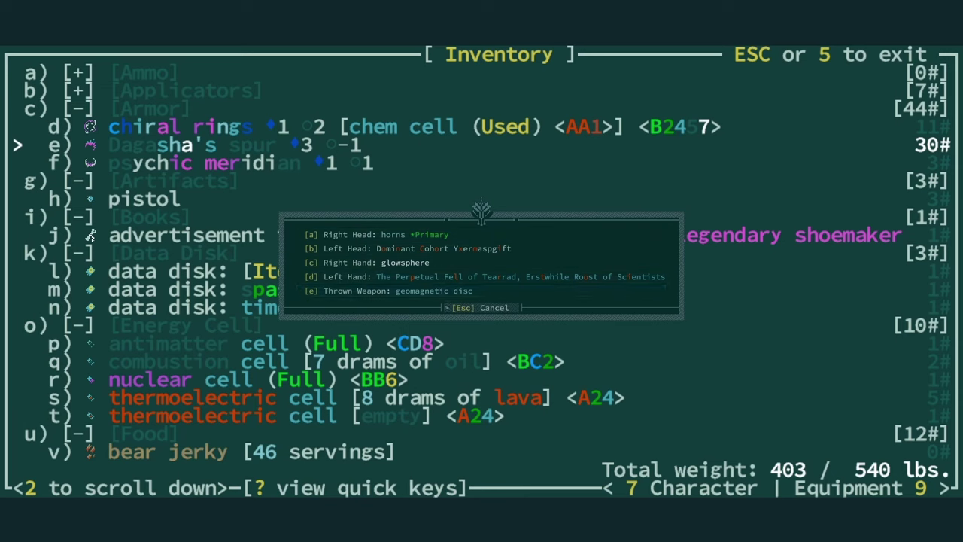
key(Escape)
key(Escape)
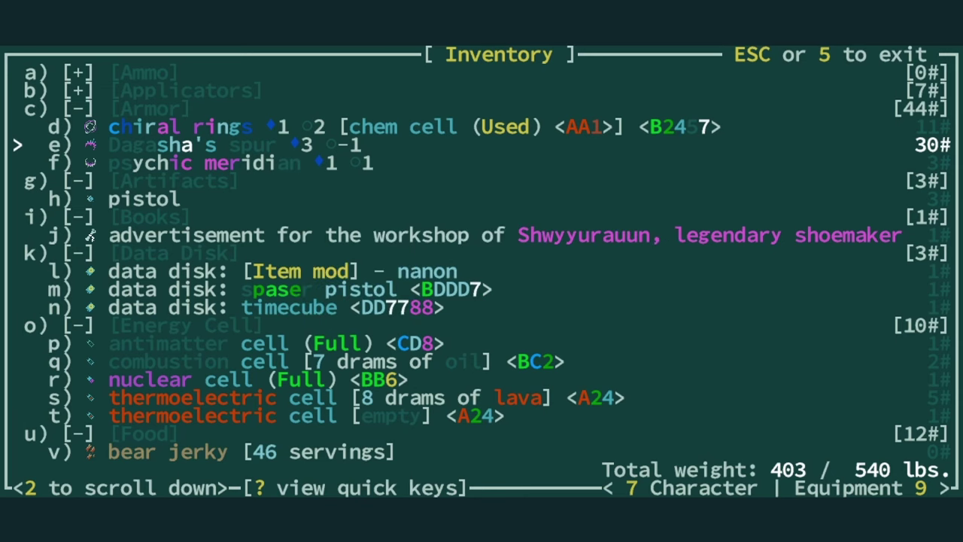
key(Escape)
key(0)
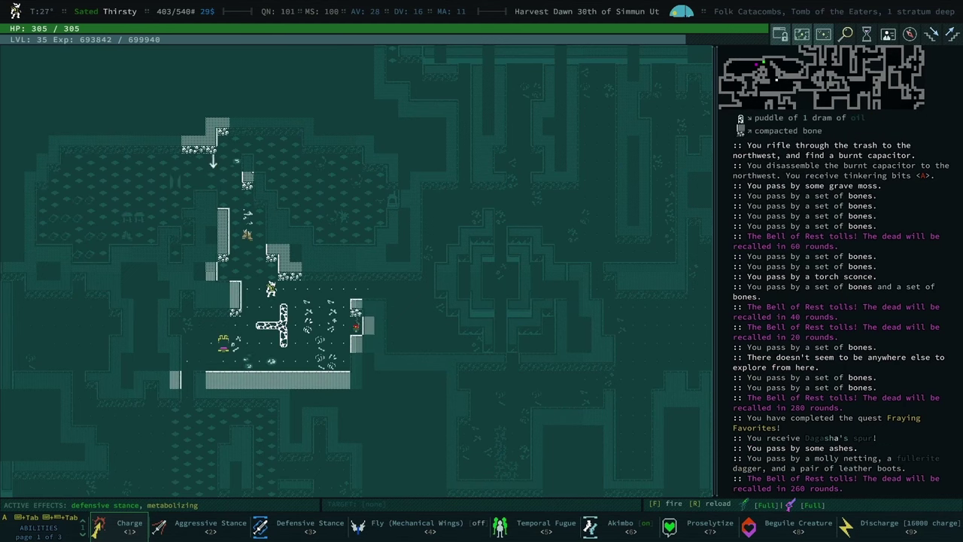
Take the teleporter and stairs up, cross the Tomb of the Eaters corridor, reach the Crematory
key(0)
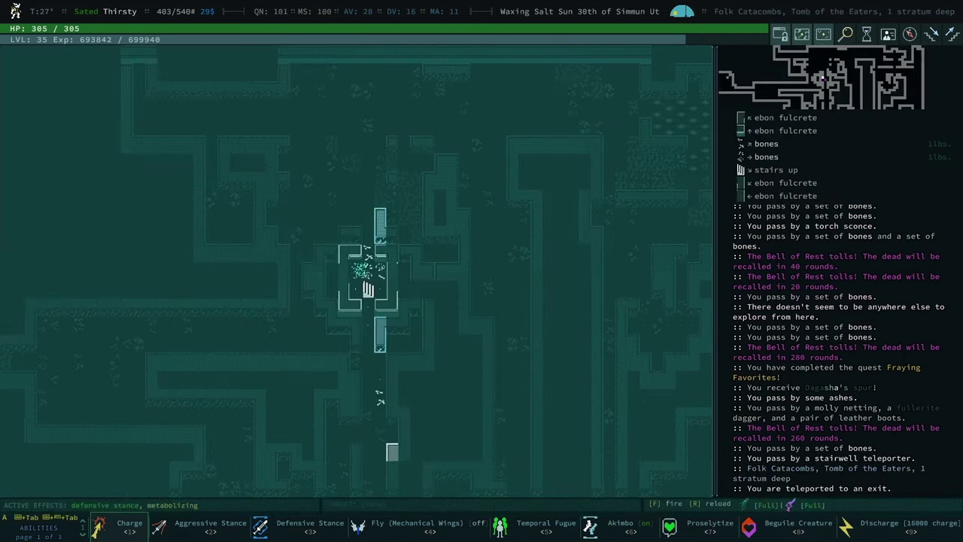
key(0)
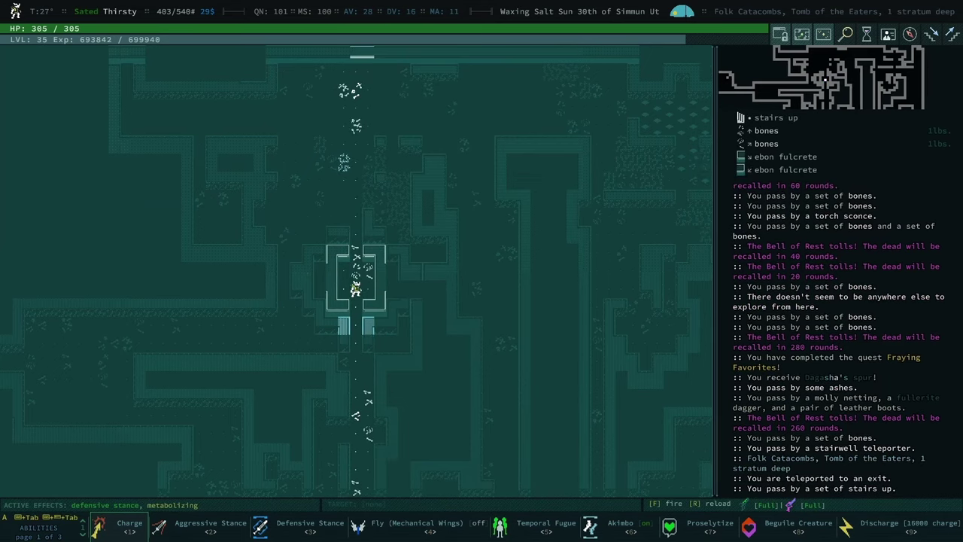
key(shift+comma)
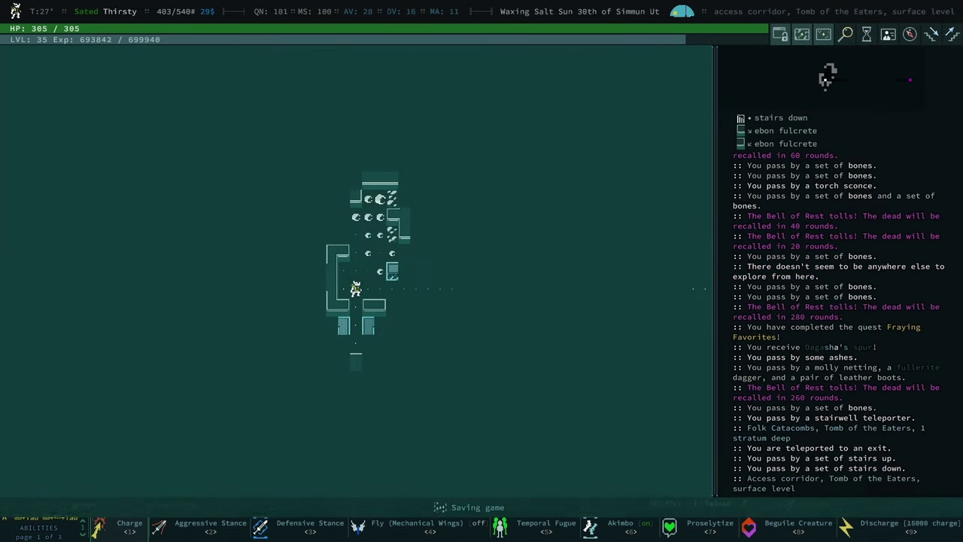
key(0)
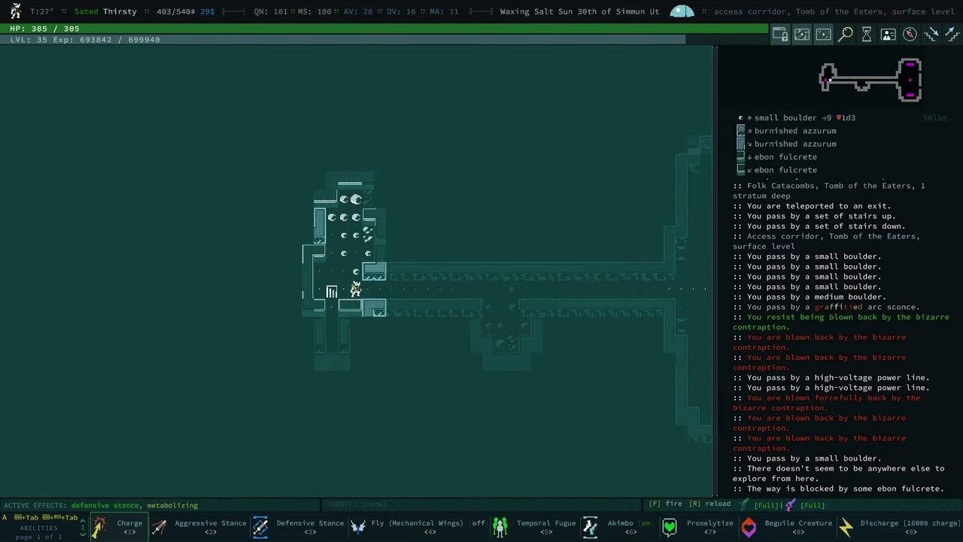
key(shift+comma)
key(shift+period)
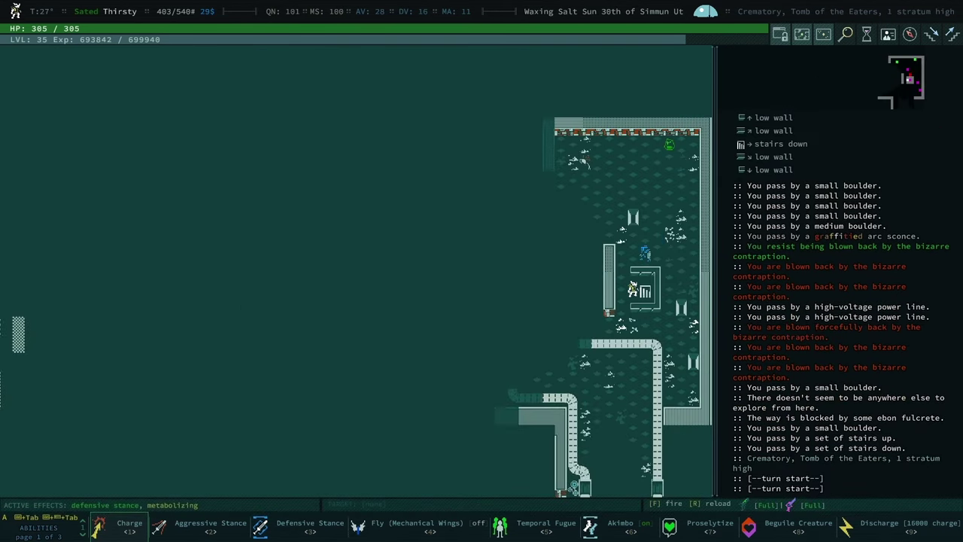
Melee the oily conservator until it dies
key(Up)
key(Up)
key(Up)
key(Up)
key(Up)
key(Up)
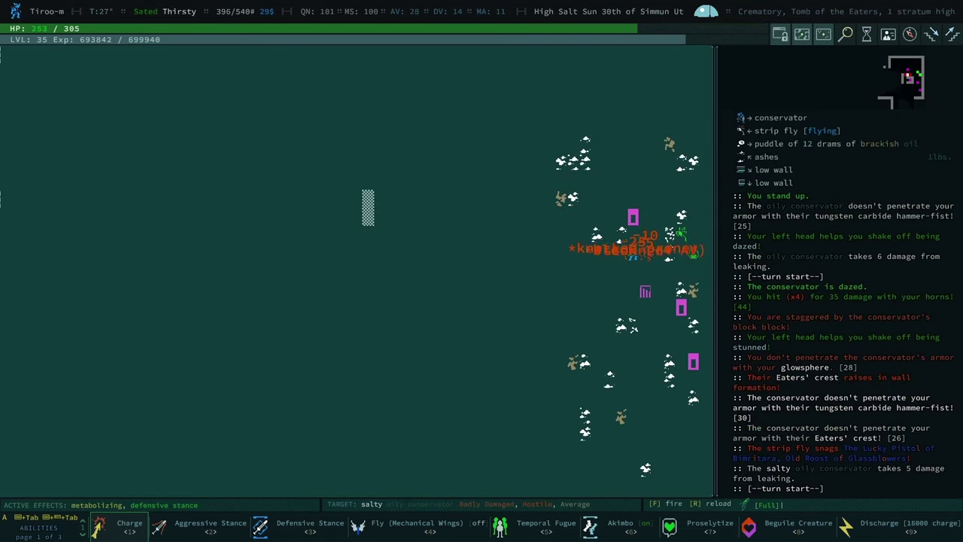
key(Up)
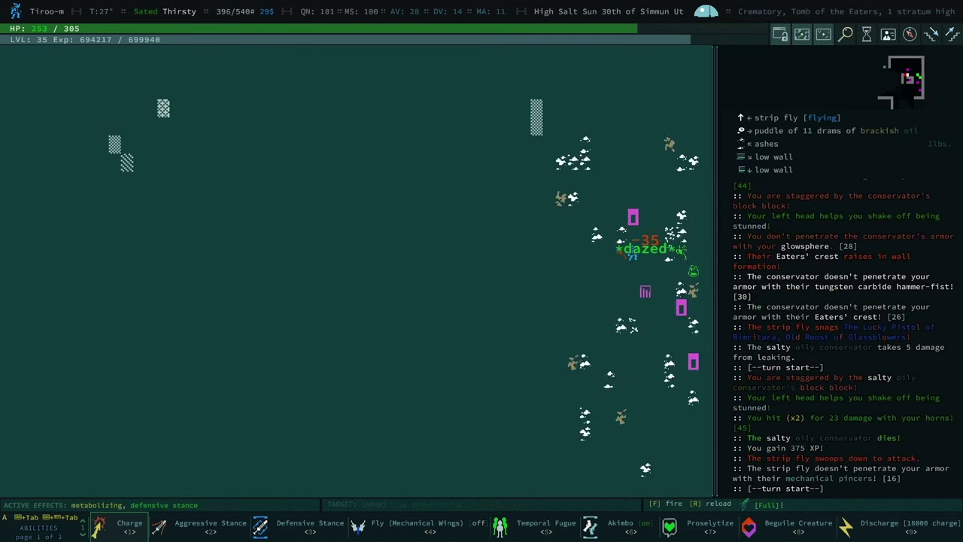
key(Up)
key(Up)
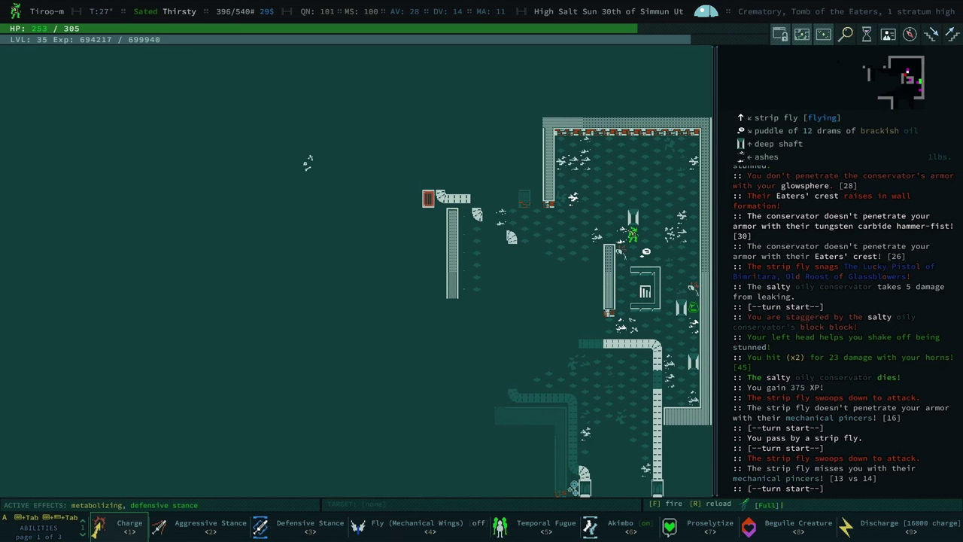
Kill the strip fly while Temporal Fugue copies act, then open the inventory
key(alt)
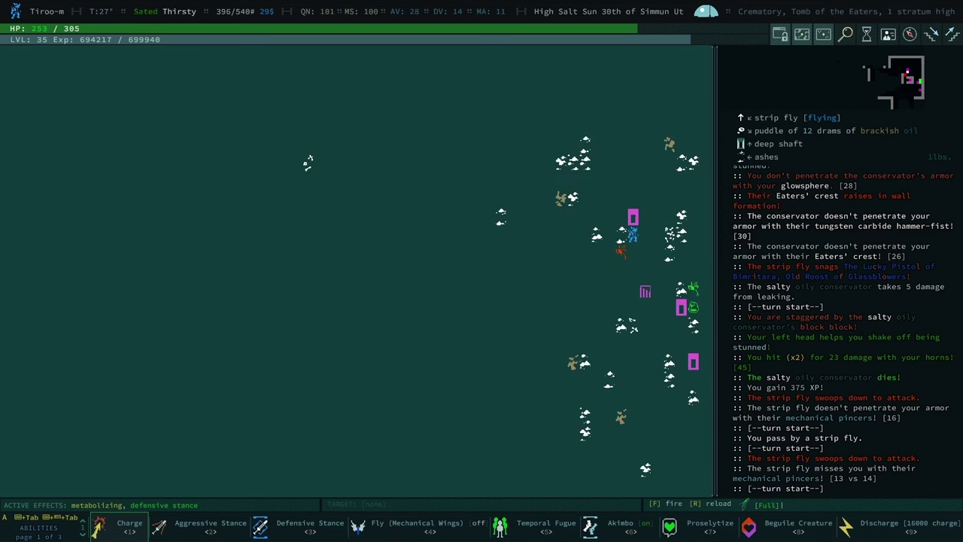
key(Return)
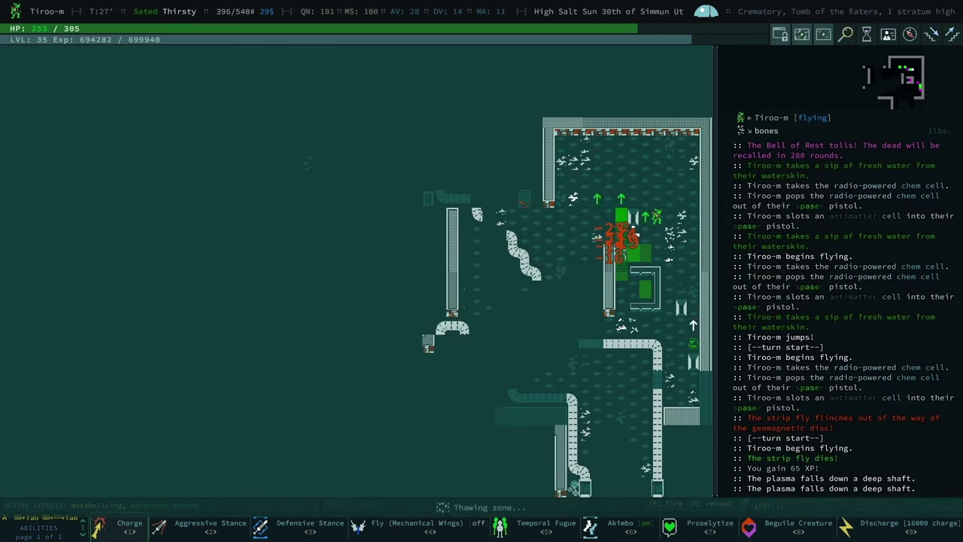
key(Return)
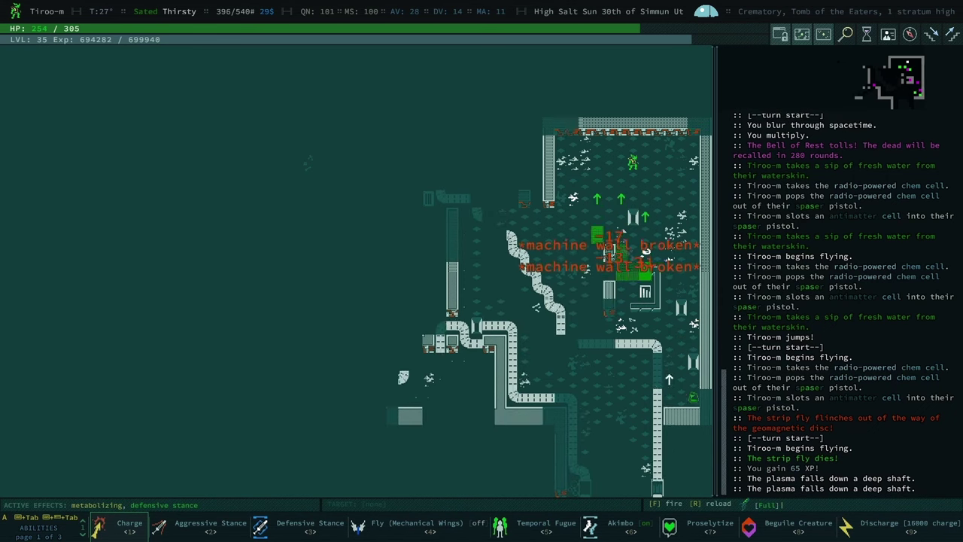
key(Return)
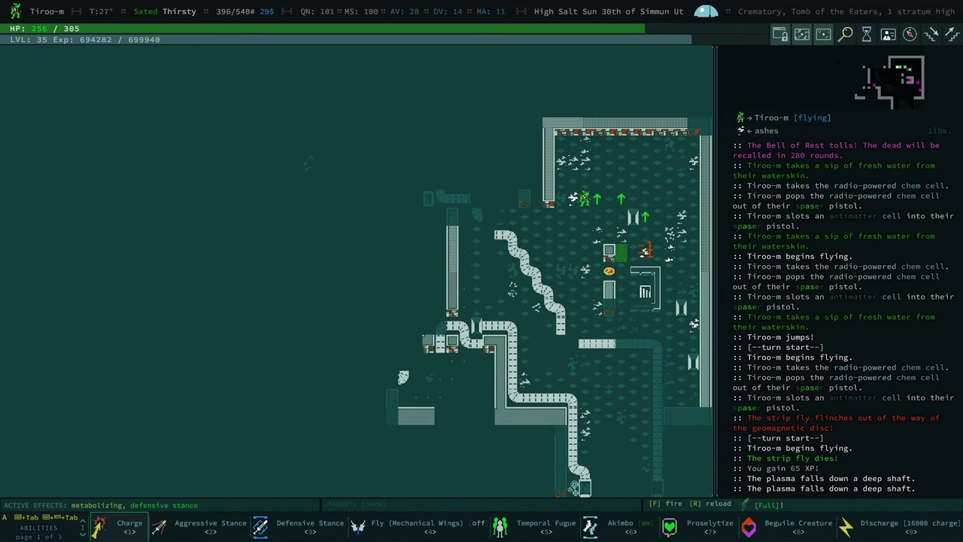
key(i)
key(2)
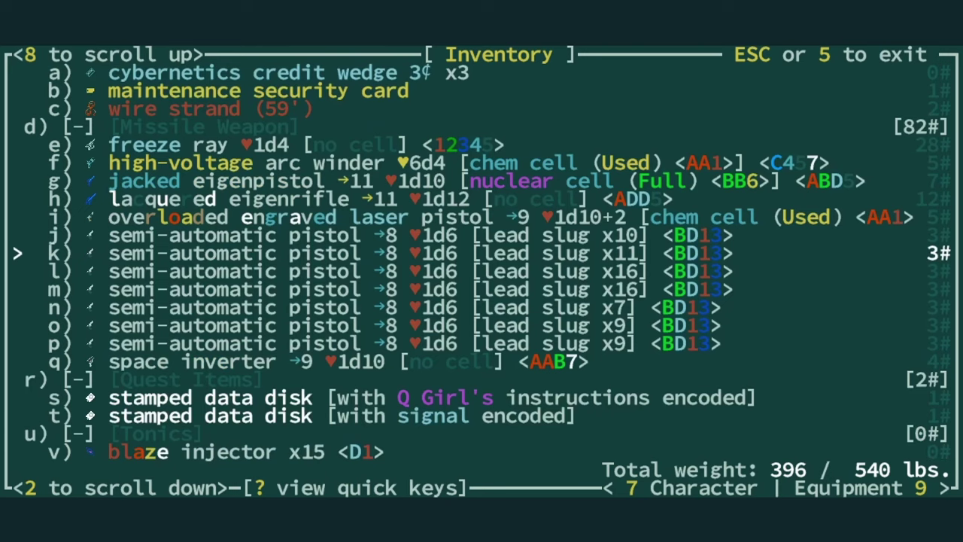
Disassemble the spare semi-automatic pistols into tinkering bits
key(Return)
key(n)
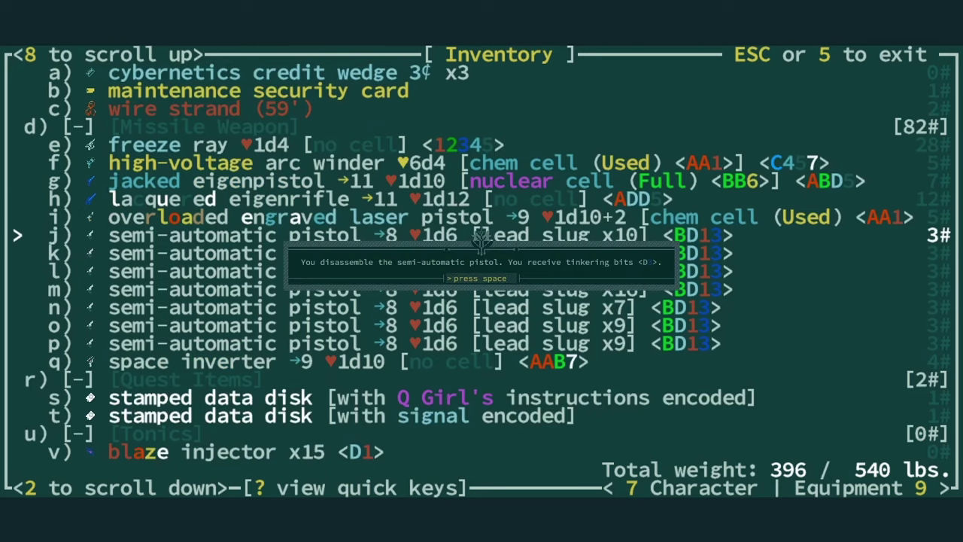
key(space)
key(Return)
key(n)
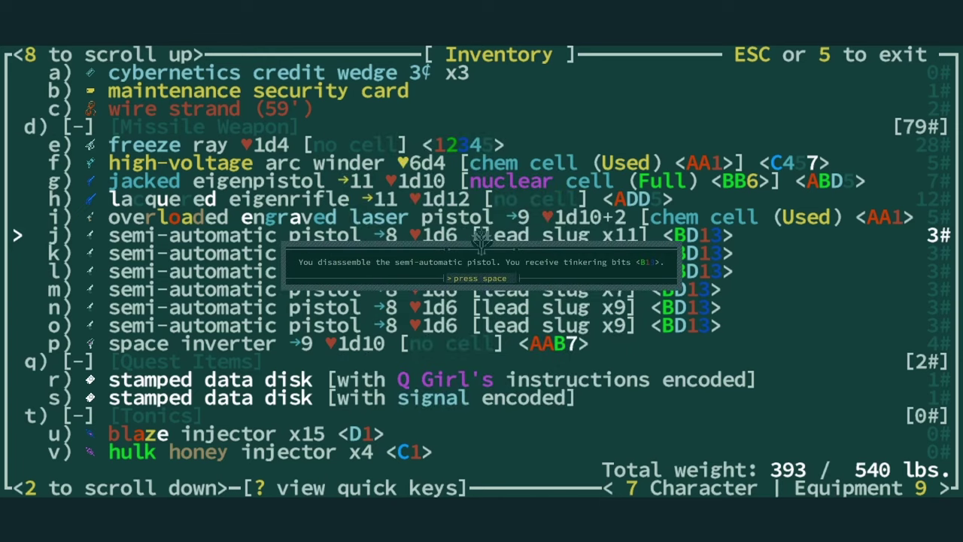
key(space)
Browse the inventory list including food items, then review the Equipment screen slots
key(Down)
key(Down)
key(Down)
key(Down)
key(Down)
key(Down)
key(Down)
key(Down)
key(Down)
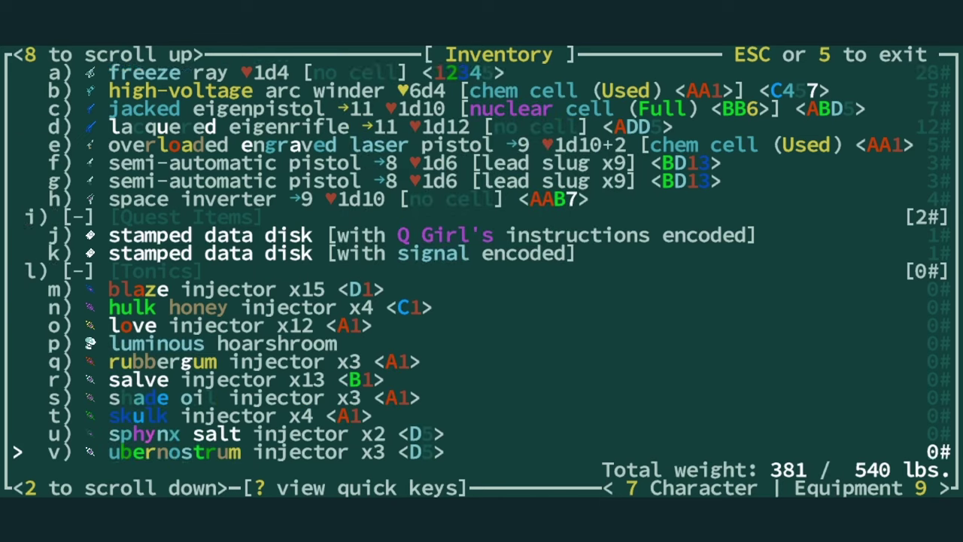
key(Down)
key(Down)
key(Down)
key(Down)
key(Down)
key(Down)
key(Down)
key(Down)
key(Down)
key(Down)
key(Down)
key(Down)
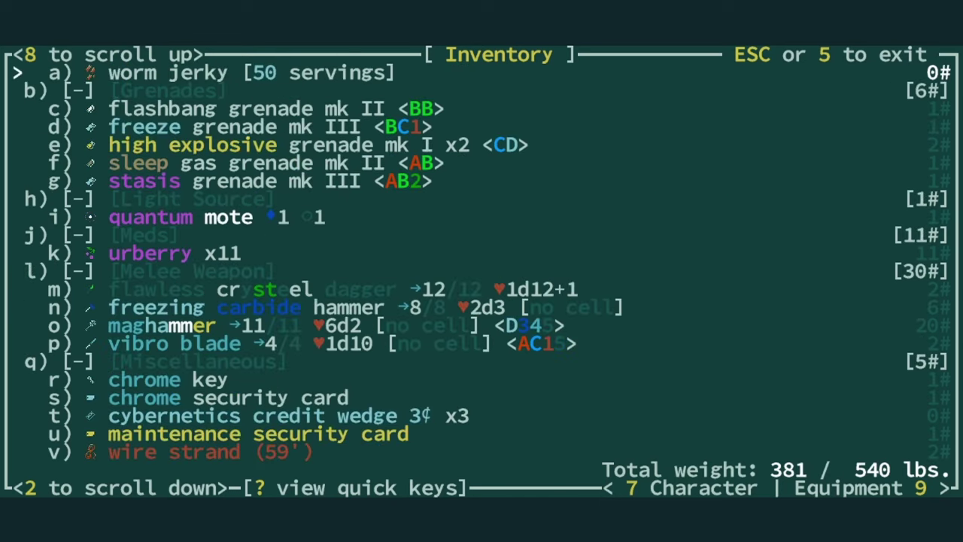
key(Up)
key(Up)
key(Up)
key(Up)
key(Up)
key(Up)
key(Up)
key(Up)
key(Up)
key(Up)
key(Up)
key(Up)
key(Up)
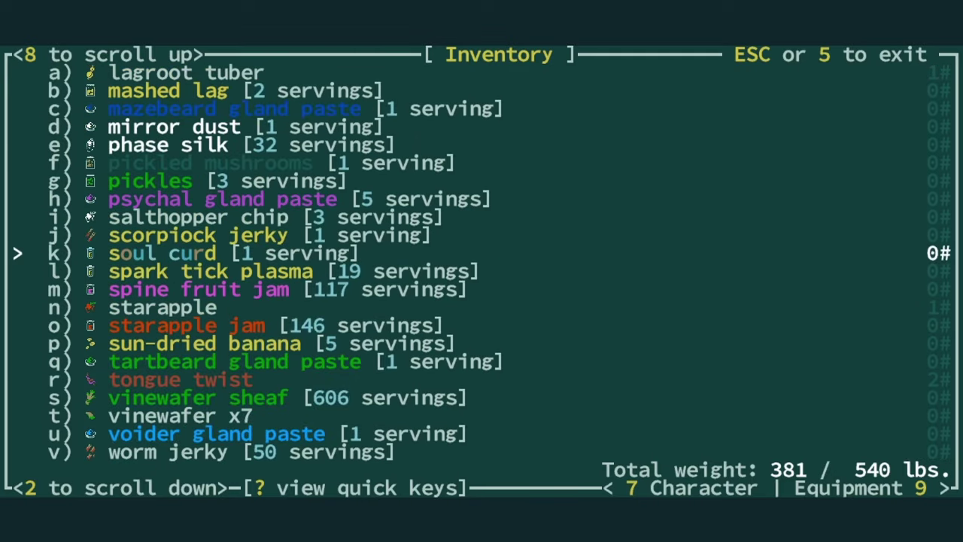
key(Down)
key(Down)
key(Down)
key(9)
key(Down)
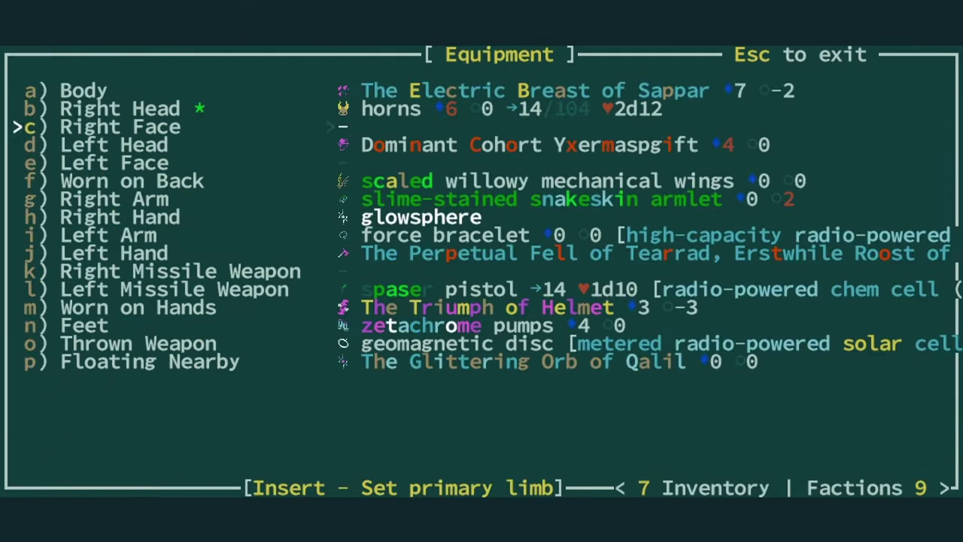
Close the Equipment screen and rest to recover health
key(Down)
key(Down)
key(Down)
key(Escape)
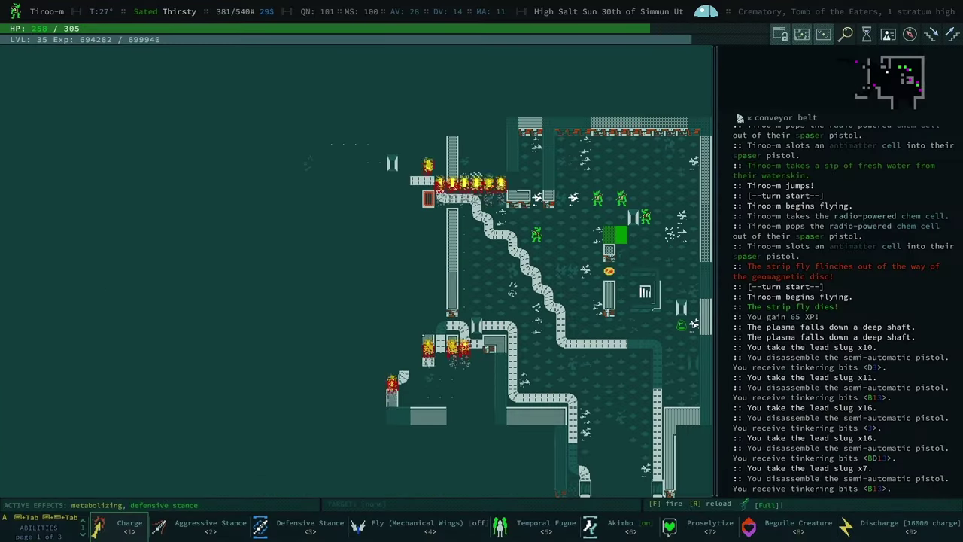
key(space)
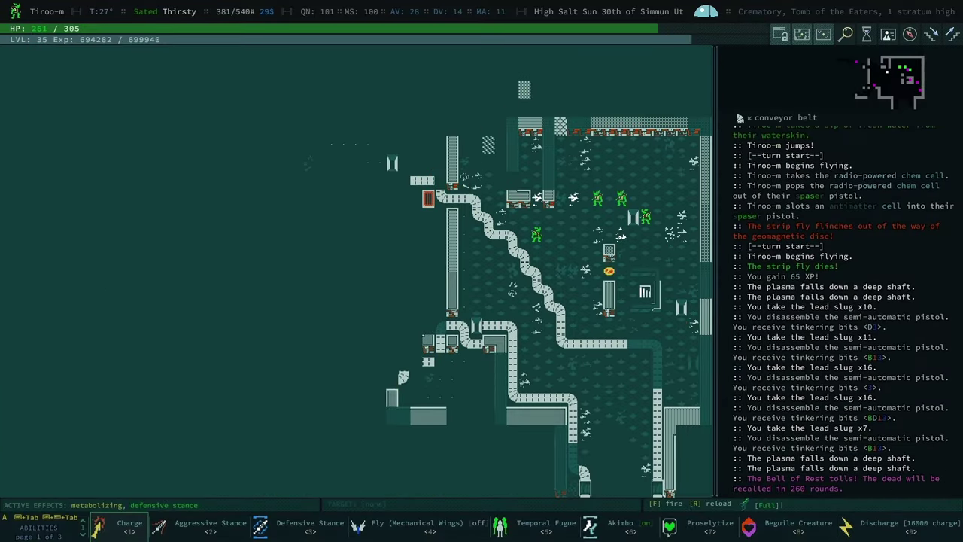
key(space)
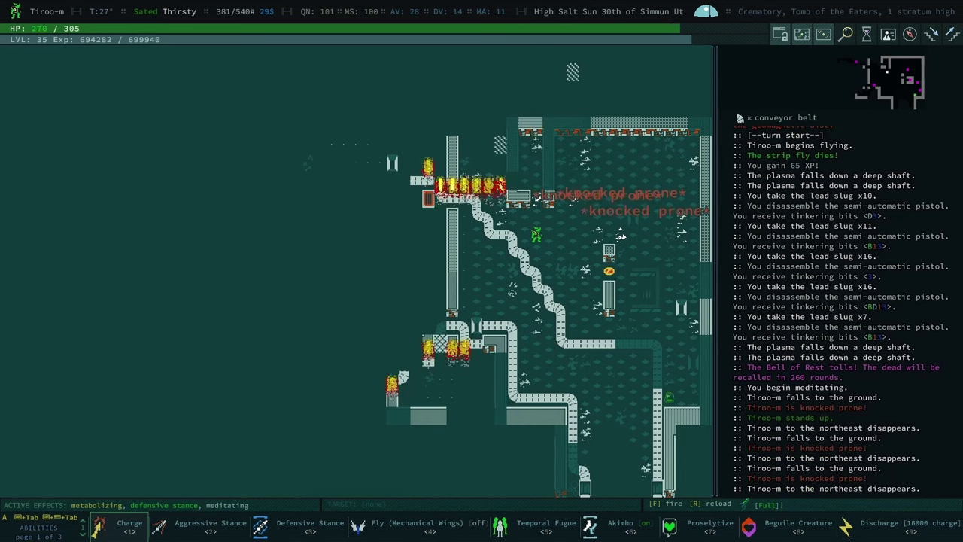
Make camp in the Crematory and save a checkpoint from the campfire menu
key(space)
key(Up)
key(Return)
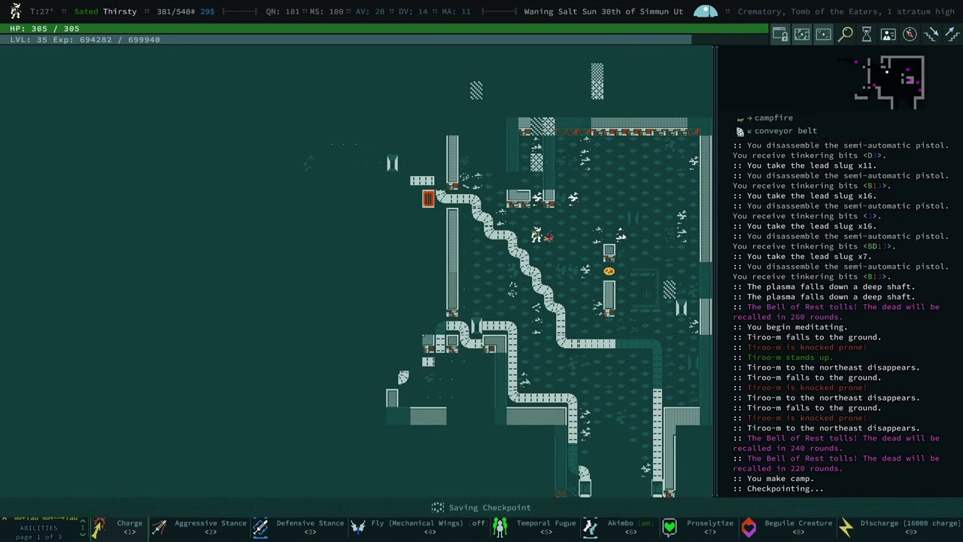
key(Home)
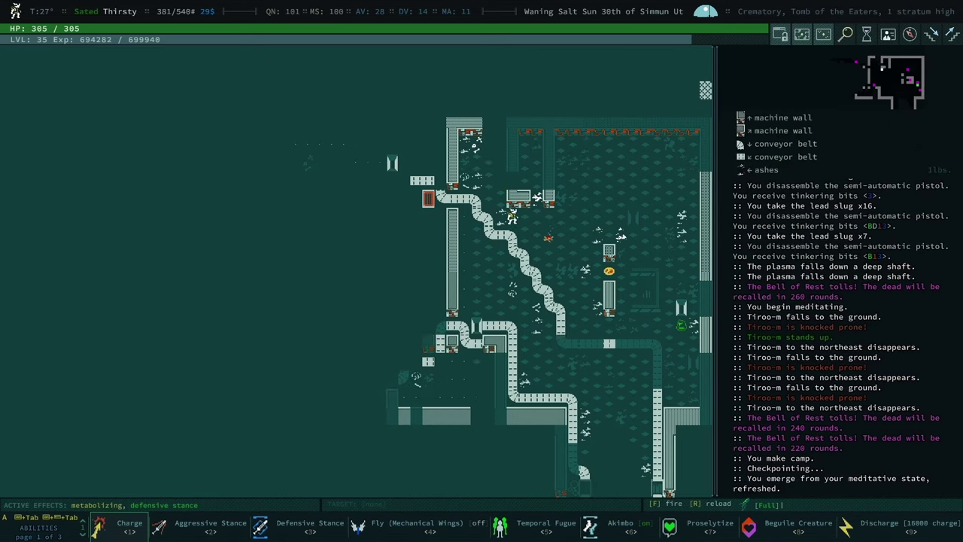
Head west along the conveyor past the bones and kill an oily conservator
key(Home)
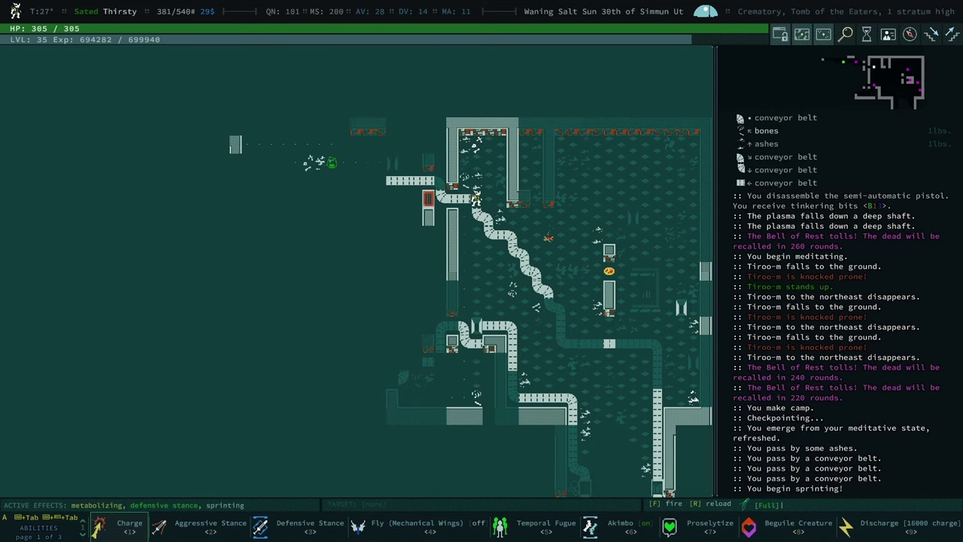
key(KP_4)
key(KP_4)
key(KP_4)
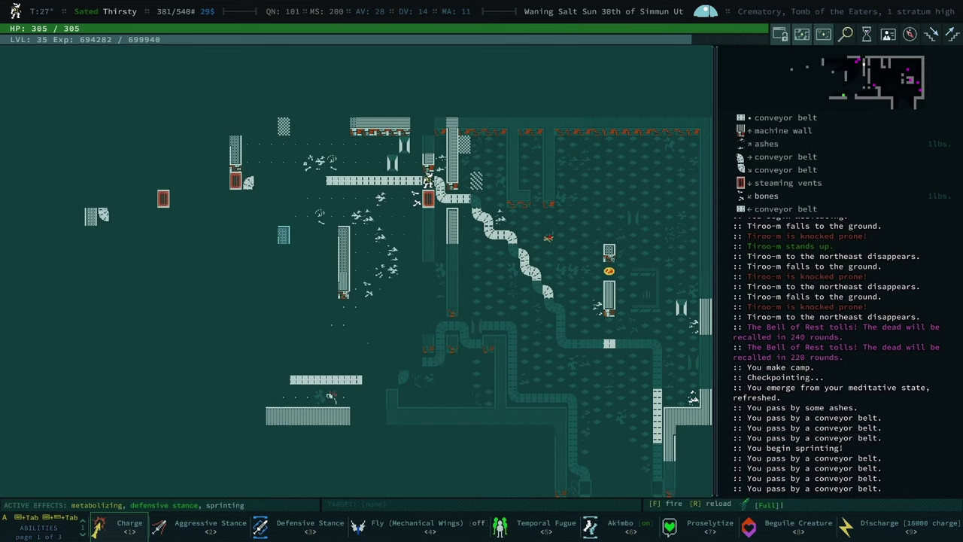
key(KP_4)
key(KP_4)
key(KP_4)
key(KP_4)
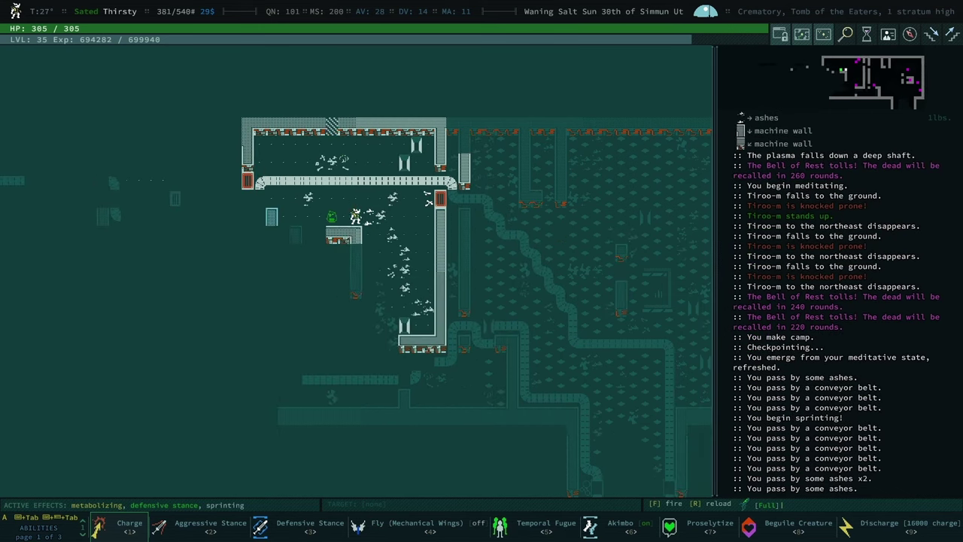
key(KP_4)
key(KP_4)
key(KP_4)
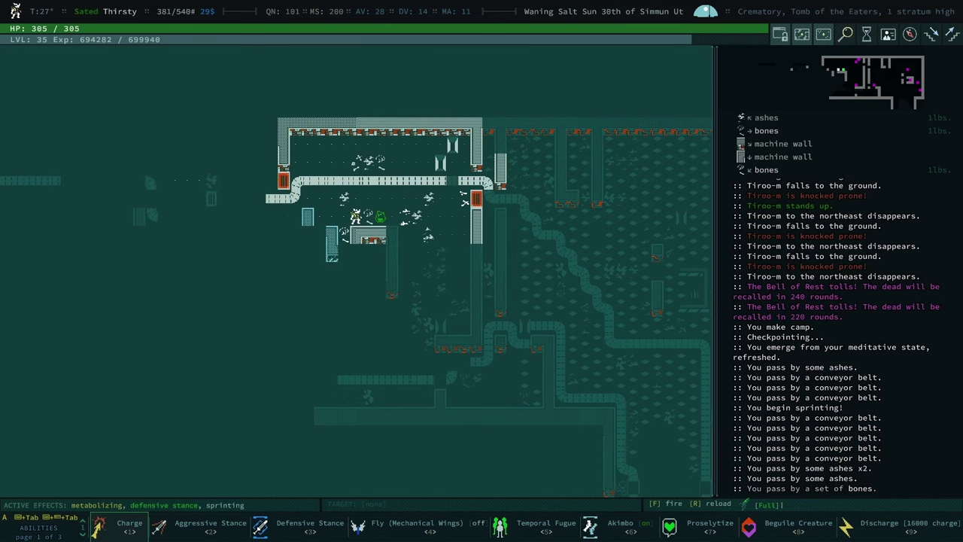
key(KP_4)
key(KP_4)
key(KP_4)
key(KP_4)
key(KP_4)
key(KP_8)
key(KP_8)
key(KP_8)
key(KP_8)
key(KP_8)
key(KP_8)
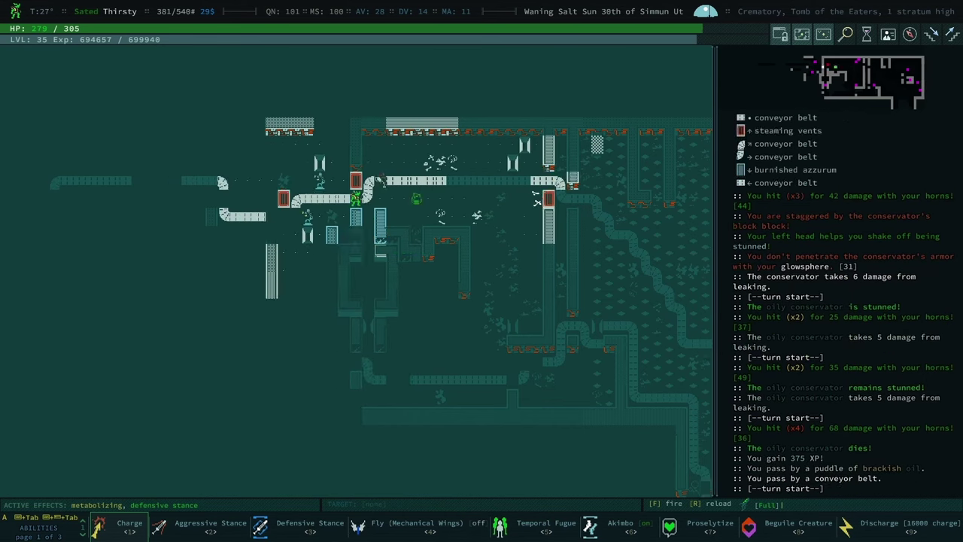
key(KP_8)
key(KP_8)
Cross south through the flame jets, beat out the flames, and disassemble the cracked lens
key(KP_1)
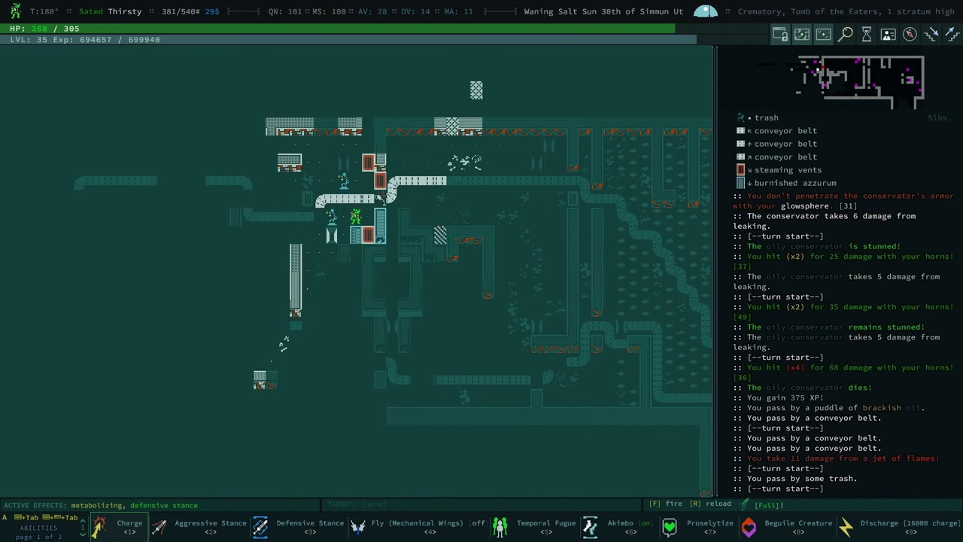
key(KP_2)
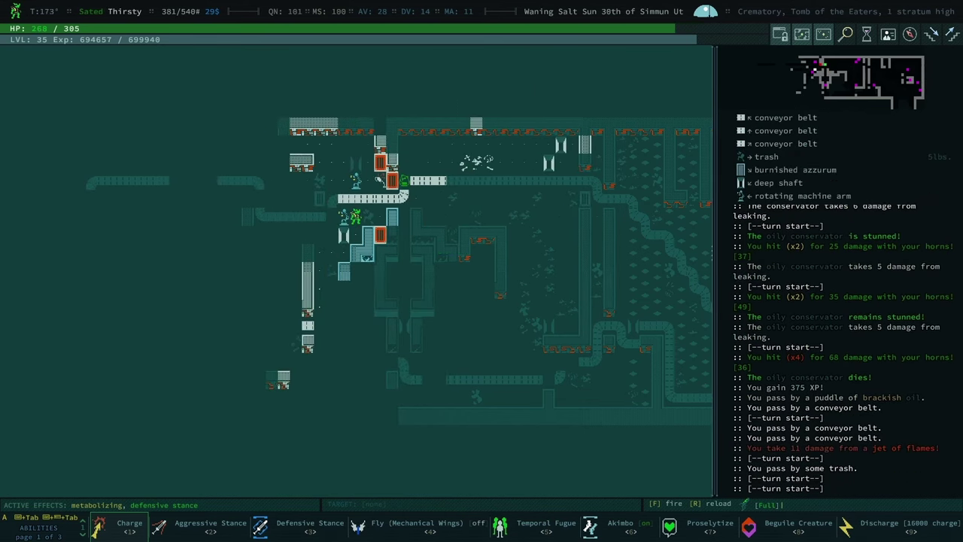
key(KP_4)
key(KP_4)
key(KP_2)
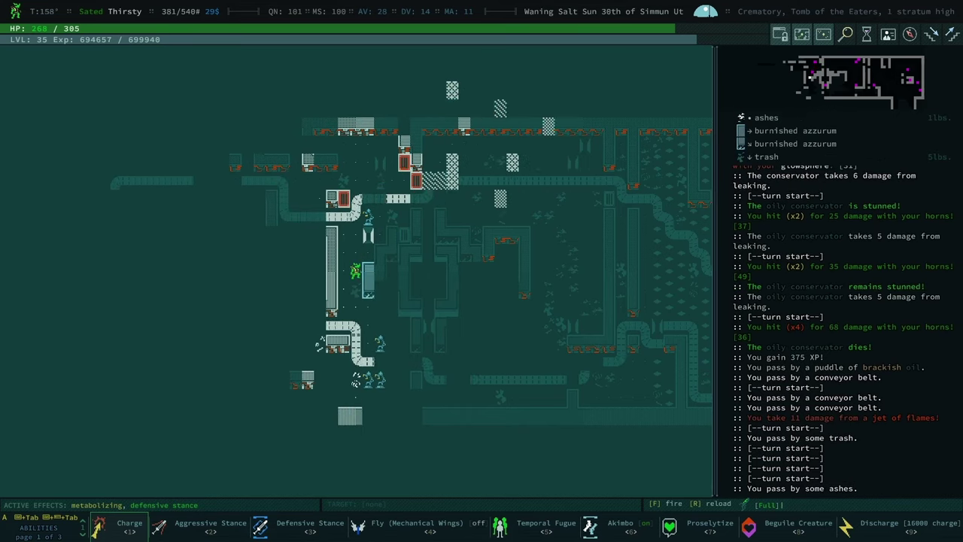
key(KP_2)
key(KP_2)
key(KP_3)
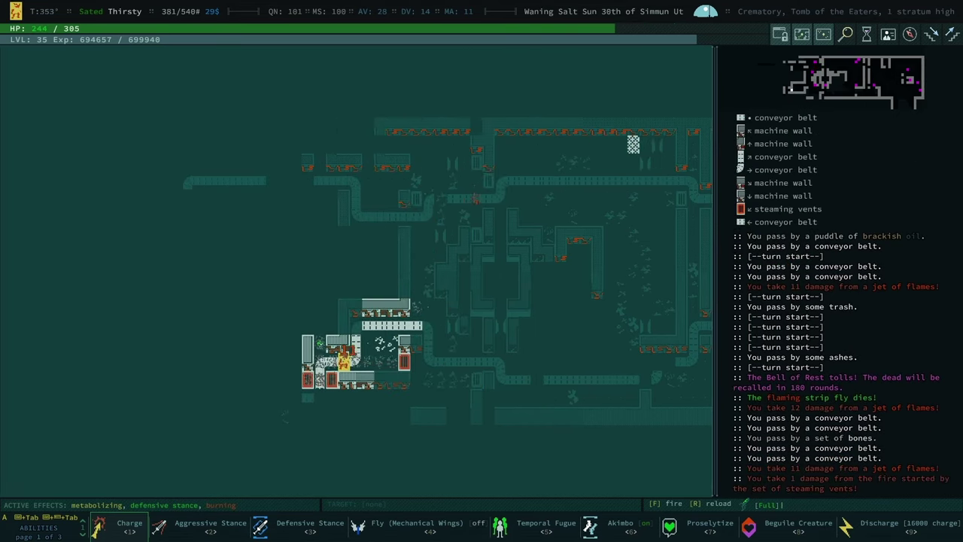
key(KP_5)
key(KP_7)
key(KP_7)
key(KP_4)
key(KP_4)
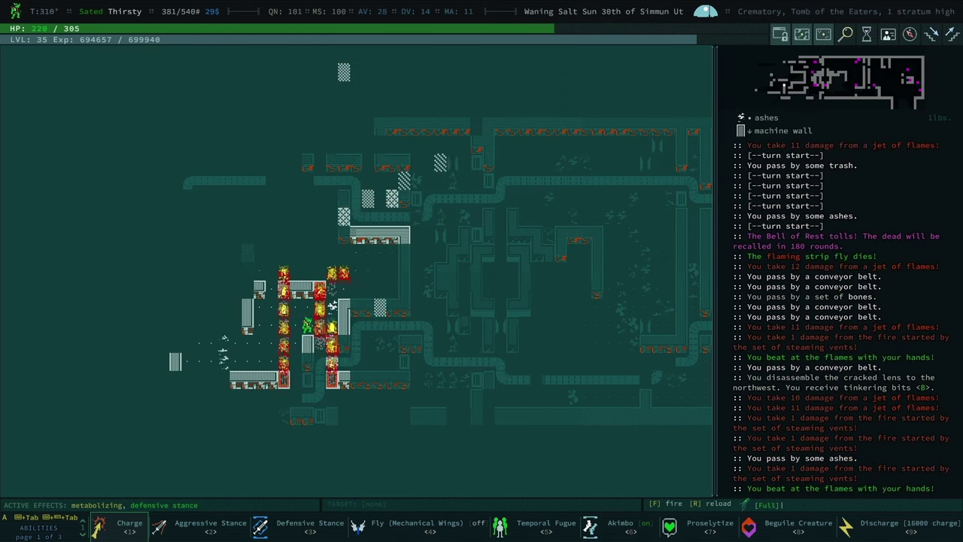
key(KP_5)
Continue west and northwest past the ashes through the machine room, then rest until healed
key(KP_4)
key(KP_4)
key(KP_4)
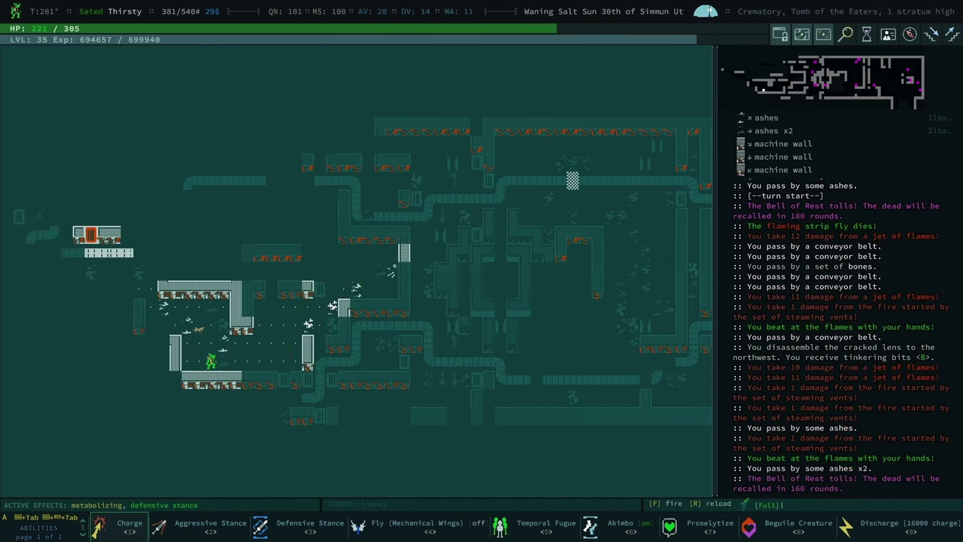
key(KP_4)
key(KP_7)
key(KP_7)
key(KP_4)
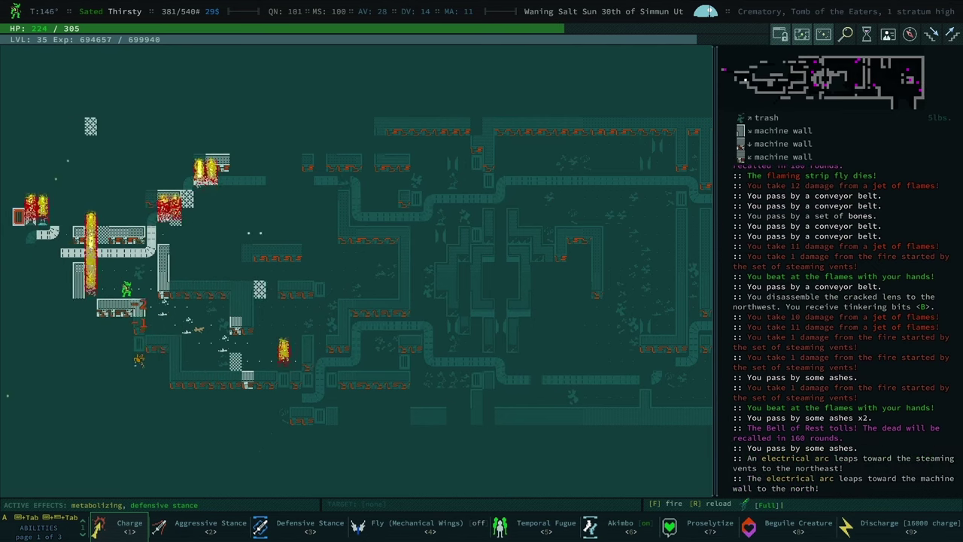
key(KP_7)
key(KP_4)
key(KP_4)
key(KP_2)
key(space)
key(KP_4)
key(KP_4)
key(KP_7)
key(grave)
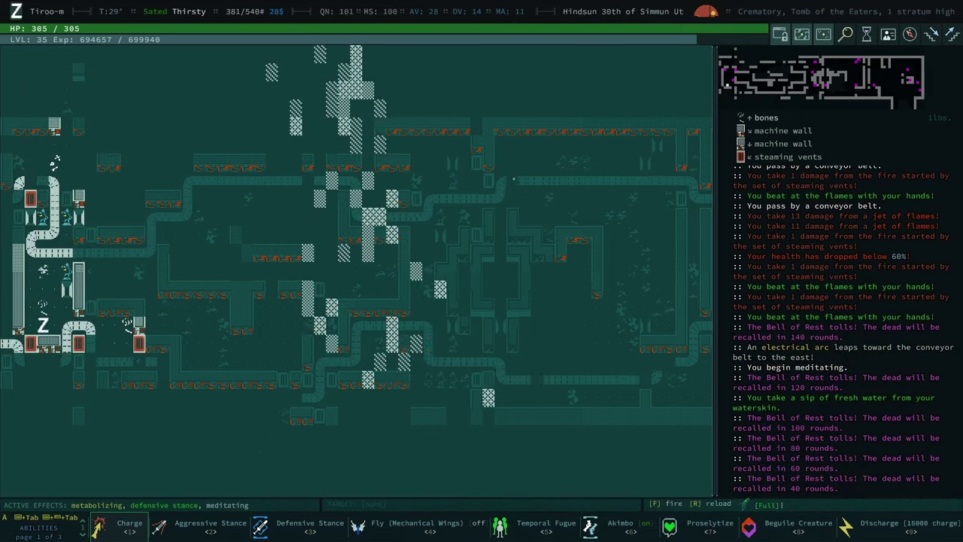
Walk west into the next zone and dismiss the lost nuclear cell message
key(KP_4)
key(KP_4)
key(KP_4)
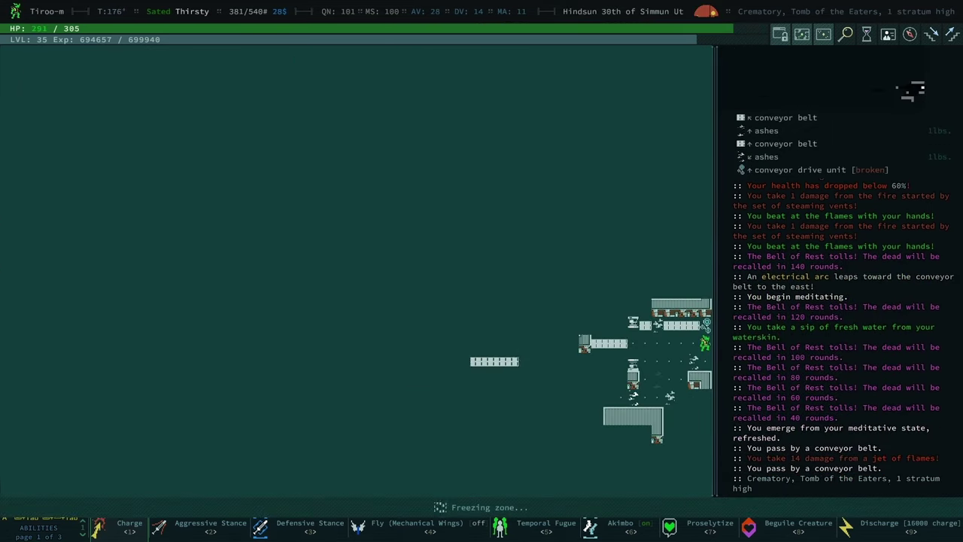
key(KP_4)
key(KP_4)
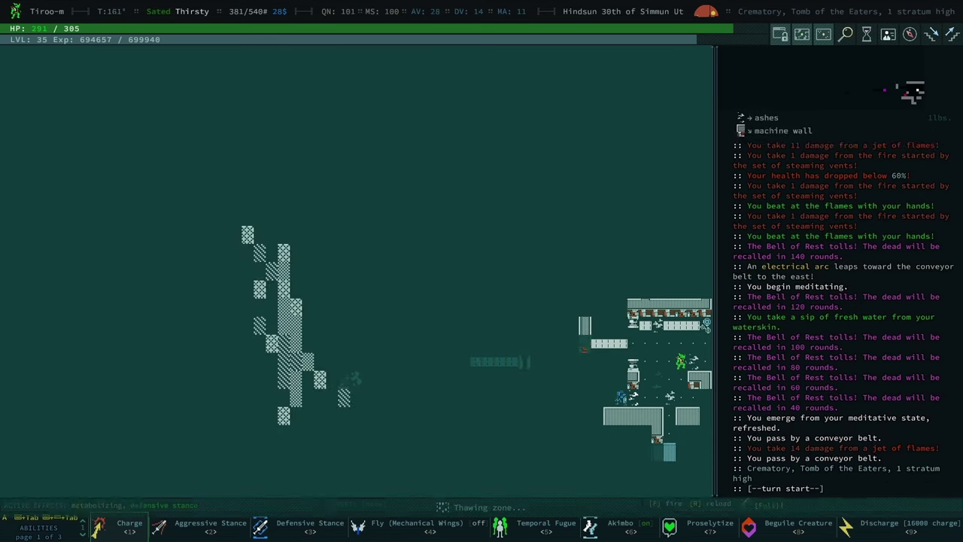
key(KP_4)
key(KP_4)
key(space)
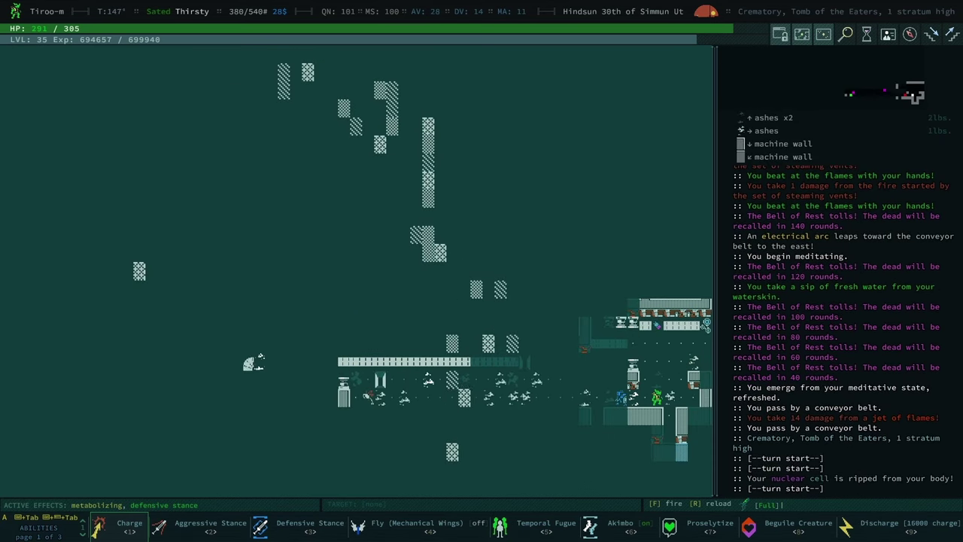
key(KP_4)
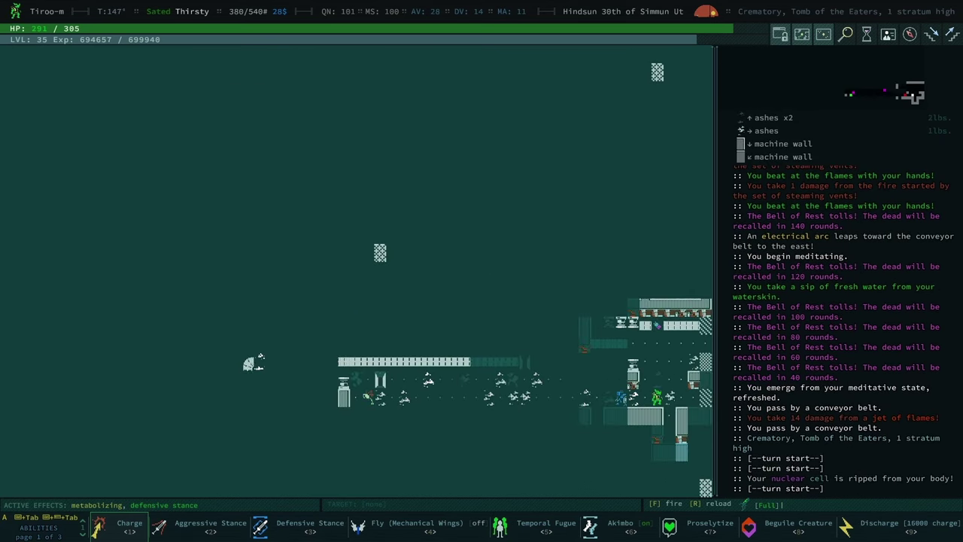
Walk north and pick up the dropped nuclear cell from the adjacent tile
key(KP_6)
key(KP_6)
key(KP_6)
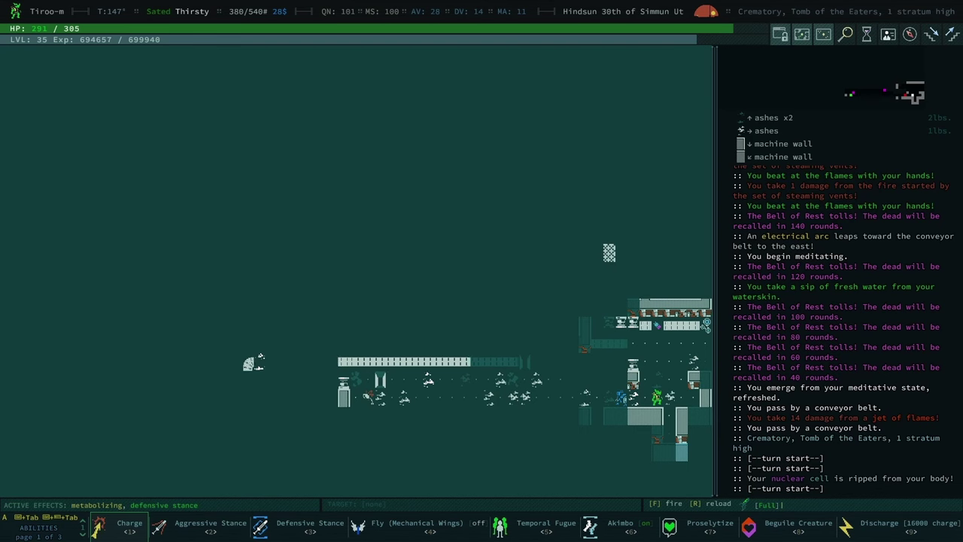
key(KP_8)
key(KP_8)
key(KP_8)
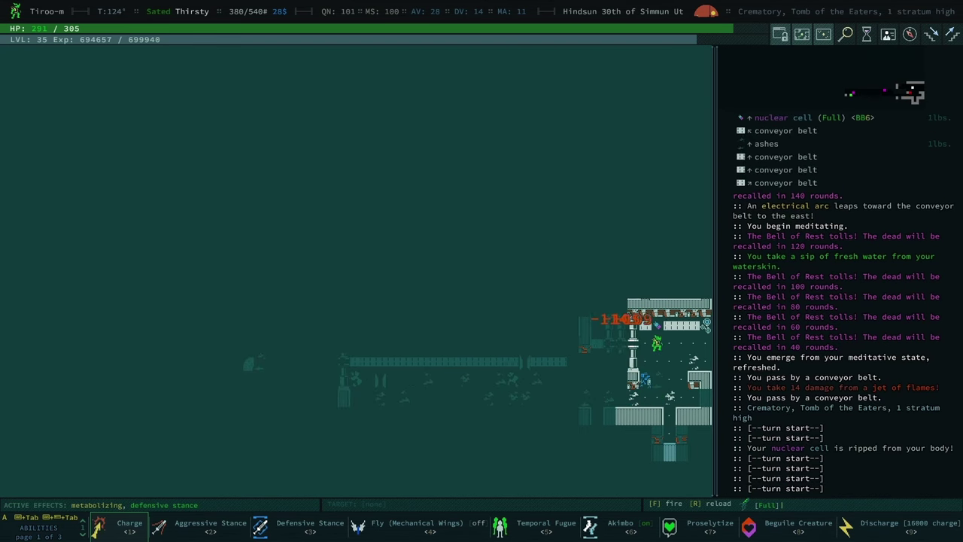
key(g)
key(KP_8)
key(d)
key(g)
key(Escape)
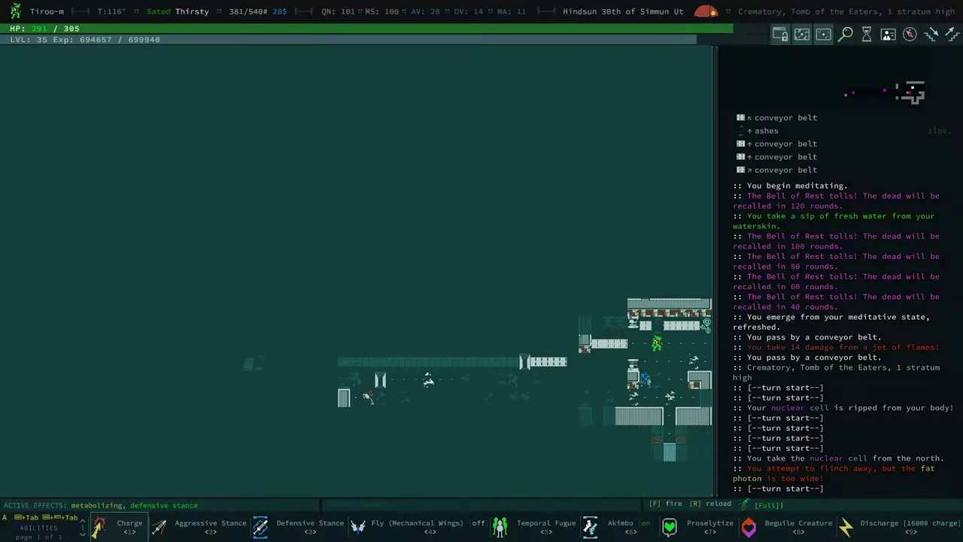
Read the shade oil injector's description, then inject the tonic
key(i)
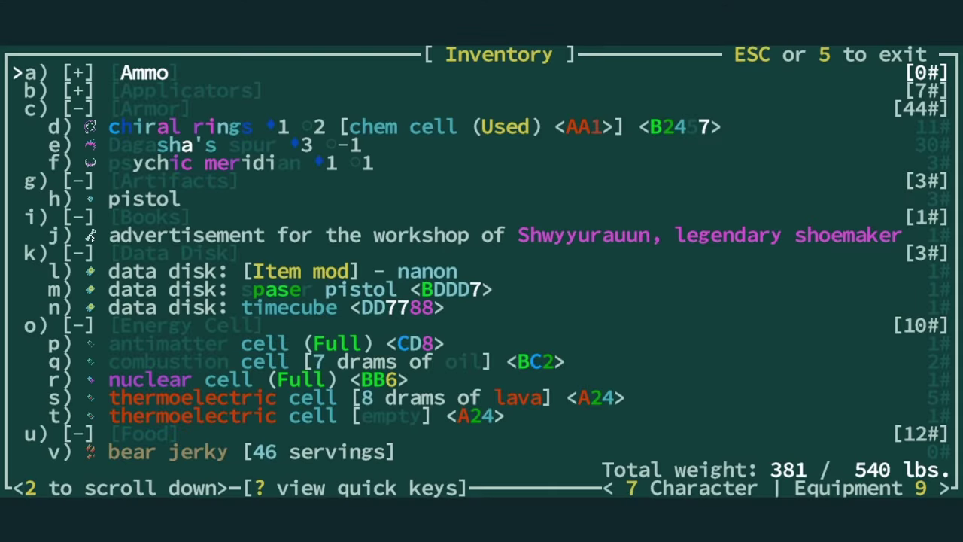
key(Next)
key(Next)
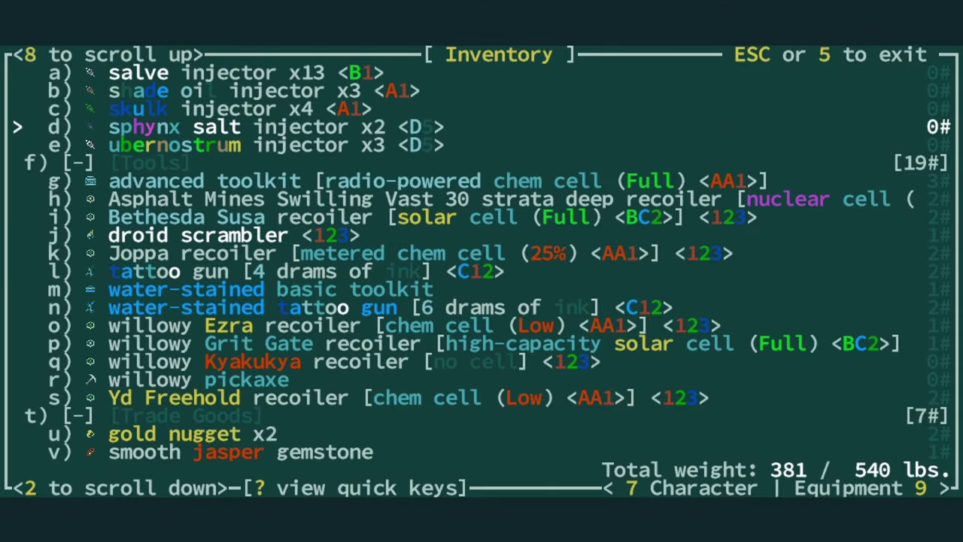
key(b)
key(Down)
key(Down)
key(Return)
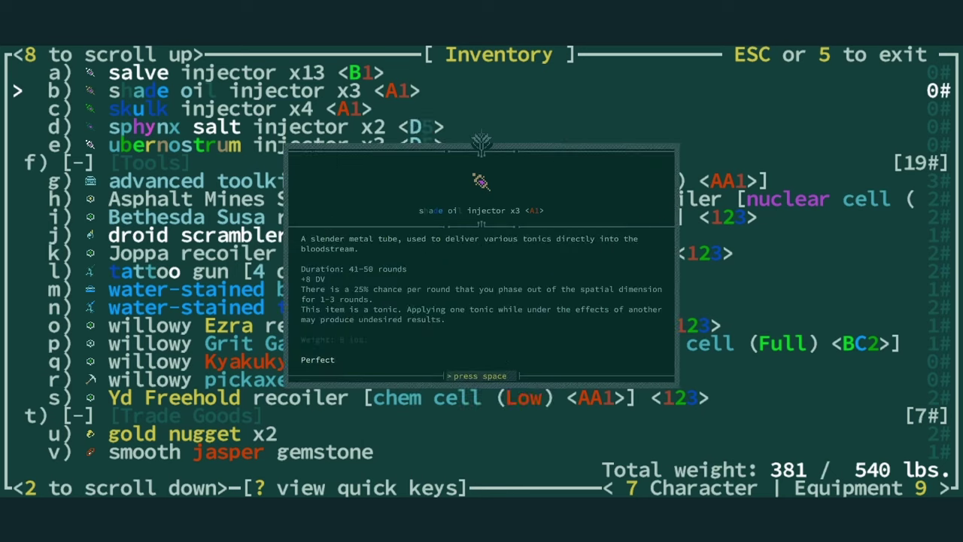
key(space)
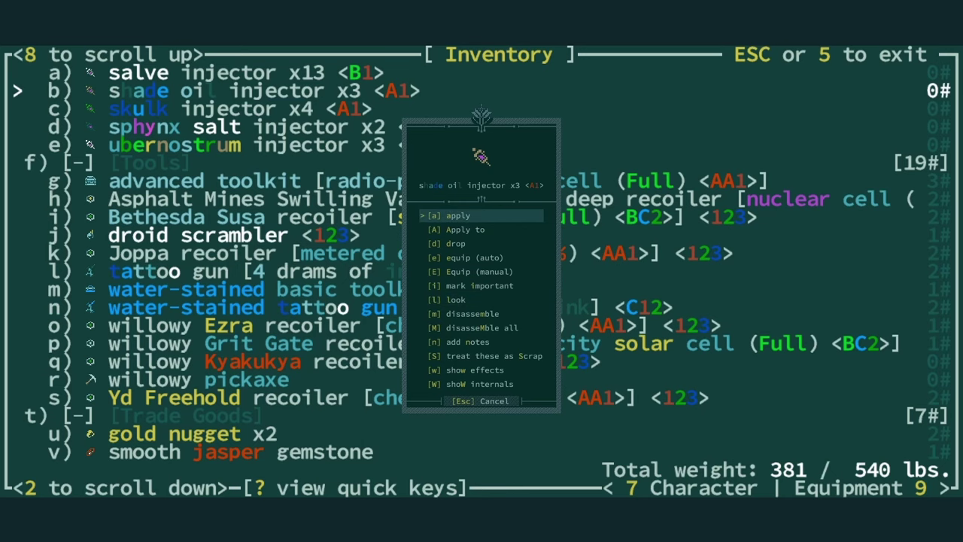
key(Return)
key(space)
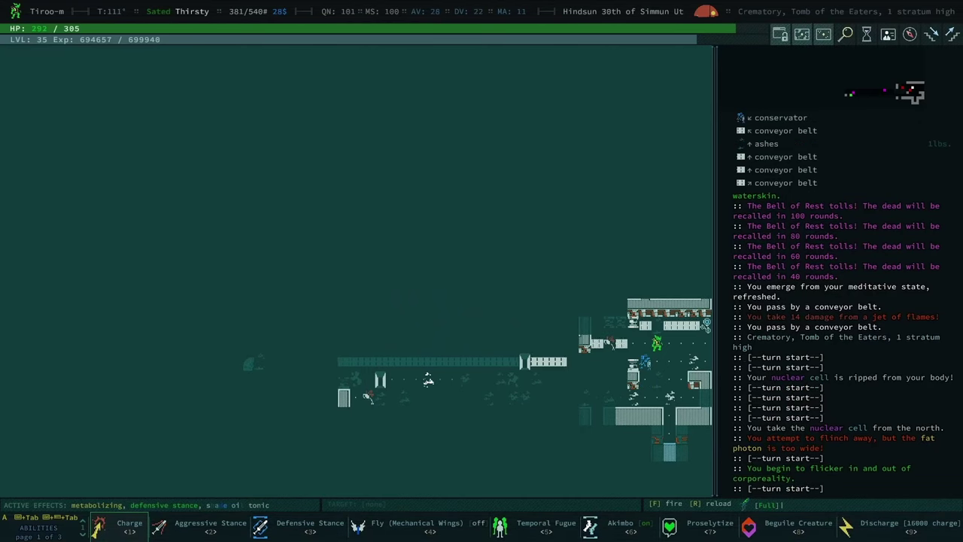
Sprint west past the conservator and strip fly onto the conveyor belt
key(S)
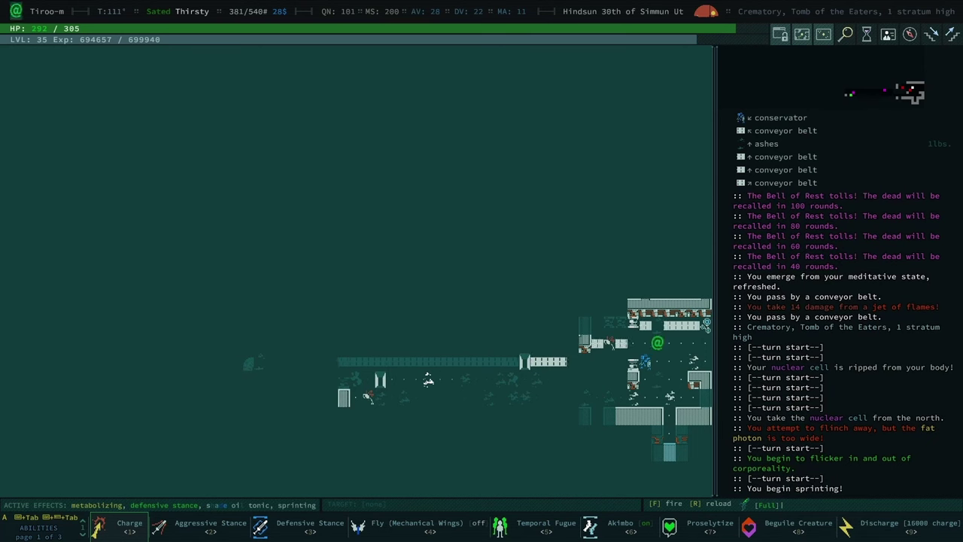
key(KP_2)
key(KP_4)
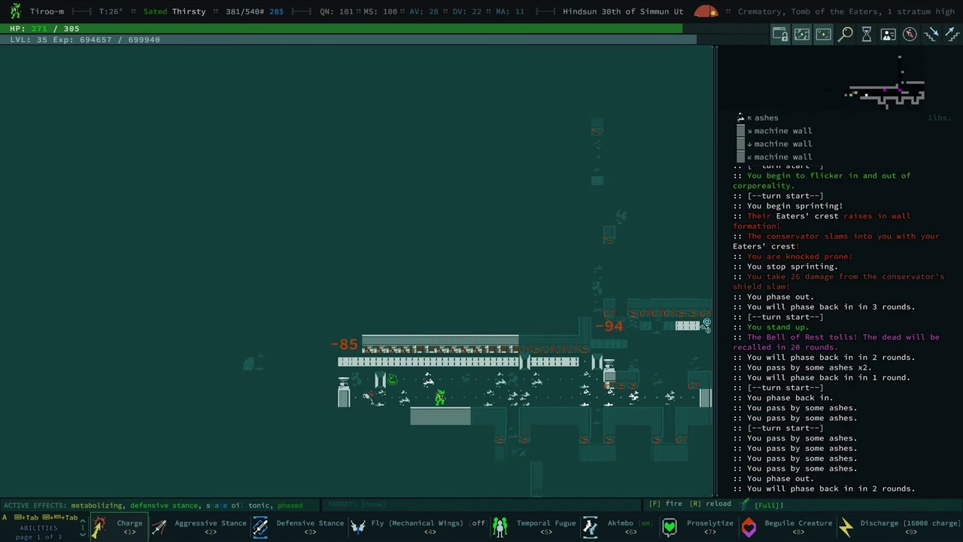
key(KP_4)
key(KP_4)
key(KP_7)
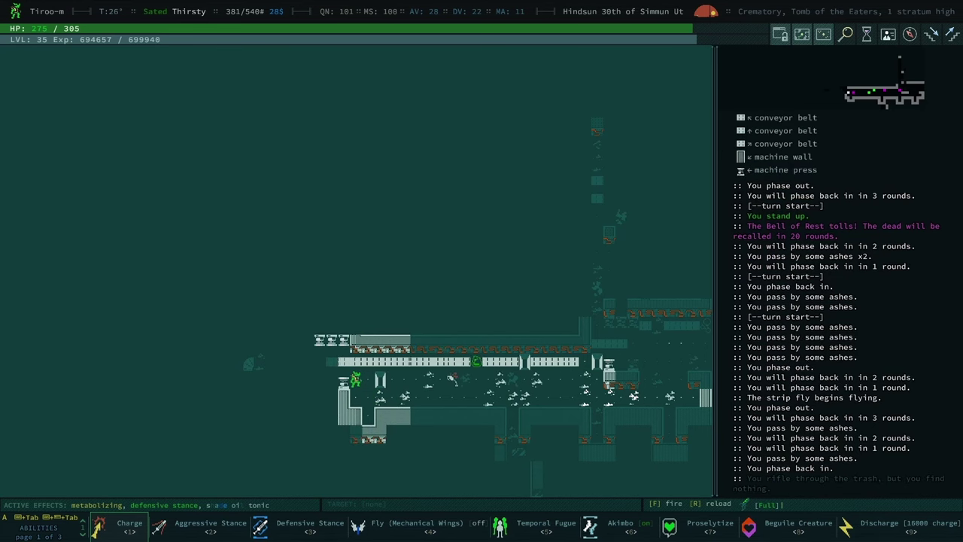
key(KP_8)
key(KP_8)
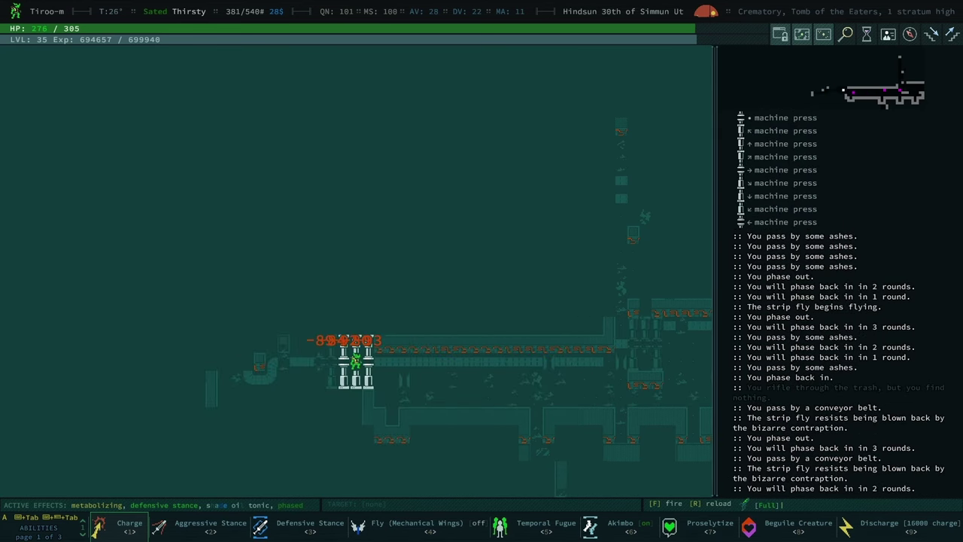
key(KP_4)
key(KP_4)
key(KP_4)
key(KP_4)
key(KP_4)
key(KP_4)
key(KP_4)
key(KP_4)
key(KP_8)
key(KP_8)
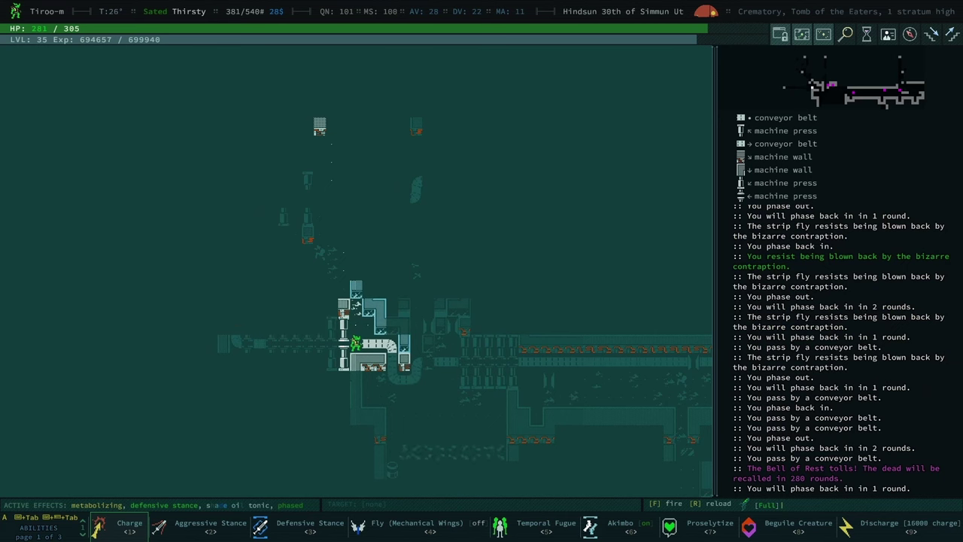
Sprint past the machine presses, rest to full health, then continue west
key(x)
key(KP_6)
key(KP_6)
key(KP_6)
key(KP_6)
key(KP_6)
key(space)
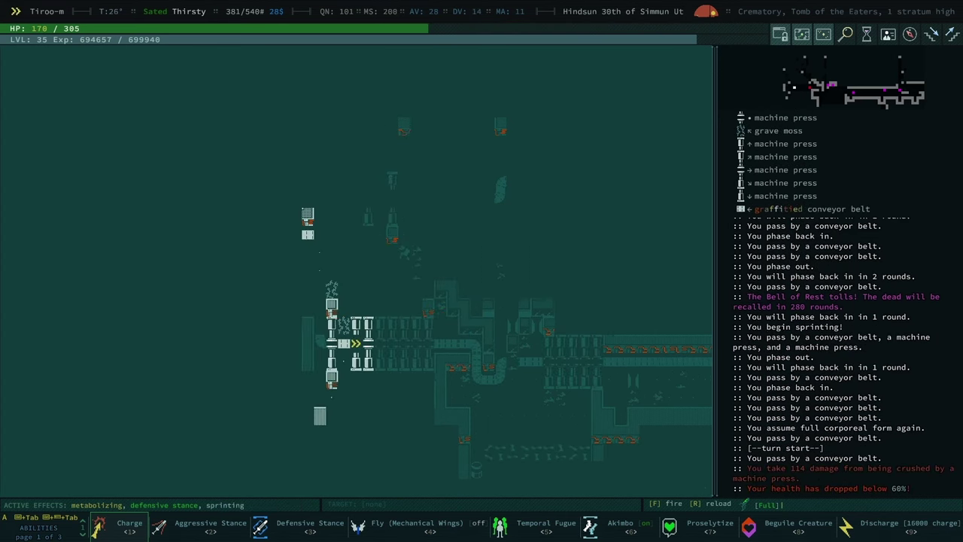
key(KP_8)
key(KP_8)
key(KP_8)
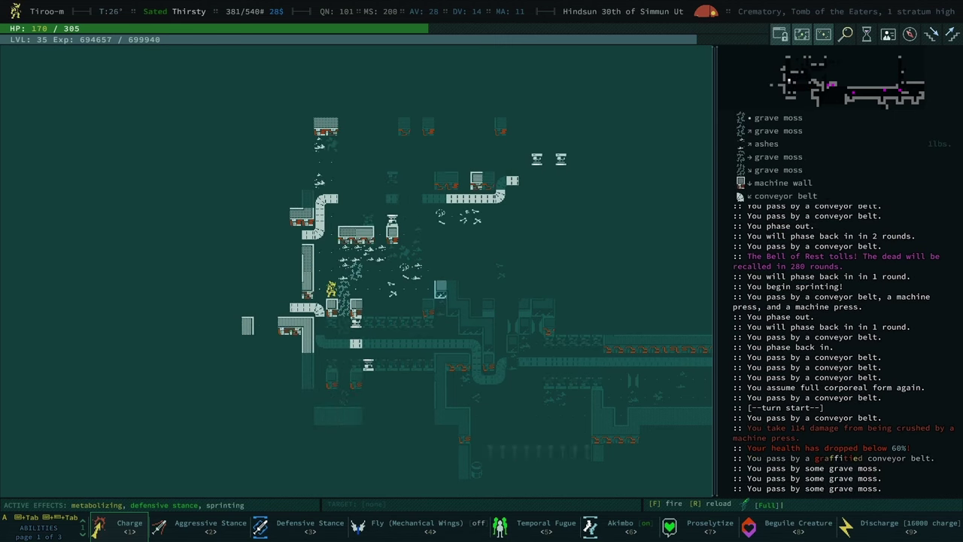
key(grave)
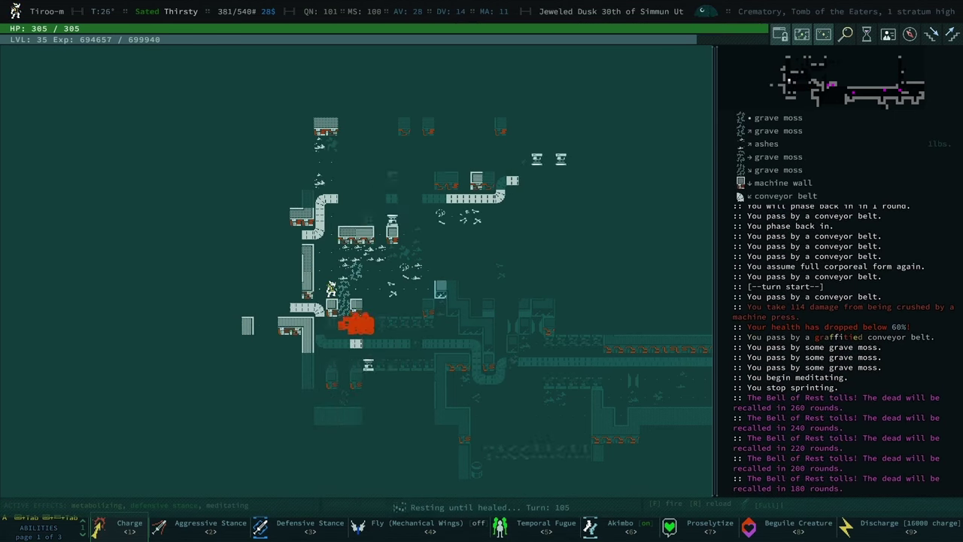
key(KP_4)
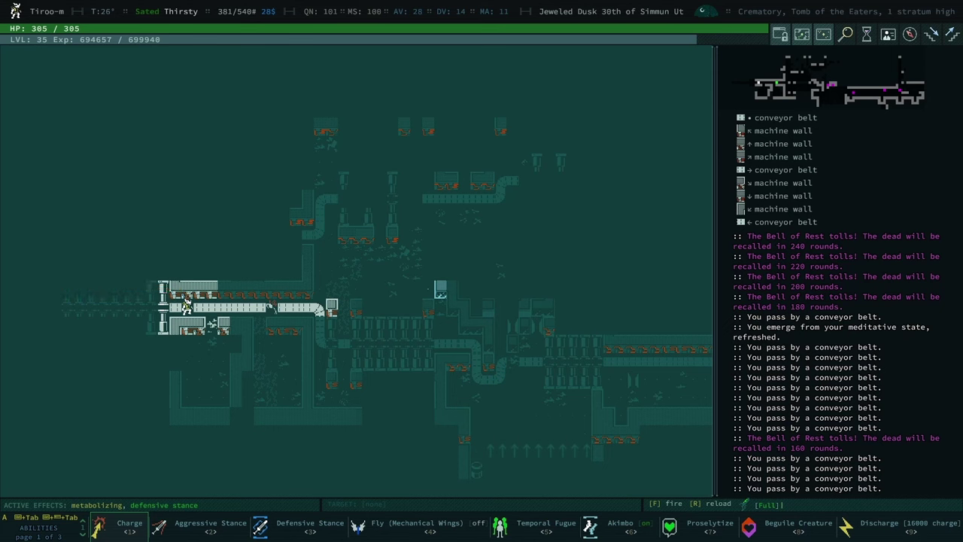
Filter the inventory to shade oil injectors and inject another tonic
key(i)
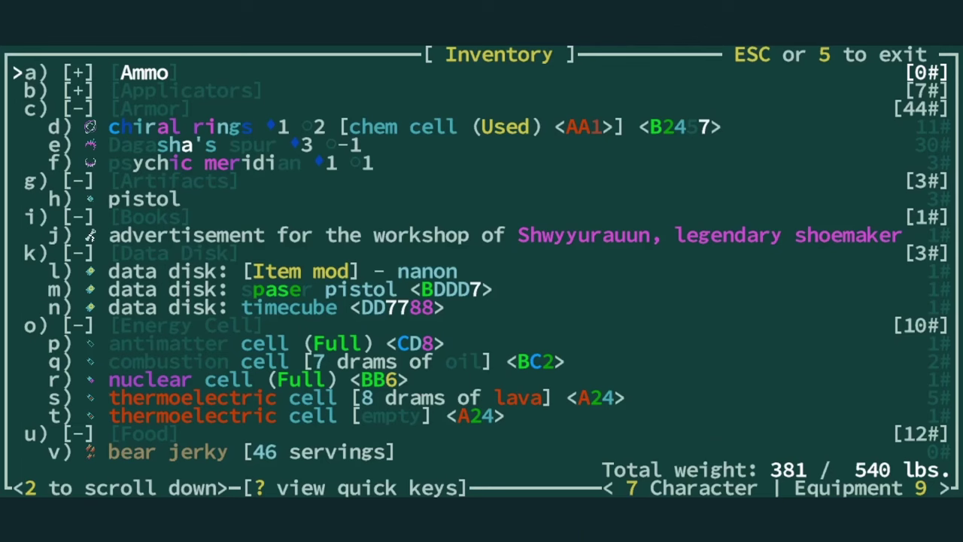
key(ctrl+f)
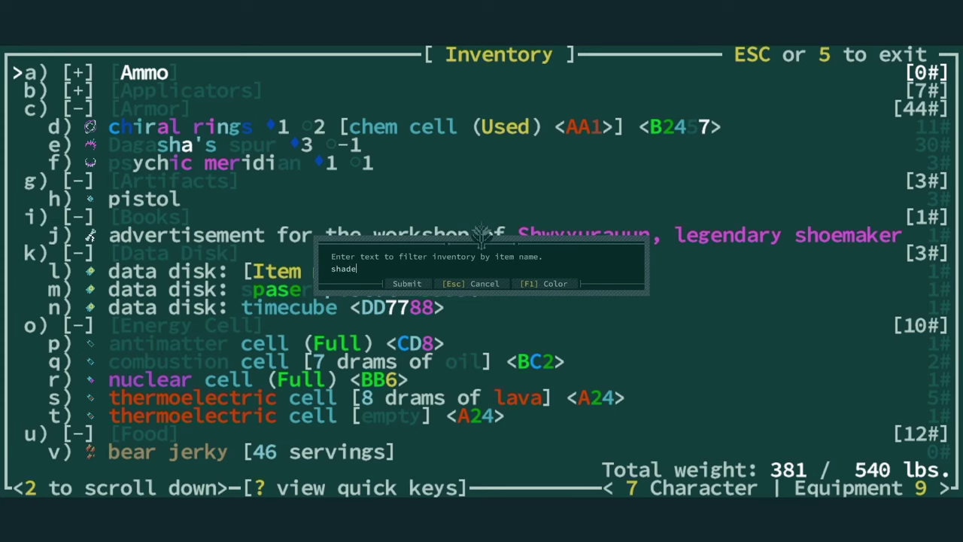
text(a)
key(Return)
key(Down)
key(Return)
key(Return)
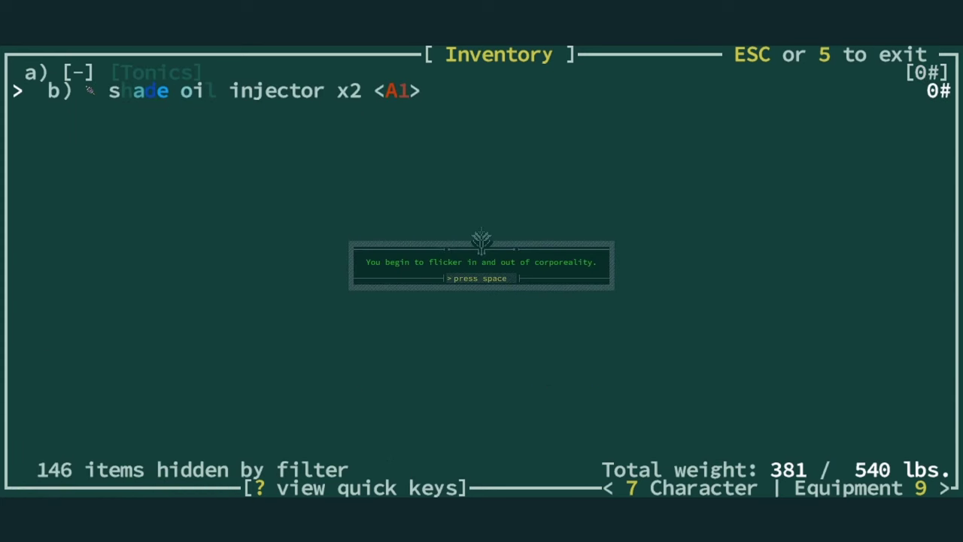
key(Return)
key(Escape)
Sprint west along the conveyor belt past the machine presses
key(shift+s)
key(Left)
key(Left)
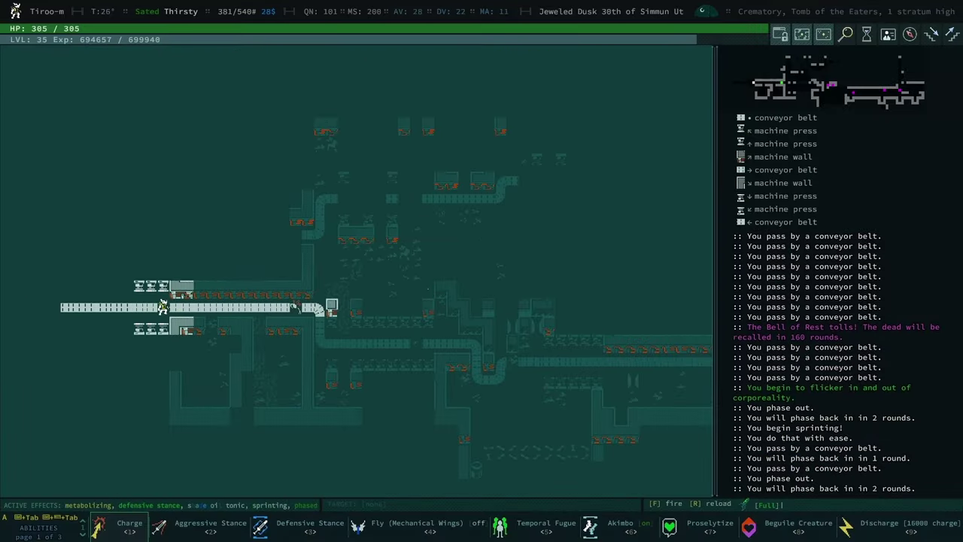
key(Left)
key(Left)
key(Left)
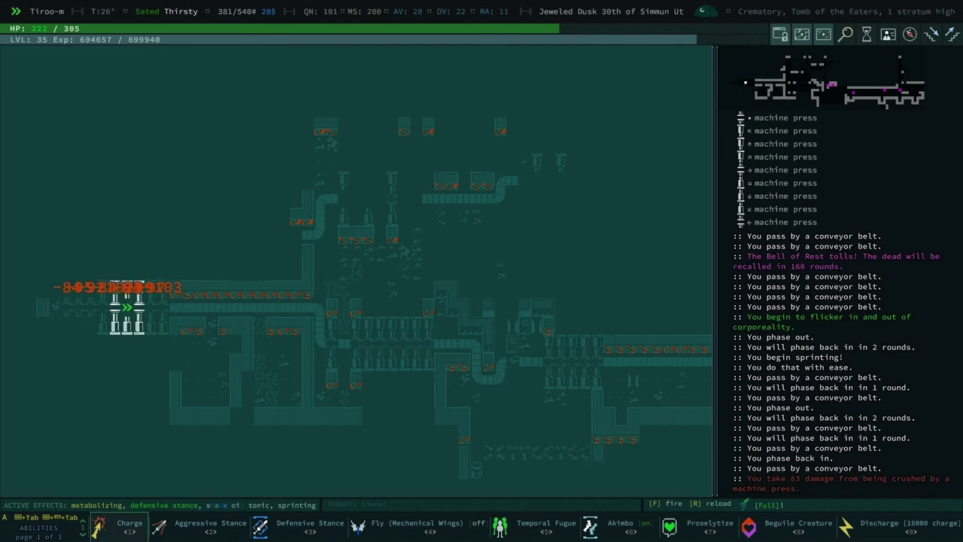
key(Left)
key(Left)
key(Left)
key(Left)
key(Left)
key(Left)
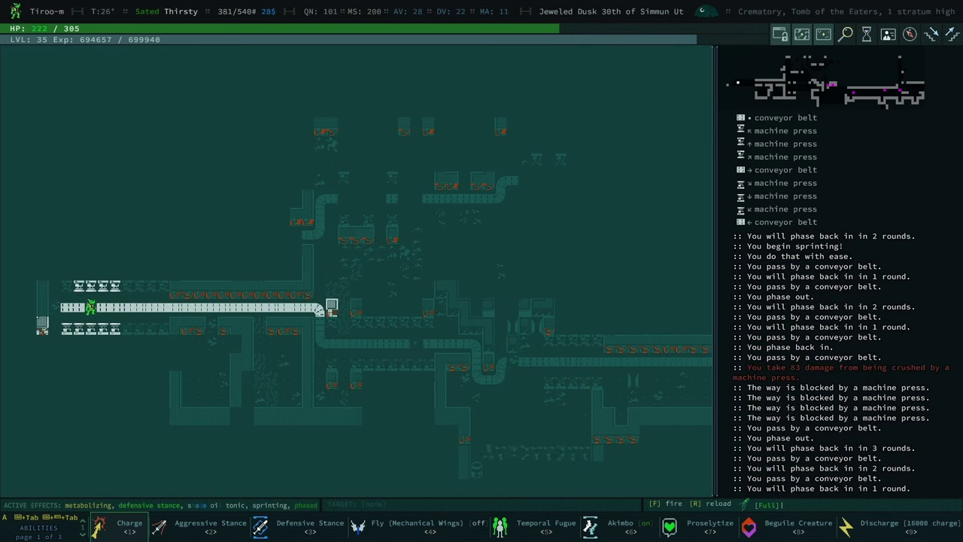
key(Left)
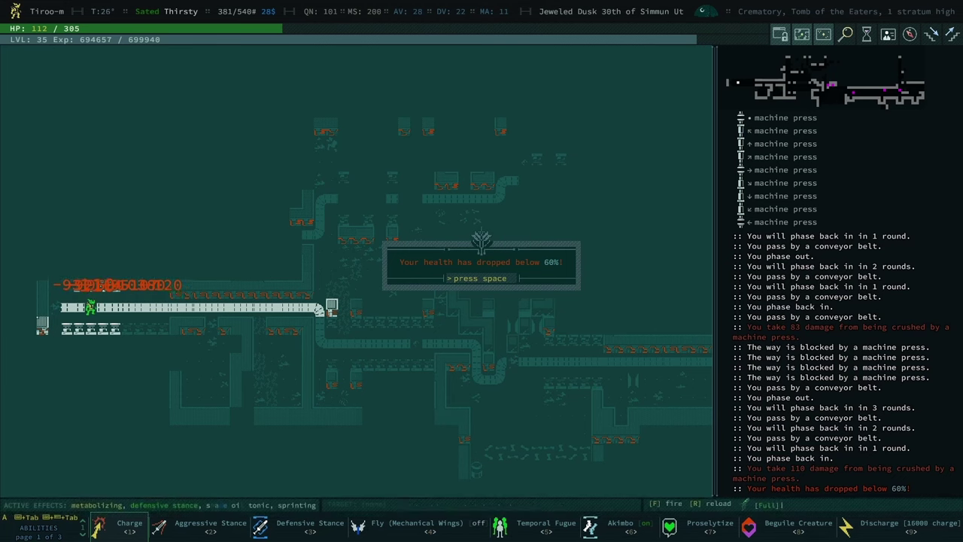
key(space)
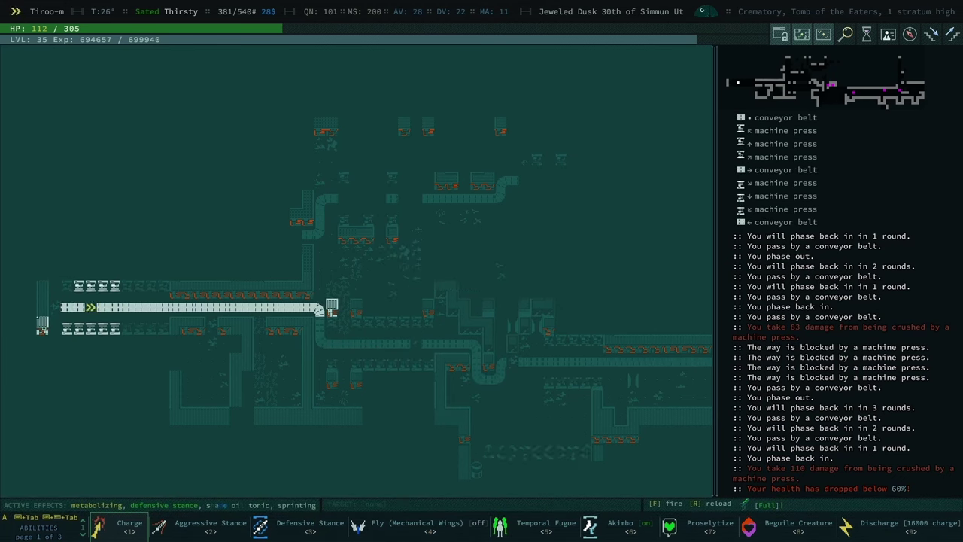
Travel down the conveyor corridor and walk west into the Columbarium
click(332, 305)
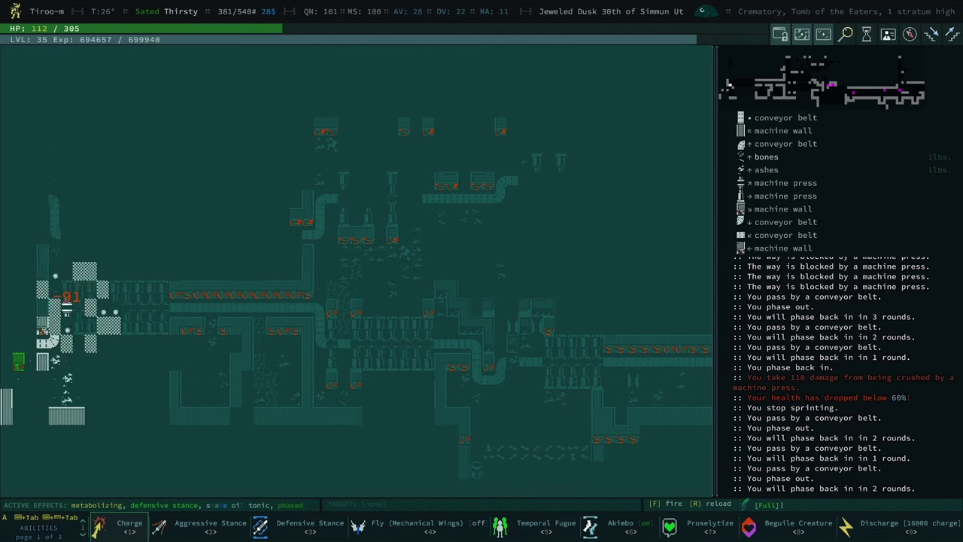
key(KP_4)
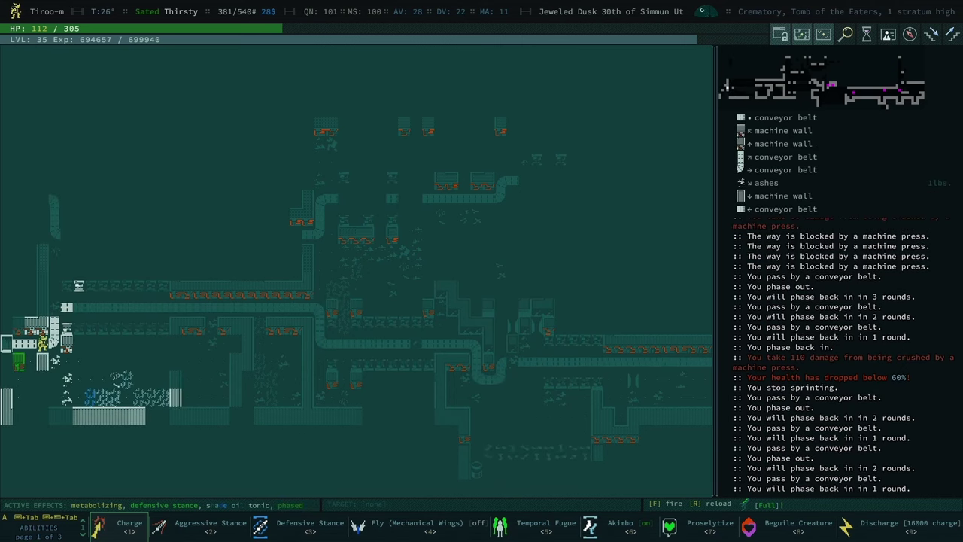
key(KP_4)
key(KP_4)
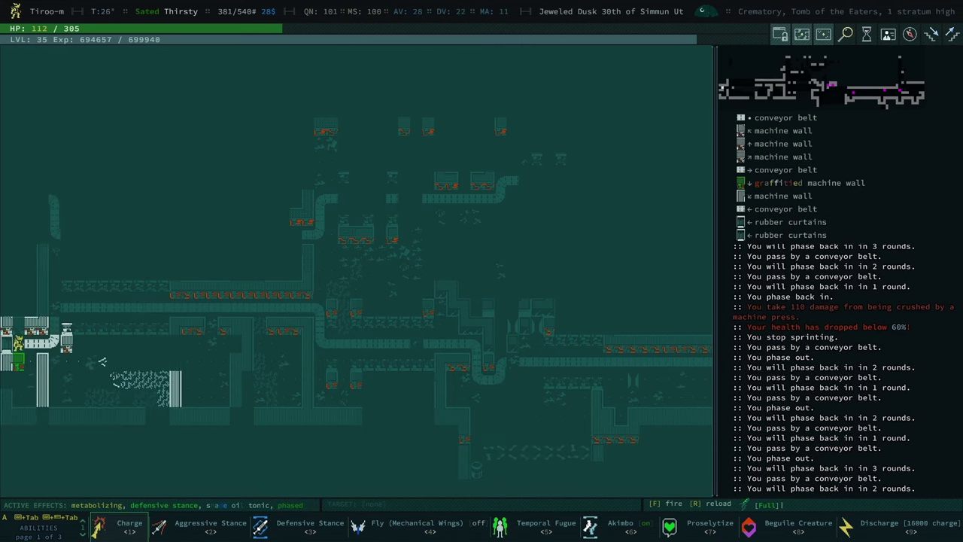
key(KP_4)
key(KP_4)
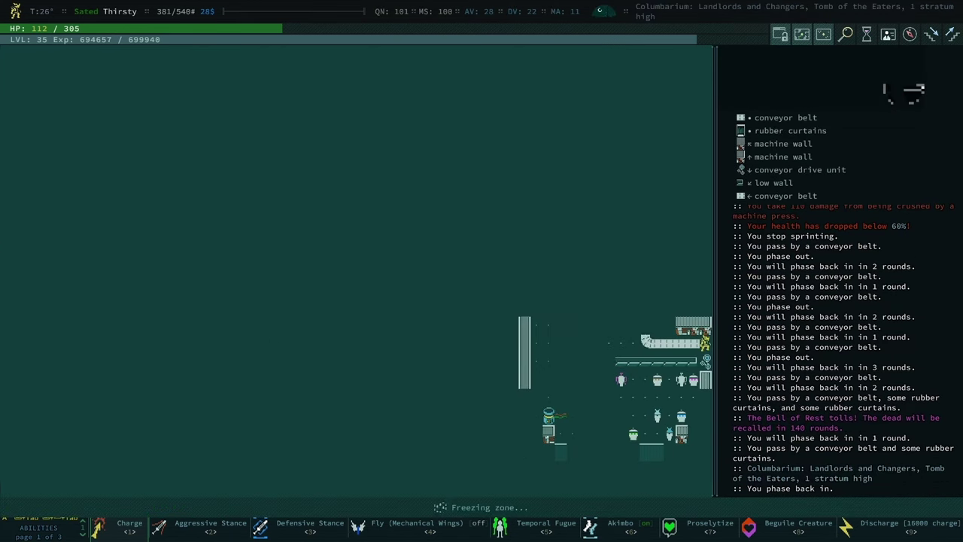
key(KP_4)
key(KP_4)
key(KP_4)
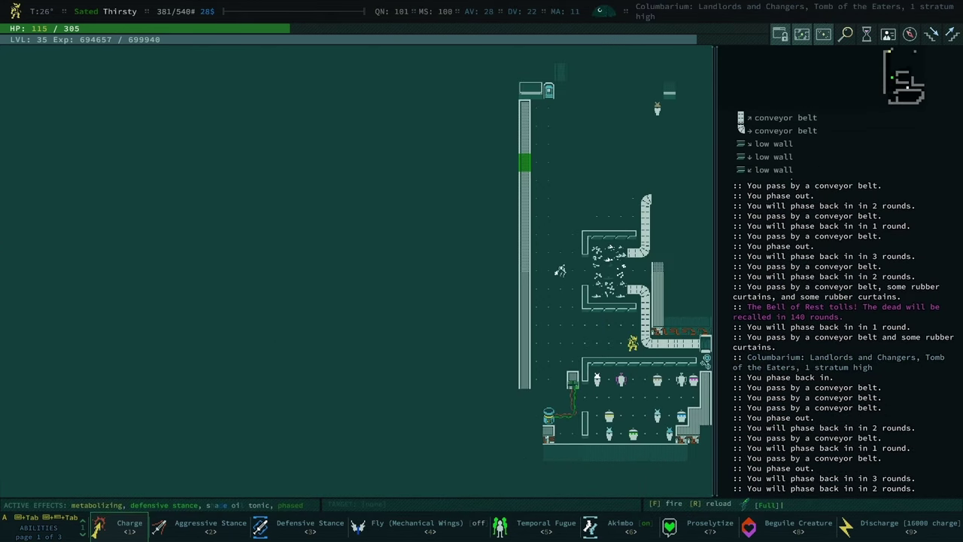
Rest to full health and inspect the nearby funerary urn
key(grave)
key(l)
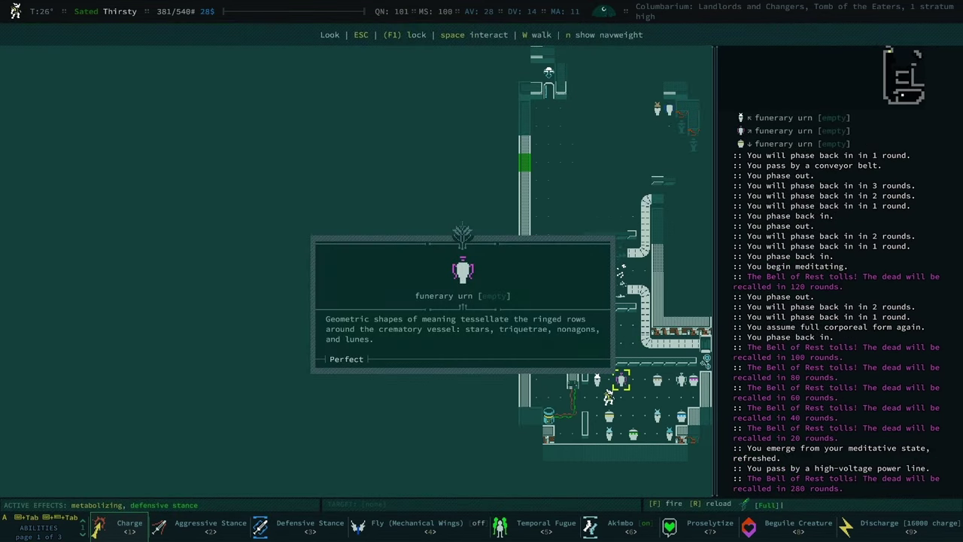
key(space)
key(Escape)
key(Escape)
key(KP_8)
Autoexplore the Columbarium, searching for stairs, and walk into the garden area
key(KP_0)
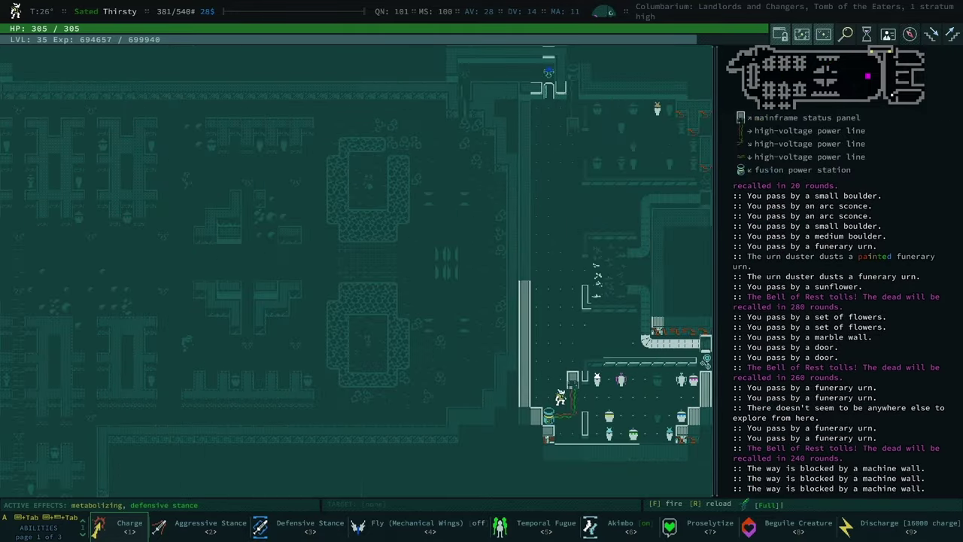
key(Up)
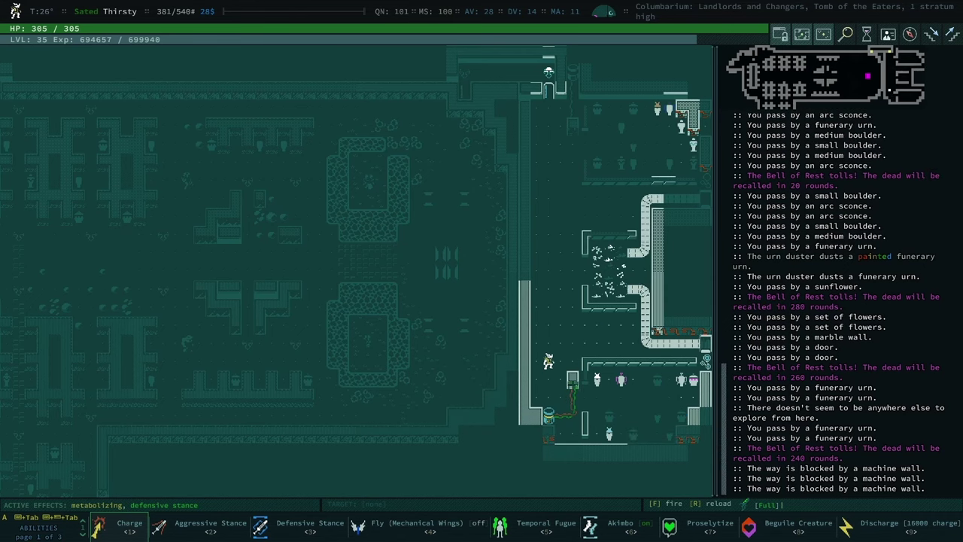
key(Up)
key(Up)
key(Up)
key(shift+period)
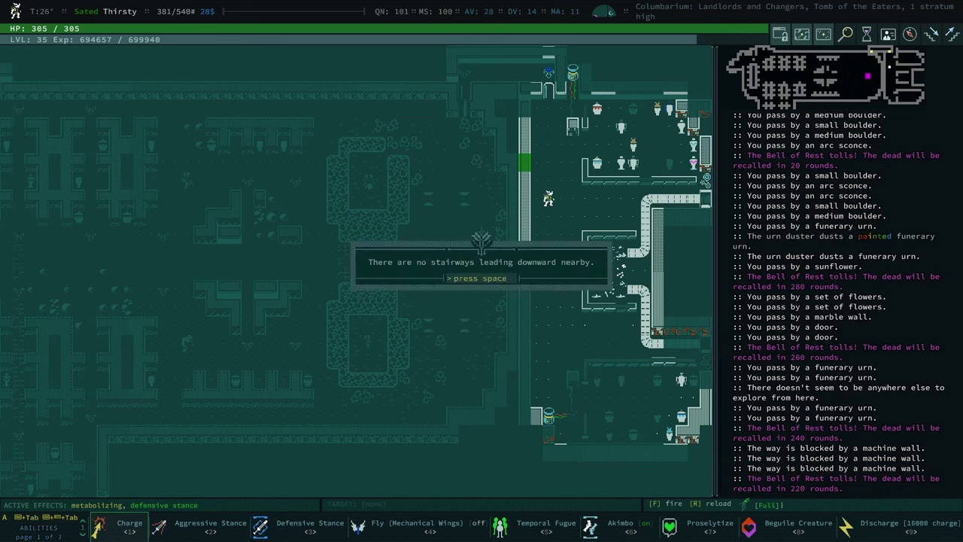
key(space)
key(shift+comma)
key(Down)
key(Down)
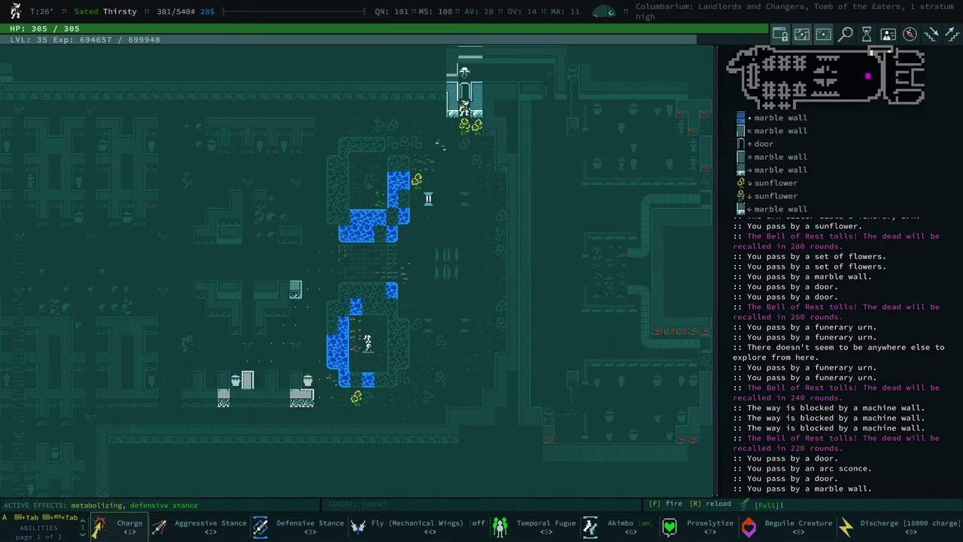
key(Down)
key(Down)
key(Down)
key(Down)
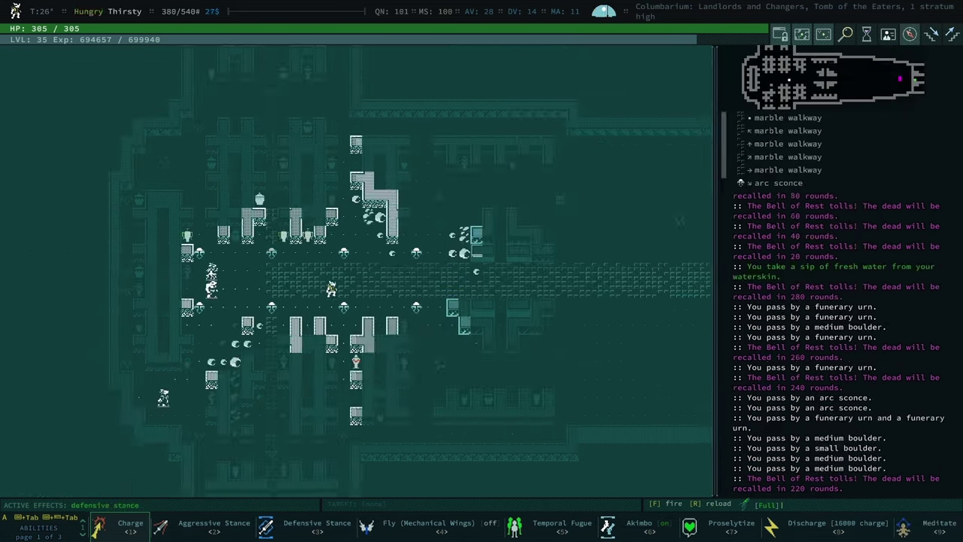
Finish exploring, then walk east and take the stairs to Warriors and Tutors
key(0)
key(space)
key(Right)
key(Right)
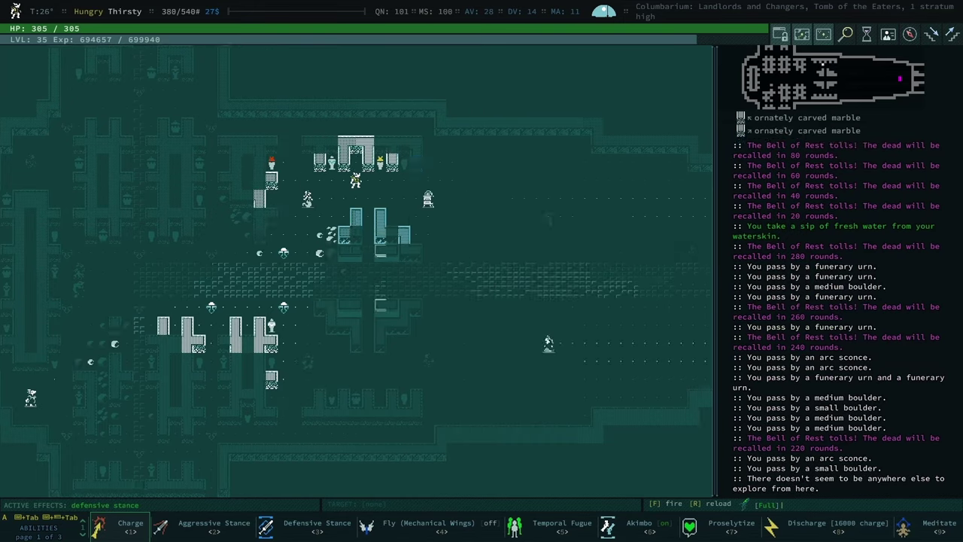
key(Right)
key(Right)
key(Right)
key(Right)
key(Right)
key(Right)
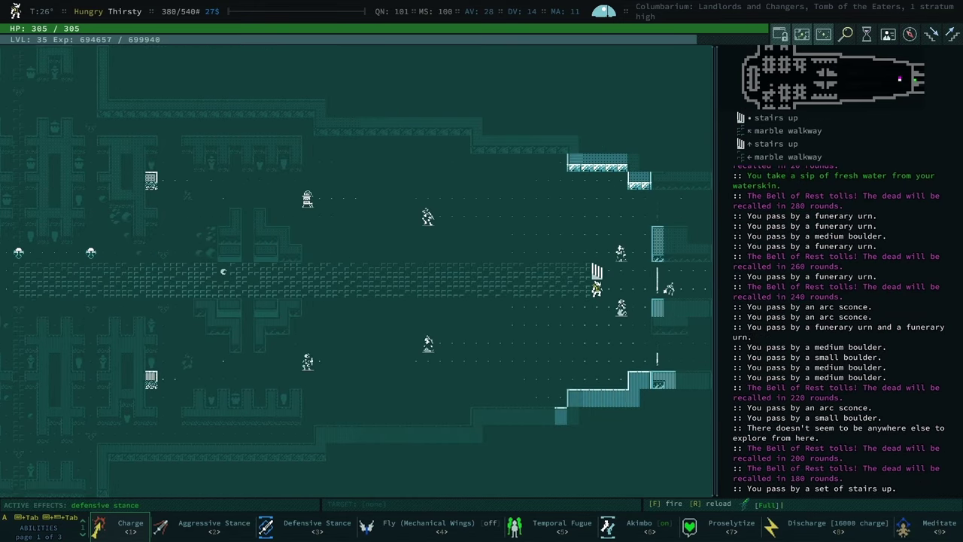
key(greater)
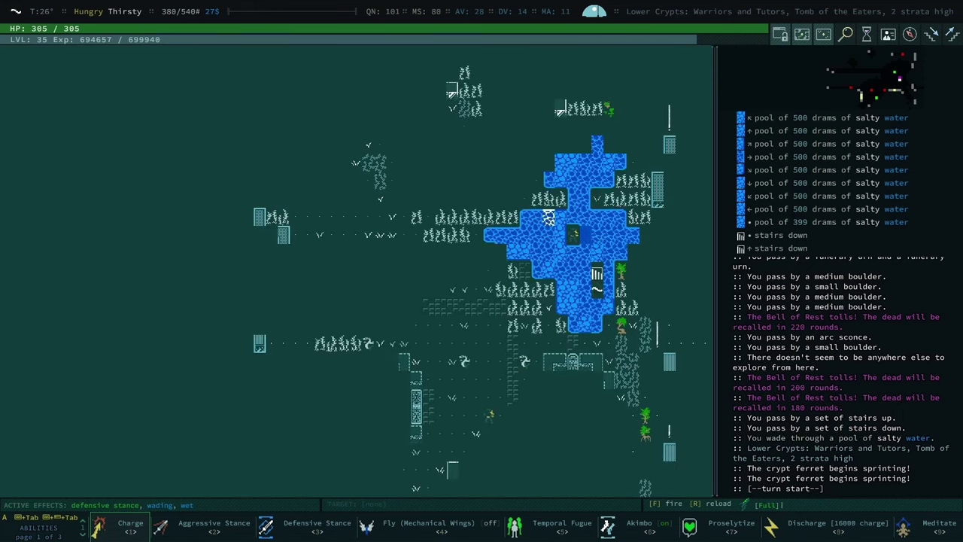
Fight and kill the wet crypt ferrets in the salty water
key(Up)
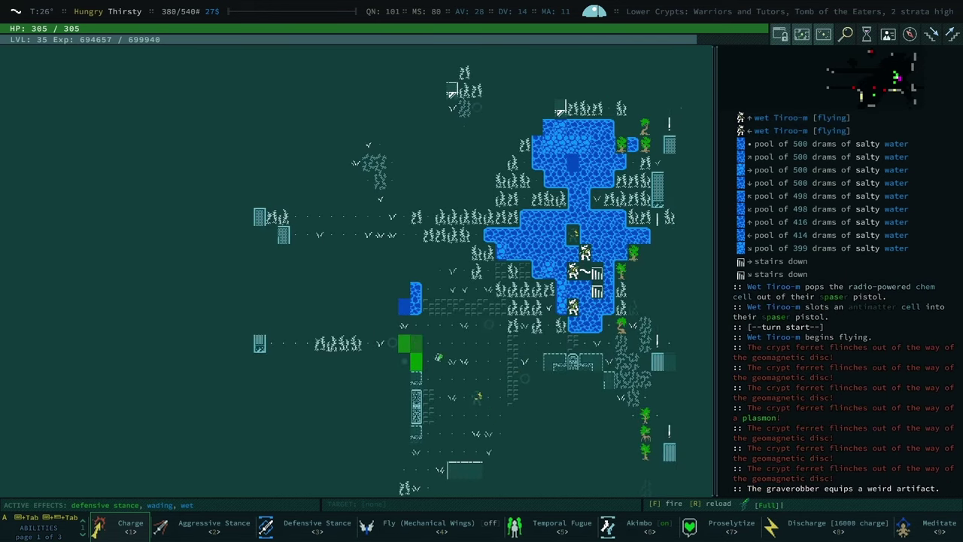
key(Up)
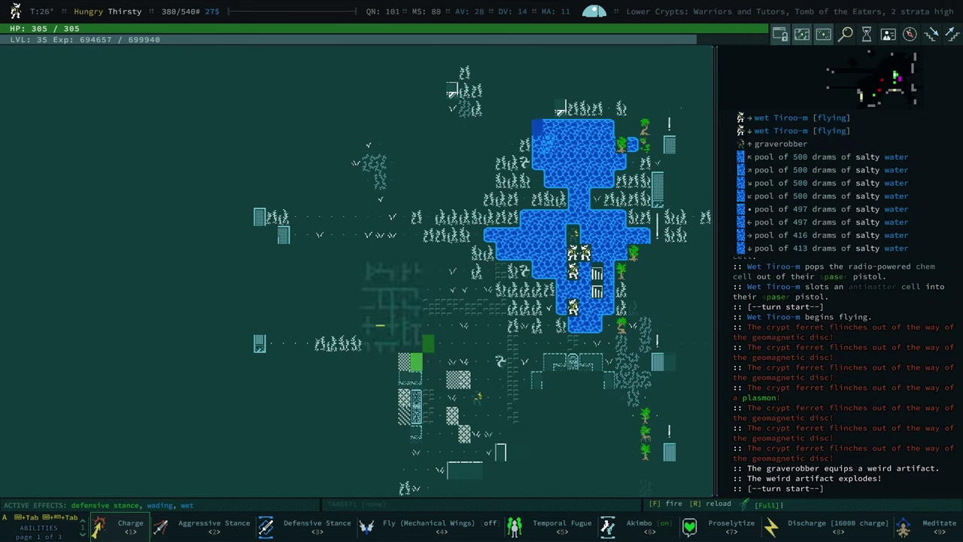
key(Up)
key(Up)
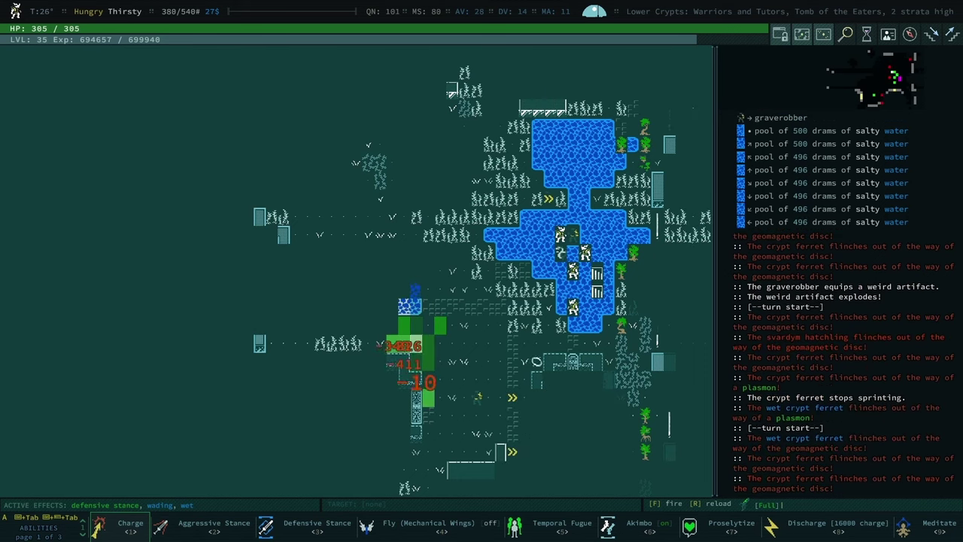
key(Up)
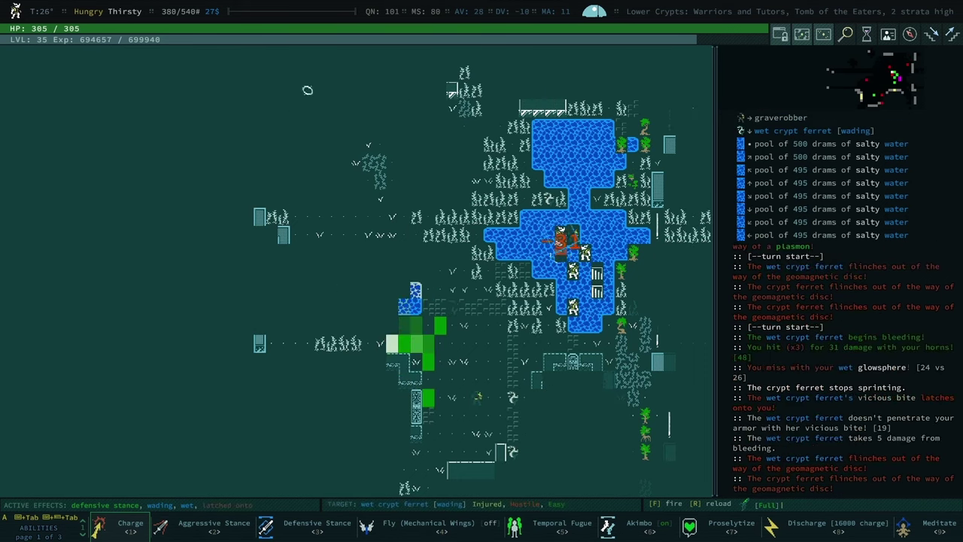
key(Up)
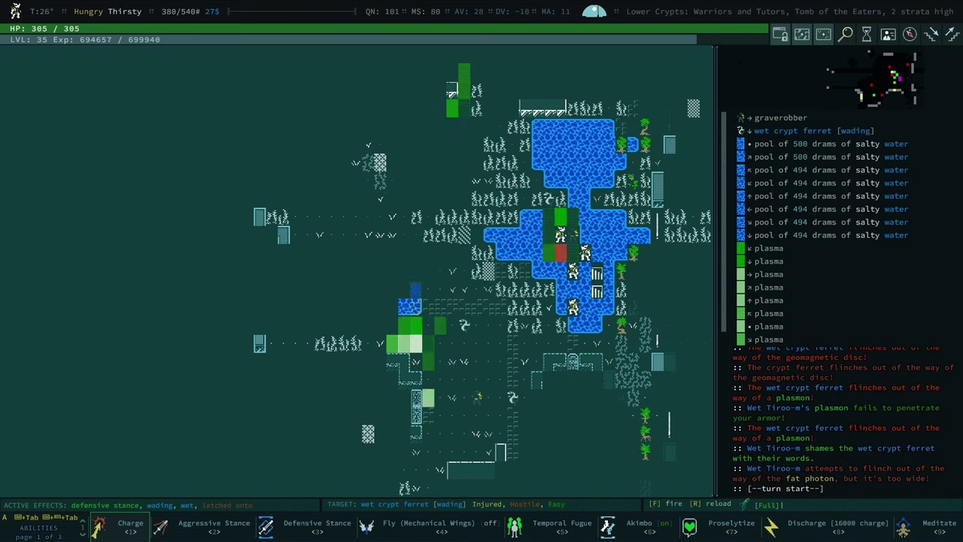
key(Up)
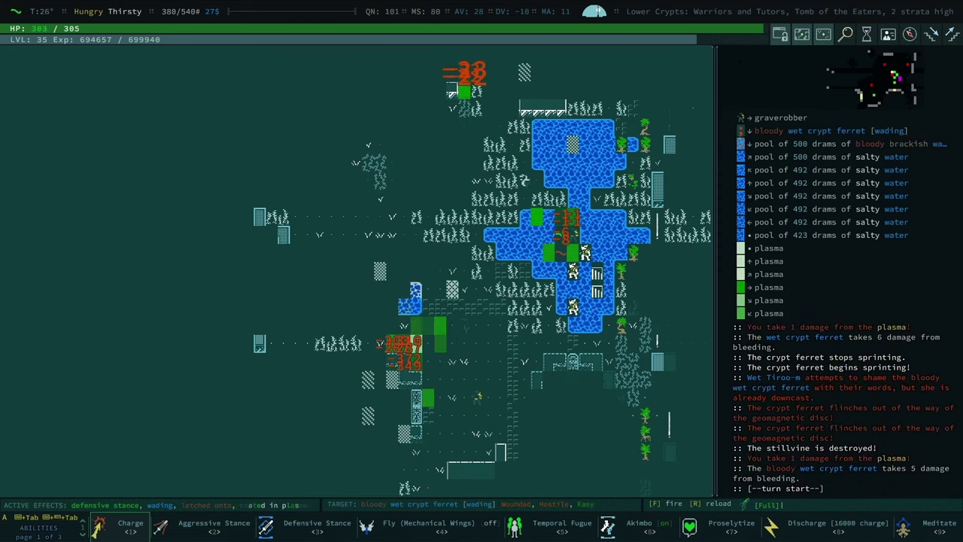
key(Up)
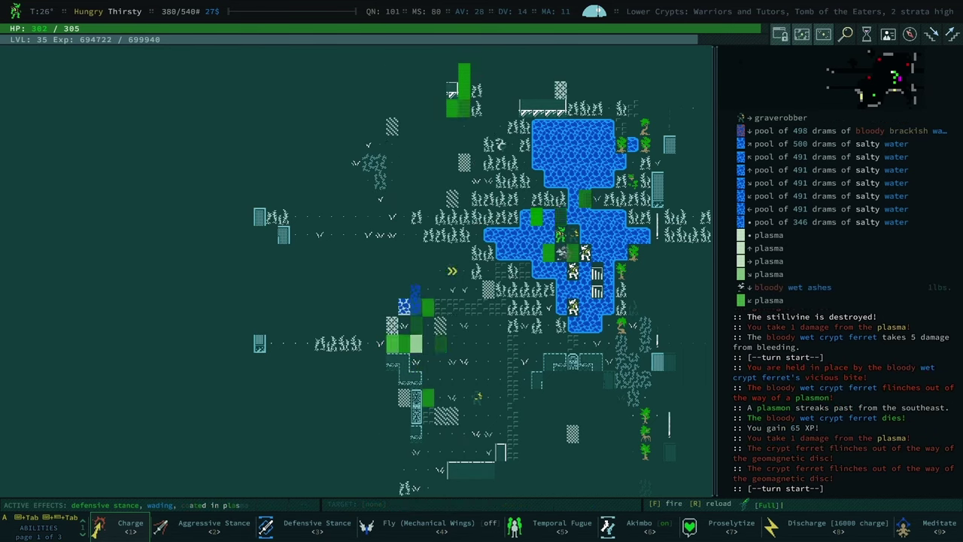
Wade through the stillvines, charge a crypt ferret, and advance on the graverobber
key(Up)
key(Up)
key(Up)
key(Up)
key(Up)
key(Up)
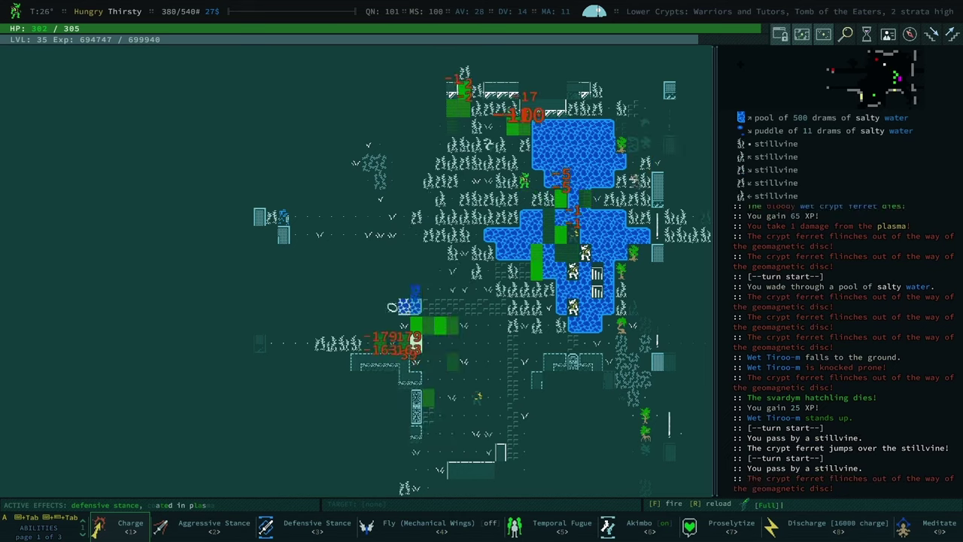
key(Up)
key(Up)
key(Up)
key(Up)
key(Up)
key(Up)
key(Up)
key(Up)
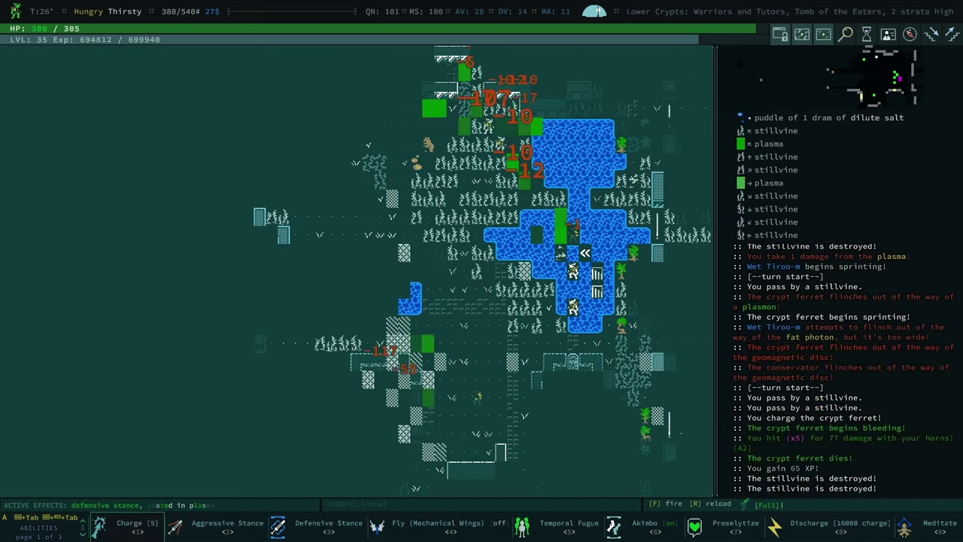
key(Up)
key(Up)
key(Up)
key(Up)
key(Up)
key(Up)
key(Up)
key(Up)
key(Up)
key(Up)
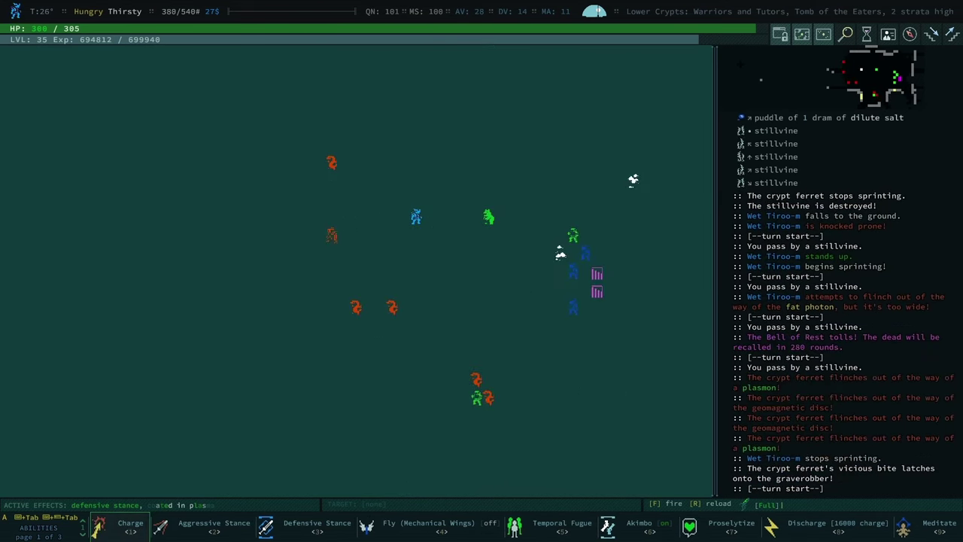
key(Up)
key(alt)
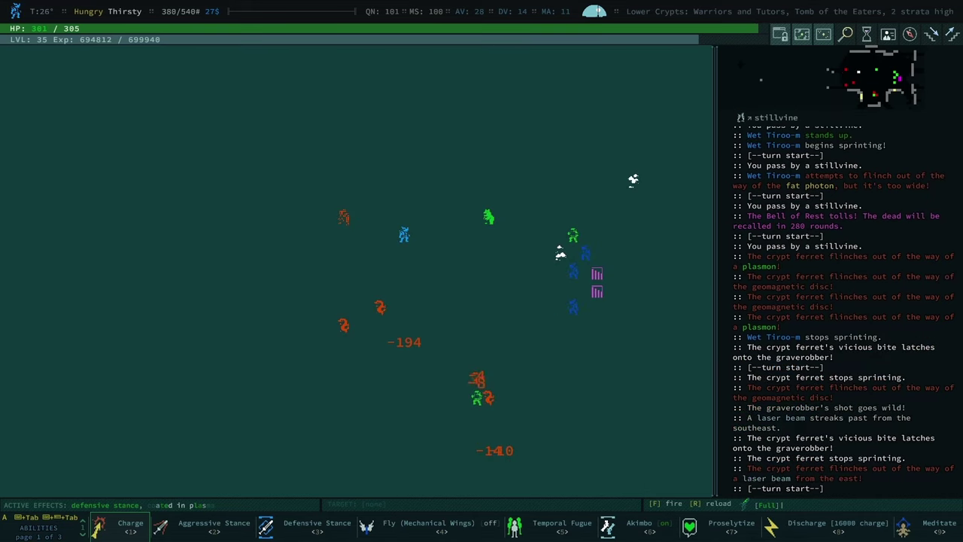
key(Up)
key(Up)
key(Up)
key(Up)
key(Up)
Kill the salty oily conservator and toggle the creatures-only overlay
key(Up)
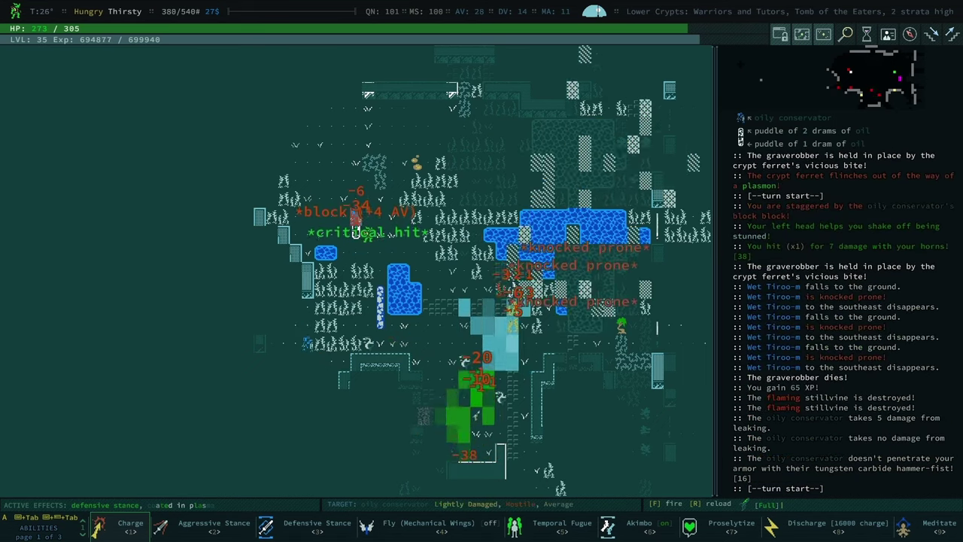
key(Up)
key(Up)
key(Up)
key(Up)
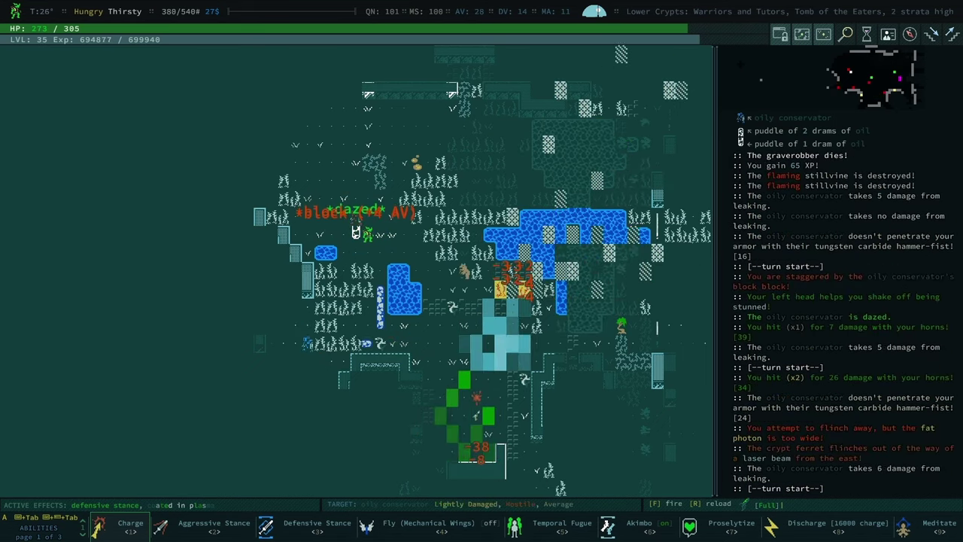
key(Up)
key(Up)
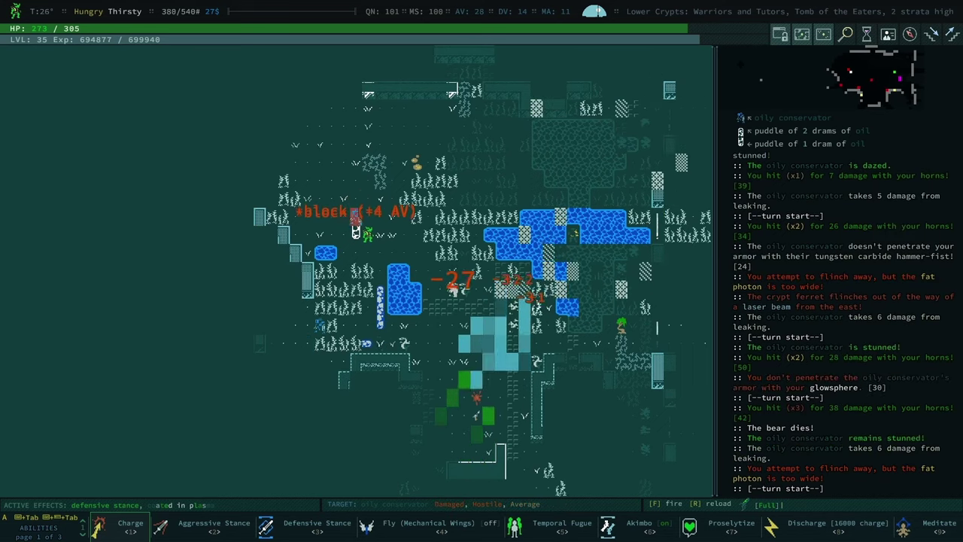
key(Up)
key(Up)
key(Up)
key(Up)
key(Up)
key(Up)
key(Up)
key(Up)
key(Up)
key(Up)
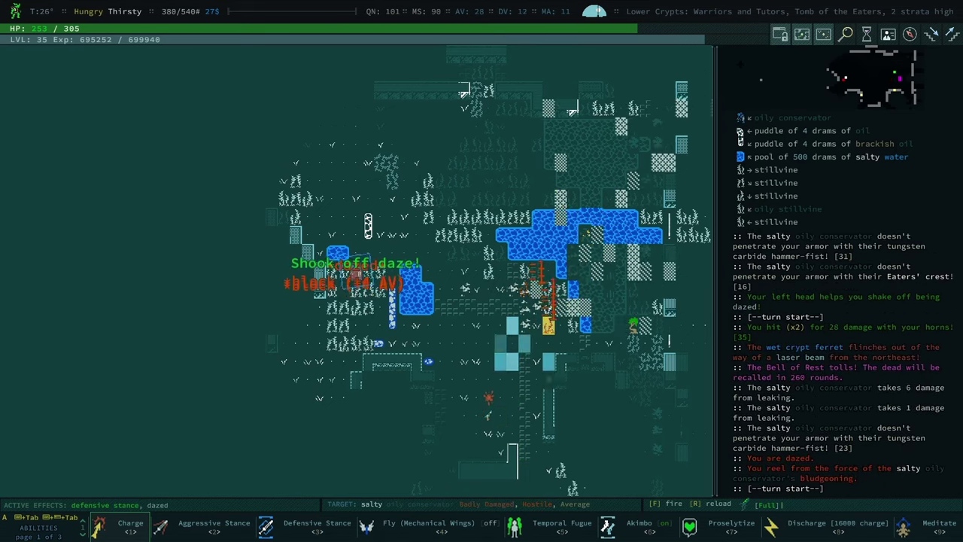
key(Up)
key(Up)
key(Up)
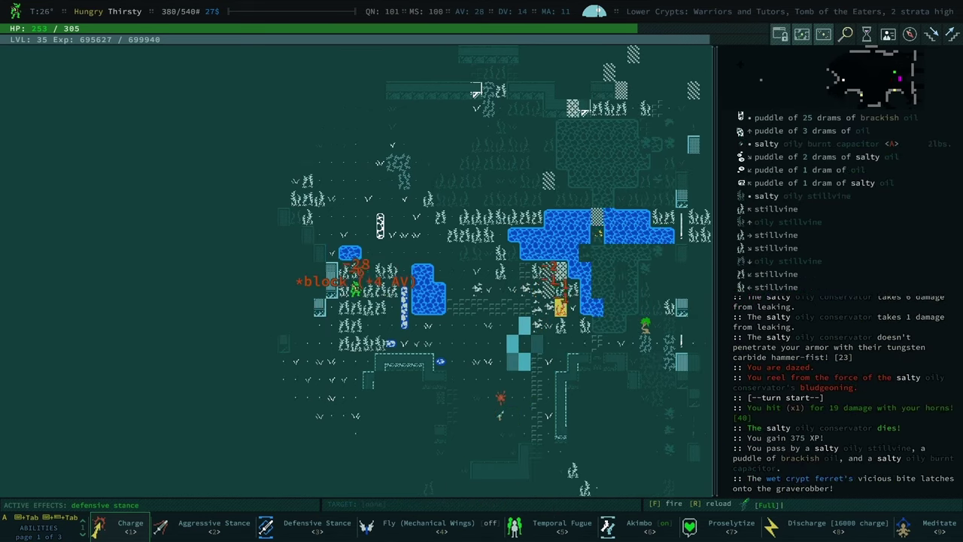
key(alt)
Rest, then autoexplore, killing the salt-encrusted and wet crypt ferrets by the pools
key(6)
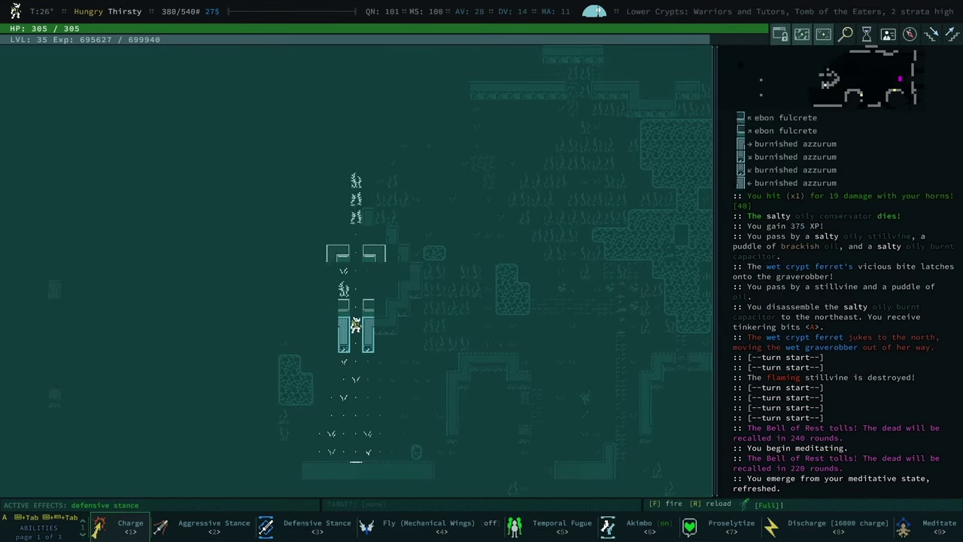
key(KP_8)
key(KP_8)
key(KP_0)
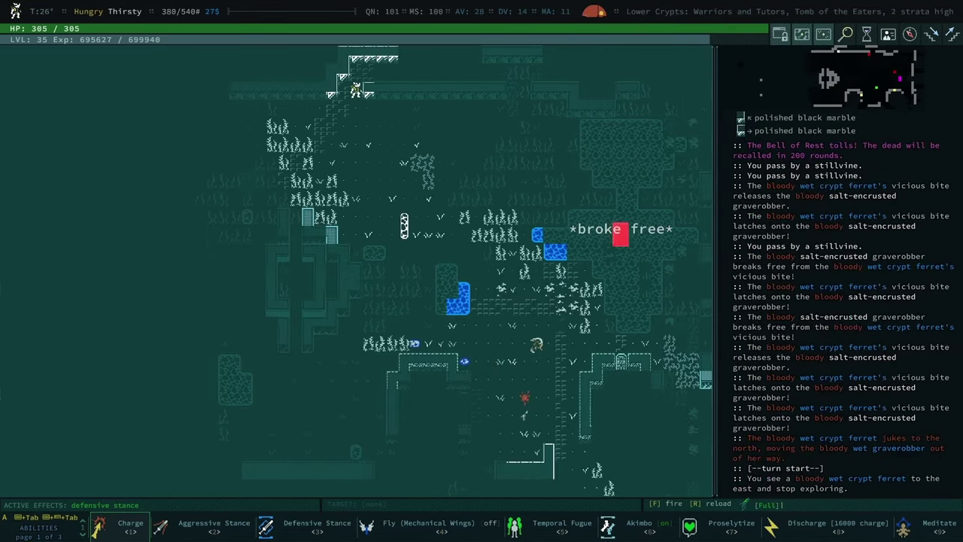
key(KP_6)
key(KP_6)
key(KP_6)
key(KP_6)
key(KP_0)
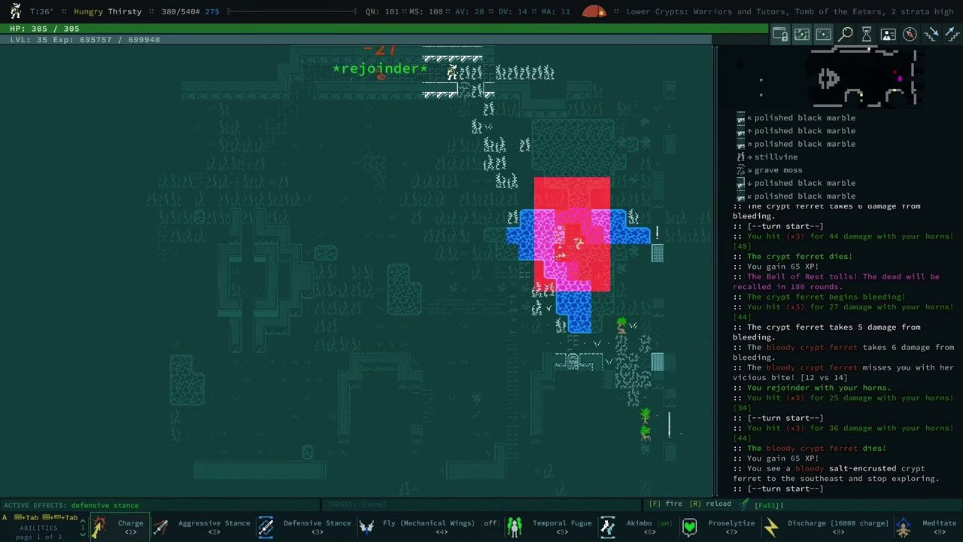
key(KP_0)
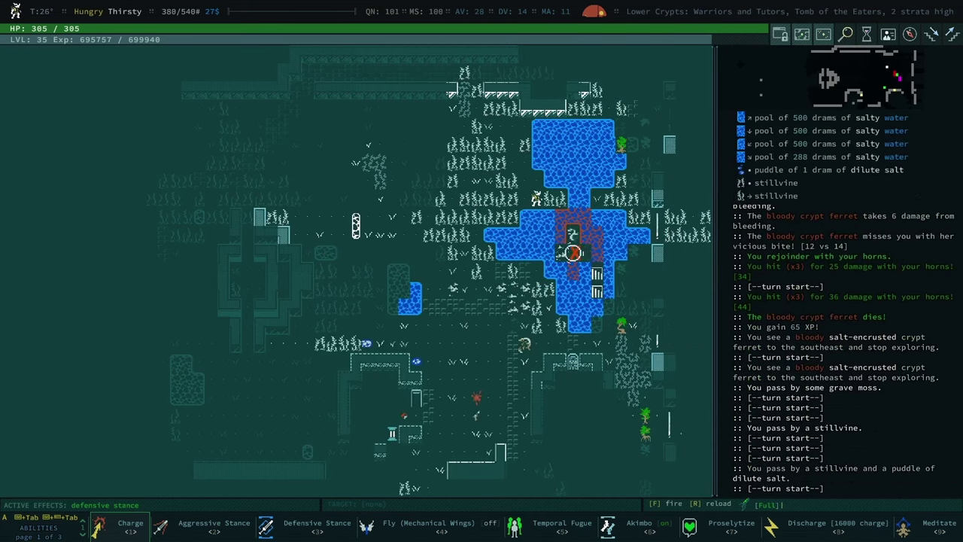
key(KP_9)
key(KP_9)
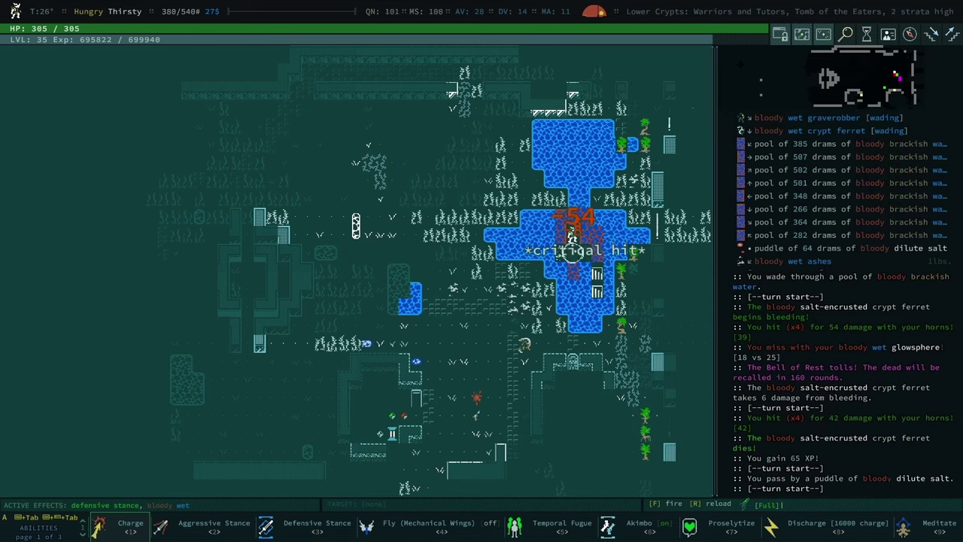
key(KP_0)
key(KP_1)
key(KP_1)
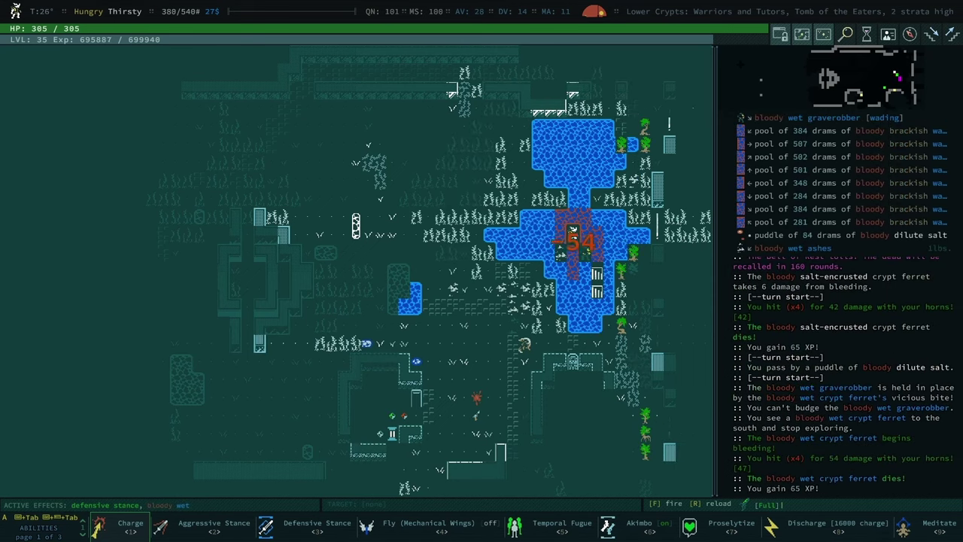
key(KP_0)
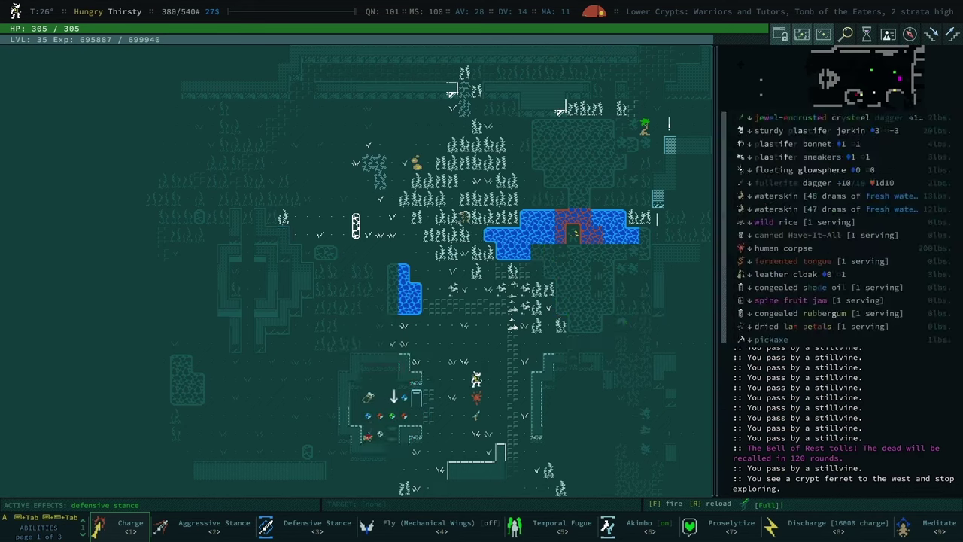
Loot the southwest room, then kill the crypt ferret and three gorged growths
key(KP_0)
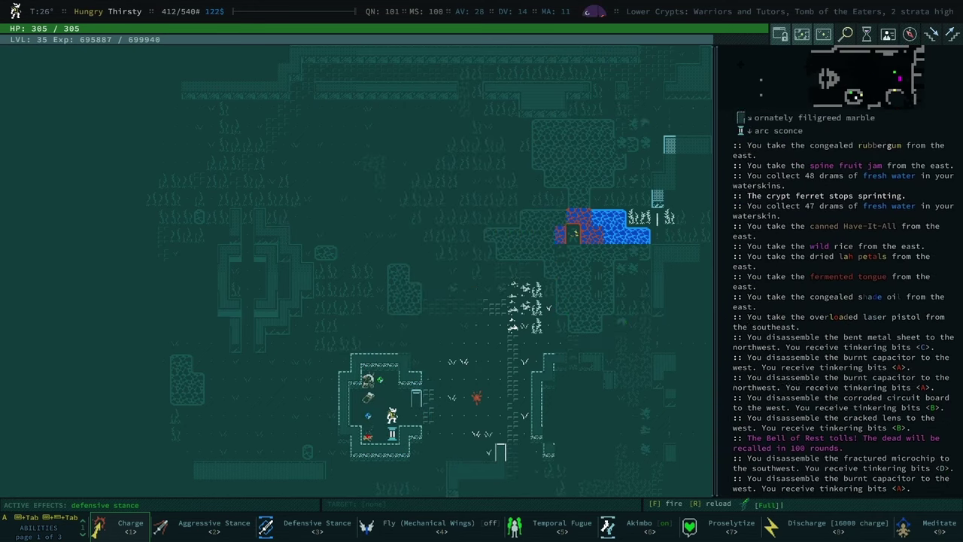
key(KP_0)
key(KP_0)
key(KP_0)
key(KP_0)
key(KP_0)
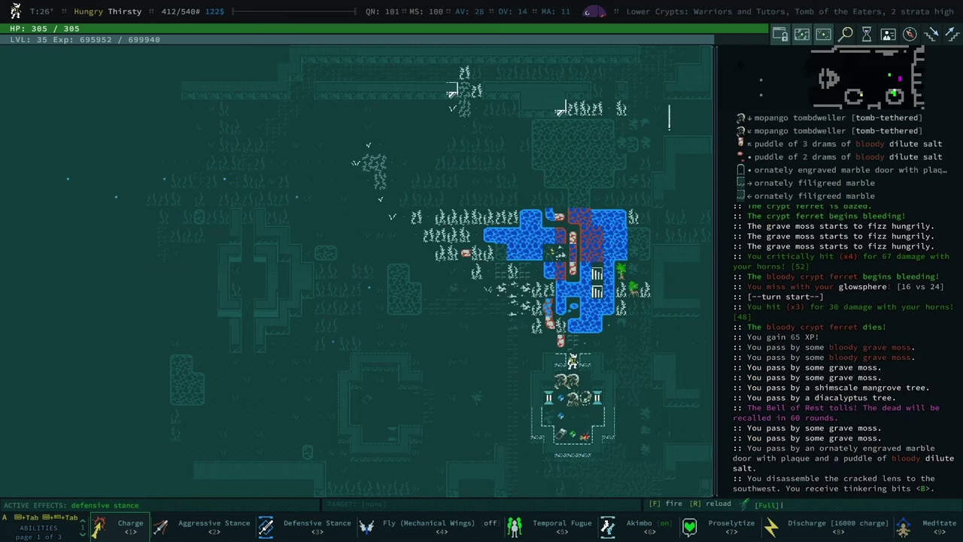
key(alt)
key(KP_0)
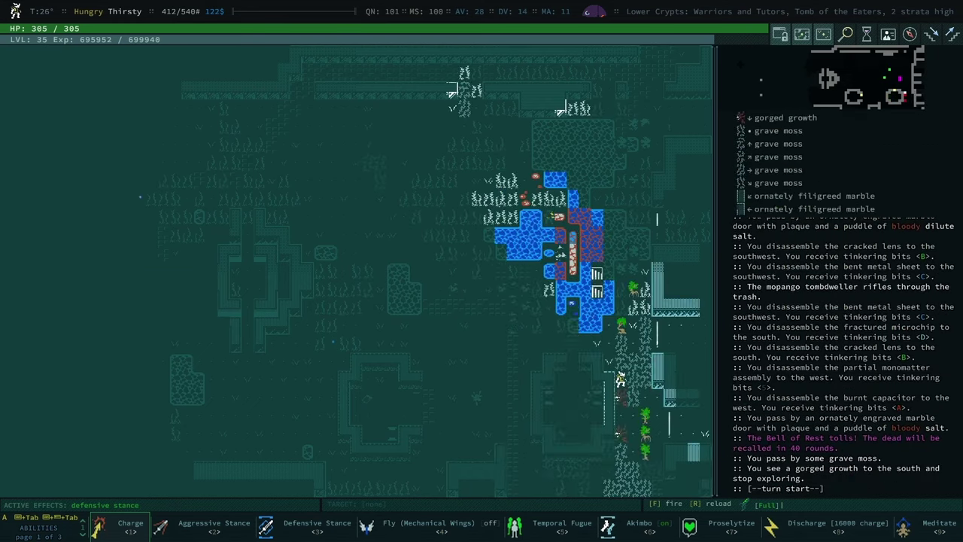
key(KP_0)
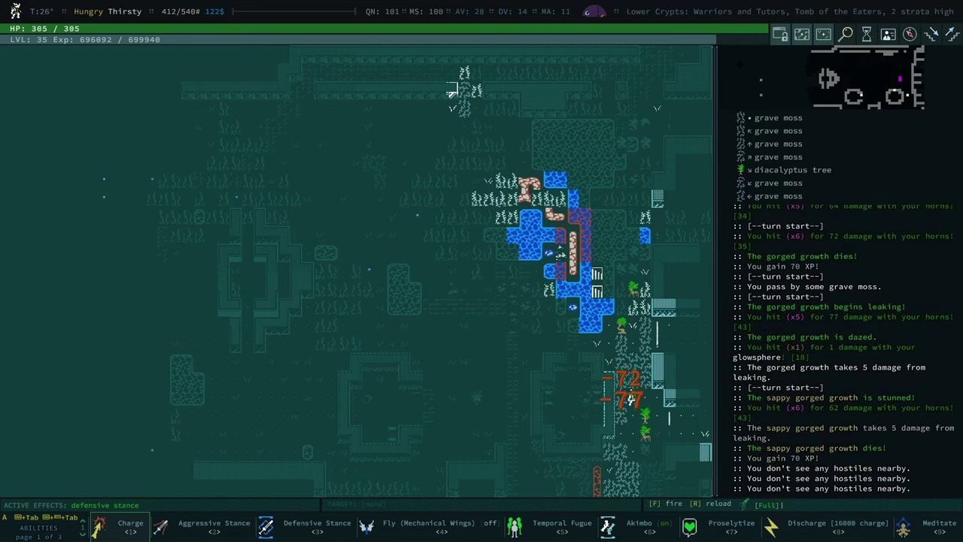
key(KP_0)
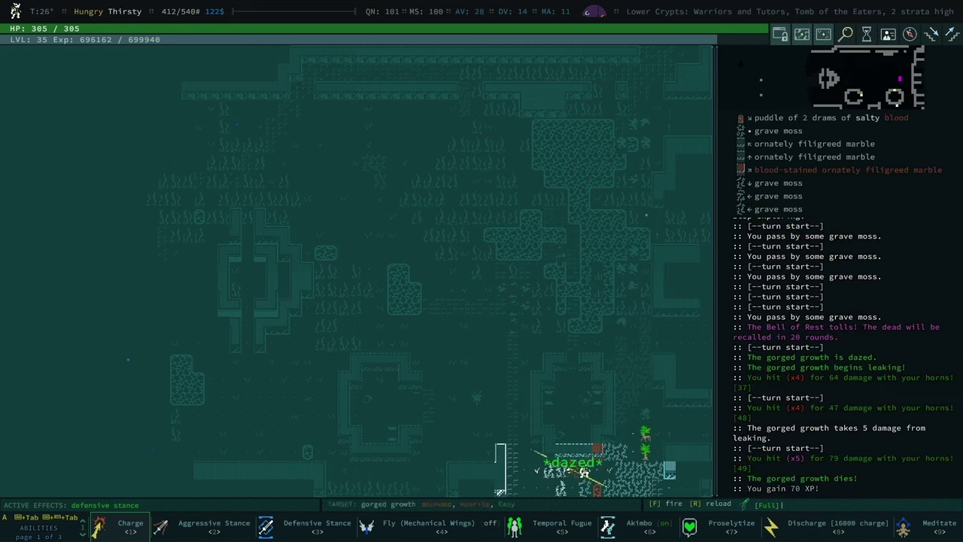
Explore through the stillvines and kill the two attacking crypt ferrets
key(KP_0)
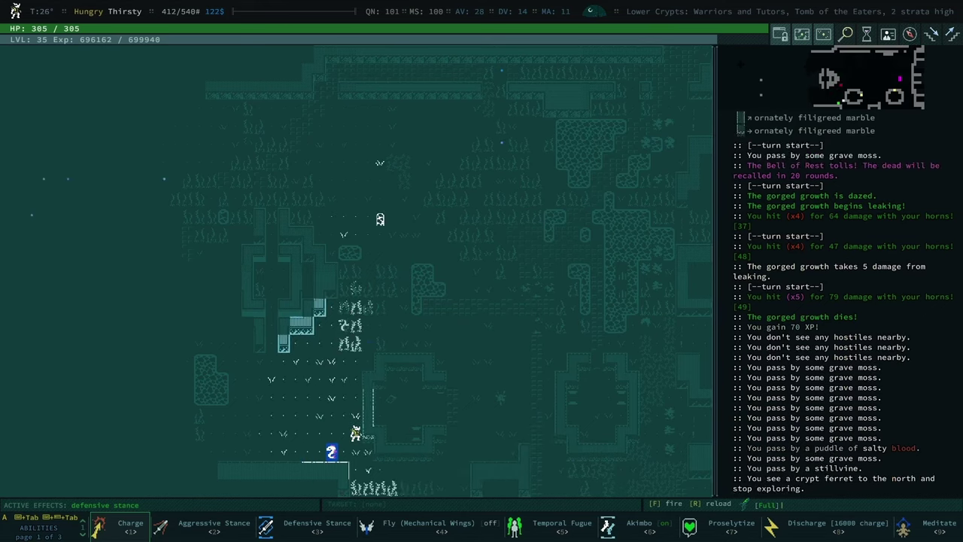
key(KP_0)
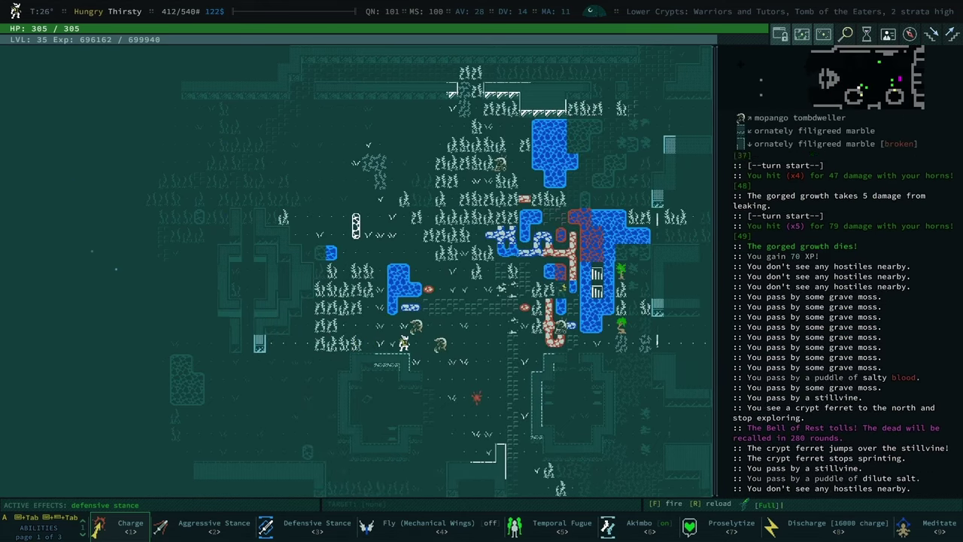
key(KP_0)
key(KP_0)
key(KP_0)
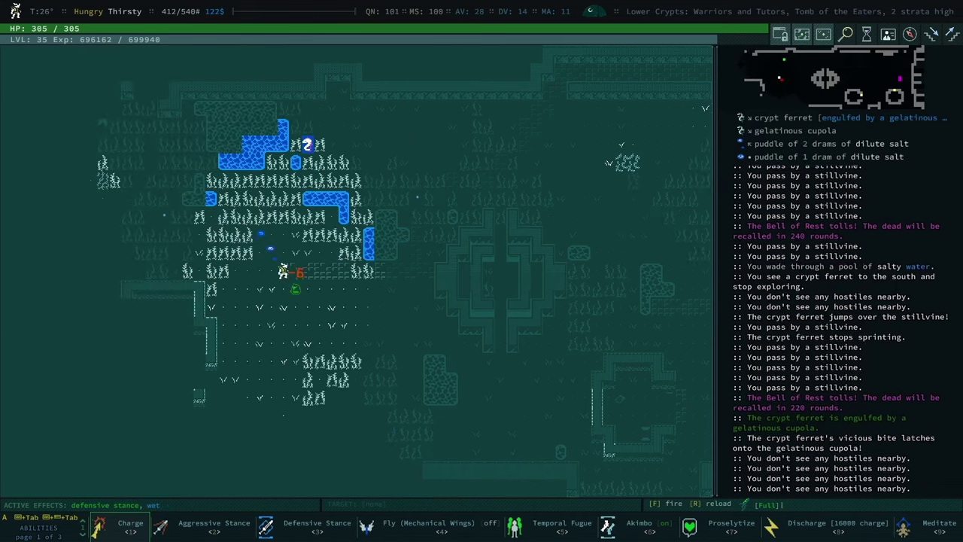
key(KP_0)
key(KP_0)
key(KP_0)
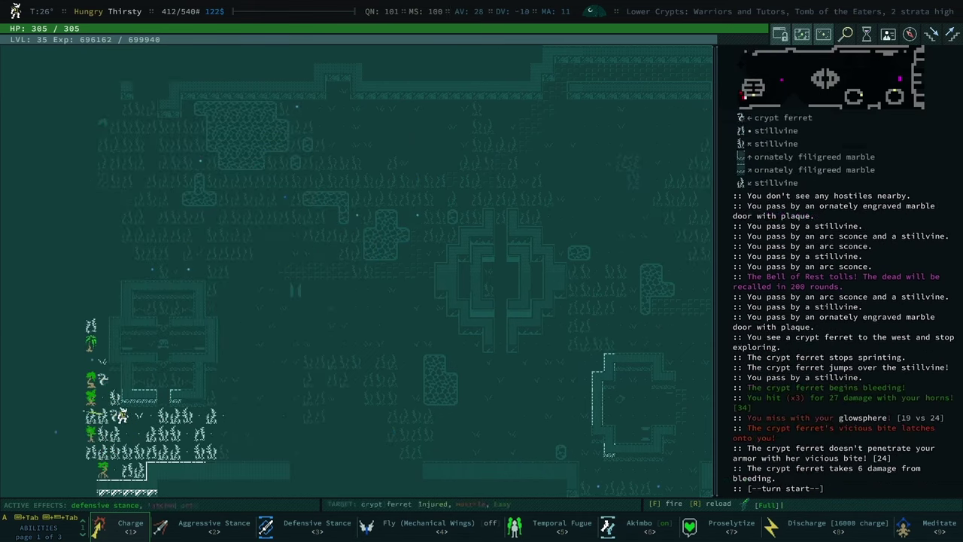
key(KP_0)
key(KP_0)
key(KP_0)
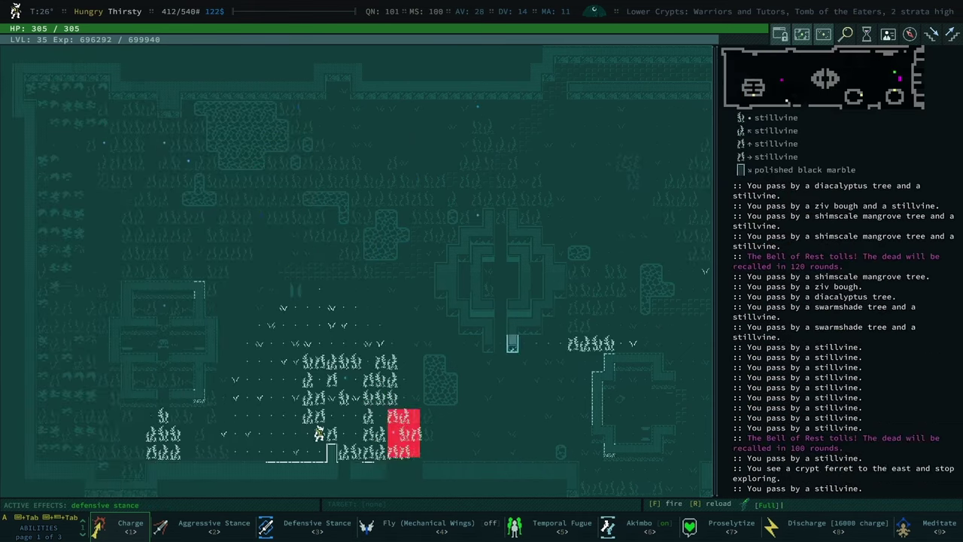
Explore the western crypt room and head south toward the salty pools
key(KP_0)
key(Escape)
key(KP_0)
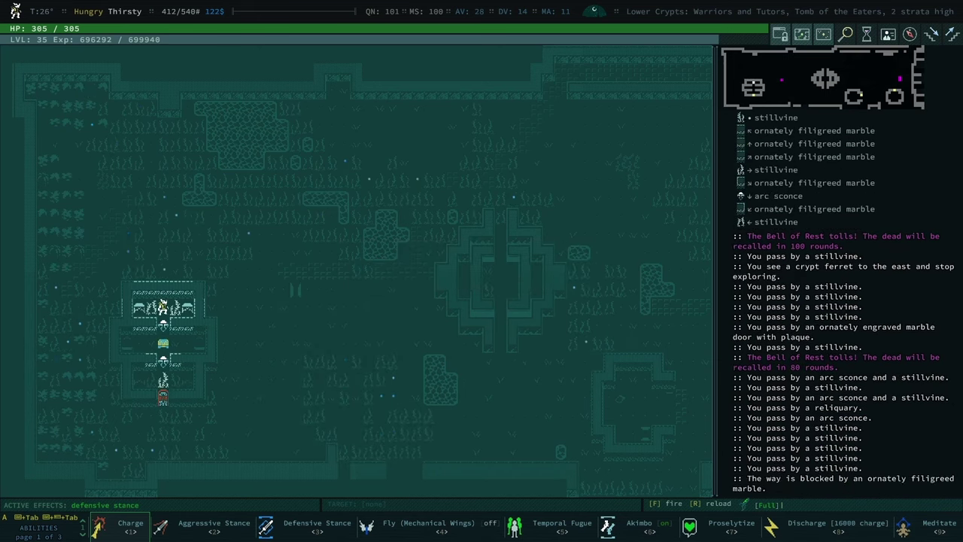
key(KP_0)
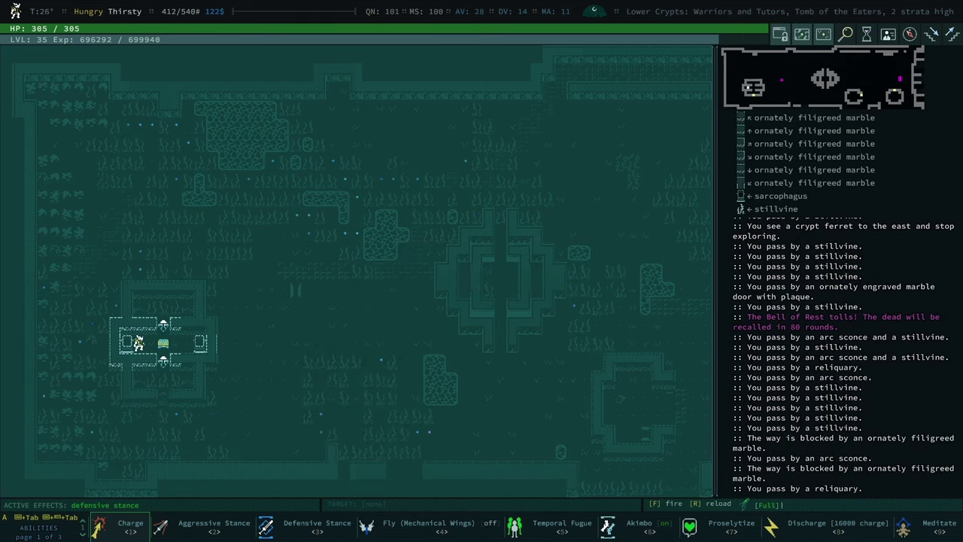
key(KP_0)
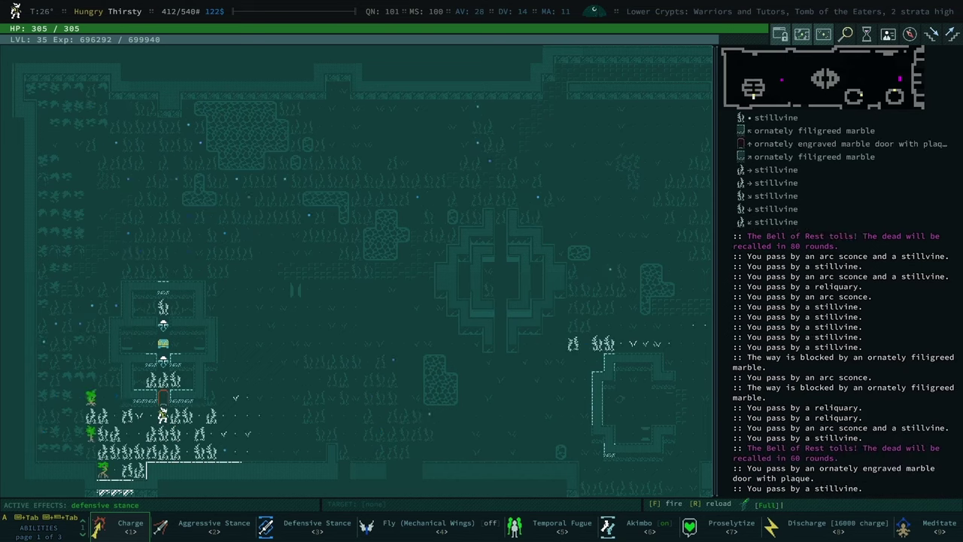
key(KP_0)
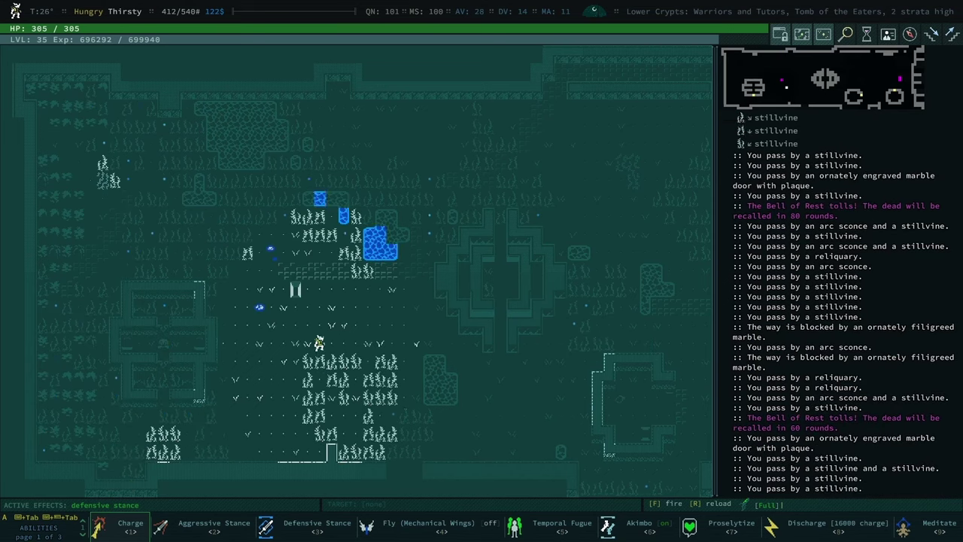
Kill the biting crypt ferret and exit through the tomb's southern edge
key(KP_0)
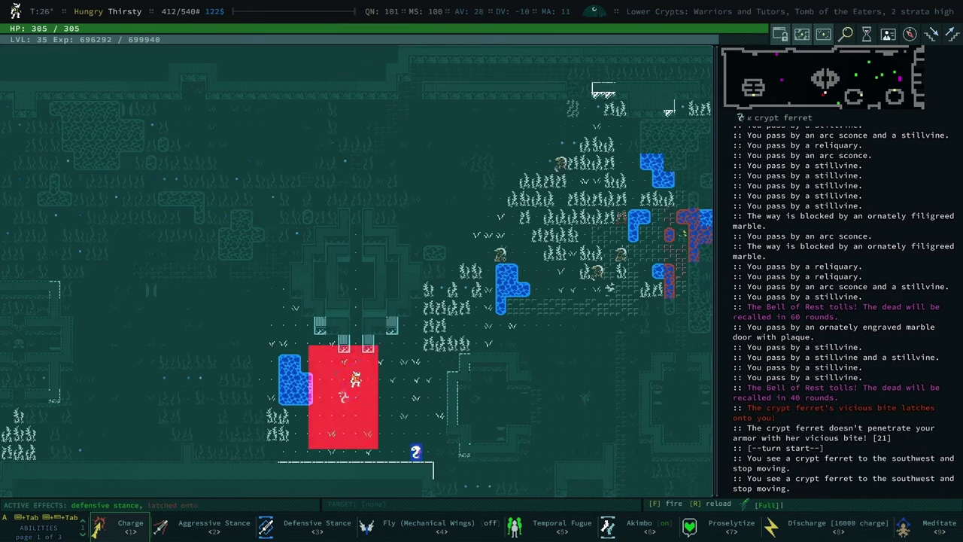
key(KP_1)
key(KP_0)
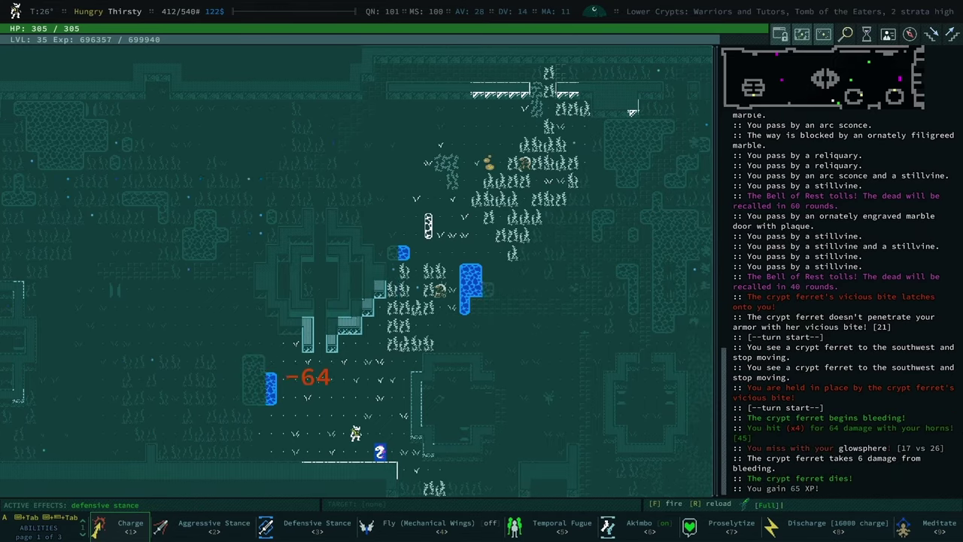
key(KP_4)
key(KP_4)
key(KP_4)
key(KP_0)
key(KP_0)
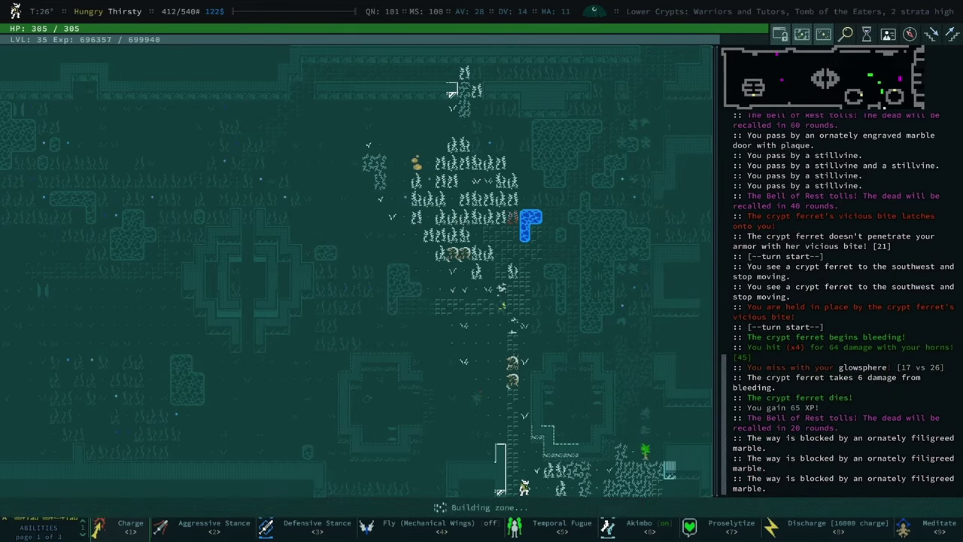
Explore the new tomb, close the reliquary, and charge the crypt sitter and conservator
key(greater)
key(KP_0)
key(KP_0)
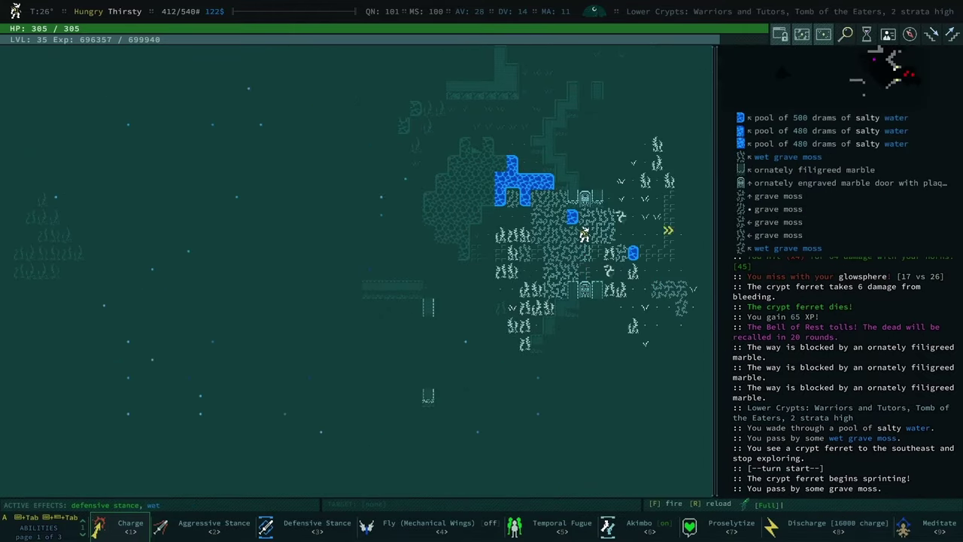
key(KP_0)
key(KP_0)
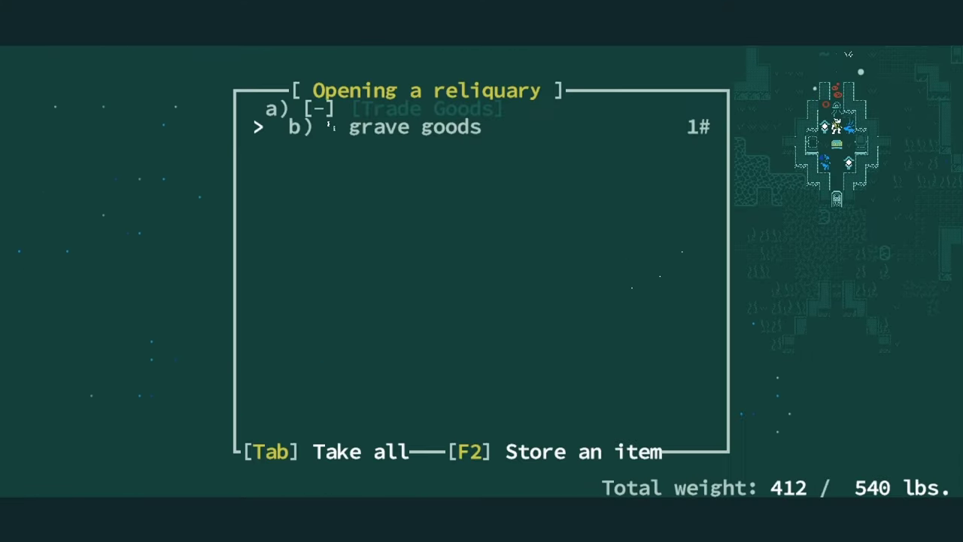
key(Escape)
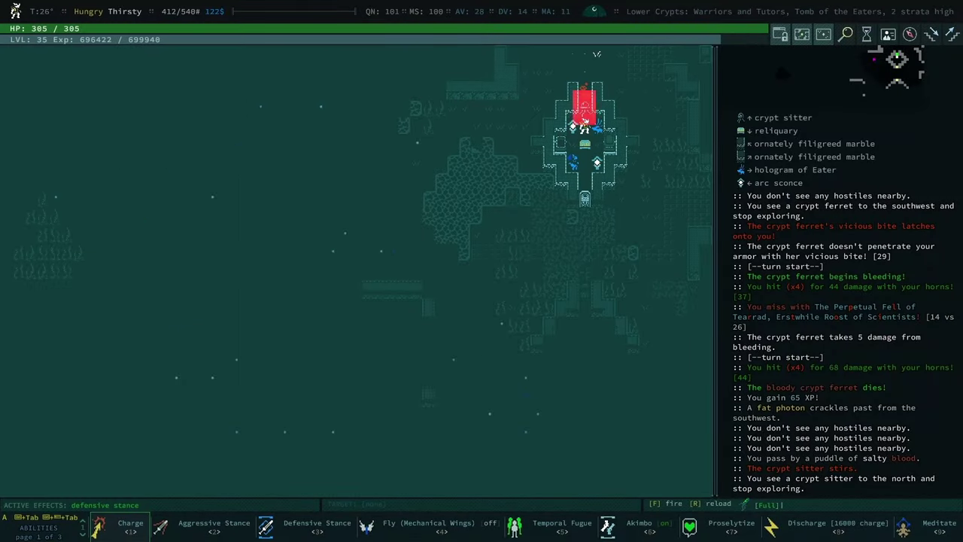
key(KP_8)
key(KP_8)
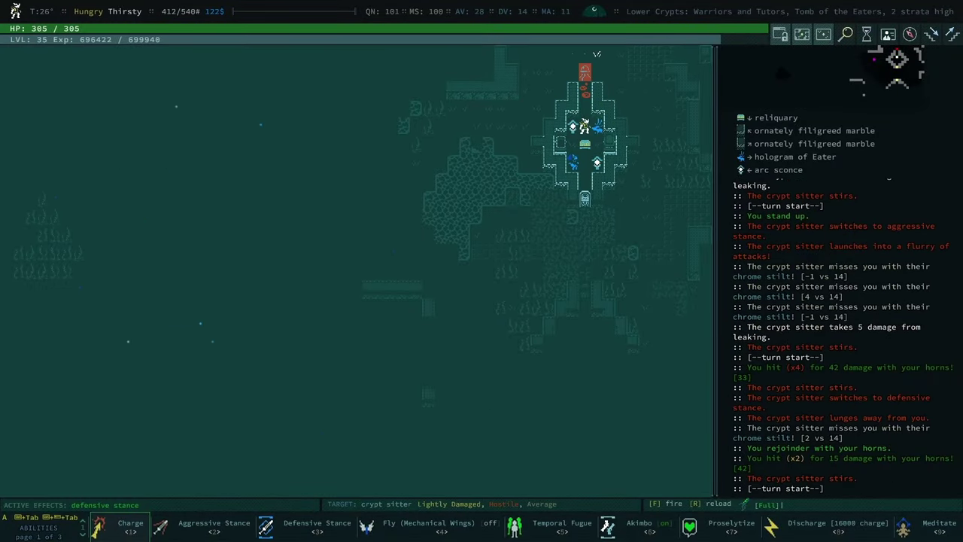
key(1)
key(KP_8)
key(KP_8)
key(KP_8)
key(KP_8)
key(KP_8)
key(KP_8)
key(KP_8)
key(KP_8)
key(KP_8)
key(KP_8)
key(KP_8)
key(KP_8)
key(KP_8)
key(KP_8)
Strike the oily conservator, then head south and kill the first crypt ferret
key(KP_8)
key(KP_8)
key(KP_8)
key(KP_8)
key(KP_8)
key(KP_8)
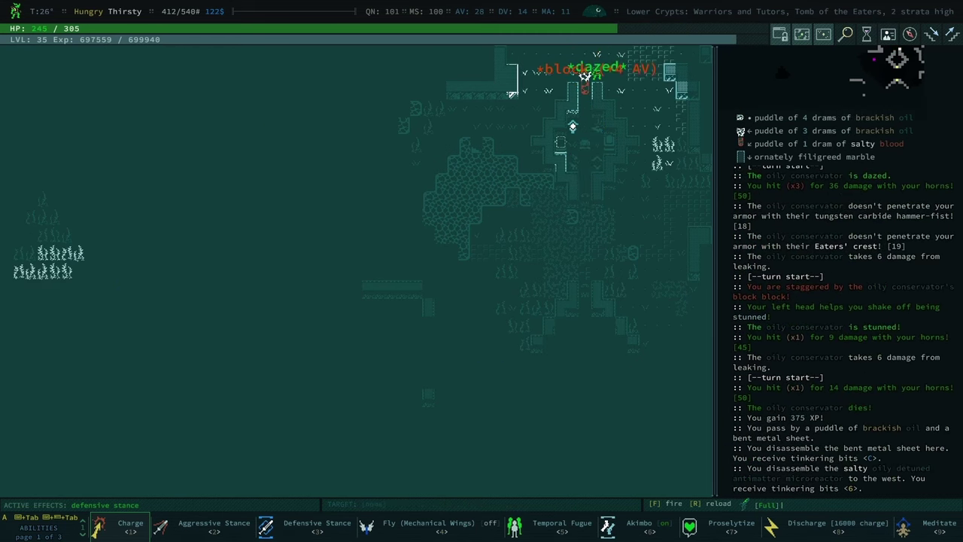
key(KP_8)
key(KP_0)
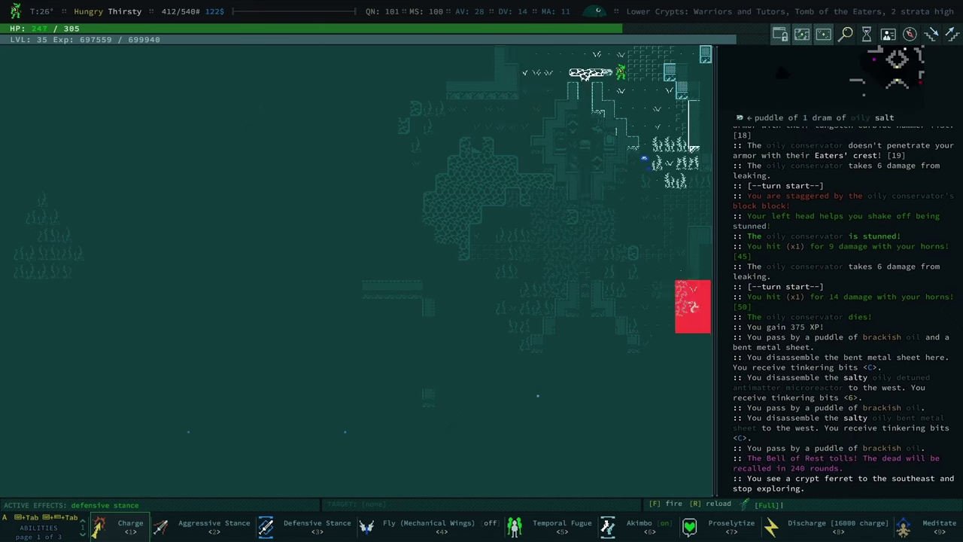
key(KP_0)
key(KP_0)
key(KP_2)
key(KP_2)
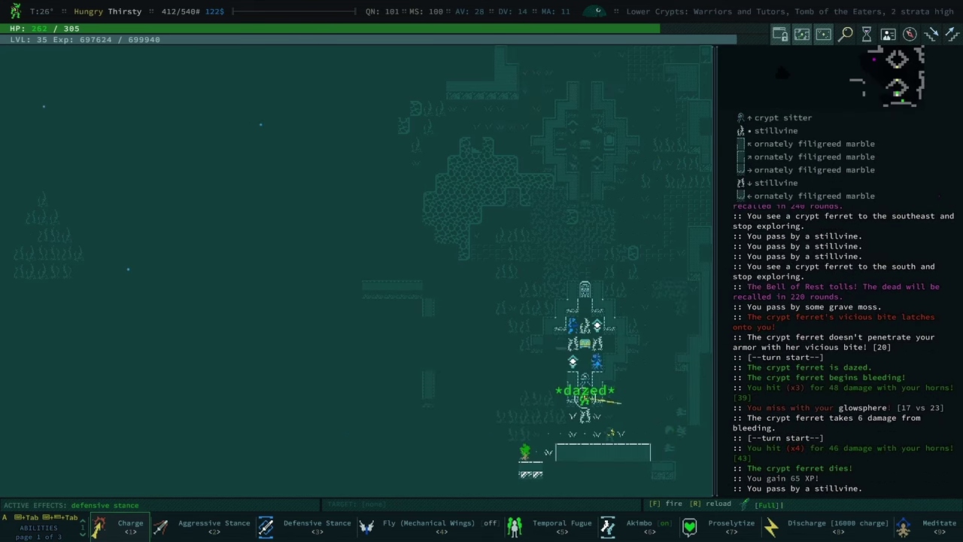
key(KP_2)
key(KP_0)
key(KP_1)
key(KP_2)
key(KP_2)
Kill two more crypt ferrets among the stillvines and the life sap pilgrim
key(KP_0)
key(KP_0)
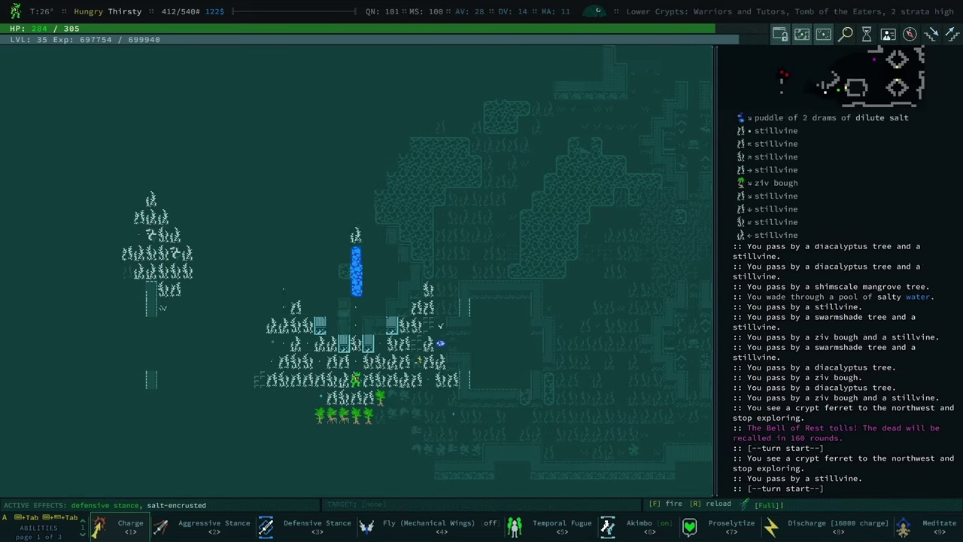
key(KP_0)
key(KP_4)
key(KP_4)
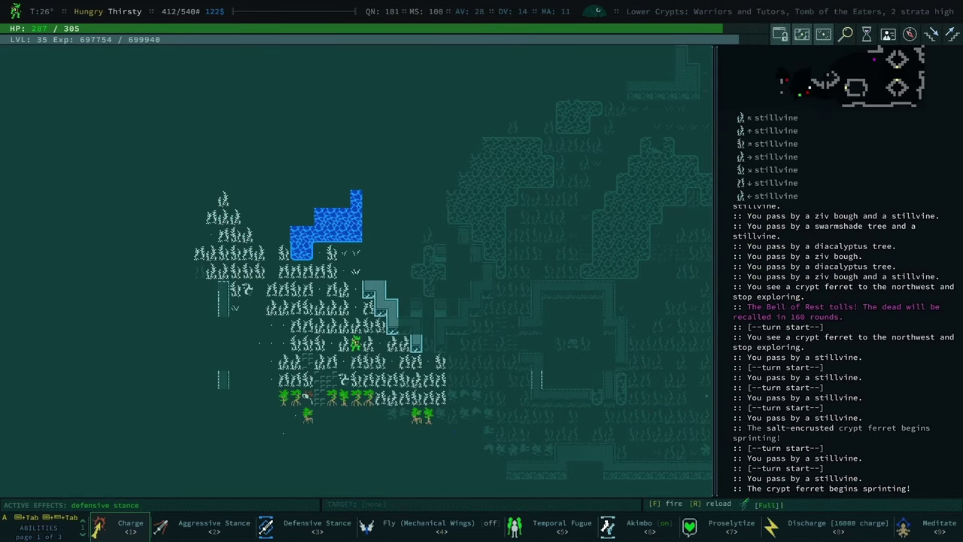
key(KP_4)
key(KP_4)
key(KP_0)
key(KP_0)
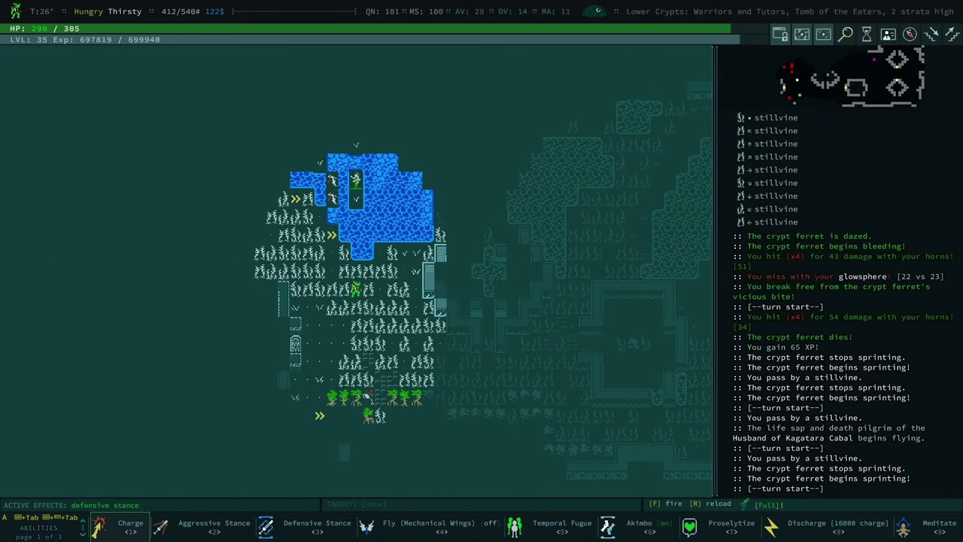
key(KP_8)
key(KP_8)
key(KP_8)
key(KP_8)
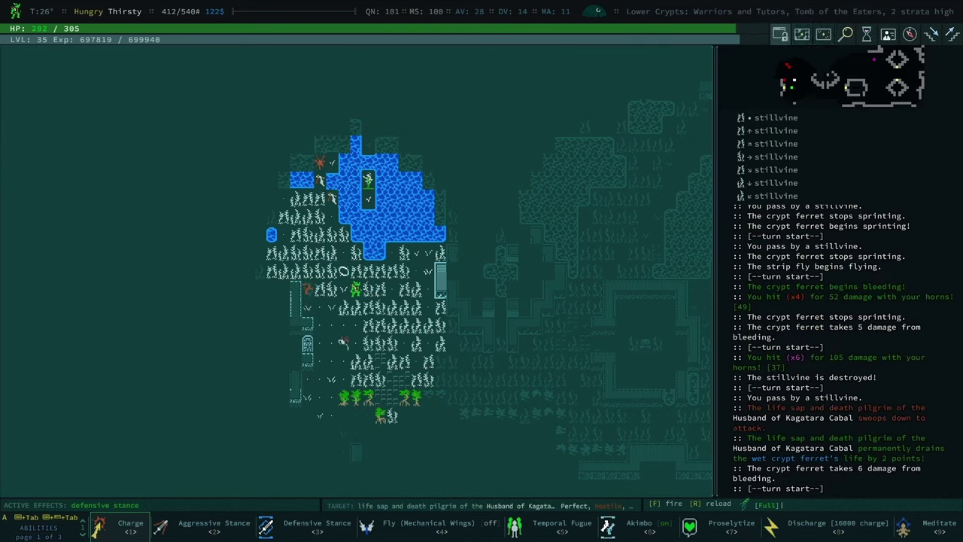
key(KP_0)
key(KP_0)
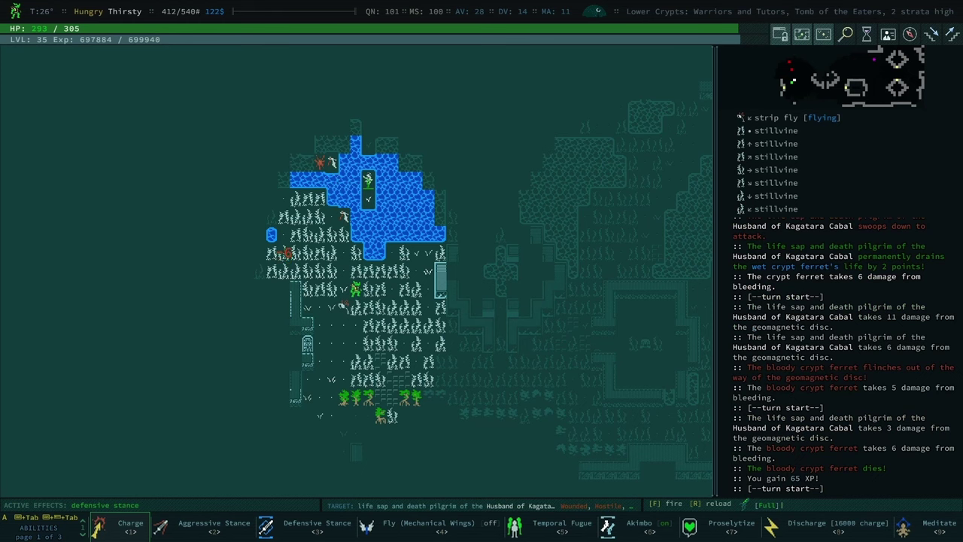
key(KP_0)
key(KP_0)
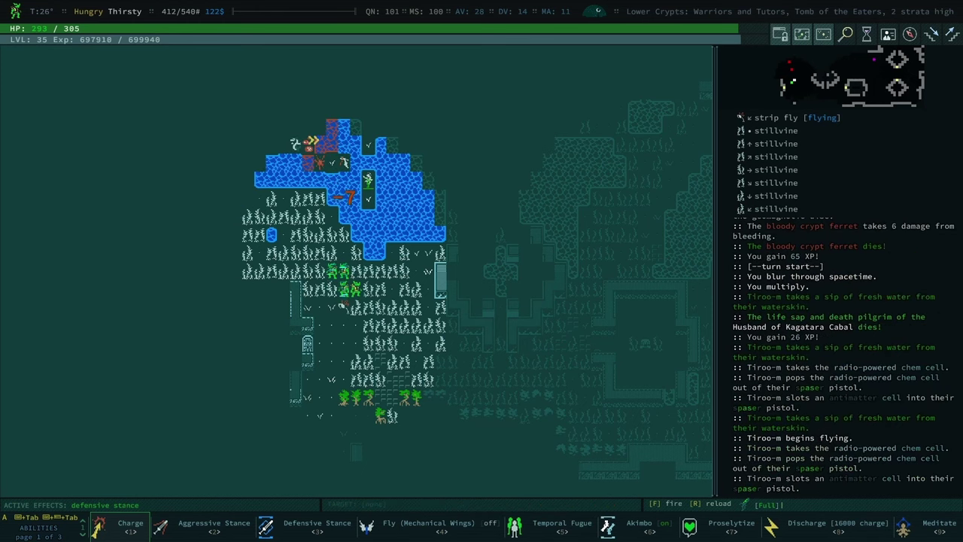
key(KP_7)
Move east, then back west through the stillvines as the disc hits enemies and a pilgrim dies
key(KP_6)
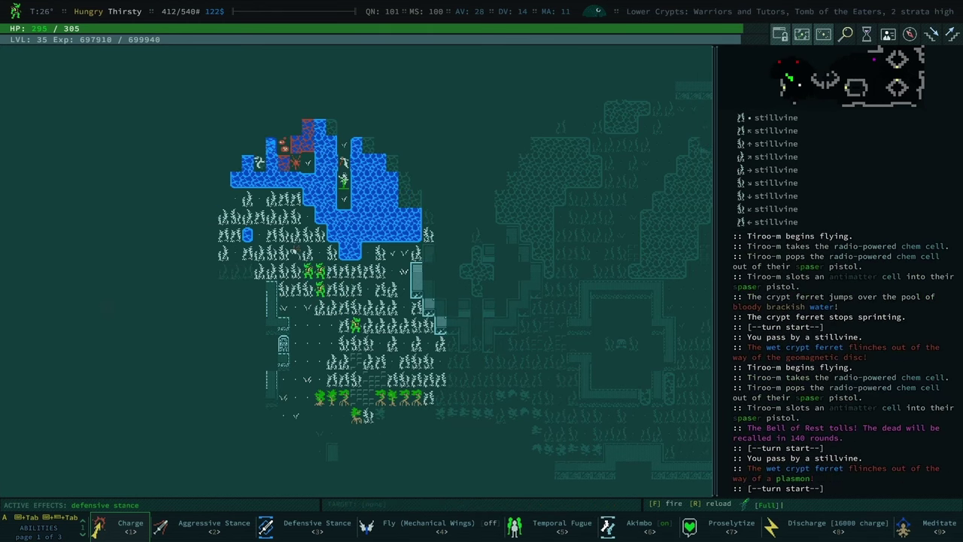
key(KP_6)
key(KP_6)
key(KP_6)
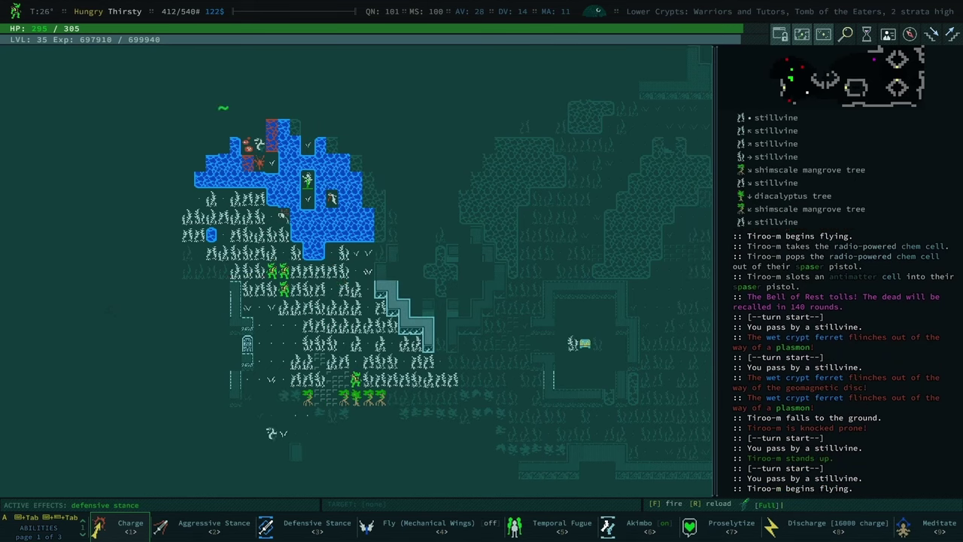
key(KP_6)
key(KP_4)
key(KP_4)
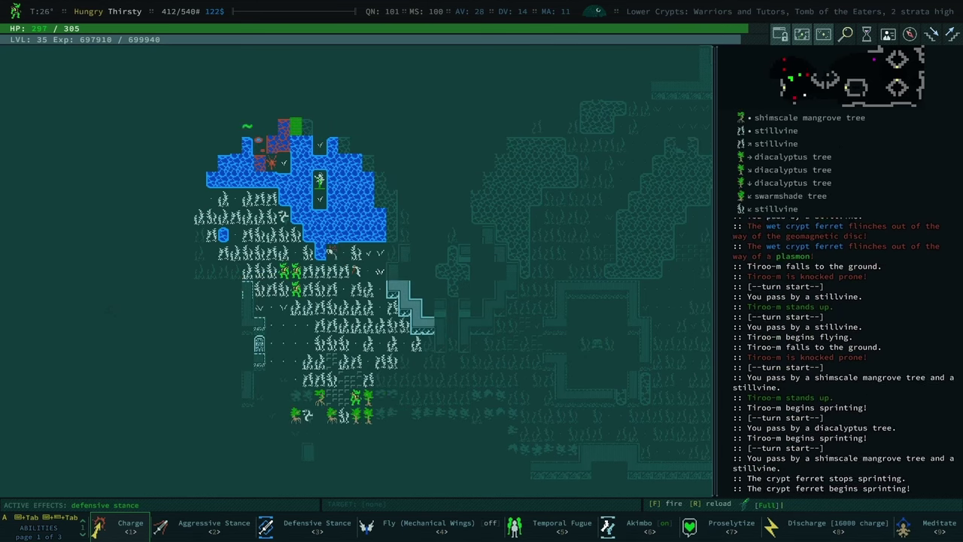
key(KP_4)
key(KP_4)
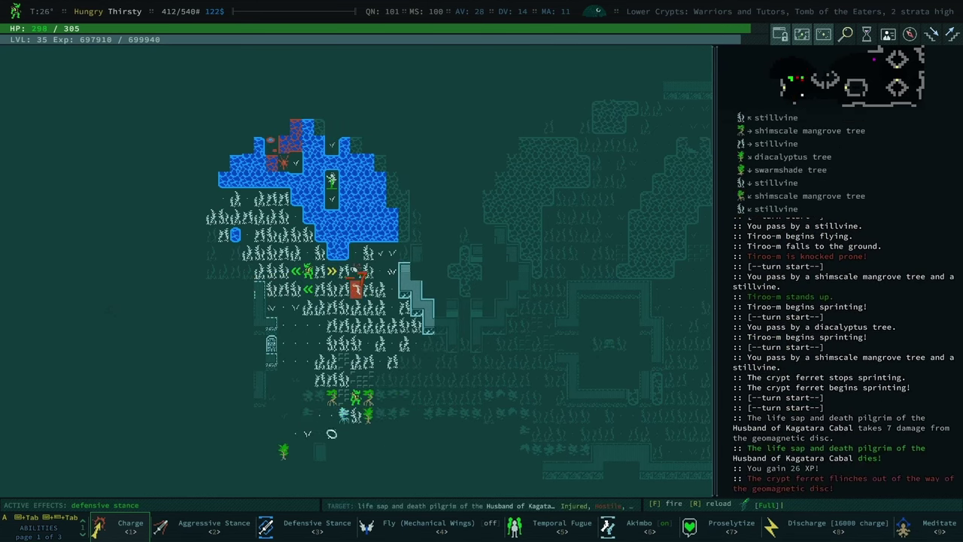
key(KP_4)
key(KP_4)
key(KP_4)
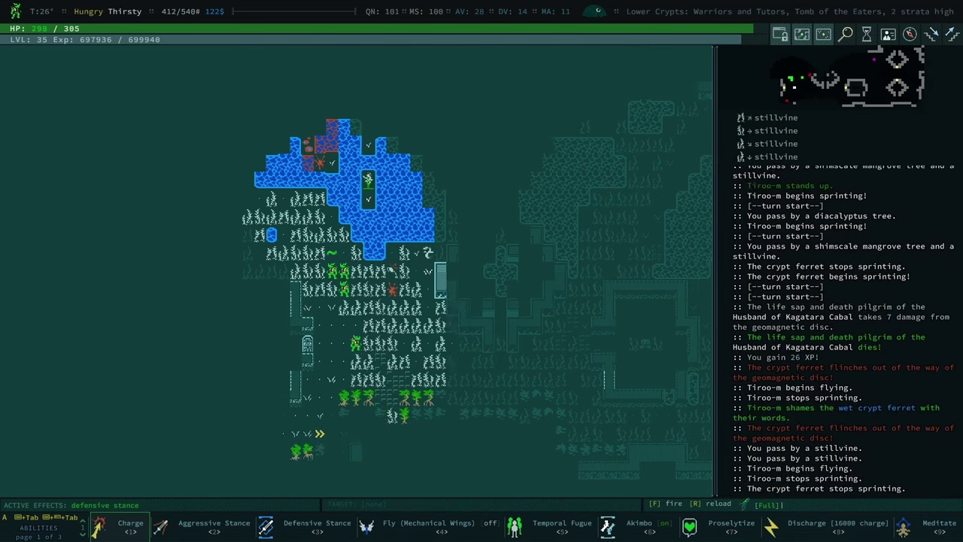
key(KP_4)
key(KP_4)
key(KP_4)
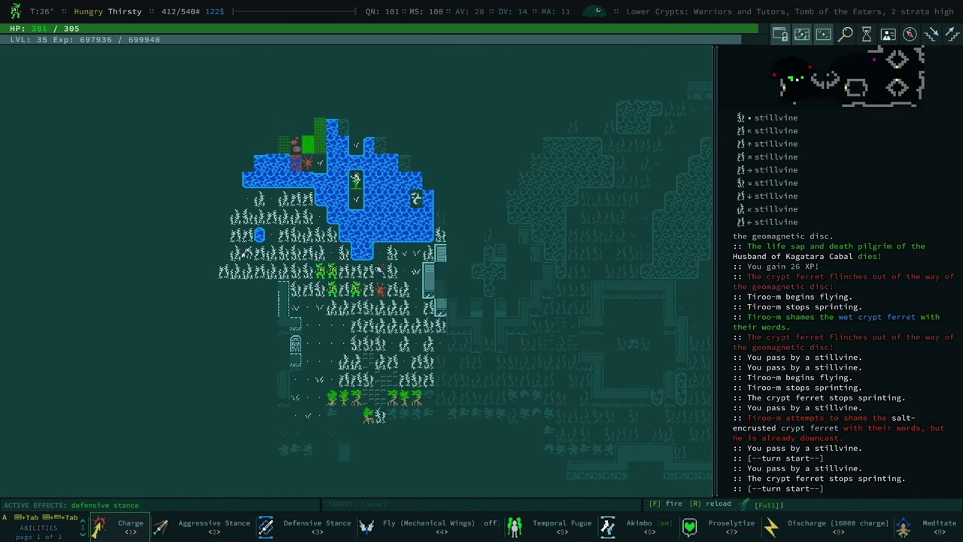
key(KP_4)
key(KP_4)
key(KP_4)
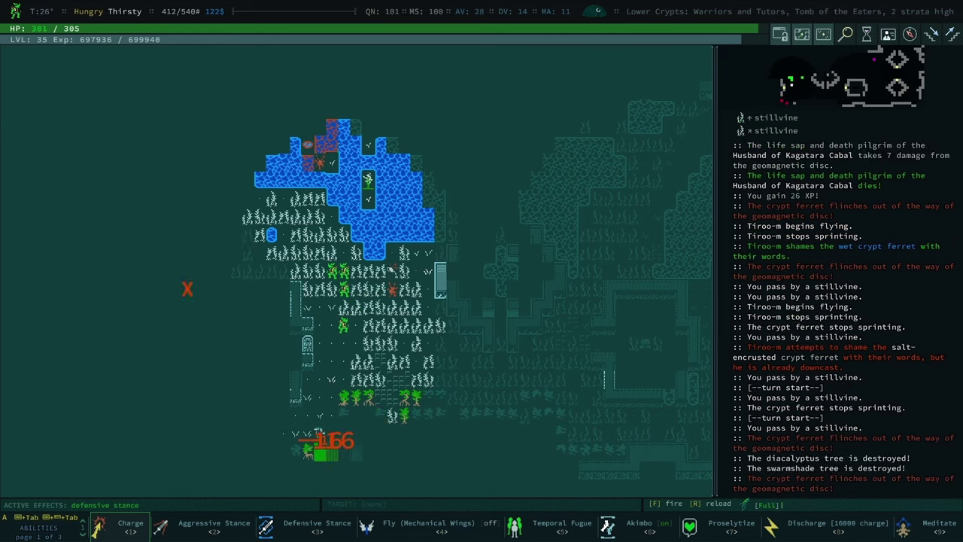
key(KP_4)
key(KP_4)
key(KP_4)
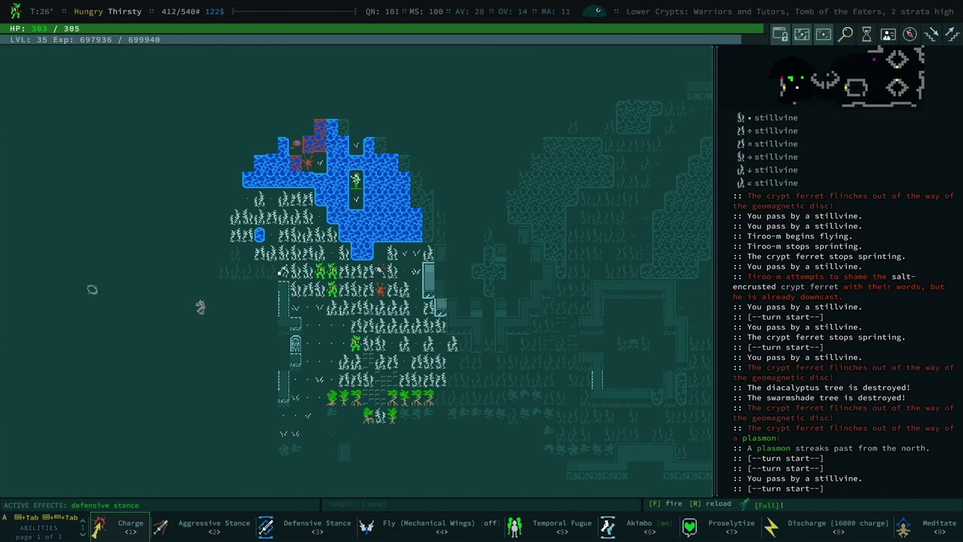
key(alt)
key(KP_4)
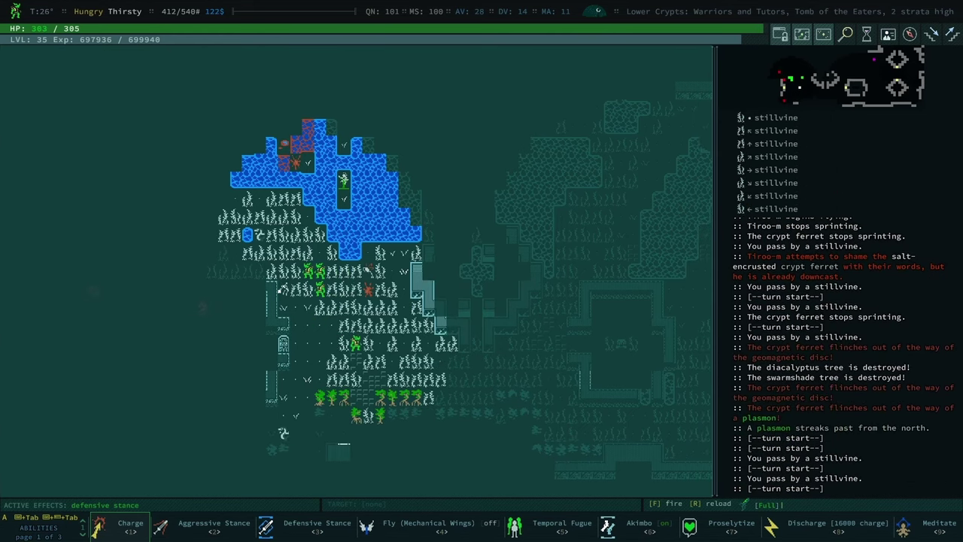
key(KP_6)
key(KP_6)
key(KP_6)
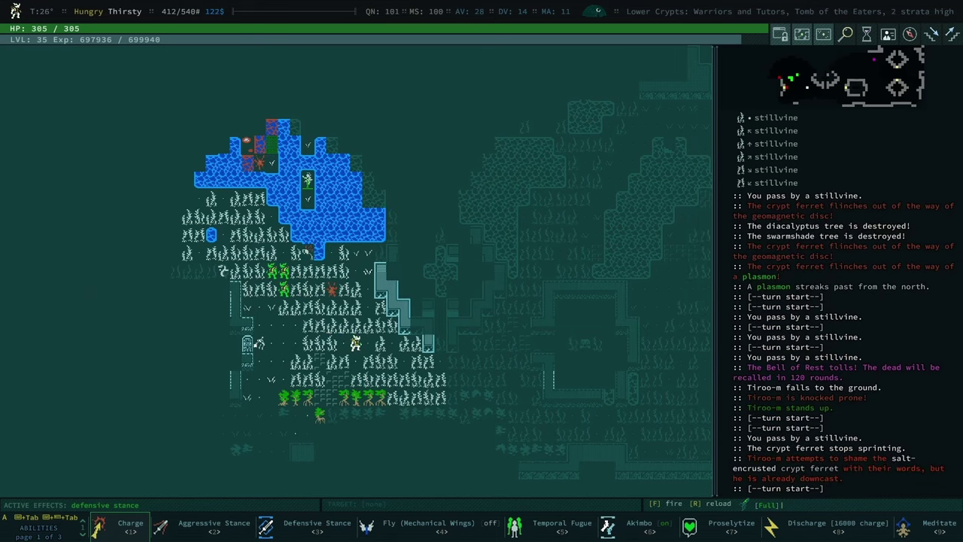
key(KP_4)
key(KP_4)
key(KP_4)
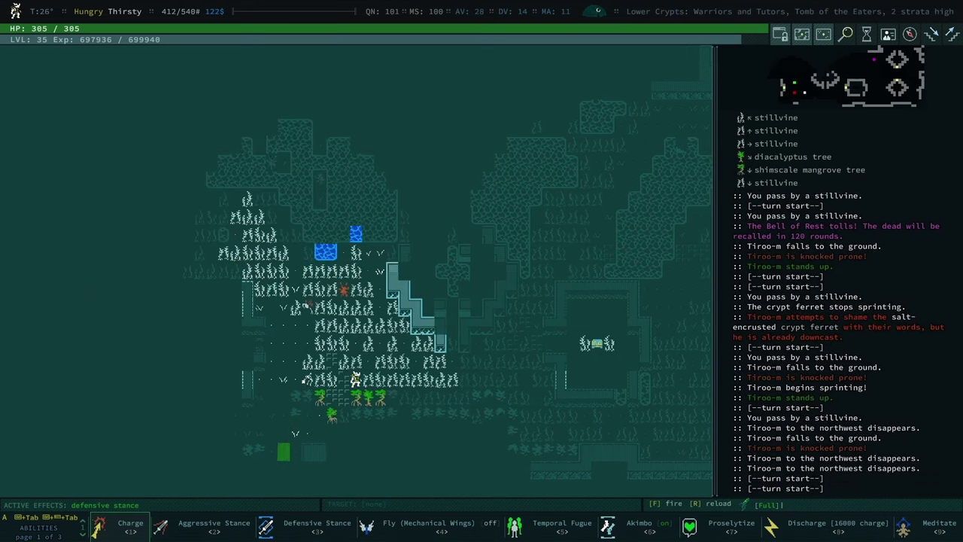
Summon time-clones with Temporal Fugue and kill the urn duster pilgrim
key(5)
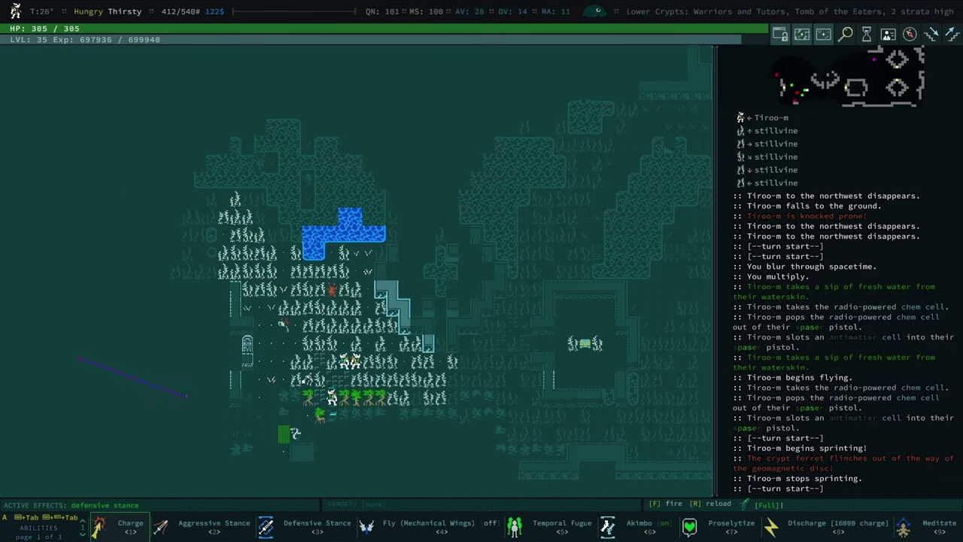
key(KP_4)
key(KP_3)
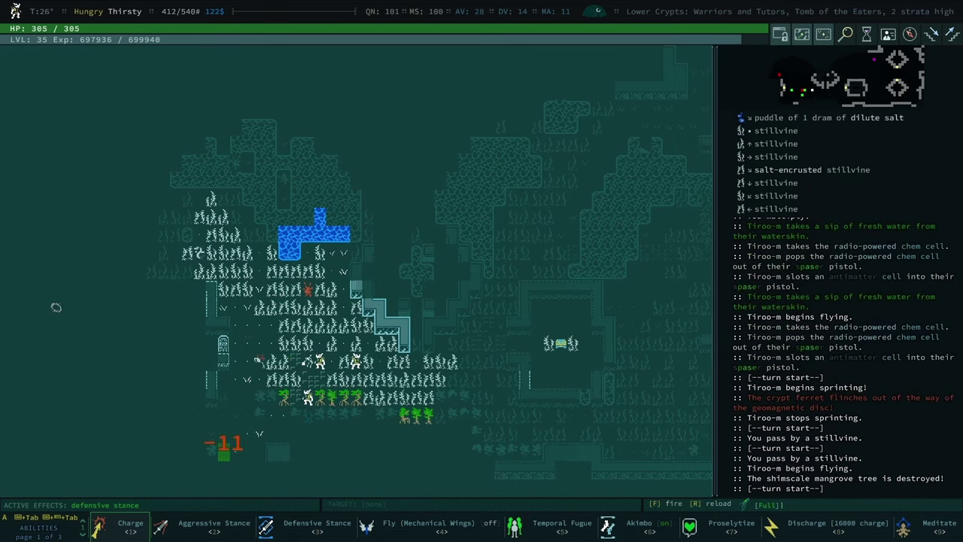
key(KP_3)
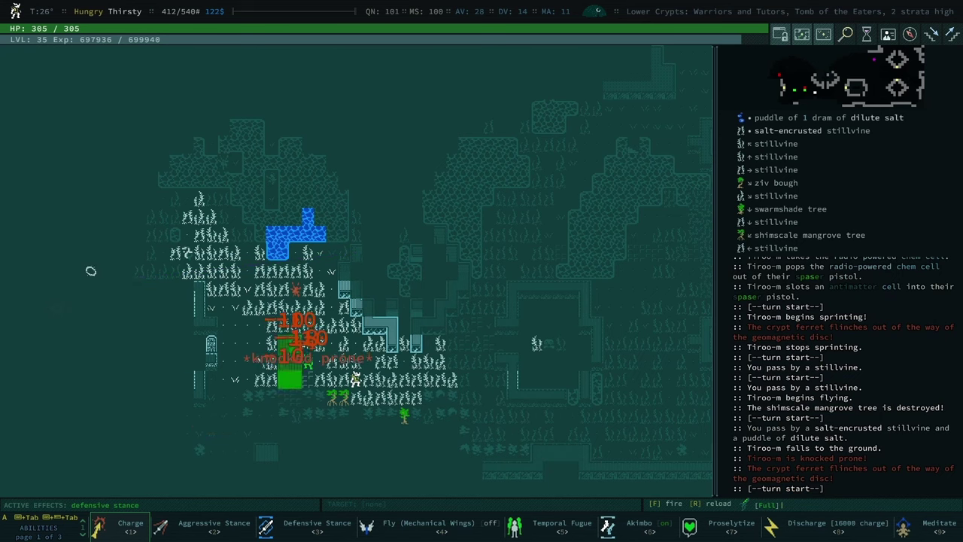
key(KP_4)
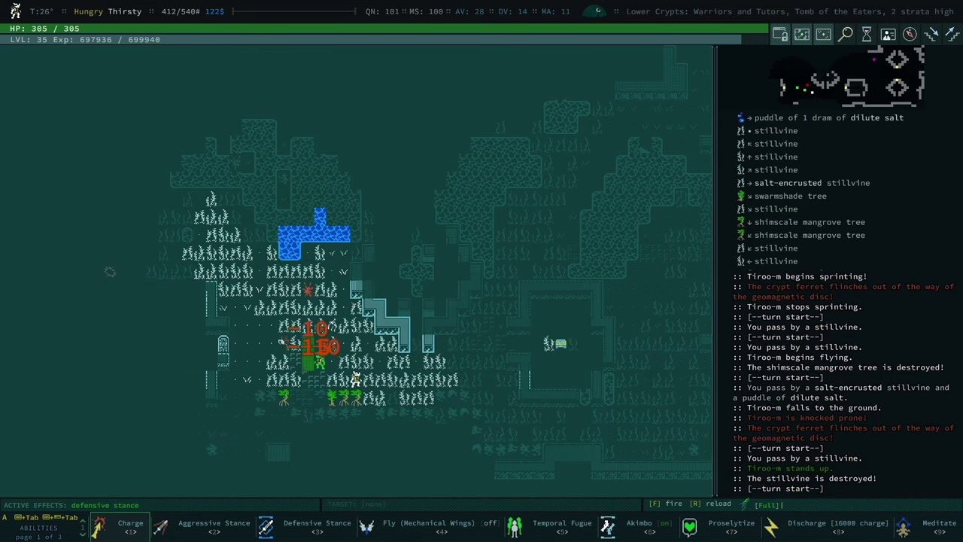
key(KP_4)
key(KP_4)
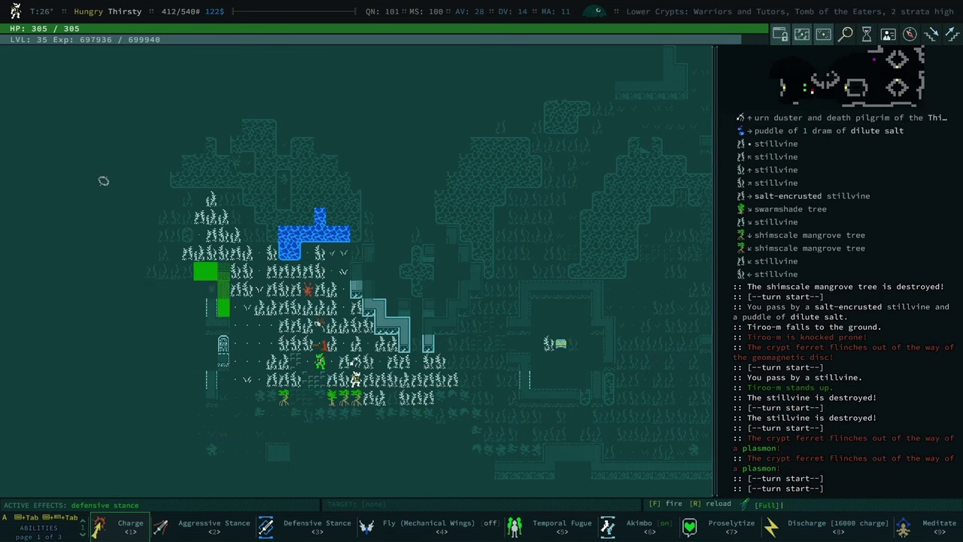
key(KP_4)
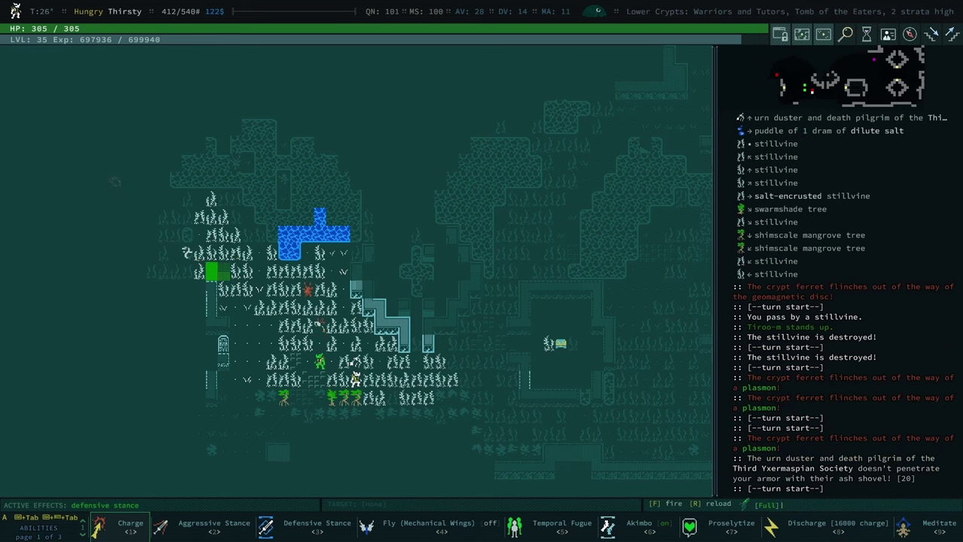
key(KP_4)
key(KP_4)
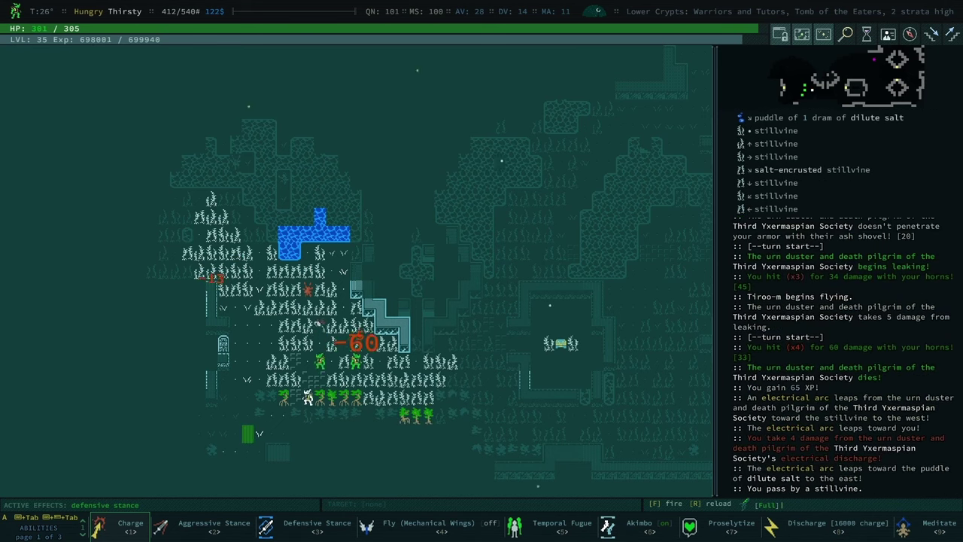
key(KP_4)
Disassemble the masterwork semi-automatic pistol from the right missile slot into tinkering bits
key(i)
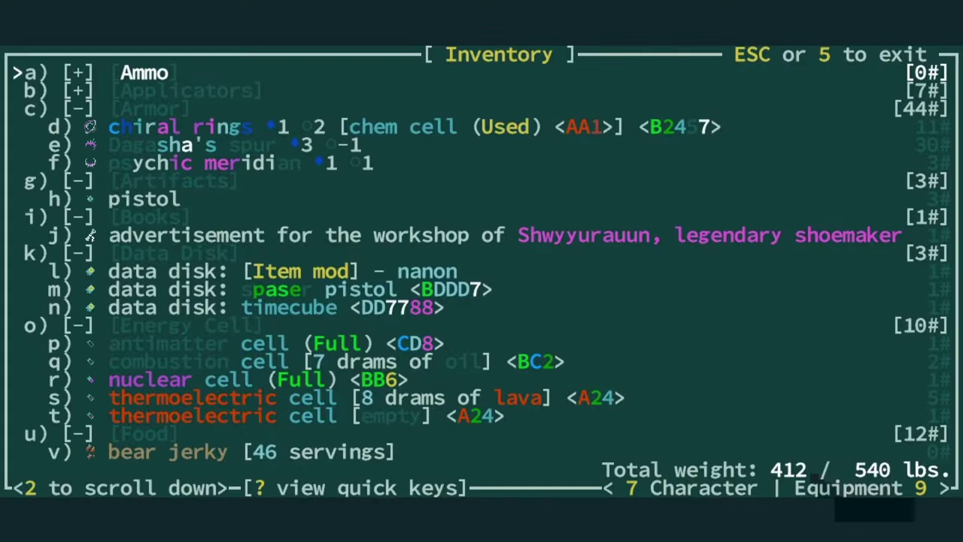
key(KP_9)
key(KP_2)
key(KP_2)
key(KP_2)
key(Return)
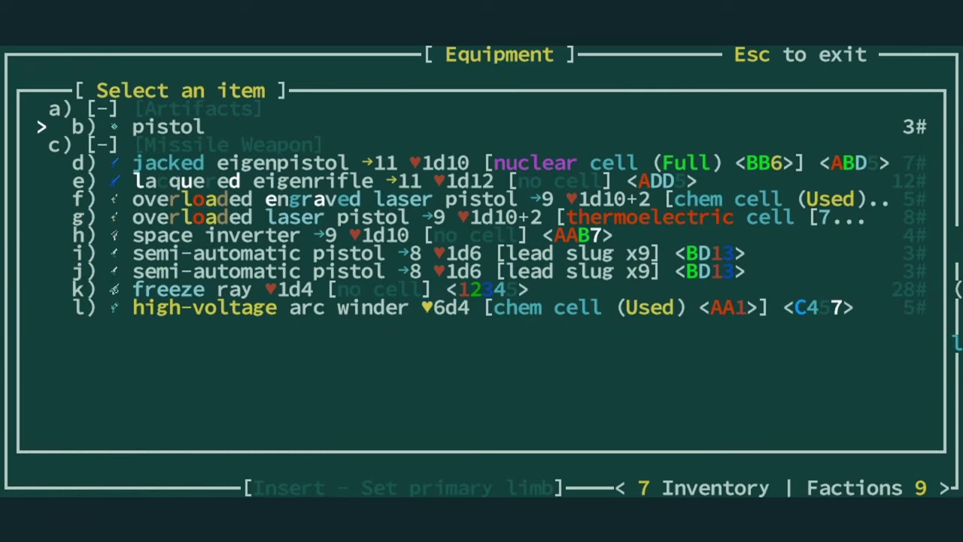
key(Return)
key(space)
key(Down)
key(Down)
key(Down)
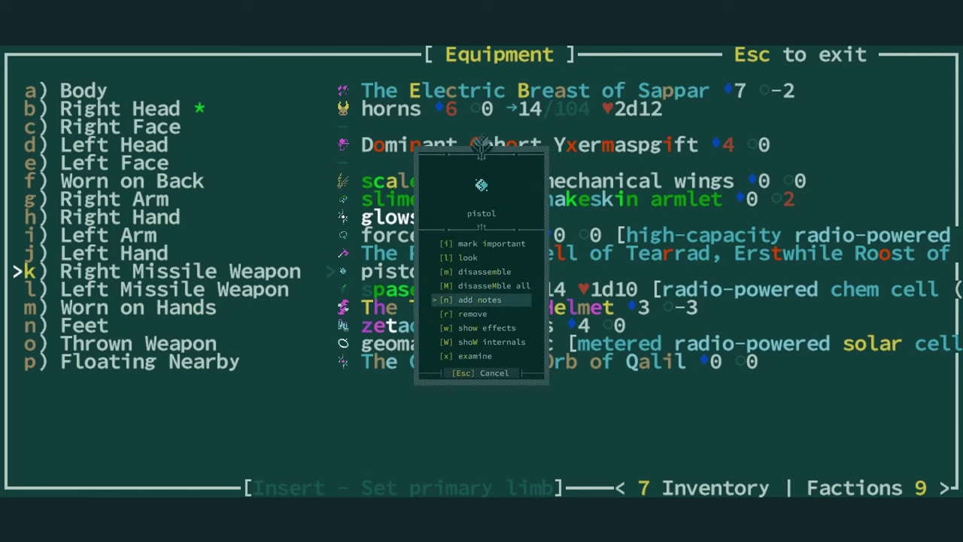
key(m)
key(Return)
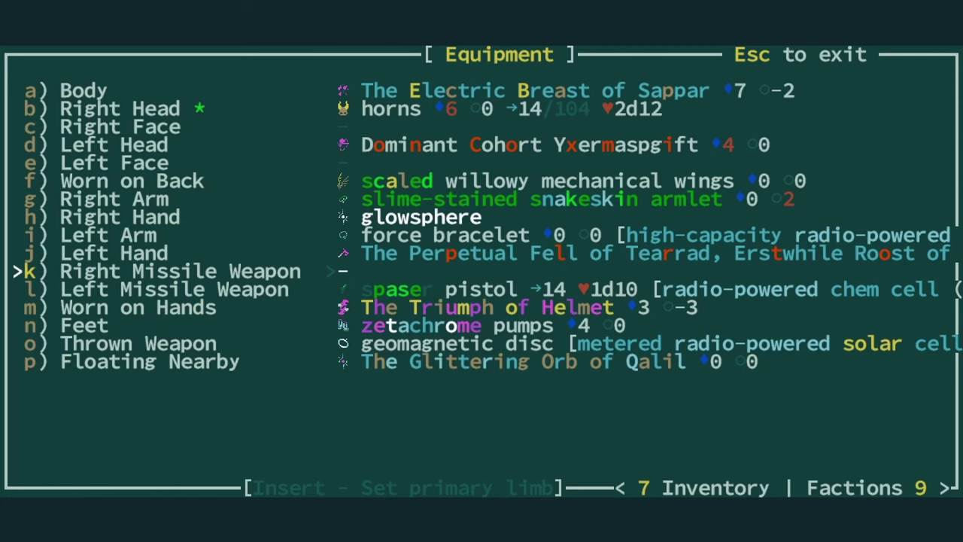
Equip the jacked eigenpistol as the right missile weapon
key(Return)
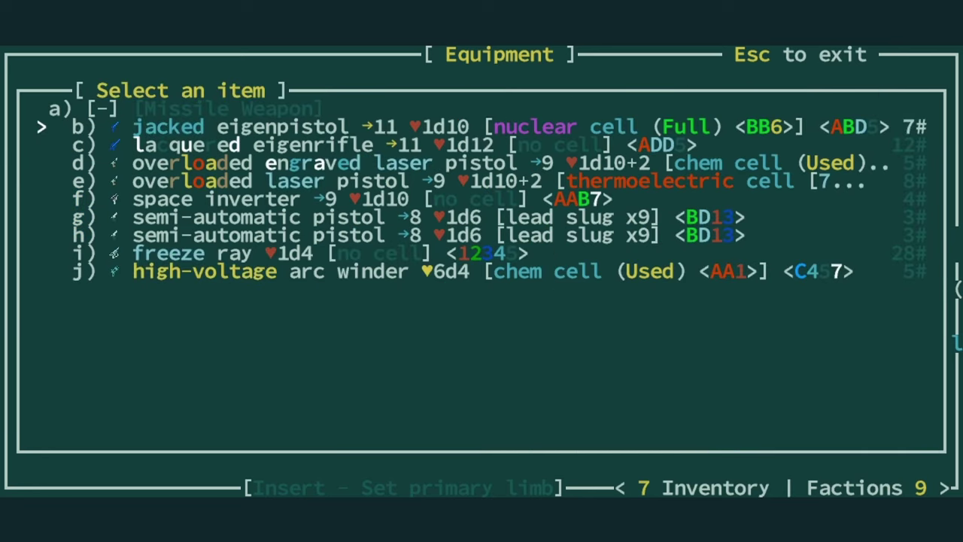
key(Return)
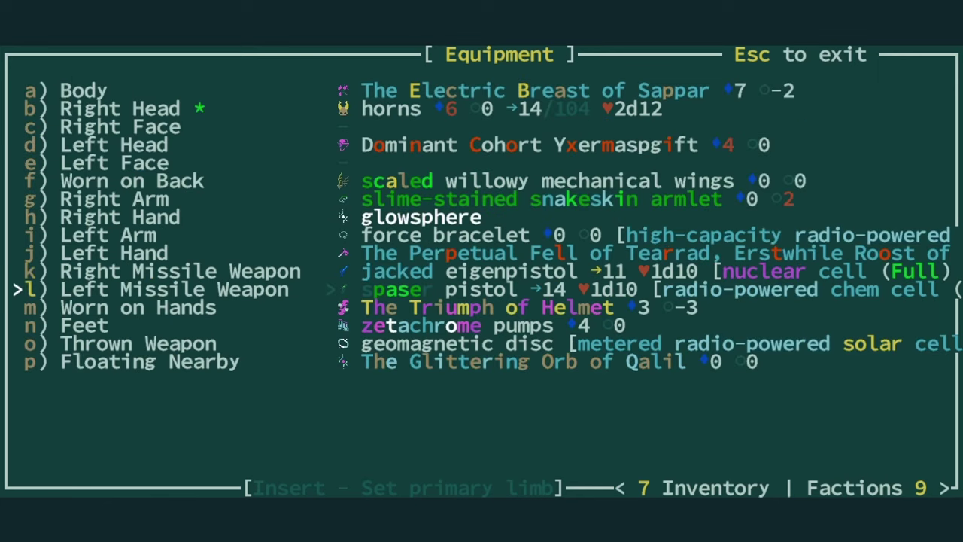
key(Return)
key(Escape)
Auto-explore the tomb, killing the crypt ferret and checking the reliquary
key(Escape)
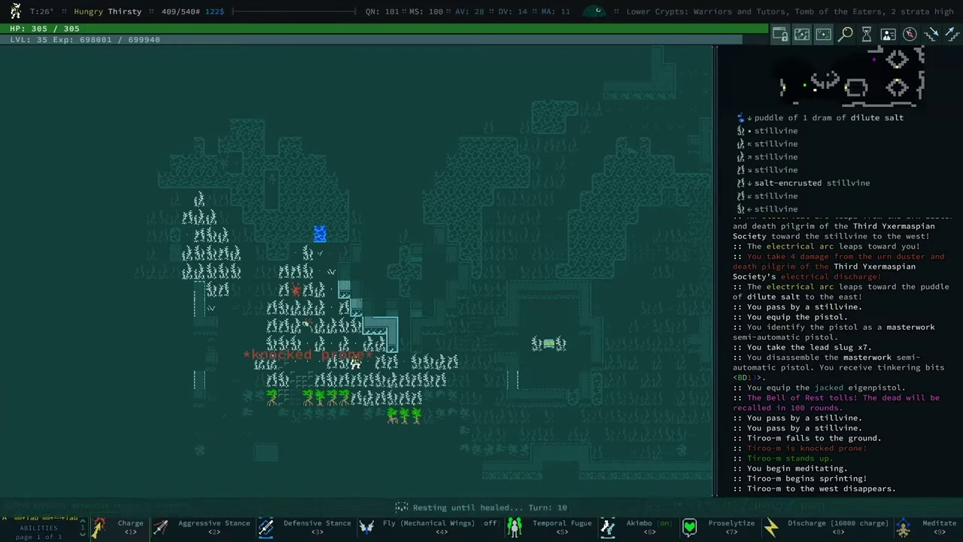
key(0)
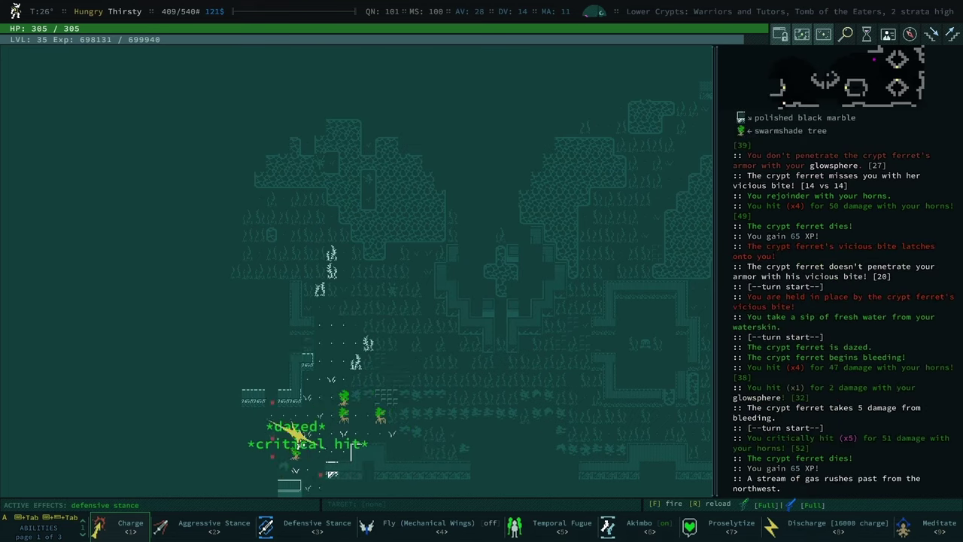
key(Escape)
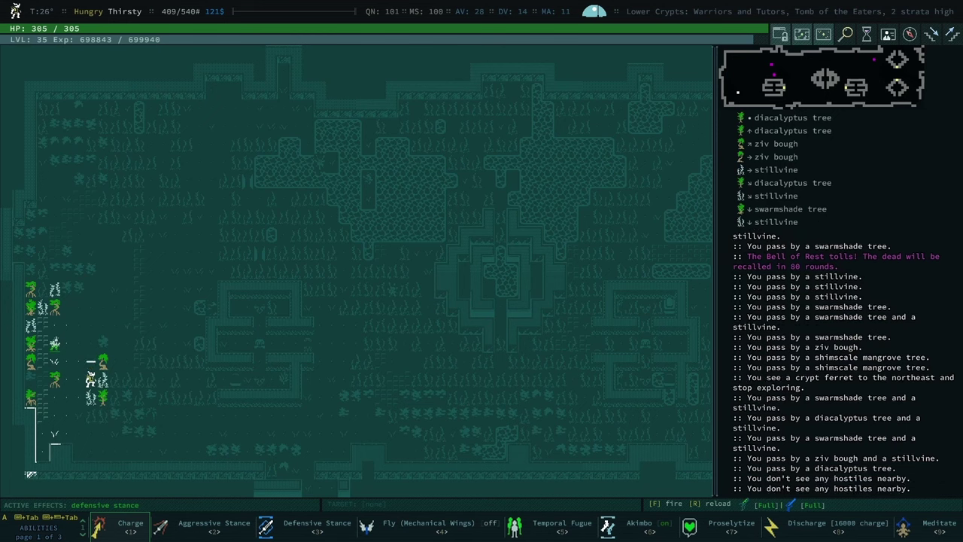
Auto-explore past the reliquary, killing the crypt ferret and the crypt sitter
key(space)
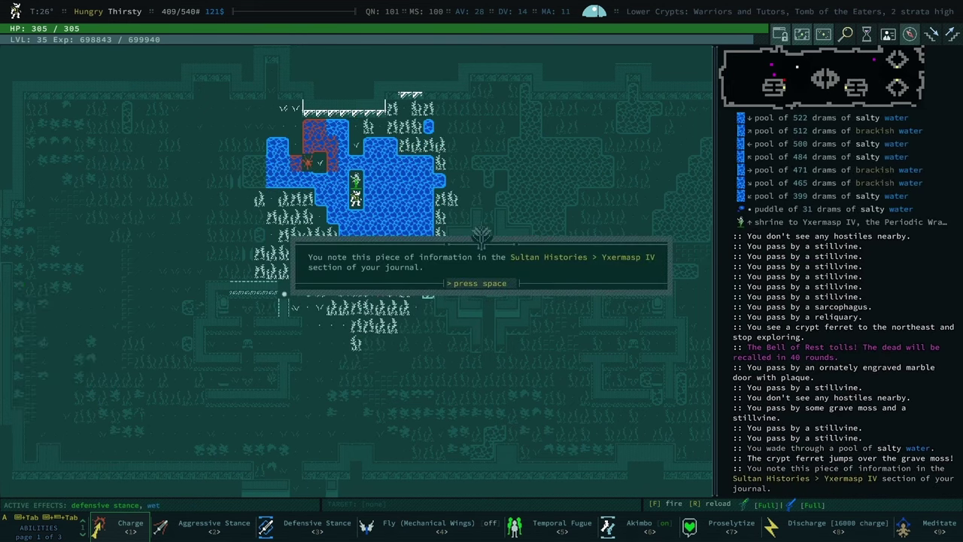
key(space)
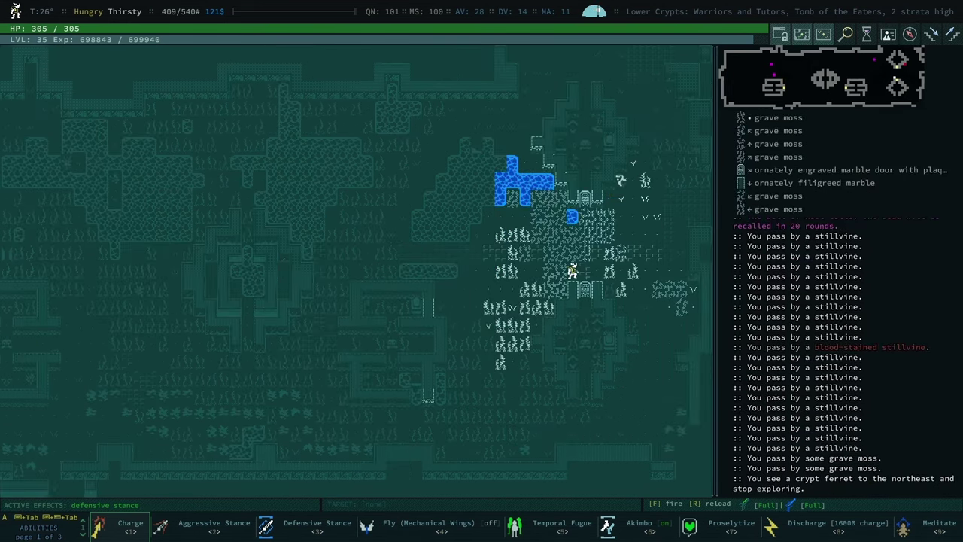
key(0)
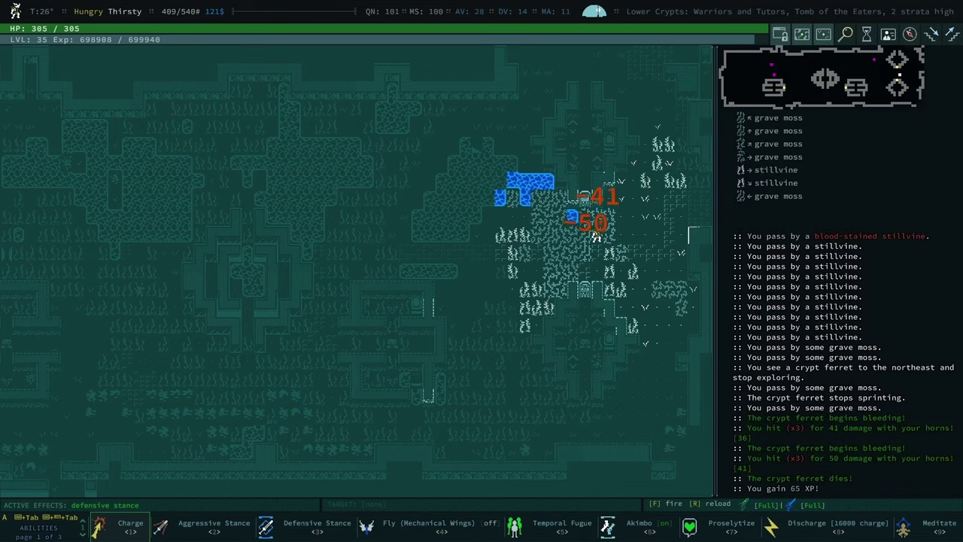
key(0)
key(Tab)
key(0)
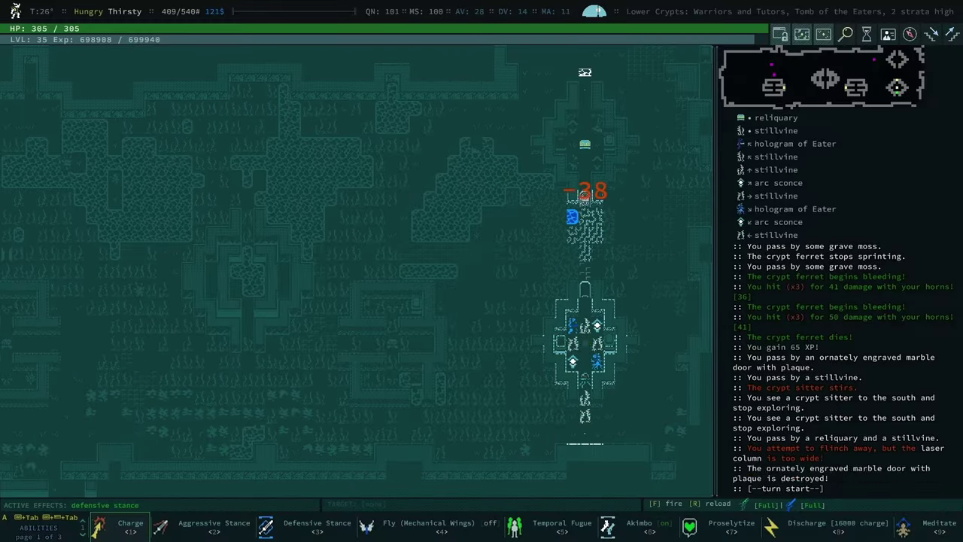
key(0)
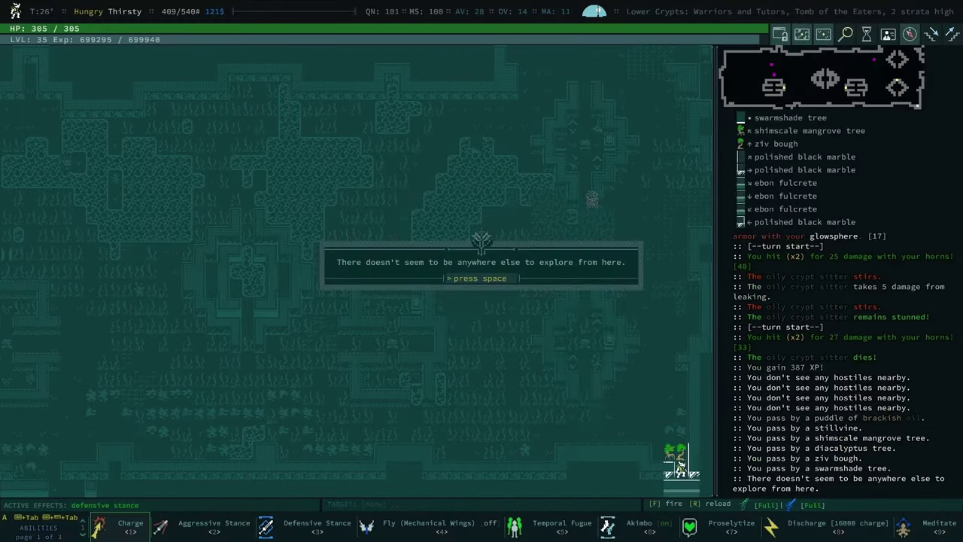
Dismiss the nothing-left-to-explore notice and leave northwest into the neighbouring zone
key(space)
key(0)
key(space)
key(0)
key(0)
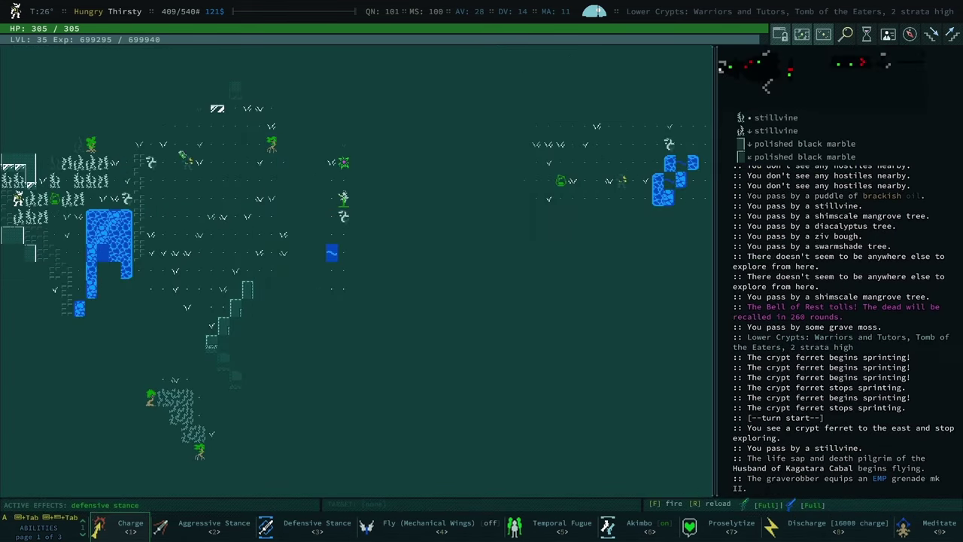
Kill the conservator and crypt ferrets, reaching level 36 and a cooking inspiration
key(0)
key(0)
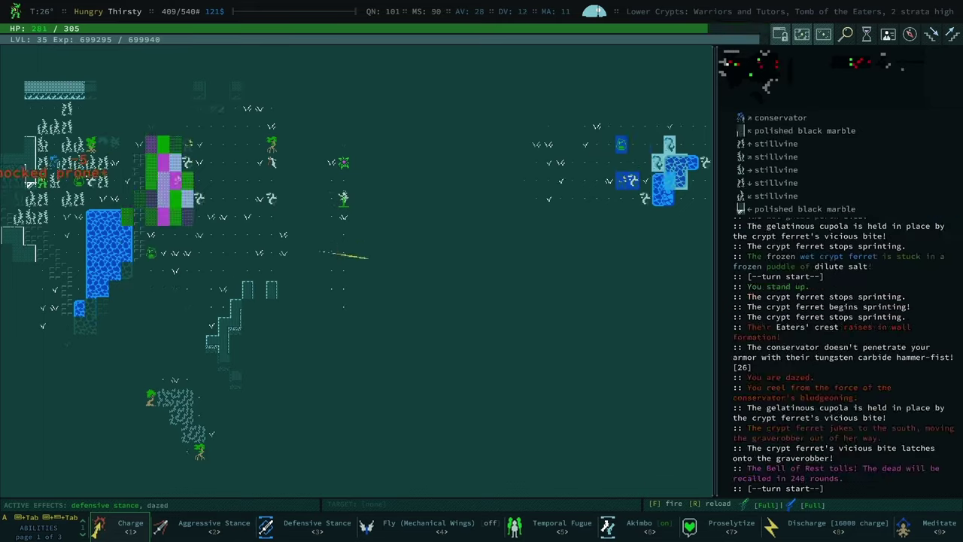
key(0)
key(0)
key(0)
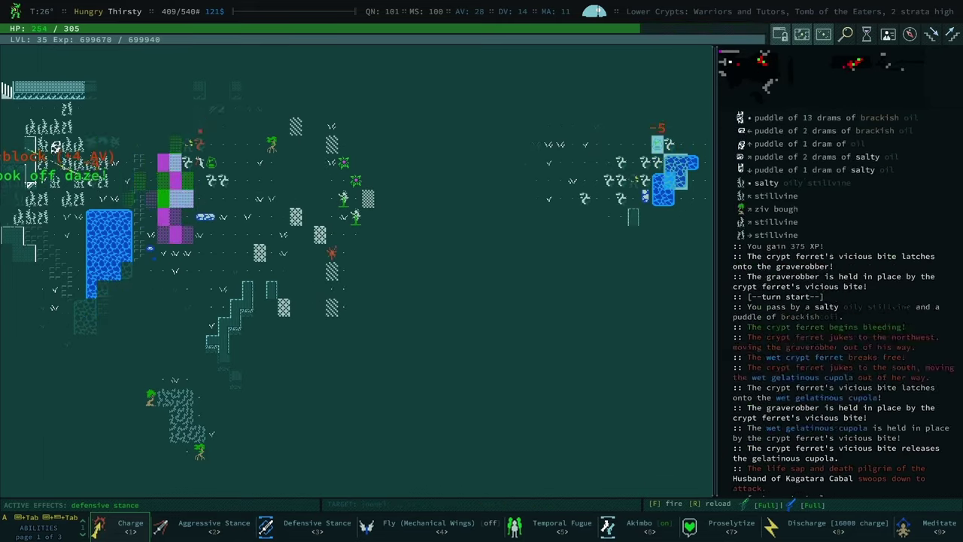
key(0)
key(0)
key(0)
key(0)
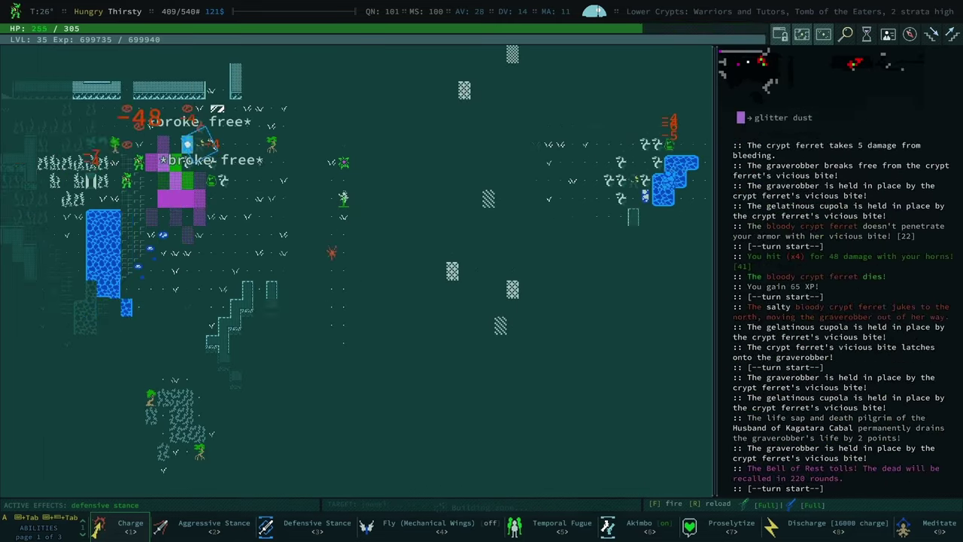
key(0)
key(0)
key(0)
key(0)
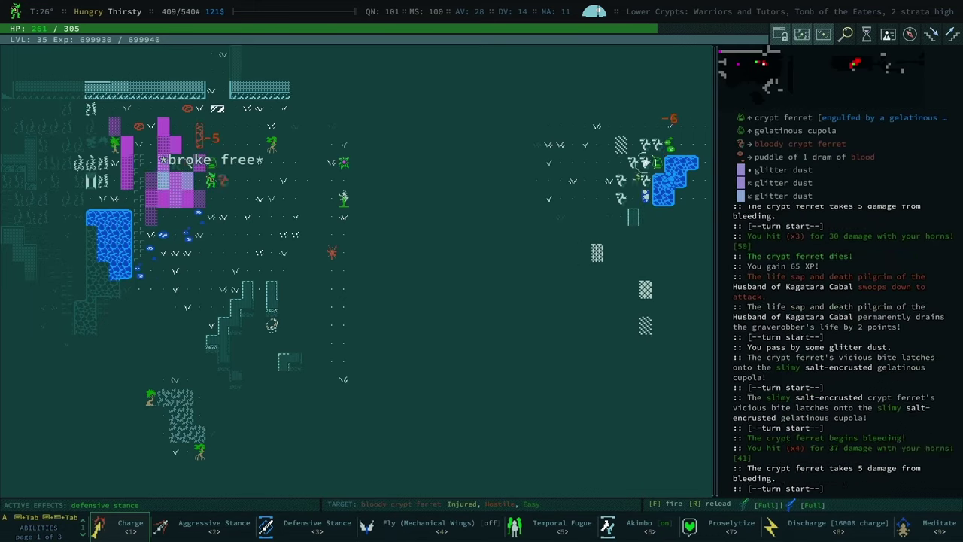
key(0)
key(space)
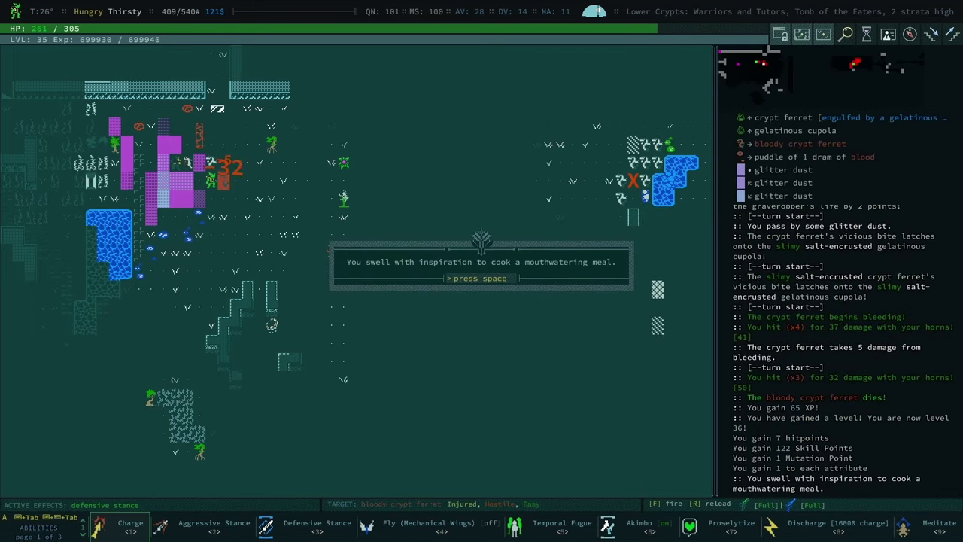
key(space)
Wait out turns while allies fight, then examine the glitter dust cloud
key(alt)
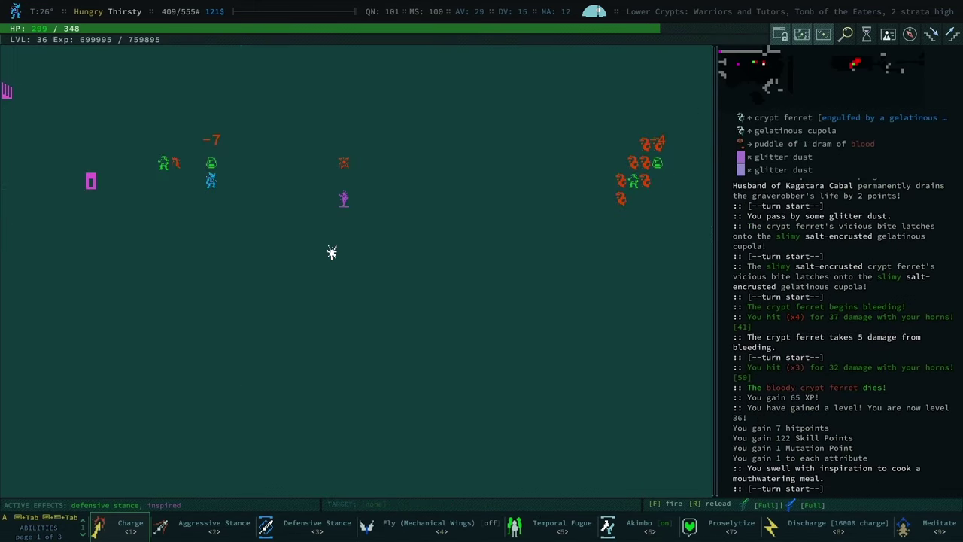
key(alt)
key(space)
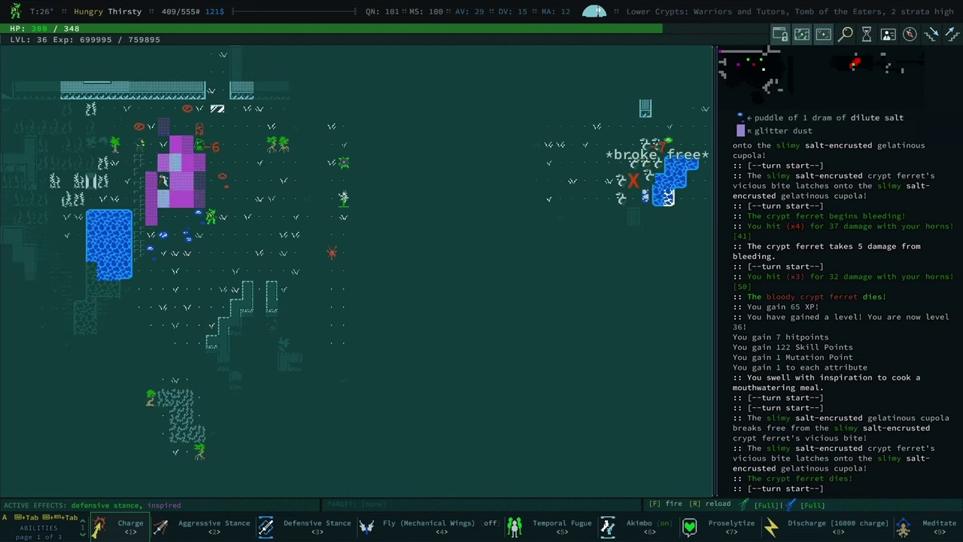
key(space)
key(space)
key(space)
key(space)
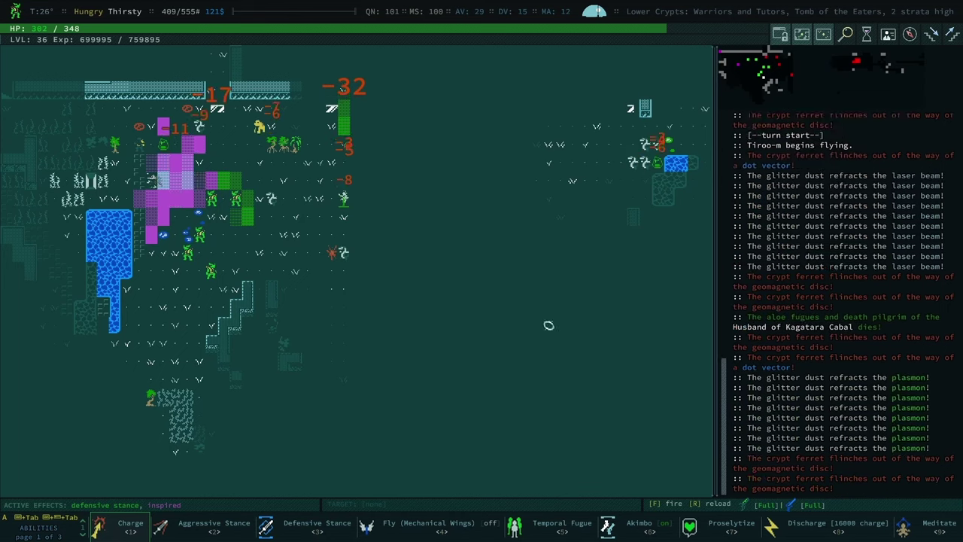
key(space)
key(space)
key(space)
key(space)
key(space)
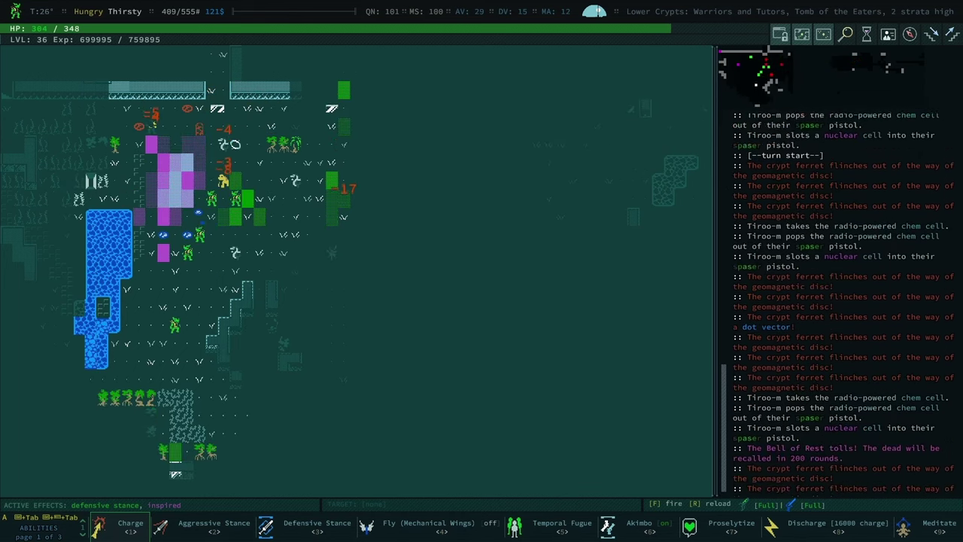
key(space)
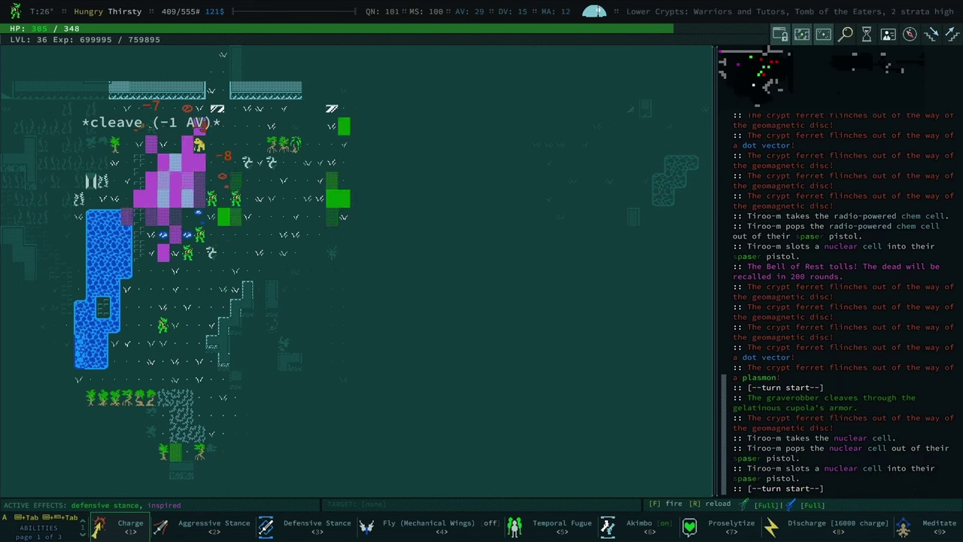
key(l)
Finish examining the glitter dust and pass turns until the crypt ferret dies
key(Left)
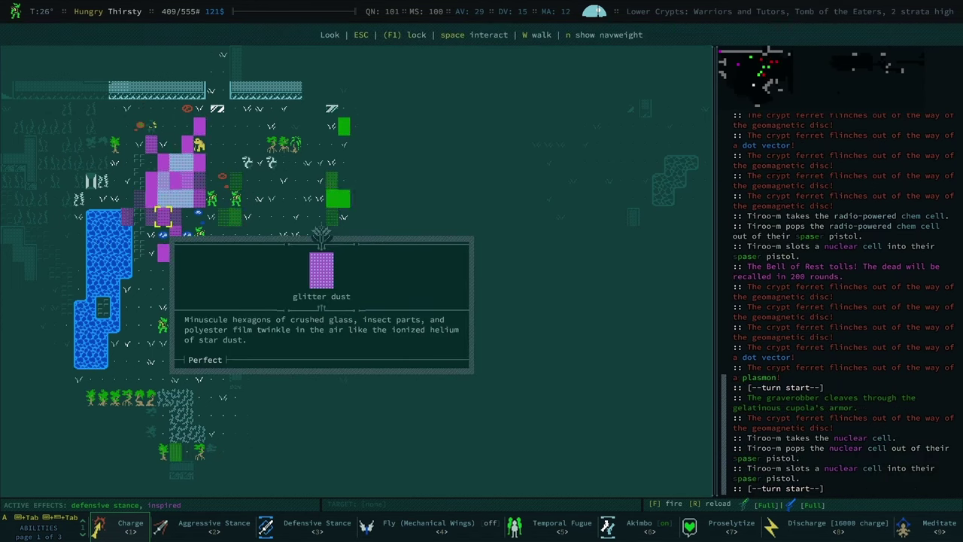
key(Escape)
key(space)
key(space)
key(space)
key(space)
key(space)
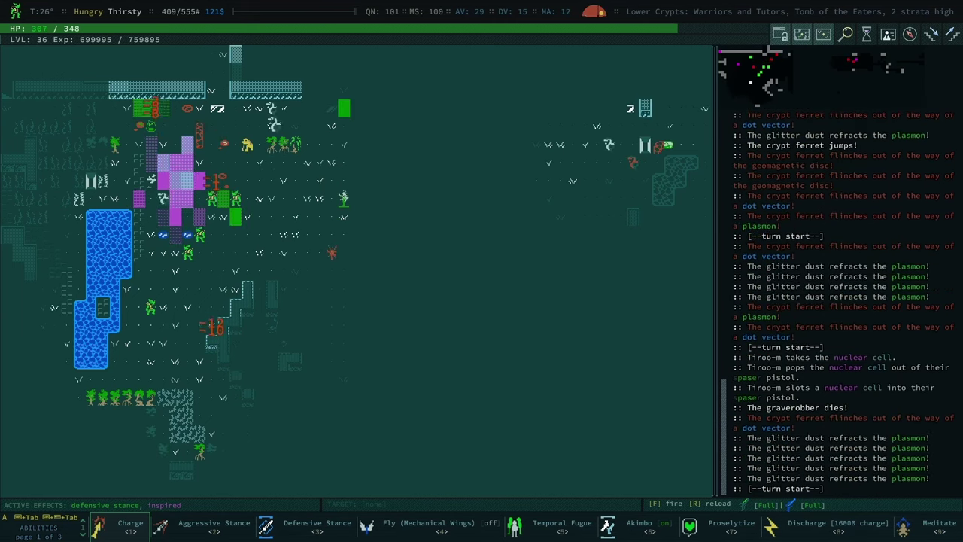
key(space)
key(space)
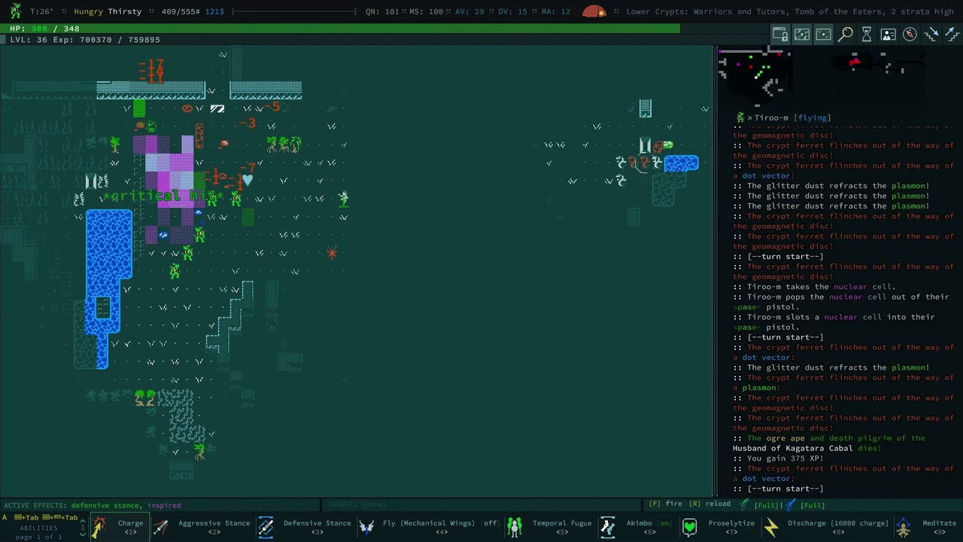
key(space)
key(space)
key(space)
key(space)
key(space)
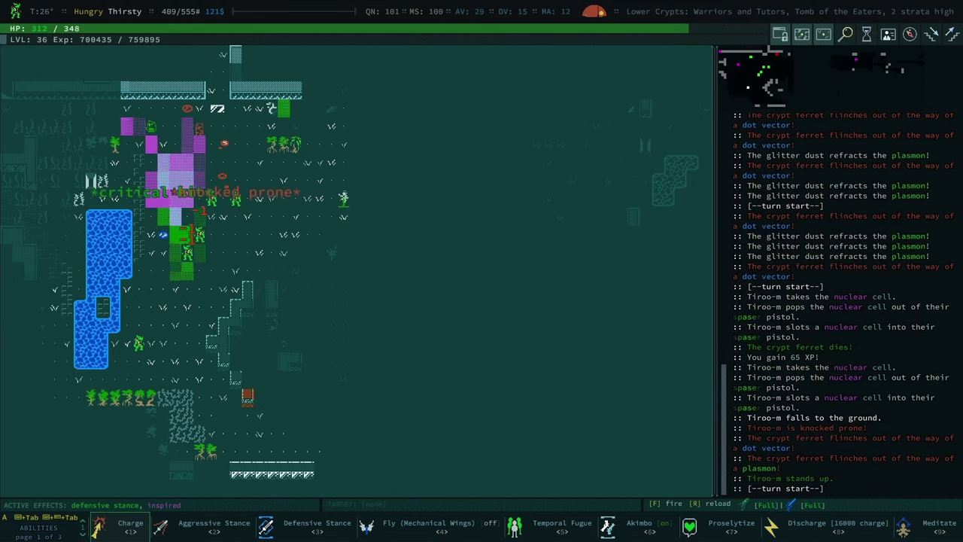
key(space)
key(space)
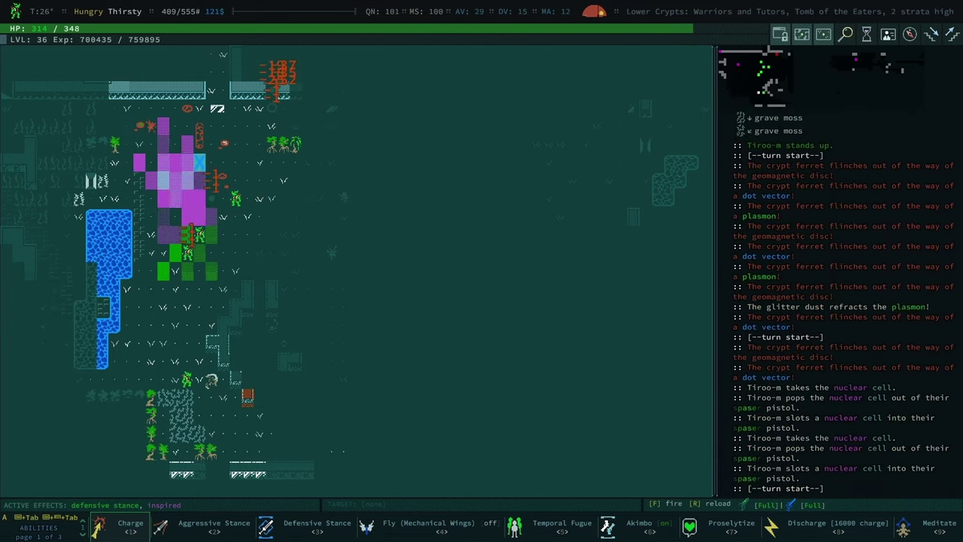
key(space)
Scrap the cracked lenses and burnt capacitors, then explore east and south past the reliquary
key(Up)
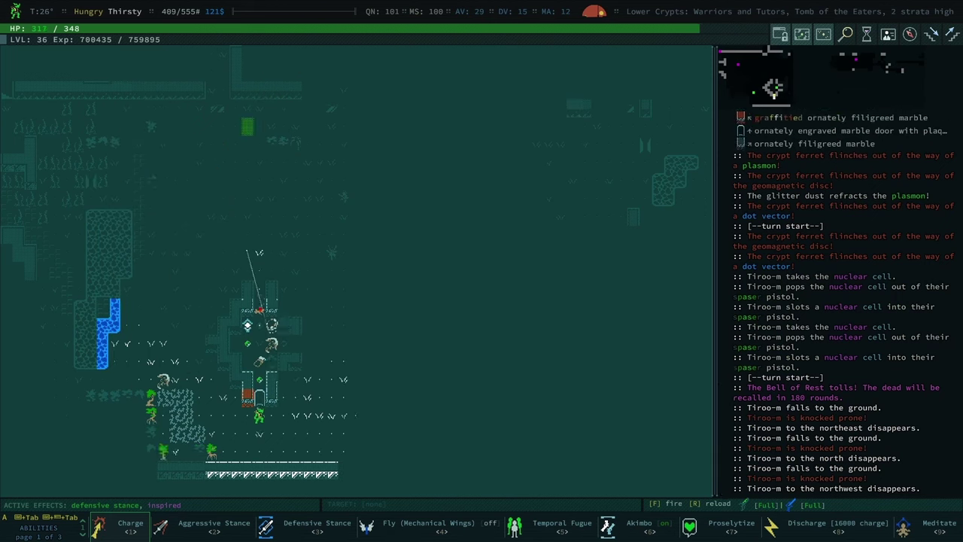
key(Up)
key(Up)
key(Up)
key(Up)
key(Up)
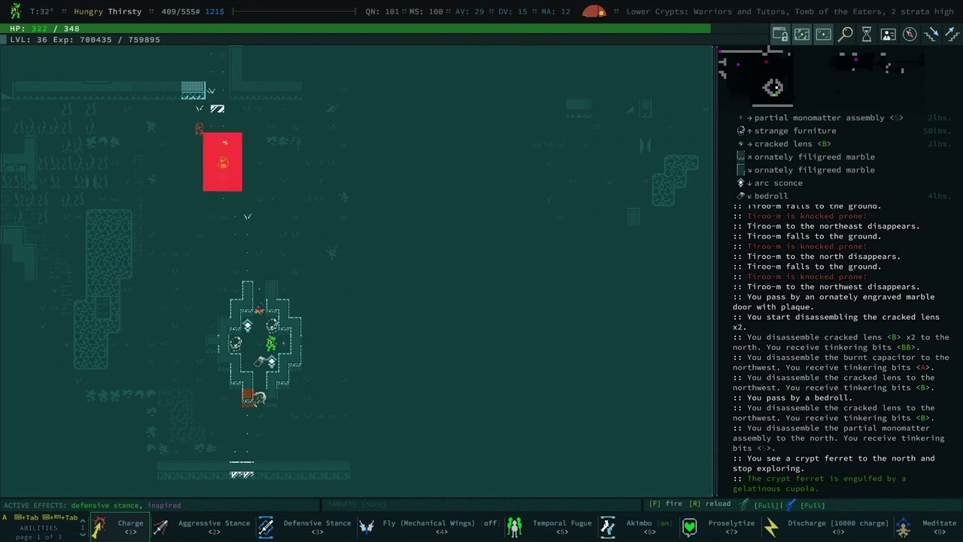
key(KP_0)
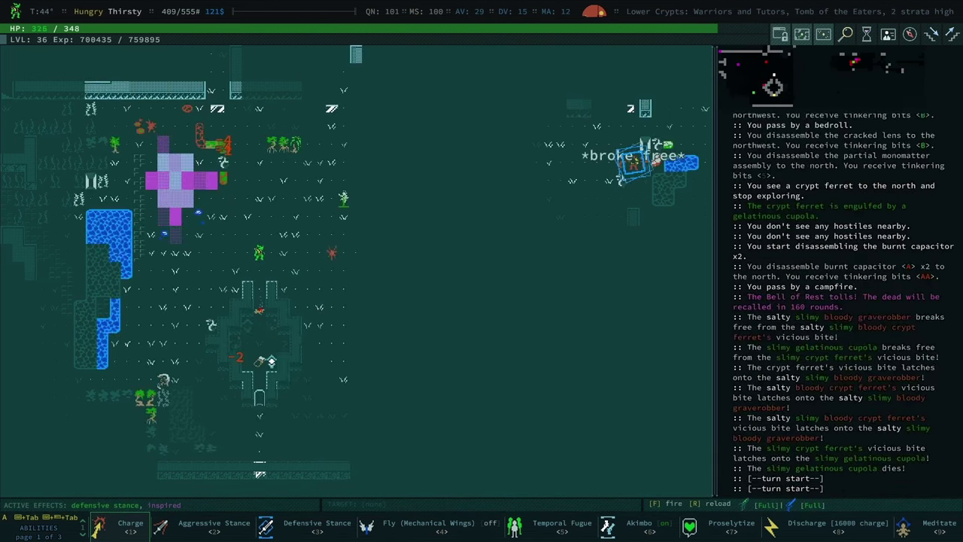
key(KP_0)
key(space)
key(Right)
key(Right)
key(Right)
key(Right)
key(Right)
key(Right)
key(Right)
key(Right)
key(Right)
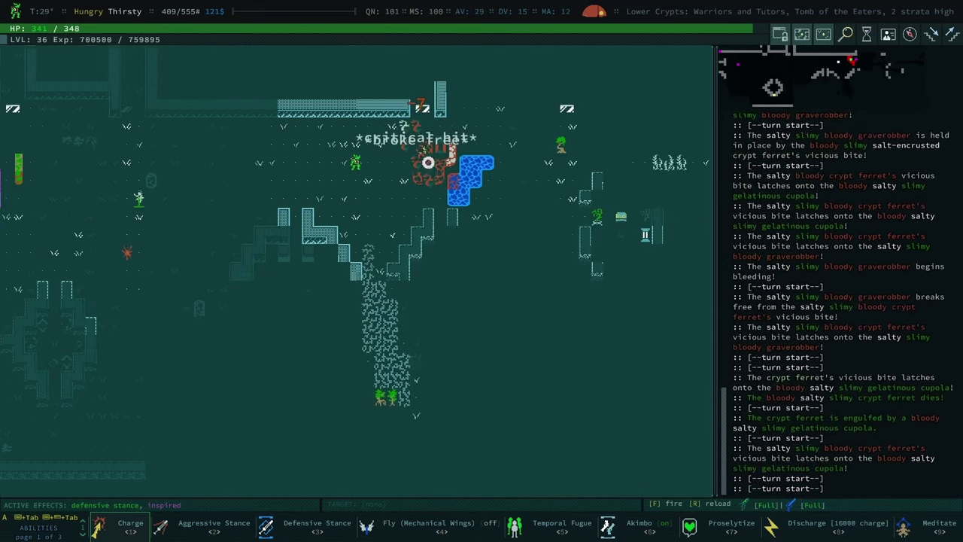
key(Right)
key(Right)
key(Right)
key(Right)
key(Up)
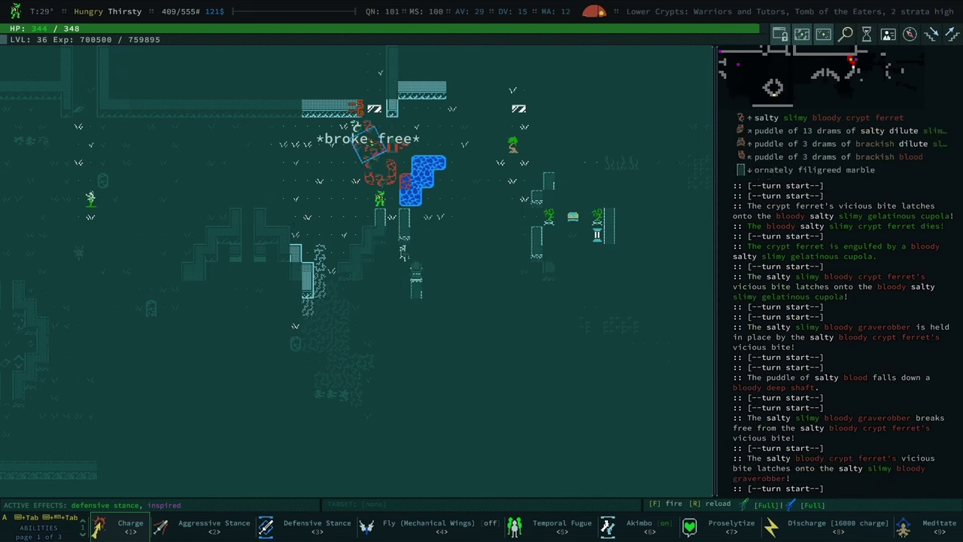
key(Down)
key(Down)
key(Down)
key(Down)
key(Down)
key(Down)
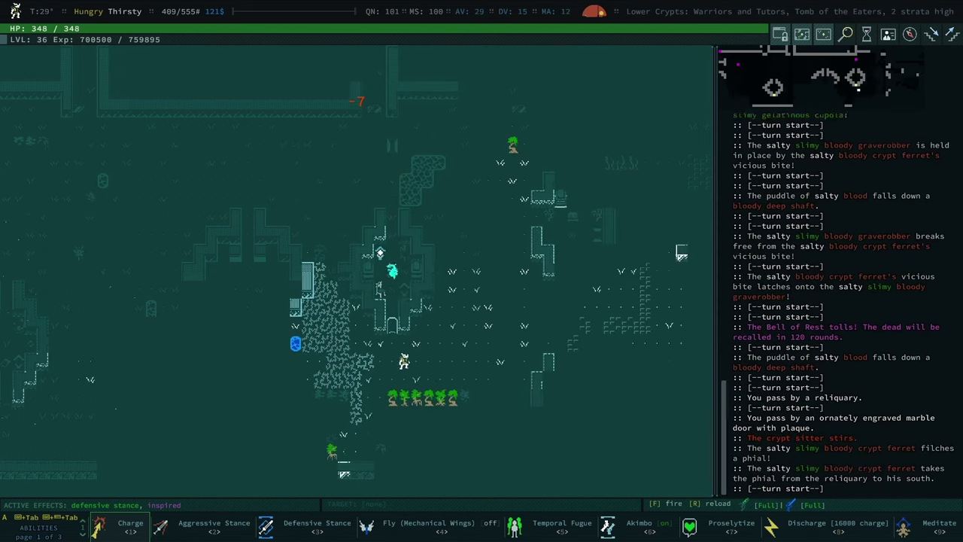
key(Down)
Approach the oily crypt sitter and kill it
key(KP_Page_Up)
key(KP_Page_Up)
key(KP_Page_Up)
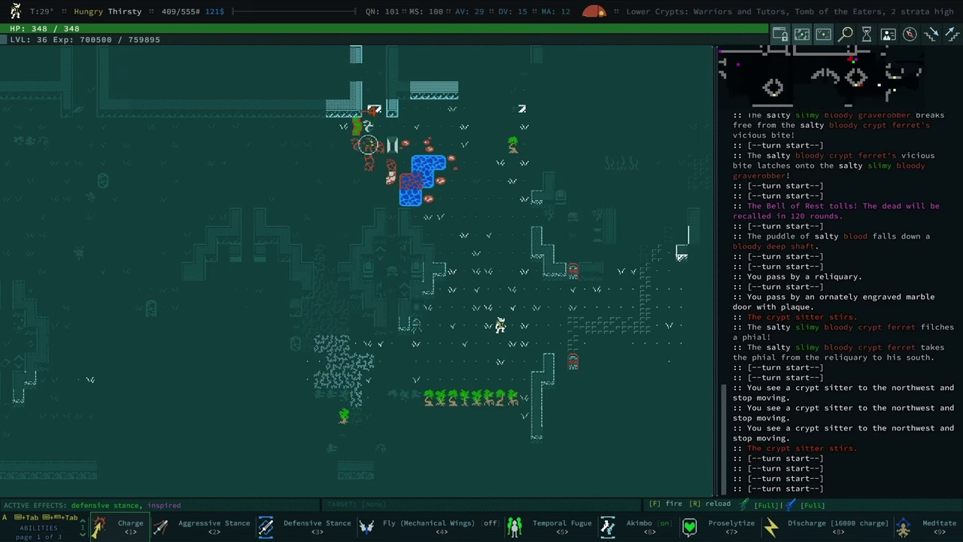
key(KP_Page_Up)
key(KP_Home)
key(KP_Home)
key(KP_Home)
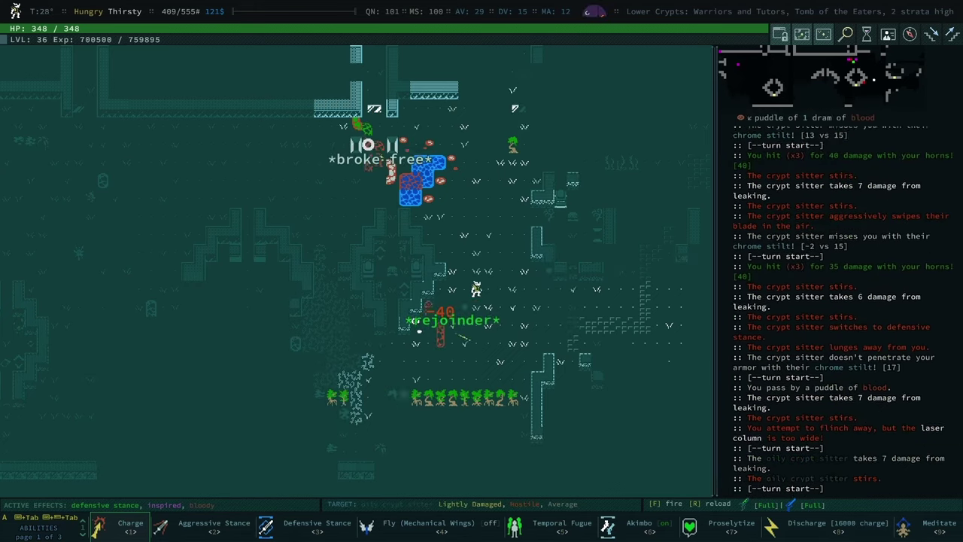
key(KP_Home)
key(KP_Home)
key(KP_Home)
key(KP_Home)
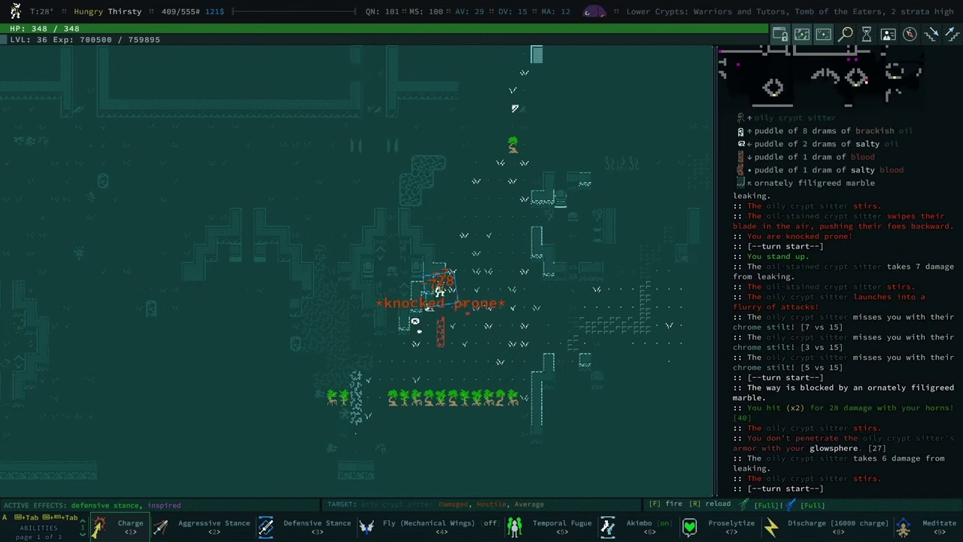
key(KP_Home)
key(KP_Home)
Cross the salty water, kill the oily conservator, and continue south past the trees
key(KP_0)
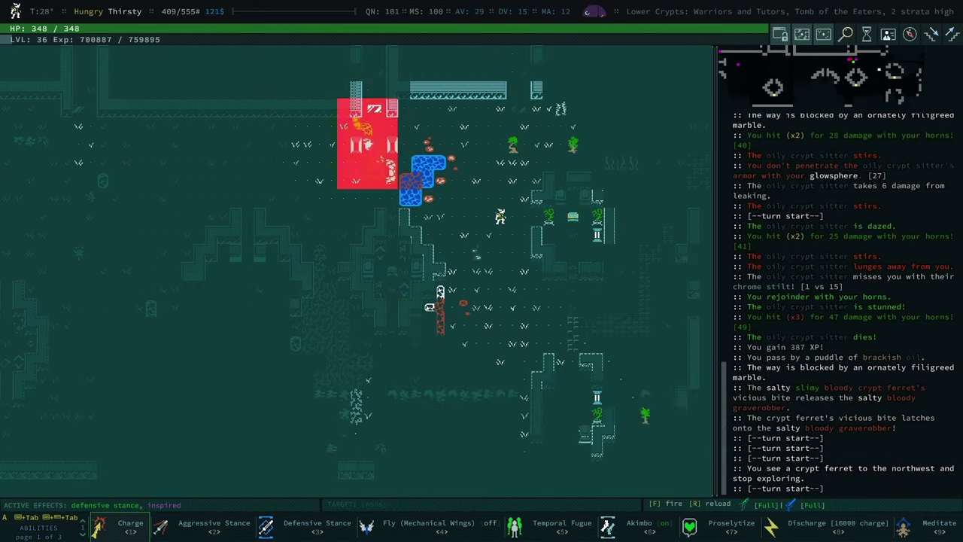
key(KP_0)
key(KP_0)
key(KP_0)
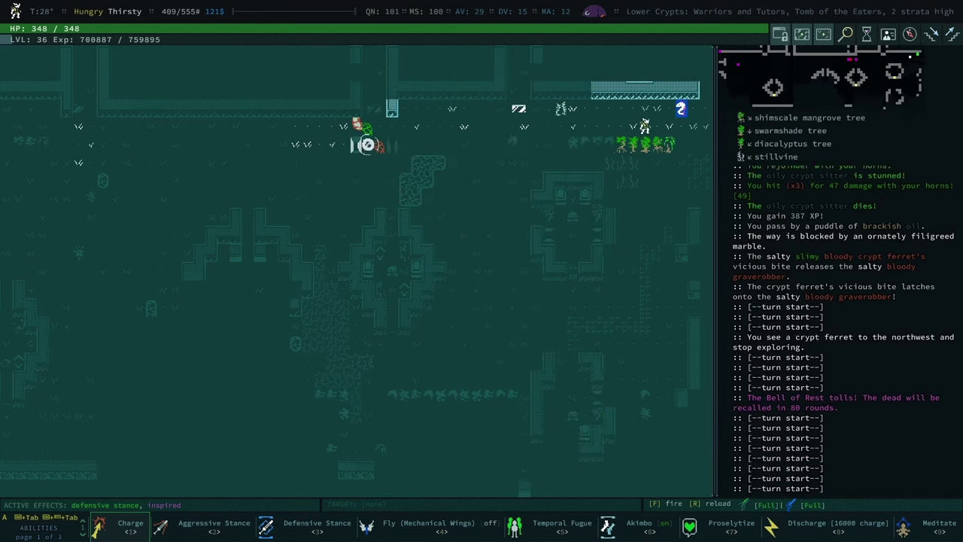
key(KP_0)
key(KP_0)
key(KP_0)
key(KP_0)
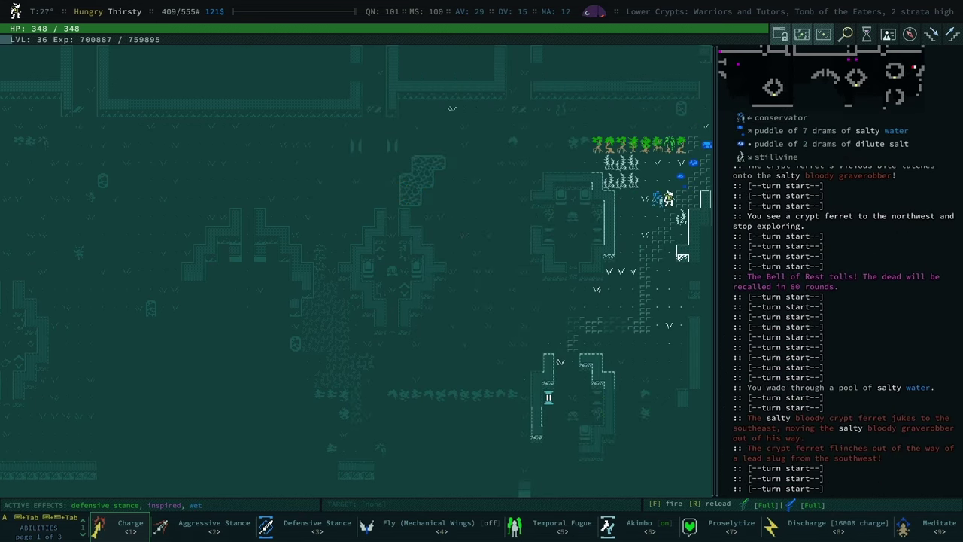
key(KP_0)
key(KP_0)
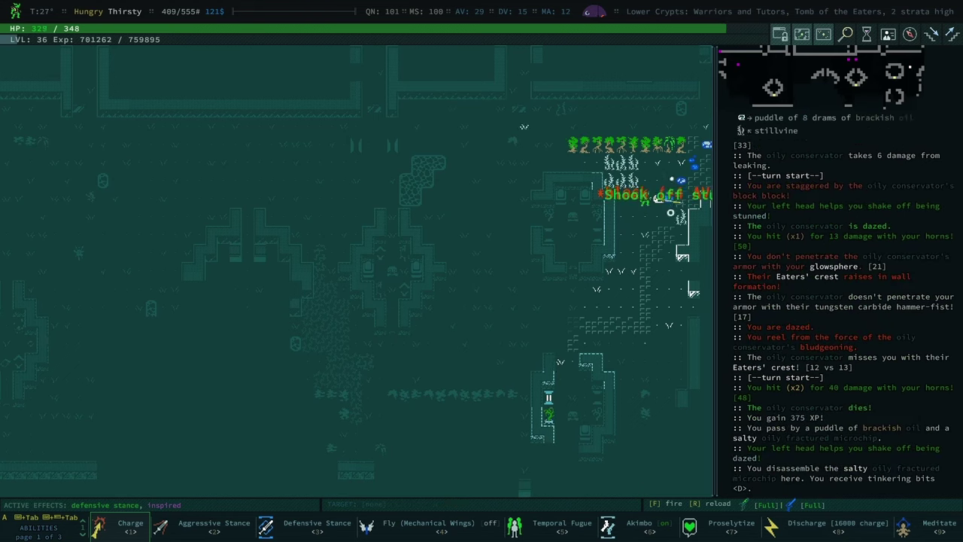
key(KP_0)
key(KP_0)
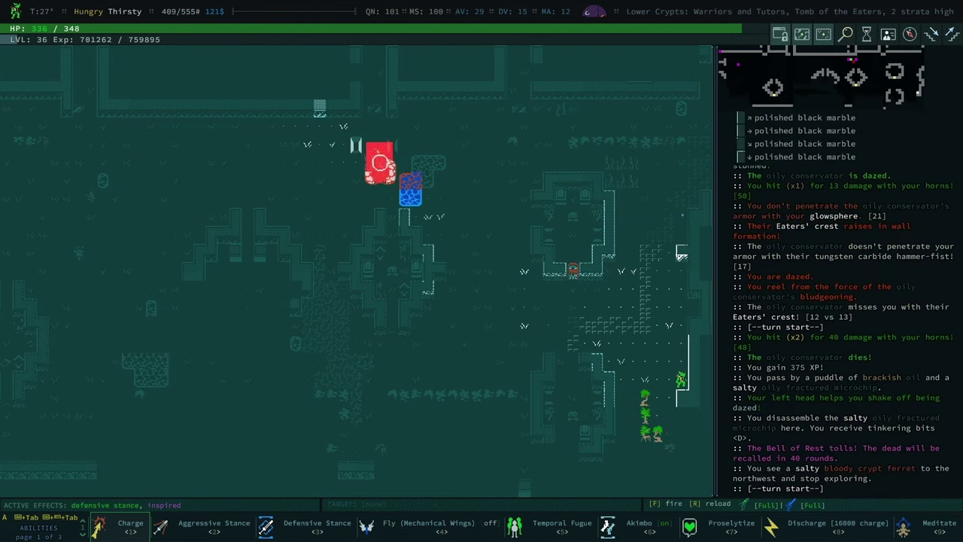
key(KP_0)
key(KP_0)
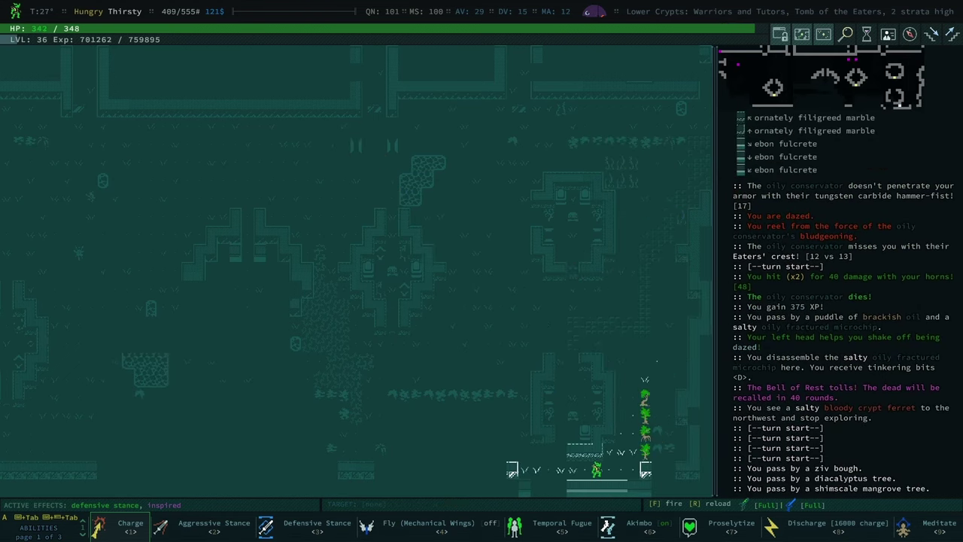
Start Make Camp, then cancel it
key(KP_4)
key(KP_4)
key(KP_0)
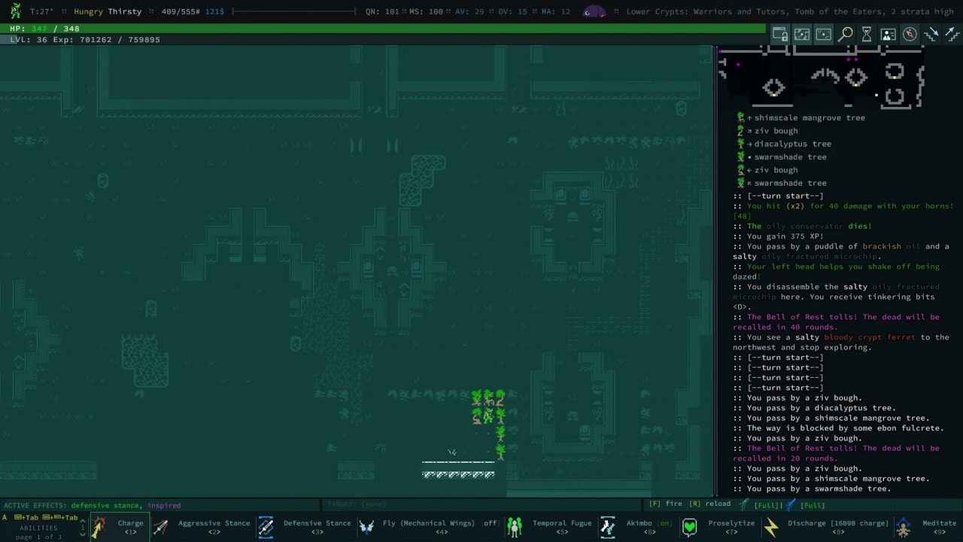
key(5)
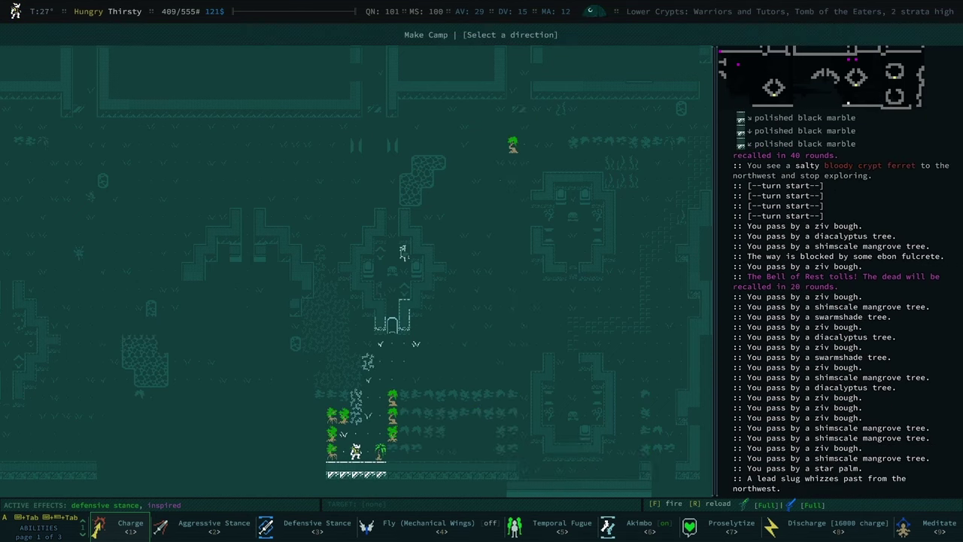
key(Escape)
key(KP_0)
key(KP_0)
key(KP_0)
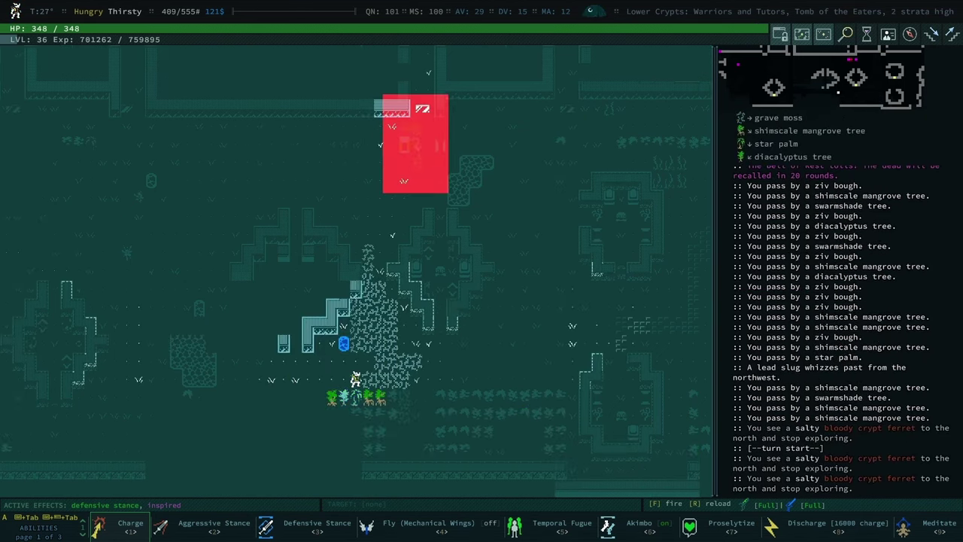
Kill the salty bloody crypt ferret in the grave moss and explore to the next chamber
key(KP_0)
key(KP_0)
key(KP_0)
key(KP_0)
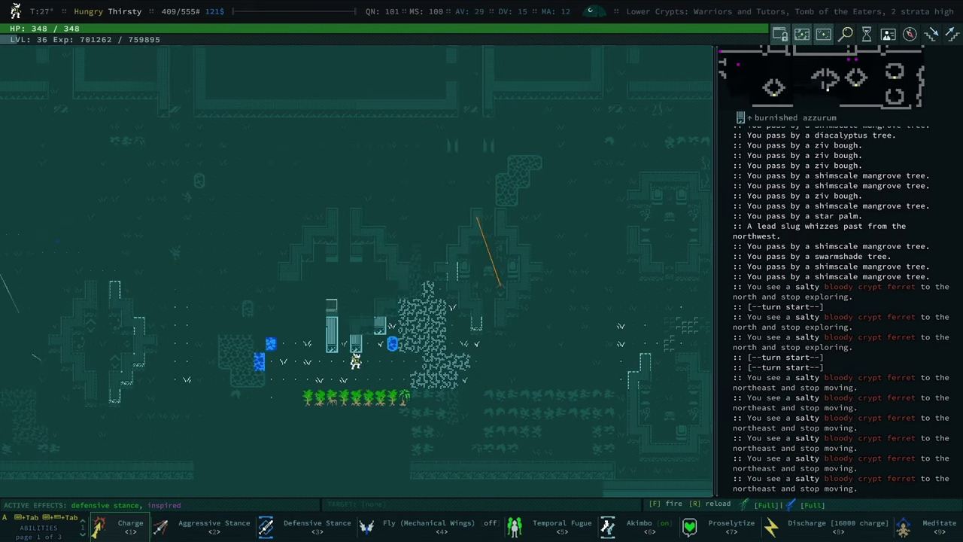
key(KP_0)
key(KP_0)
key(KP_0)
key(KP_0)
key(KP_0)
key(KP_0)
key(KP_0)
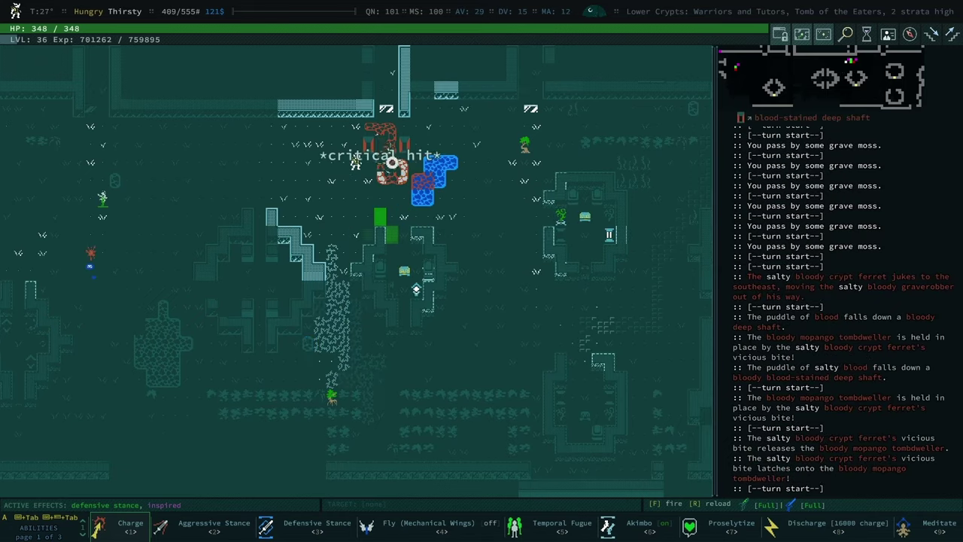
key(KP_0)
key(KP_0)
key(KP_0)
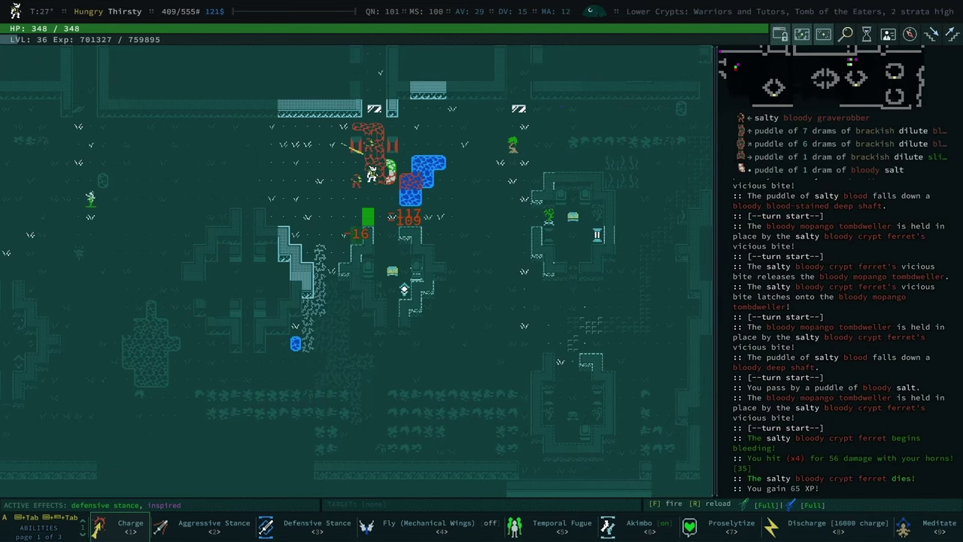
key(KP_0)
key(KP_0)
key(KP_0)
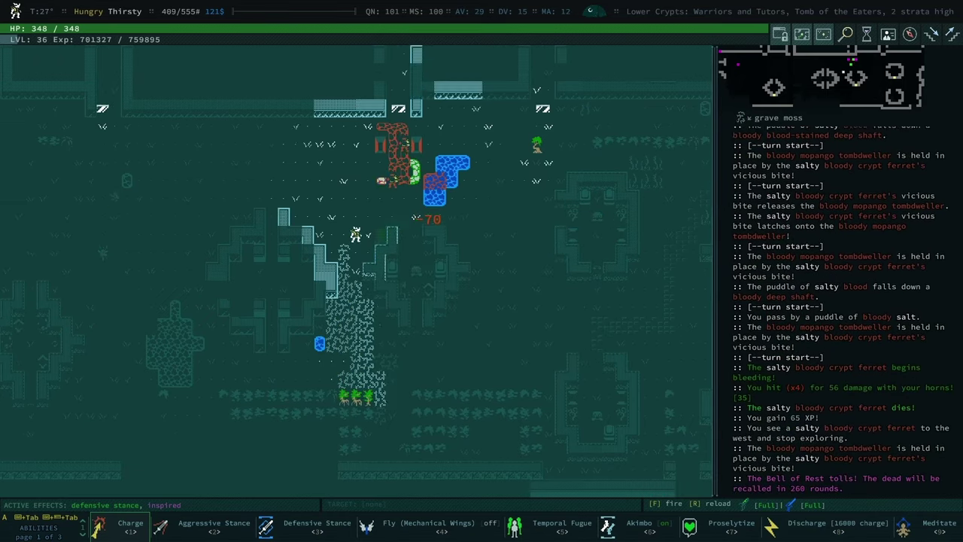
key(KP_0)
key(KP_0)
key(KP_0)
key(KP_0)
key(KP_0)
key(KP_0)
key(KP_0)
key(KP_0)
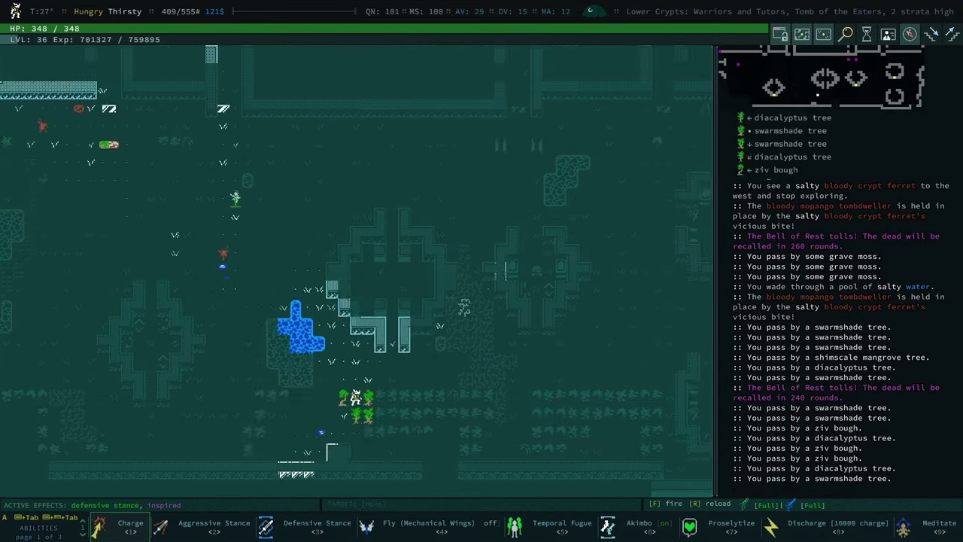
key(KP_0)
key(KP_0)
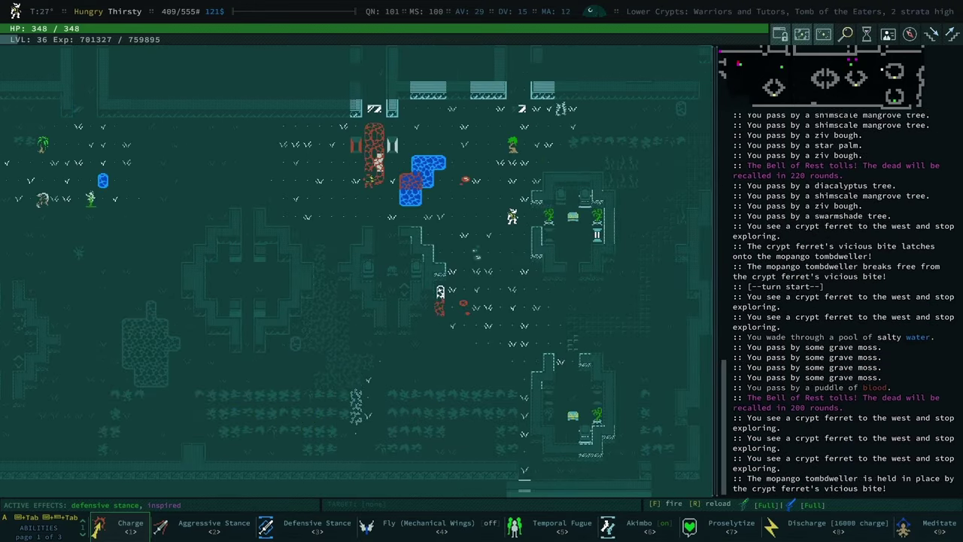
key(KP_0)
key(KP_0)
Identify the reliquary's weird artifact as boots and disassemble them for tinkering bits
key(space)
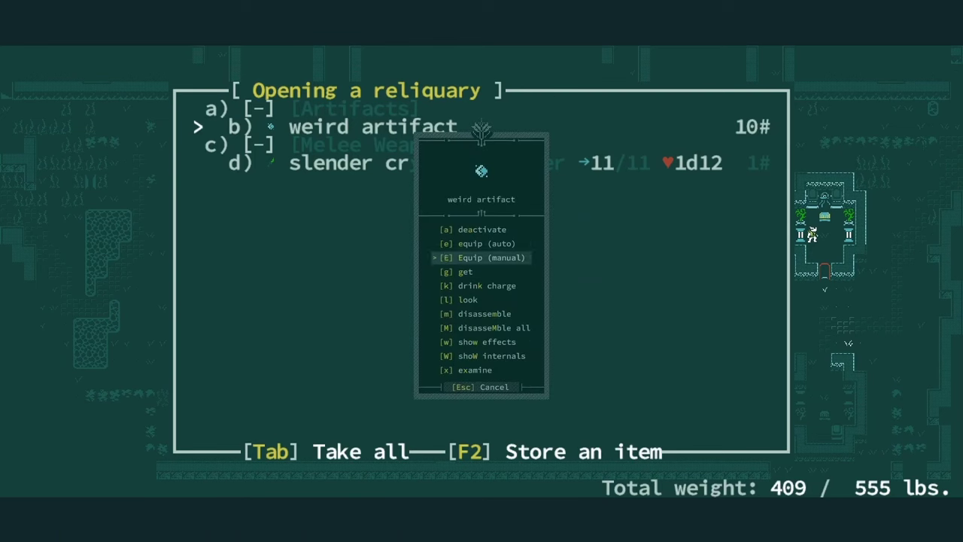
key(x)
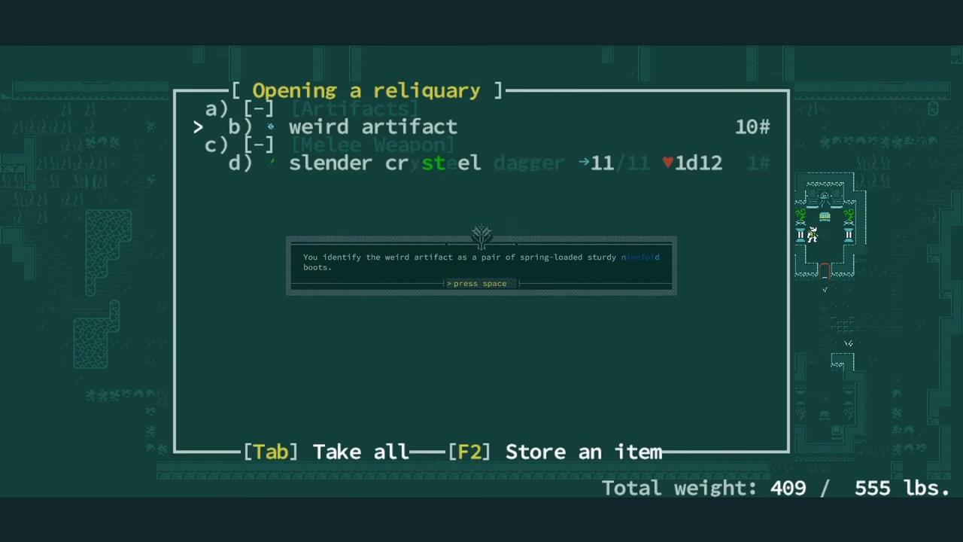
key(space)
key(l)
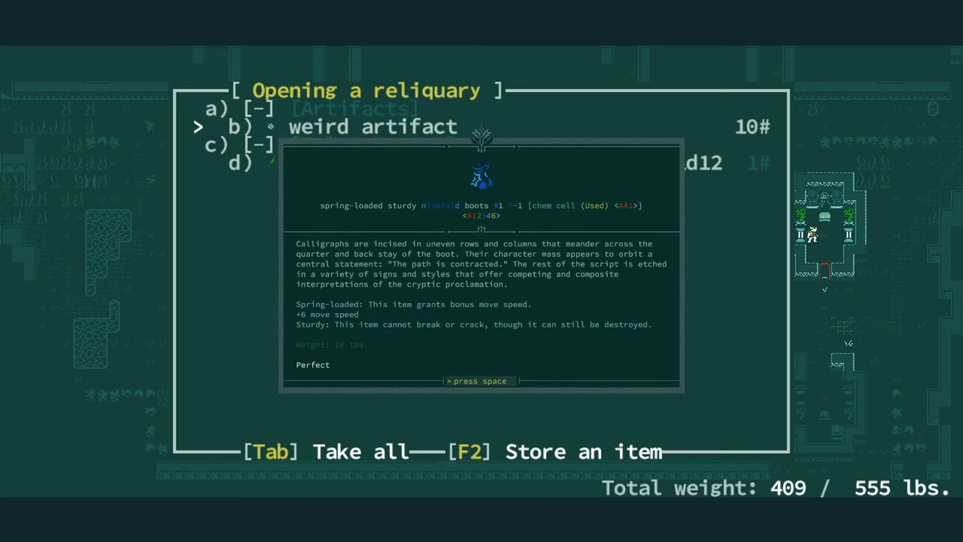
key(space)
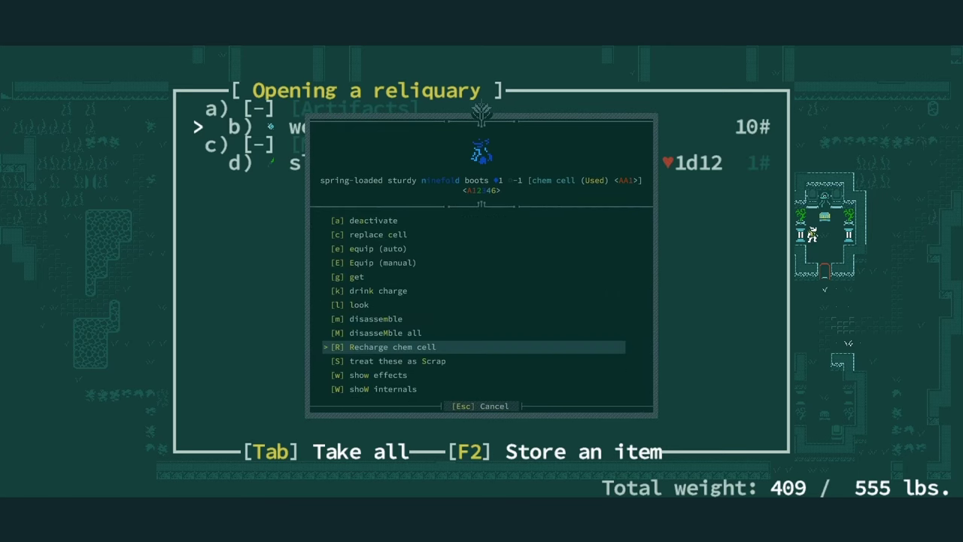
key(Up)
key(Up)
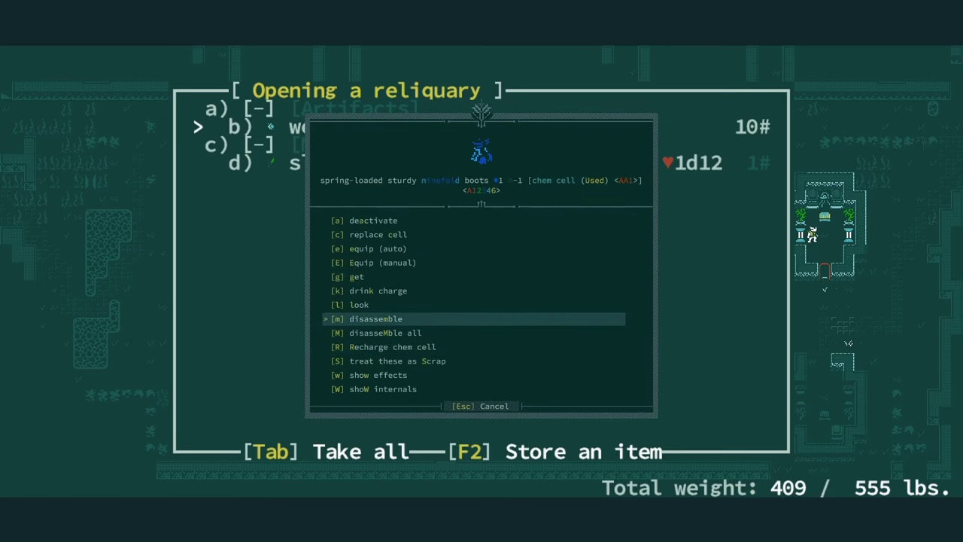
key(Return)
key(space)
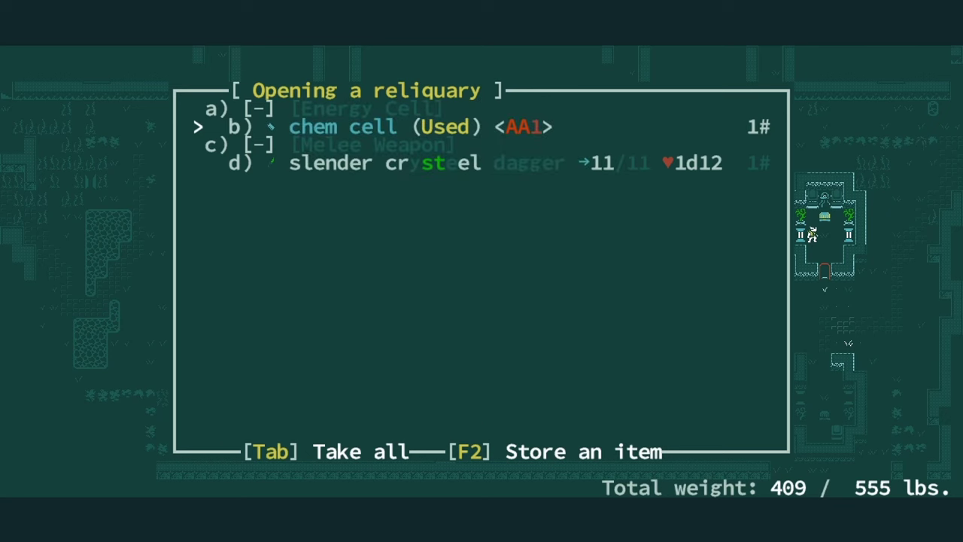
Scrap the chem cell, take the slender dagger, fight the crypt sitter, and open another reliquary
key(Return)
key(Return)
key(space)
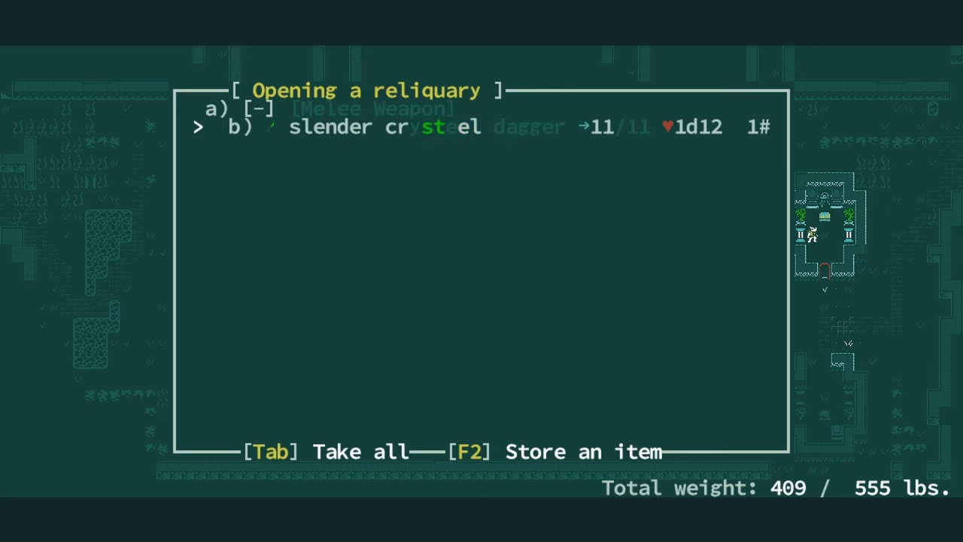
key(Return)
key(Return)
key(Escape)
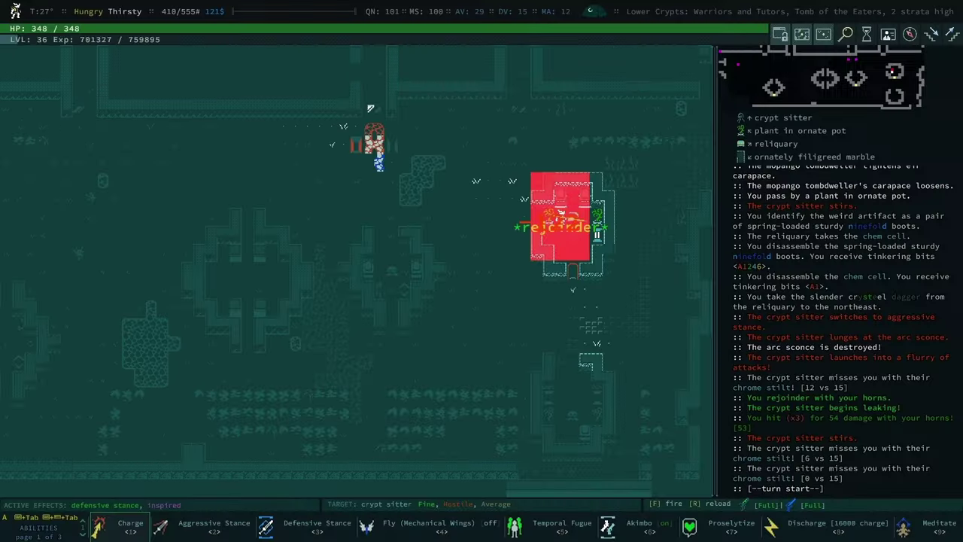
key(KP_7)
key(KP_7)
key(KP_7)
key(KP_7)
key(space)
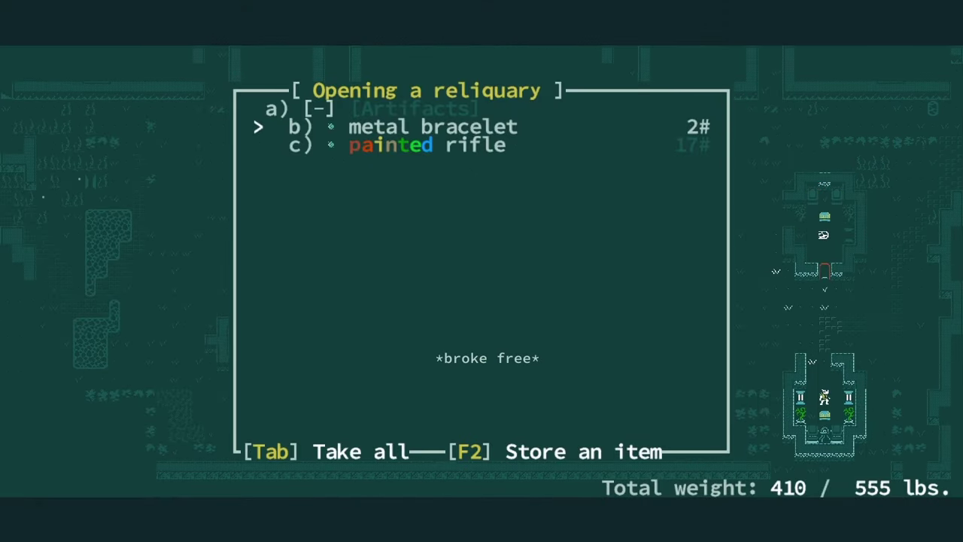
Identify the metal bracelet and equip it manually on the right arm
key(Return)
key(space)
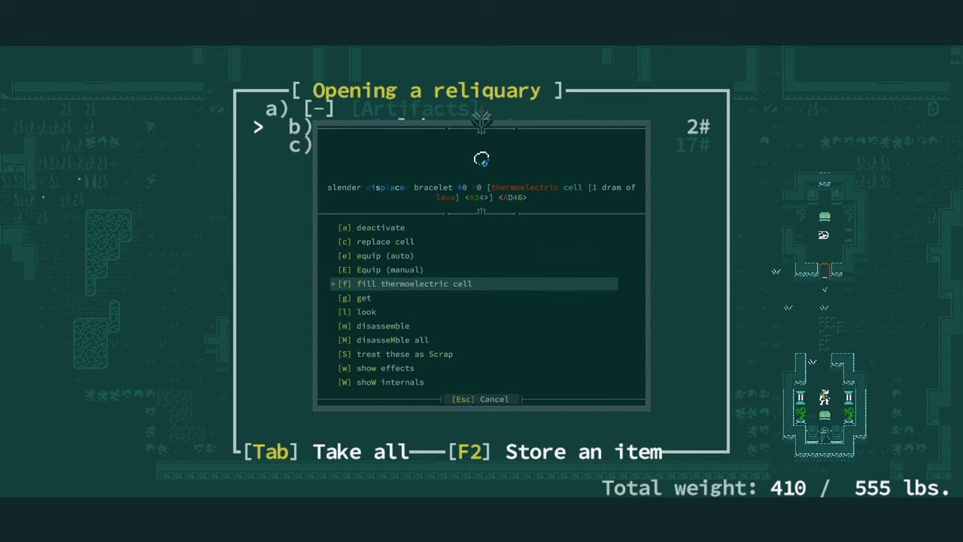
key(Up)
key(Return)
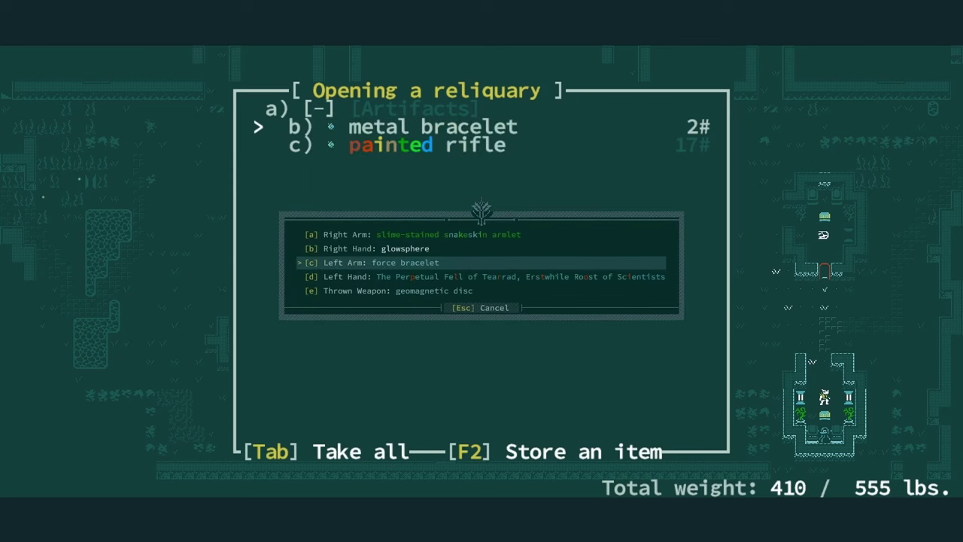
key(Up)
key(Up)
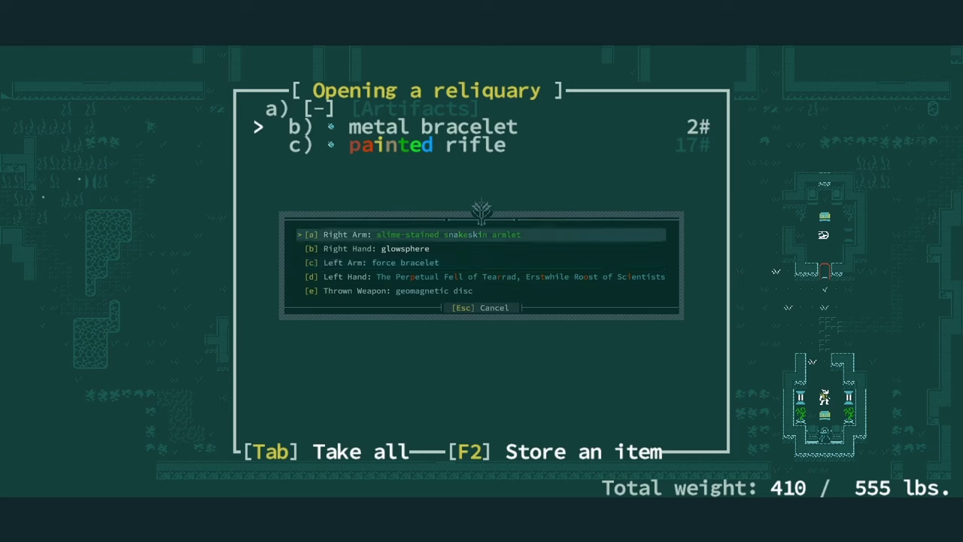
key(Return)
key(Return)
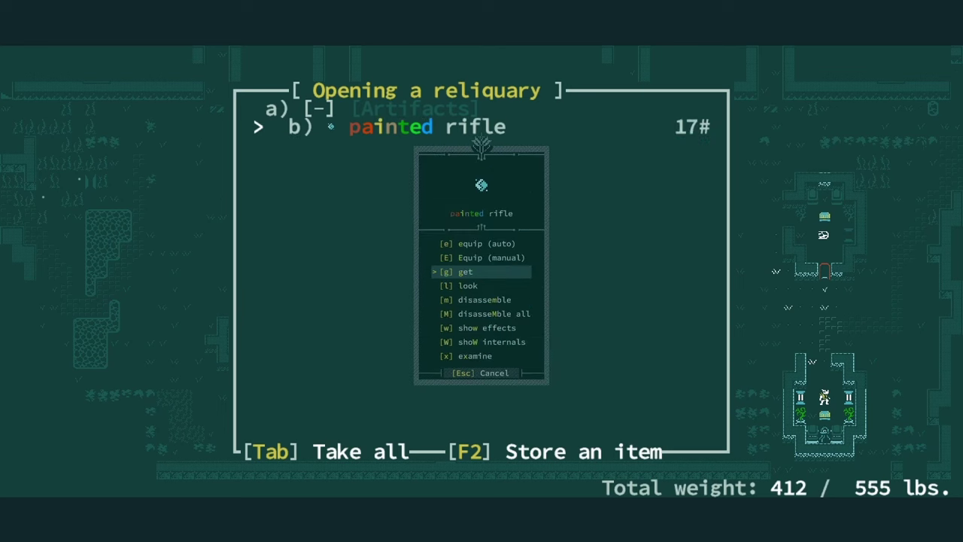
Disassemble the painted light rail and its leftover thermoelectric cell
key(x)
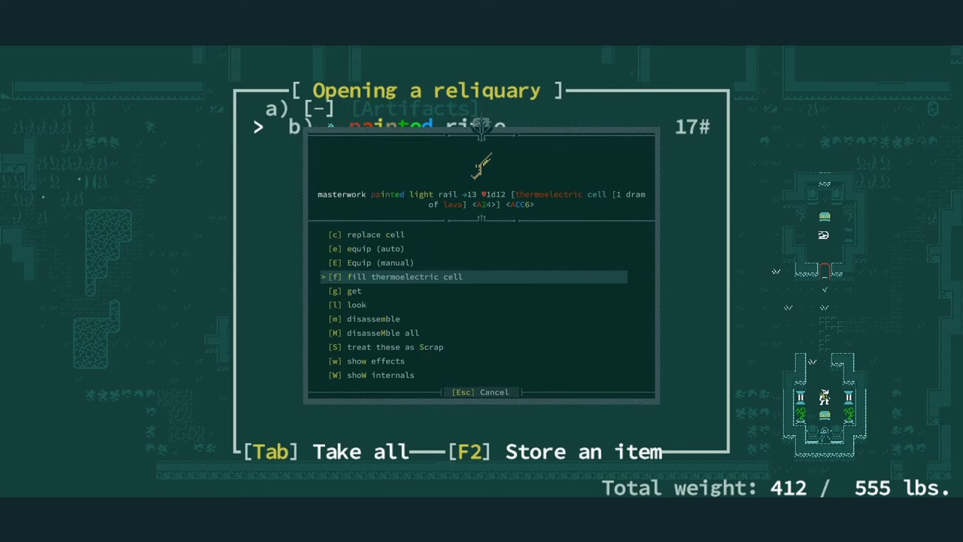
key(Down)
key(Down)
key(Down)
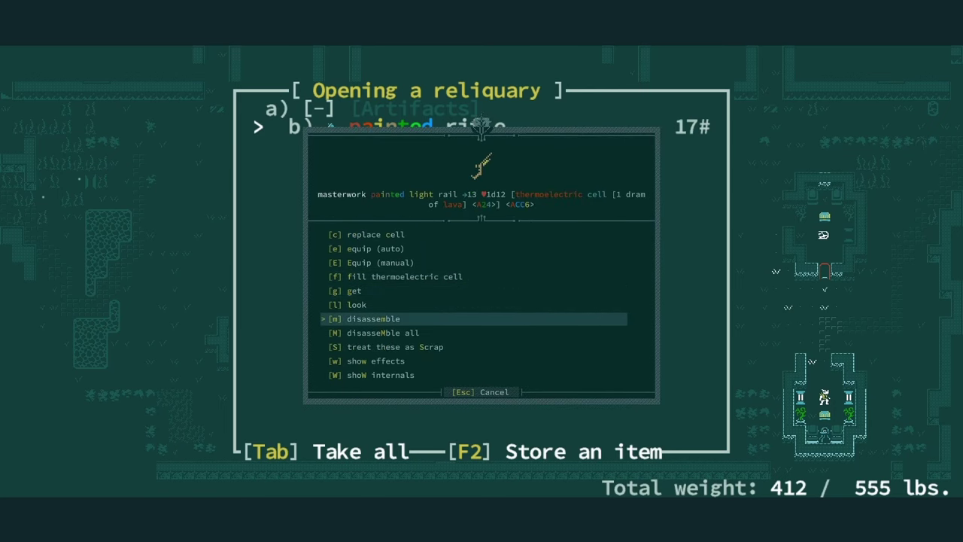
key(Return)
key(space)
key(Return)
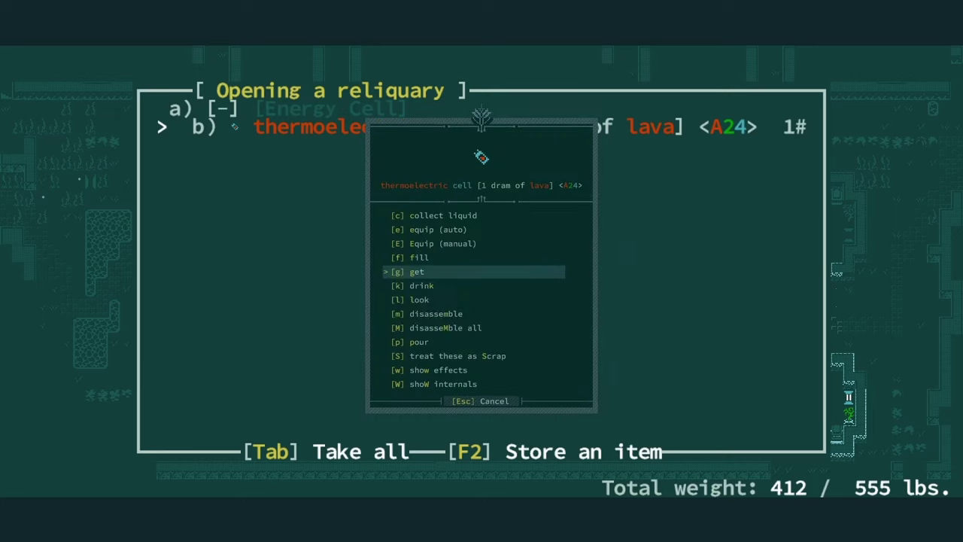
key(Down)
key(Down)
key(Down)
key(Return)
Leave the reliquary, melee the stunned bloody crypt sitter to death, then resume exploring
key(Escape)
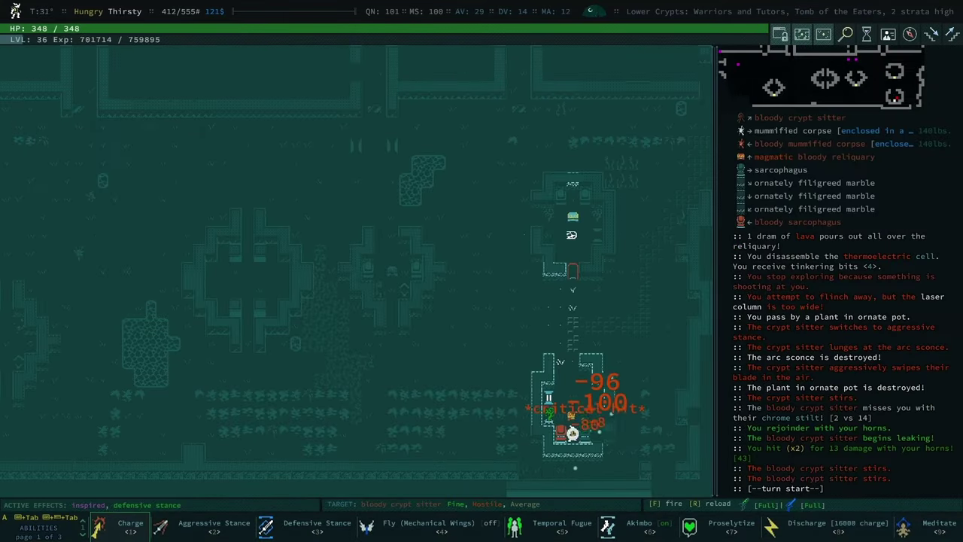
key(Down)
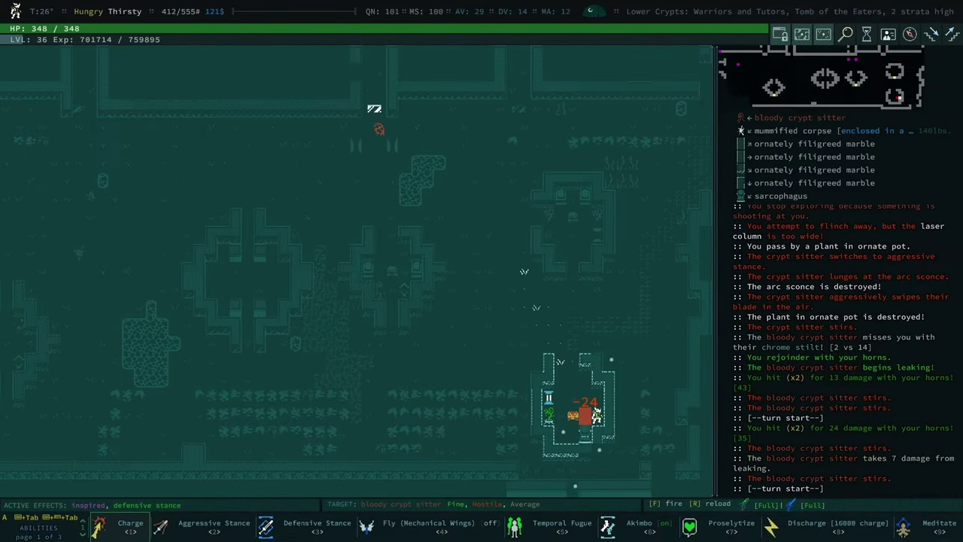
key(Down)
key(Down)
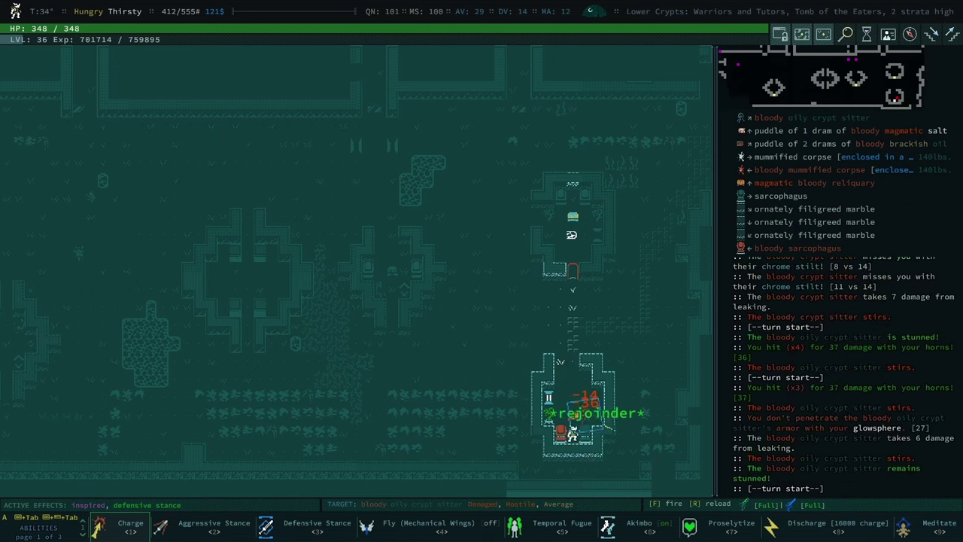
key(Down)
key(Down)
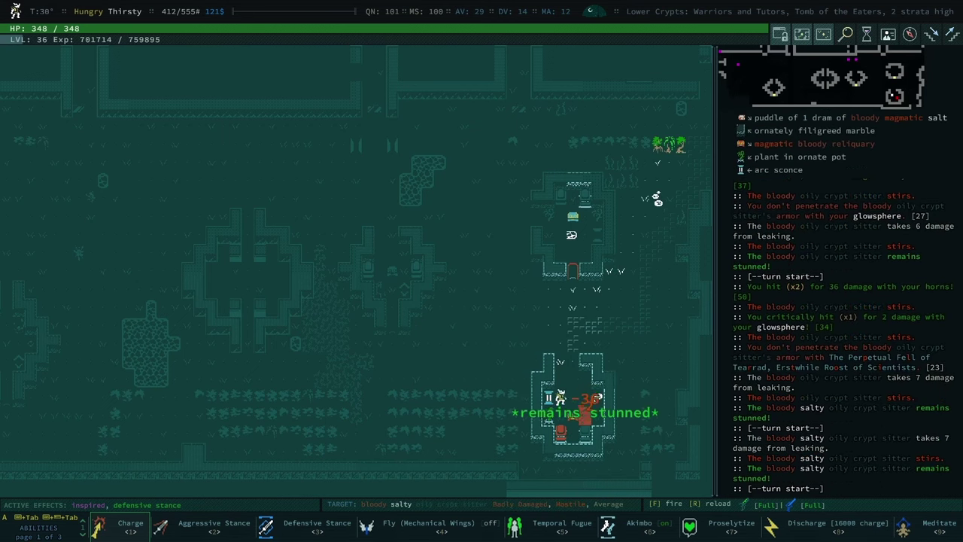
key(Down)
key(Down)
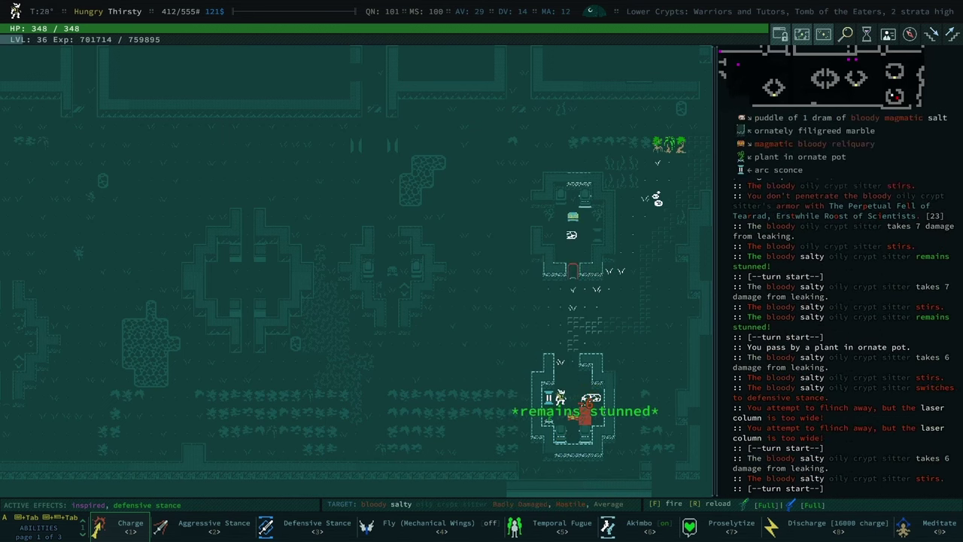
key(Down)
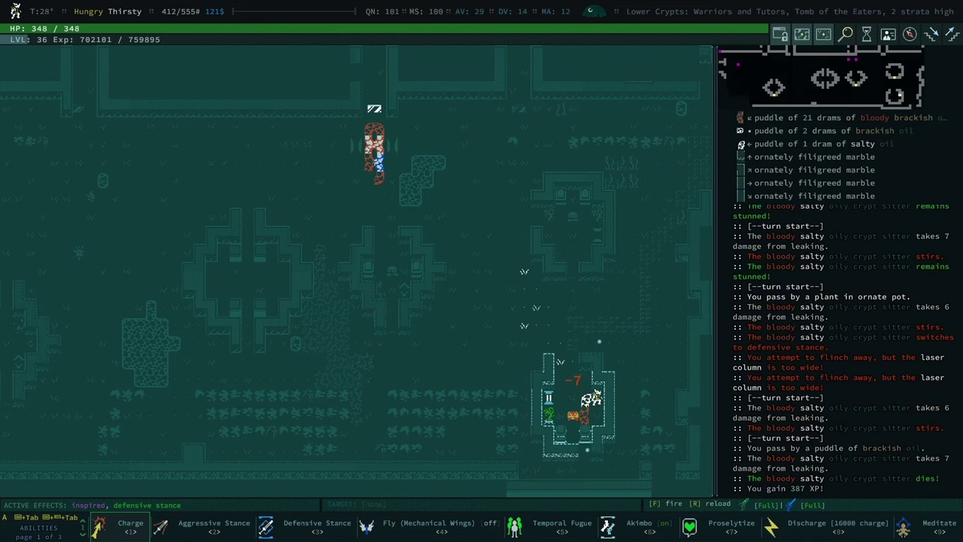
key(Up)
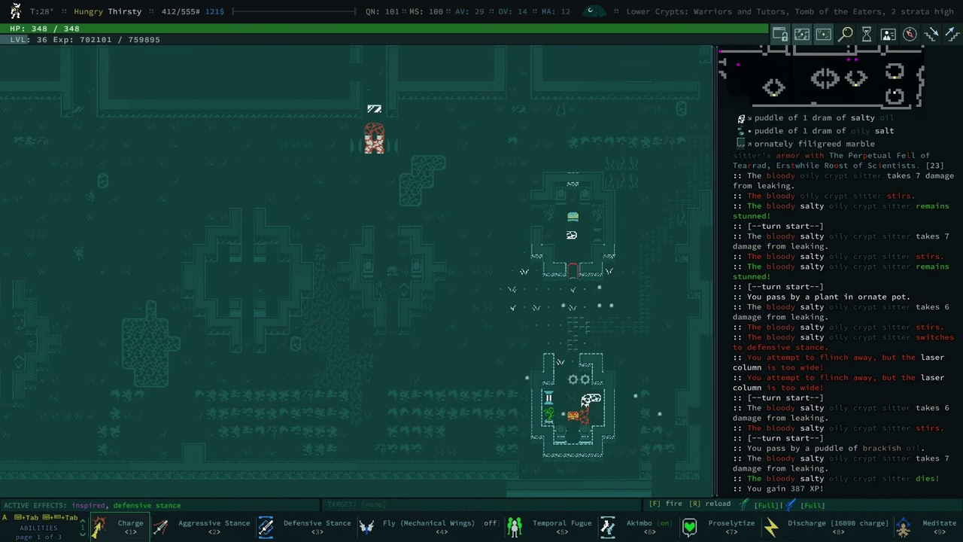
key(Up)
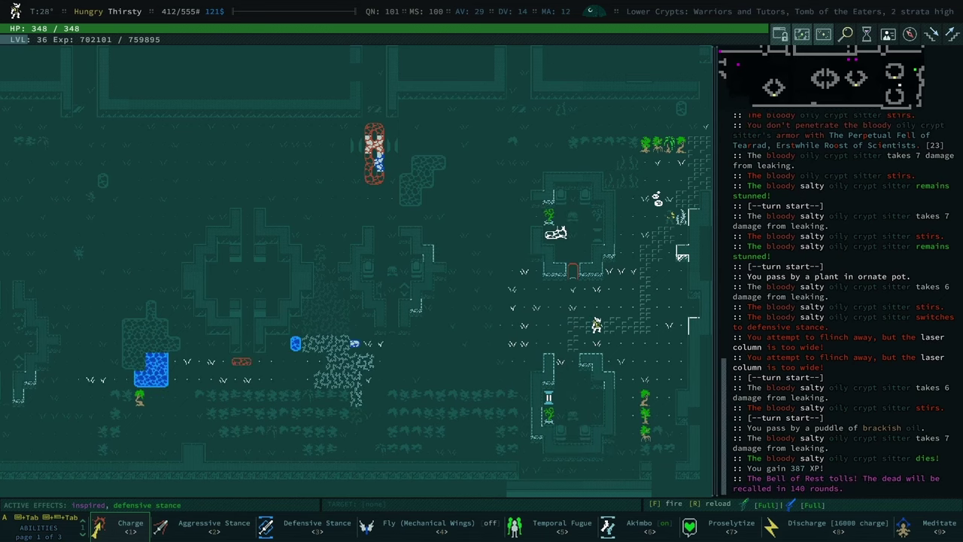
Remove the thermoelectric cell from the right-arm displacer bracelet in the equipment list
key(i)
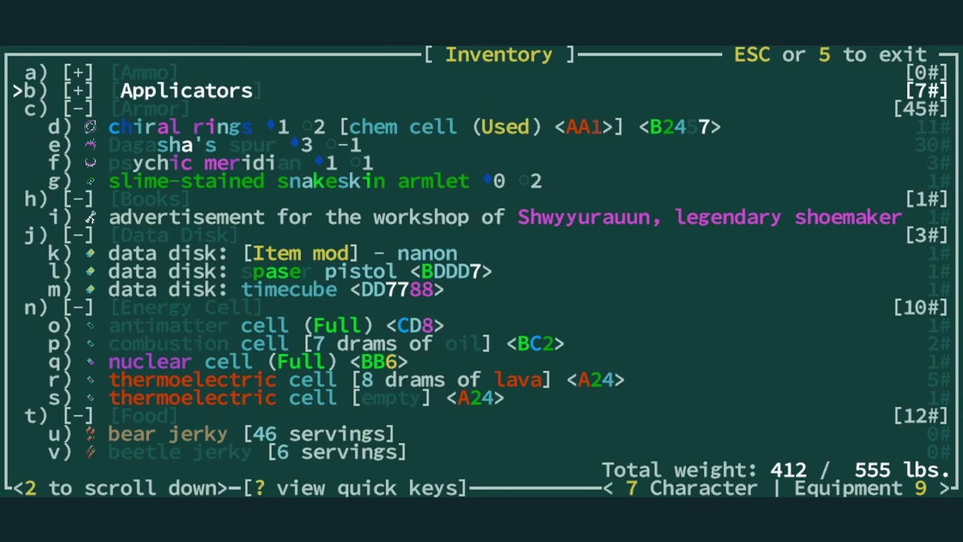
key(9)
key(Return)
key(Up)
key(c)
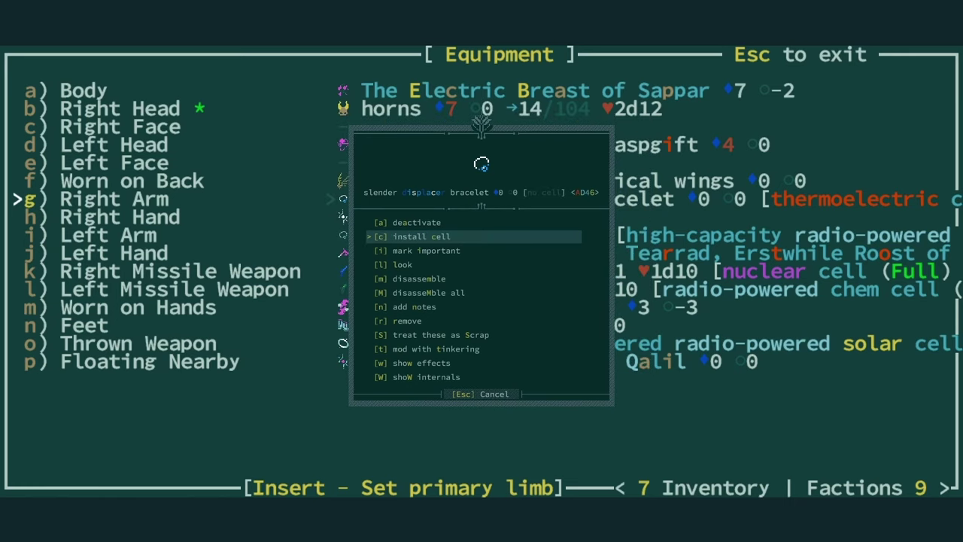
Equip the slime-stained snakeskin armlet on the right arm and return to the map
key(Down)
key(Down)
key(Down)
key(r)
key(Return)
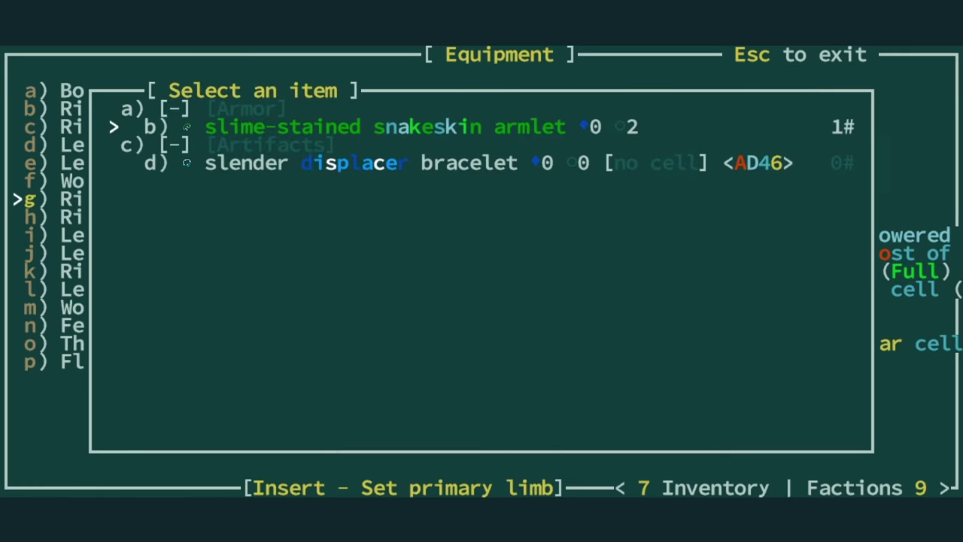
key(Return)
key(Escape)
key(0)
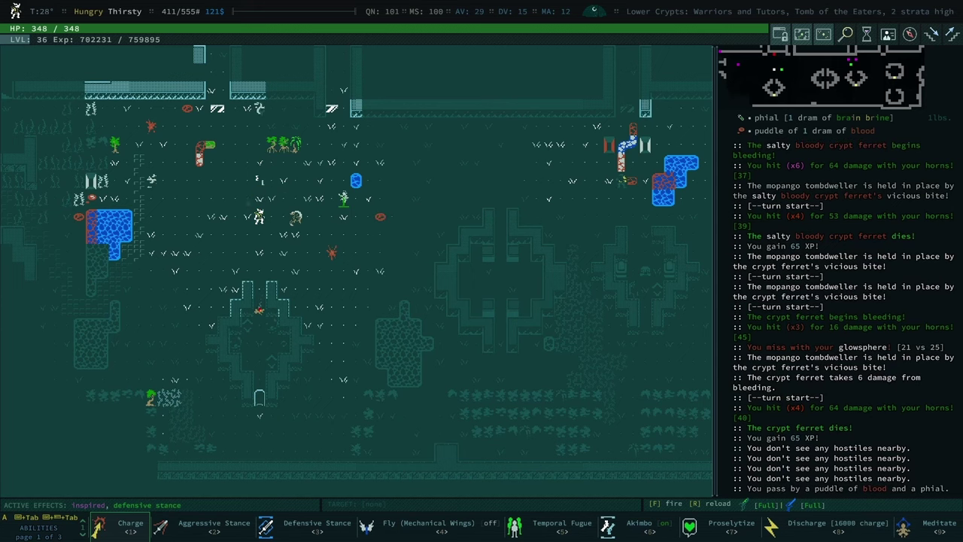
Pick up the phial of brain brine and auto-explore until nothing is left
key(g)
key(space)
key(Return)
key(0)
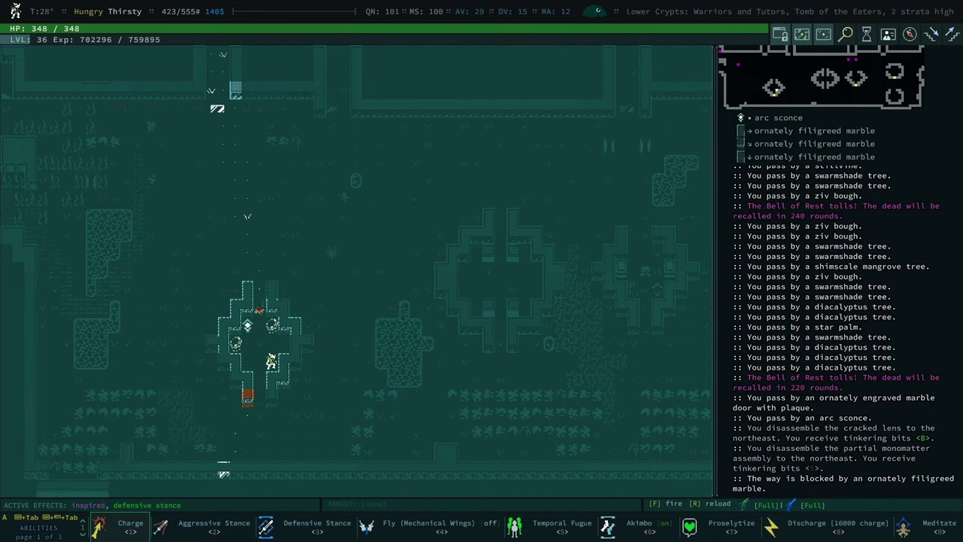
key(0)
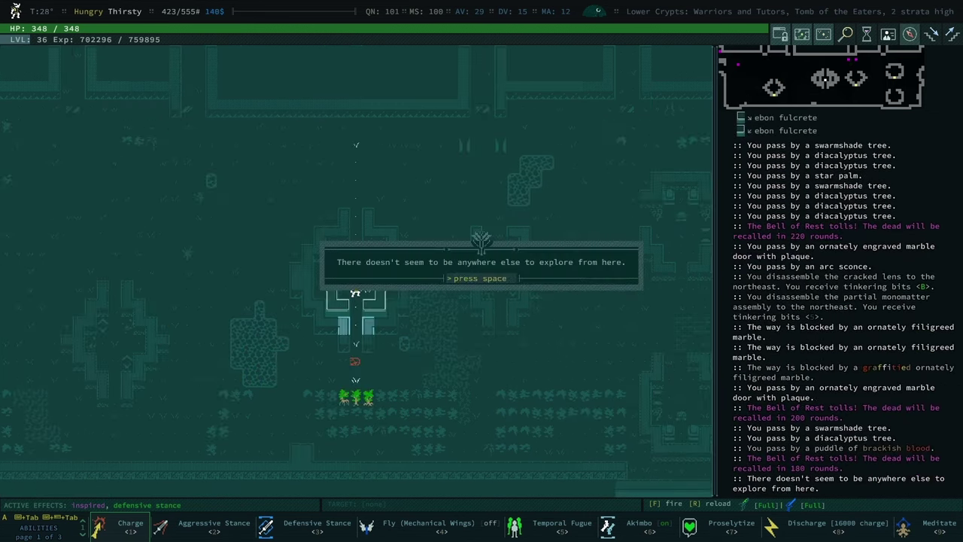
key(space)
Travel to the northeast edge of the zone
key(w)
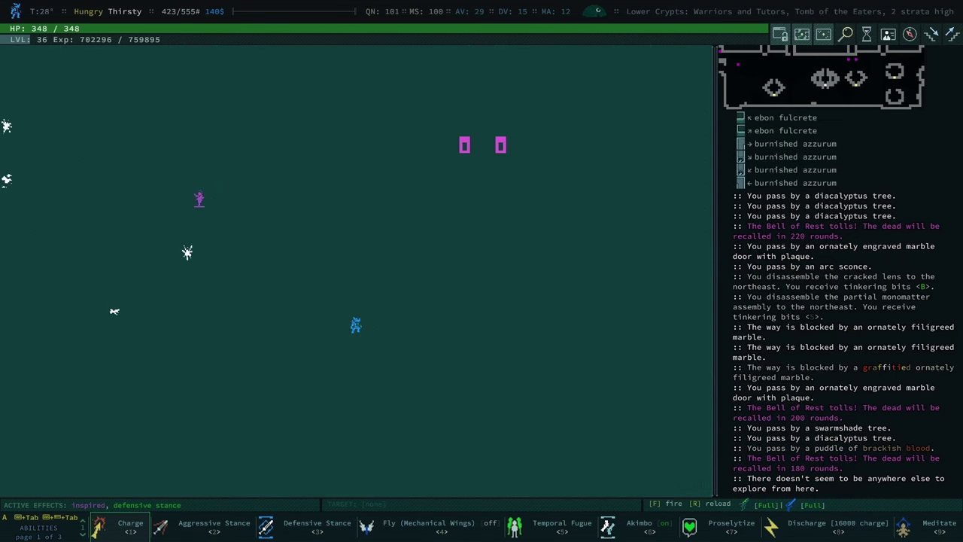
key(KP_3)
key(0)
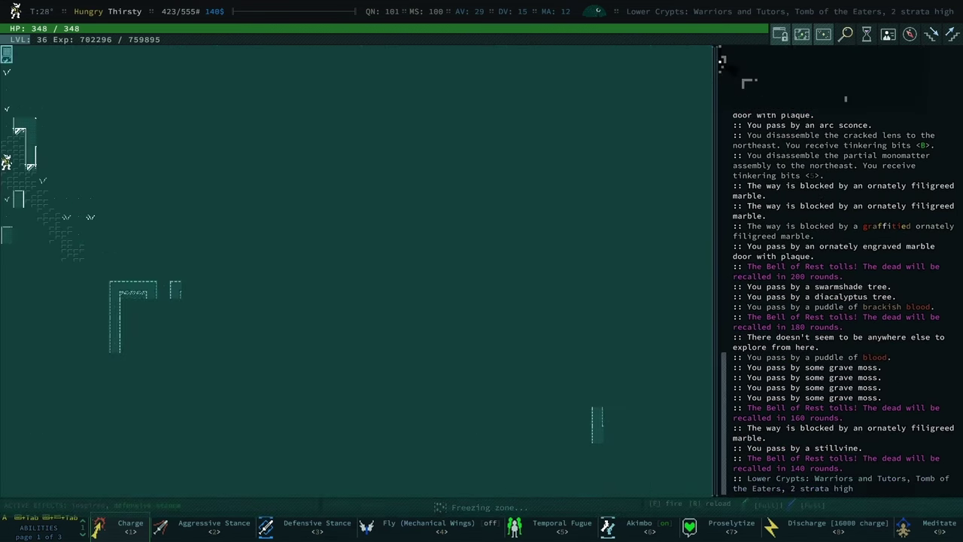
Activate Temporal Fugue and fight the crypt ferrets alongside the clones
key(KP_5)
key(KP_5)
key(KP_5)
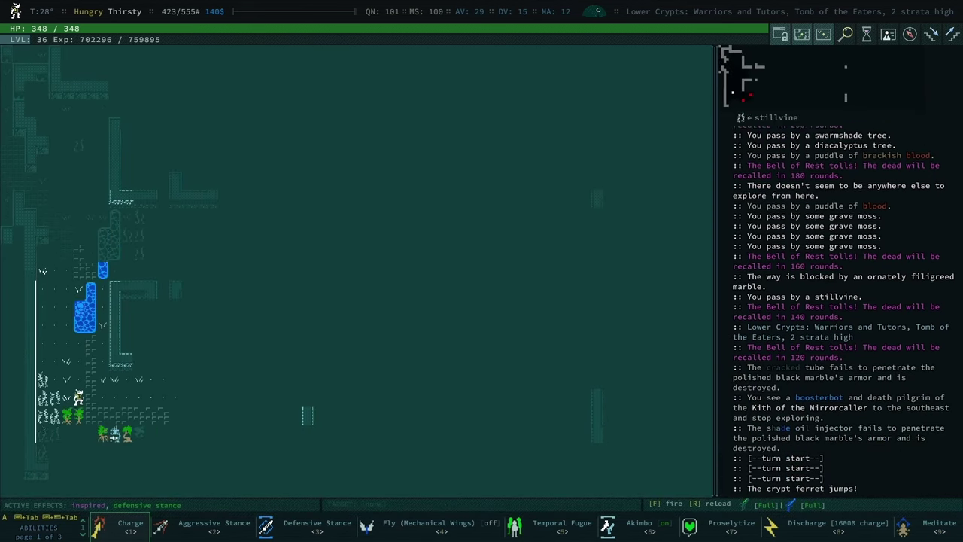
key(5)
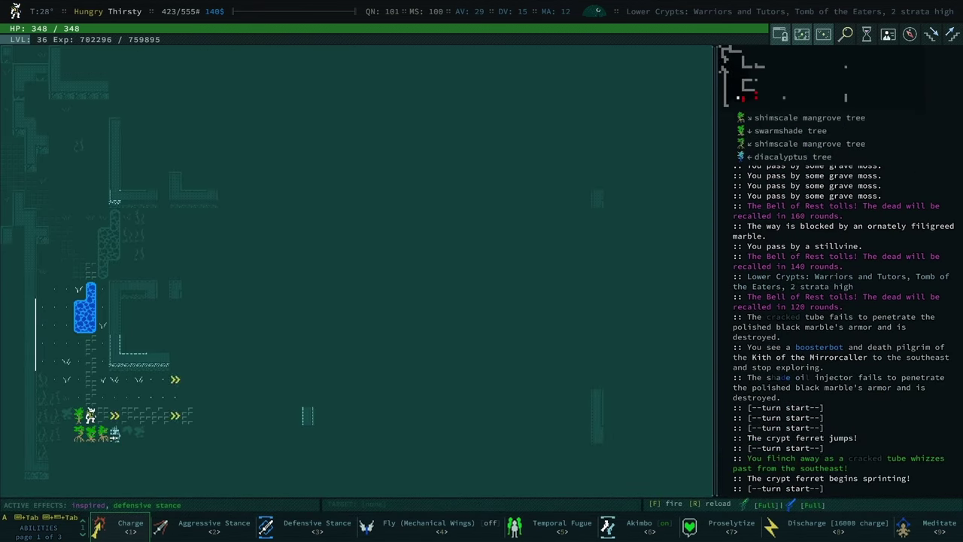
key(KP_5)
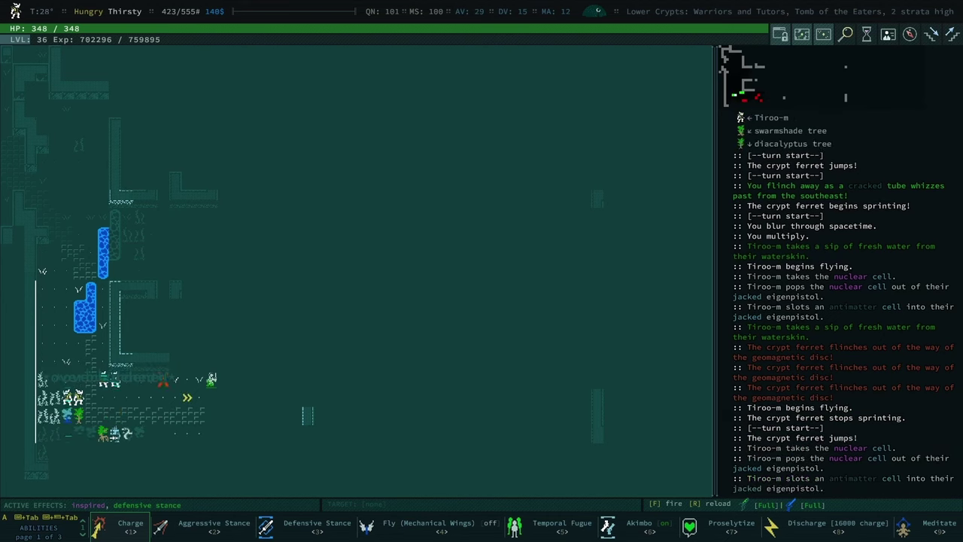
key(KP_5)
key(KP_5)
key(KP_5)
key(KP_5)
key(KP_5)
key(KP_5)
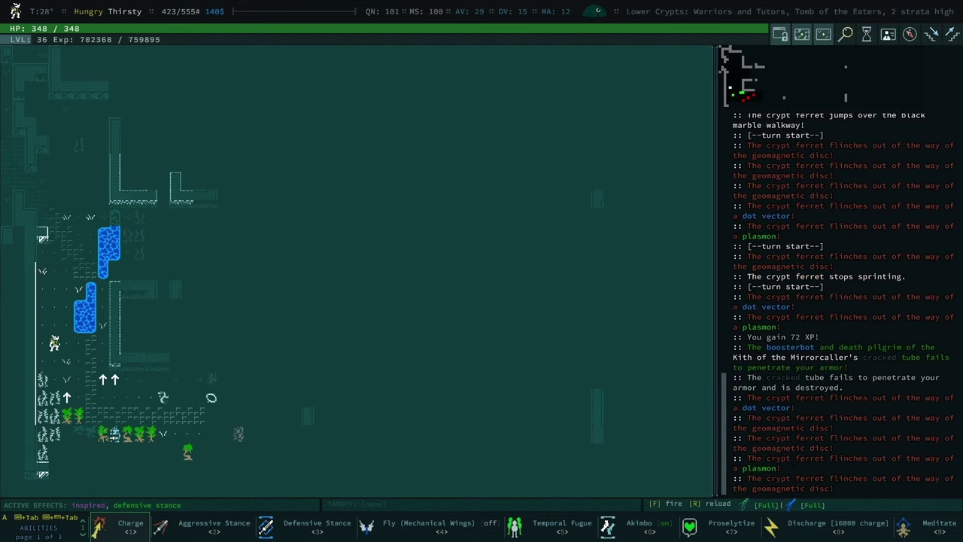
key(KP_5)
key(KP_5)
key(KP_5)
key(KP_5)
key(KP_5)
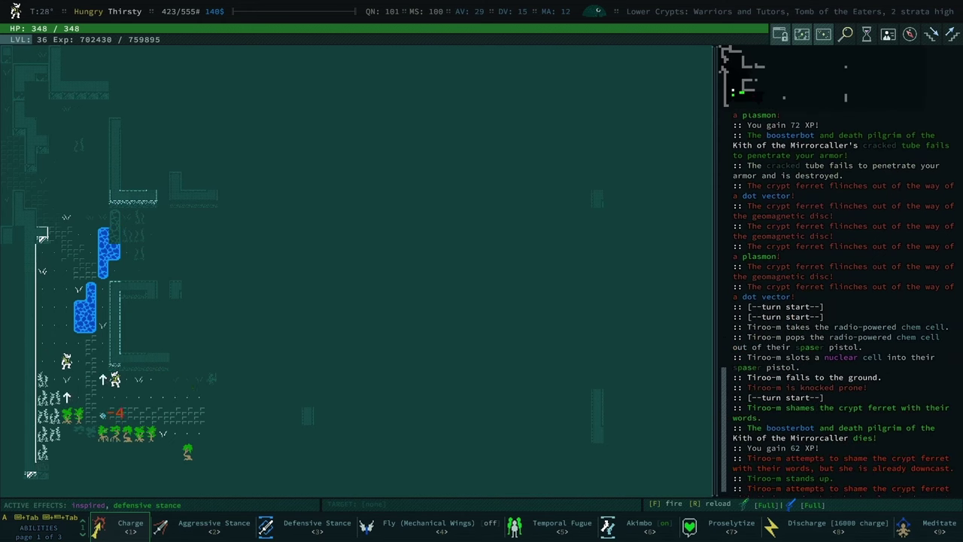
key(KP_5)
Kill the southwest and east crypt ferrets, then resume exploring the zone
key(KP_1)
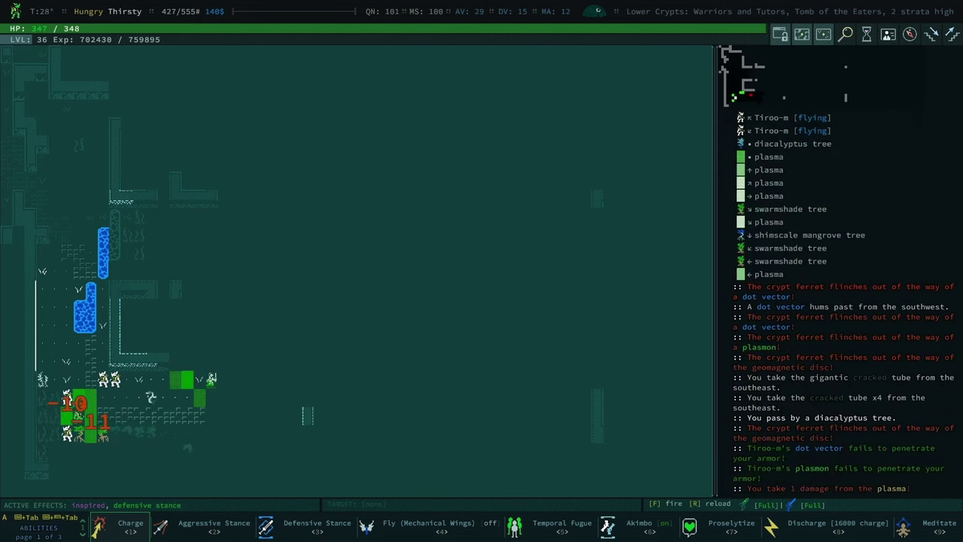
key(KP_1)
key(KP_1)
key(KP_1)
key(KP_1)
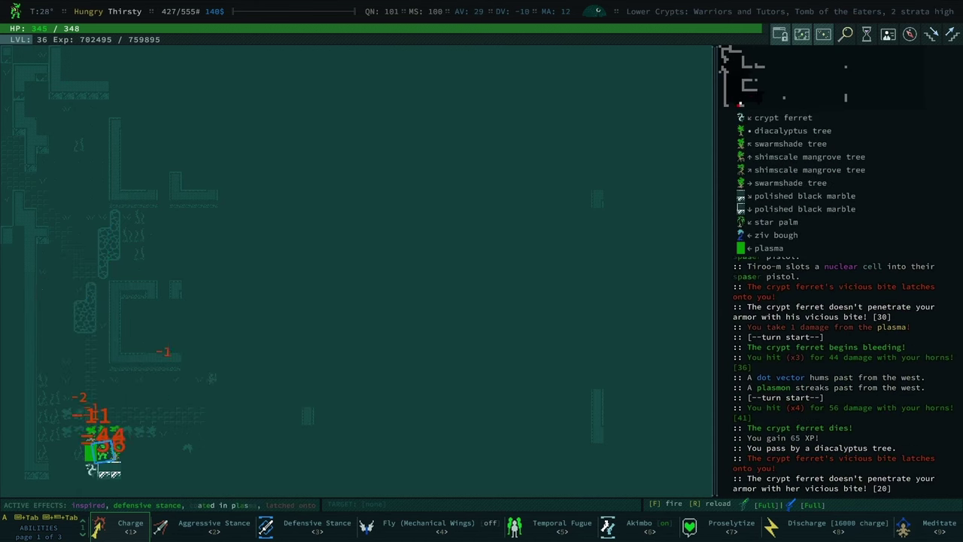
key(KP_1)
key(KP_1)
key(KP_1)
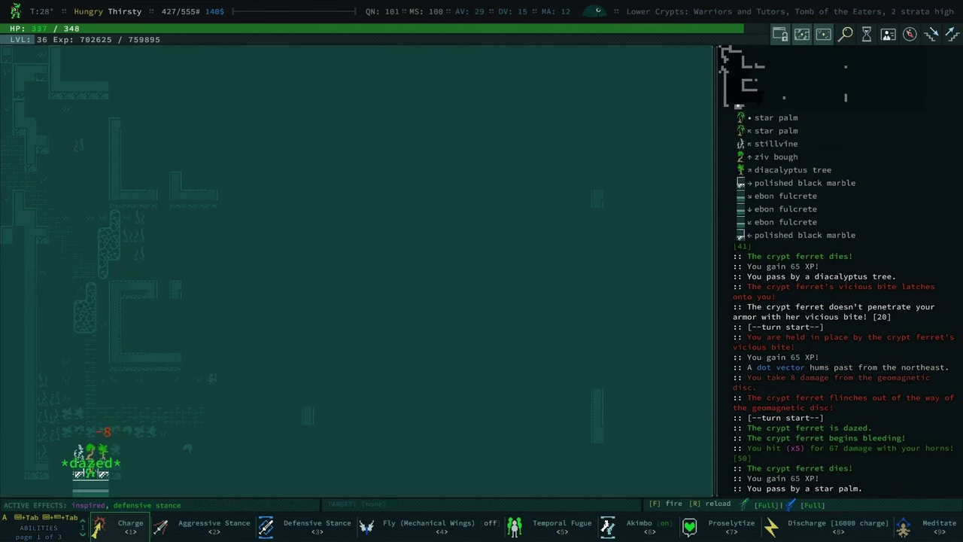
key(KP_6)
key(KP_6)
key(KP_6)
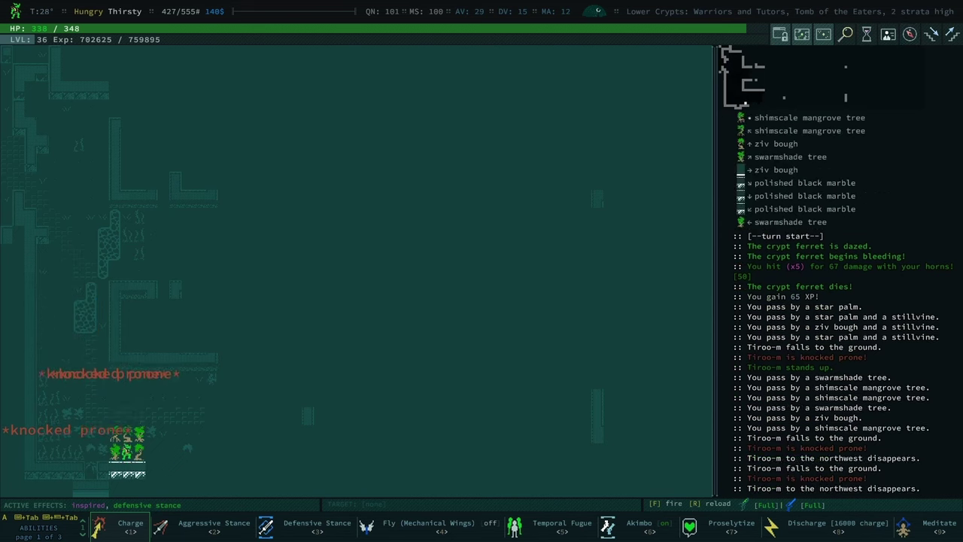
key(KP_6)
key(KP_6)
key(KP_8)
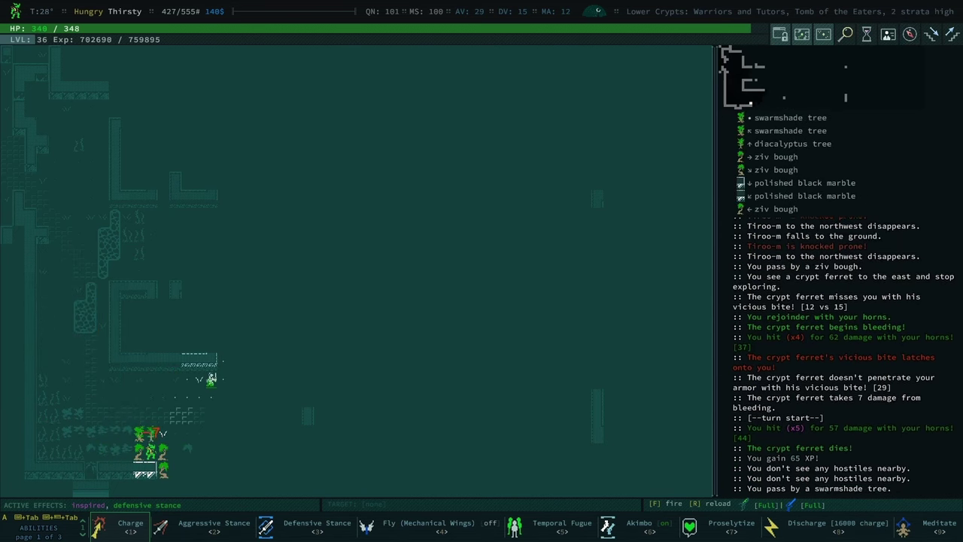
key(KP_8)
key(KP_0)
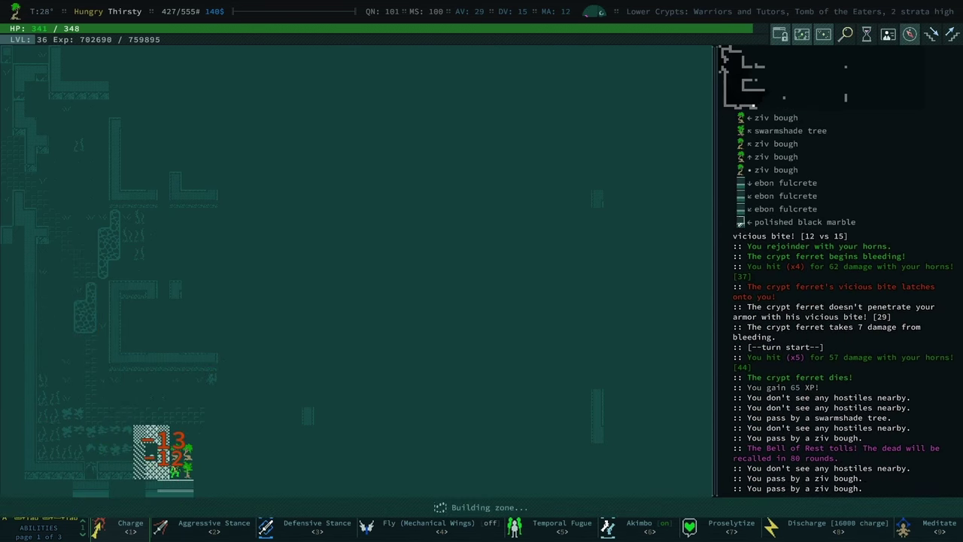
Charge the enemy, then melee the oily conservator and turret tinker pilgrim to death
key(1)
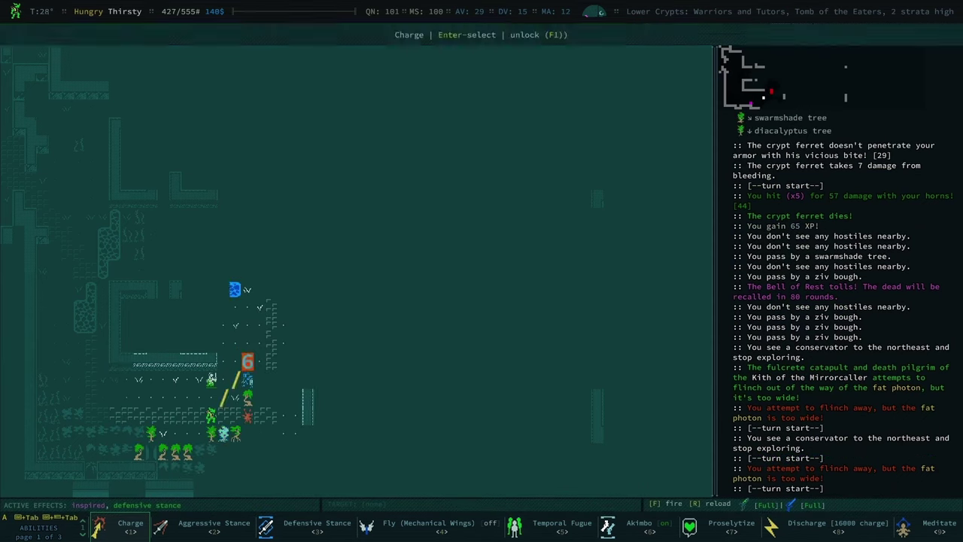
key(Return)
key(KP_5)
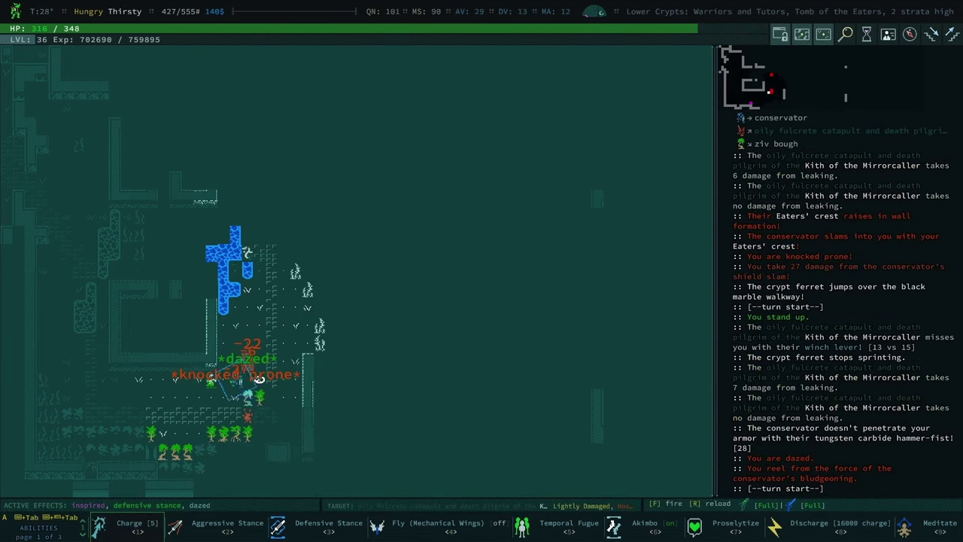
key(KP_9)
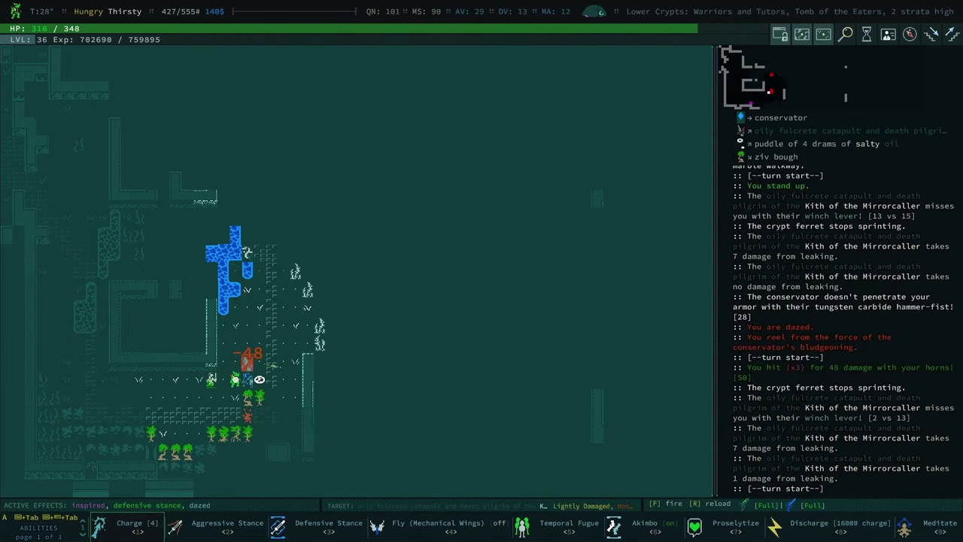
key(KP_9)
key(KP_9)
key(KP_9)
key(KP_9)
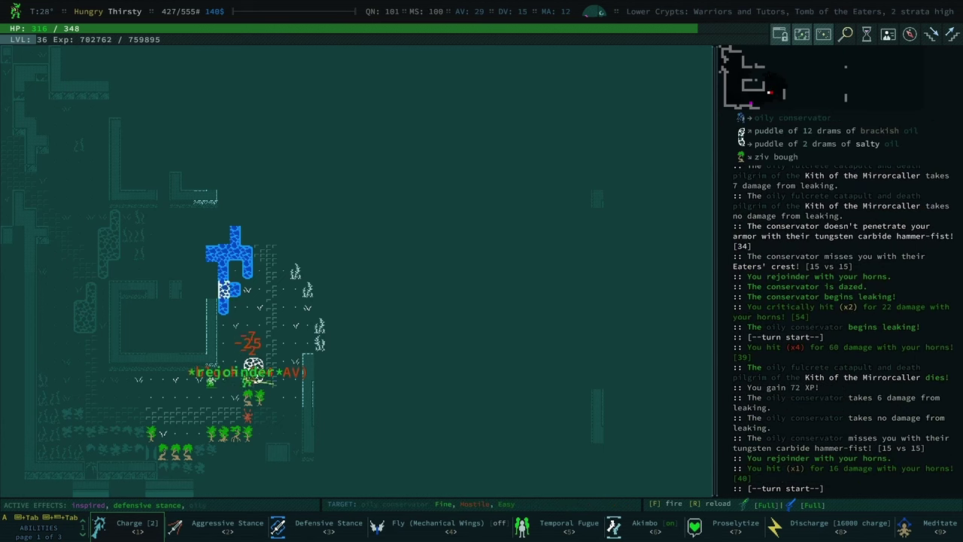
key(KP_9)
key(KP_9)
key(KP_9)
key(KP_9)
key(KP_9)
key(KP_9)
key(KP_9)
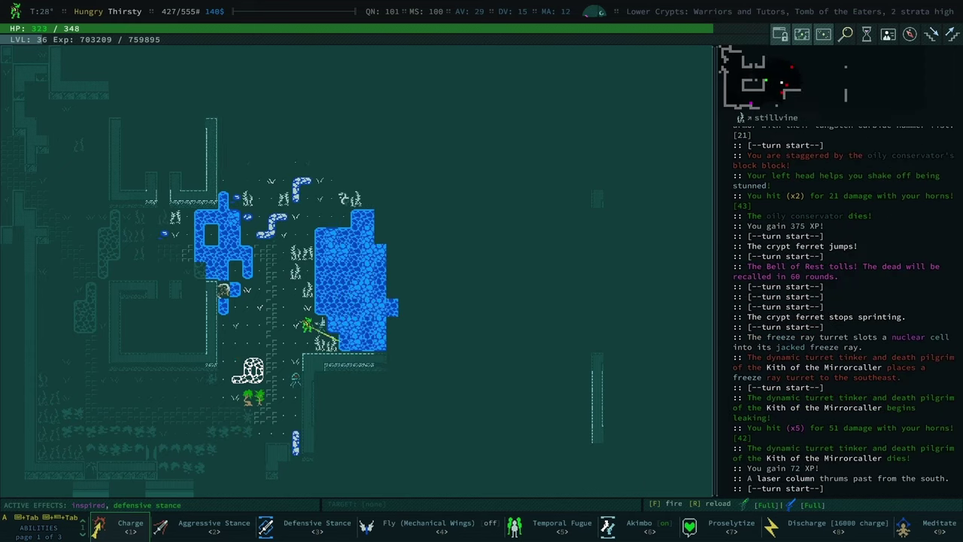
key(KP_9)
Endure the crypt sitter's attacks while frozen and start meditating to recover
key(space)
key(KP_9)
key(KP_9)
key(KP_9)
key(KP_9)
key(KP_9)
key(KP_9)
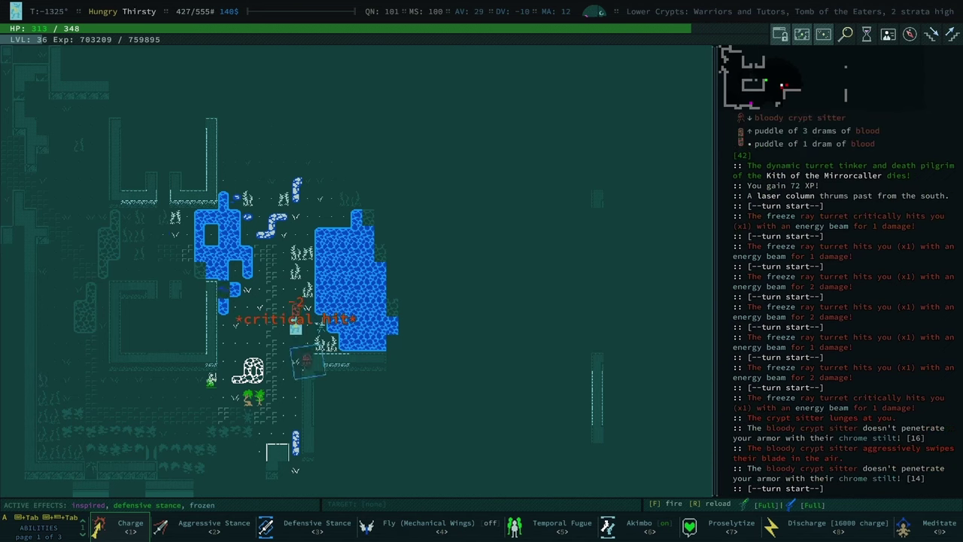
key(KP_9)
key(KP_9)
key(m)
key(KP_9)
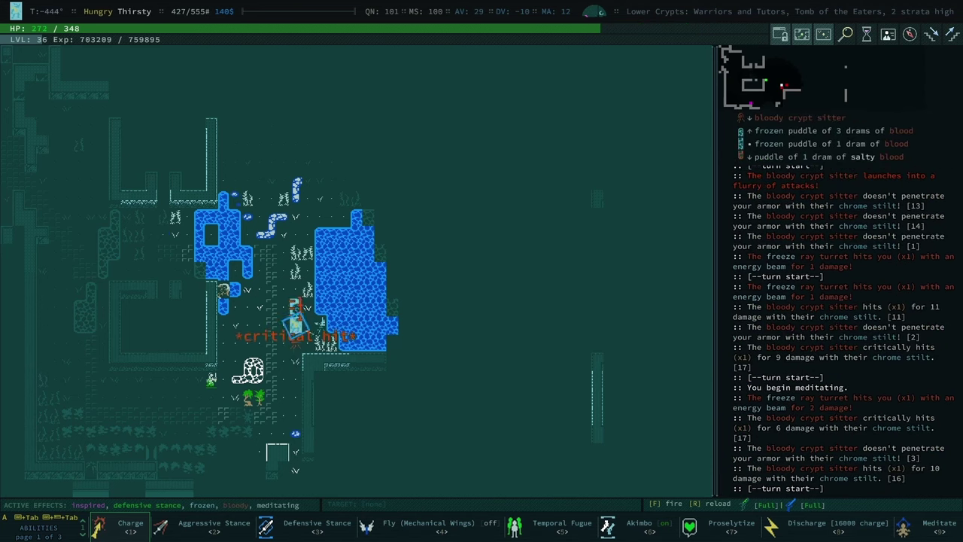
key(KP_5)
key(KP_5)
key(KP_5)
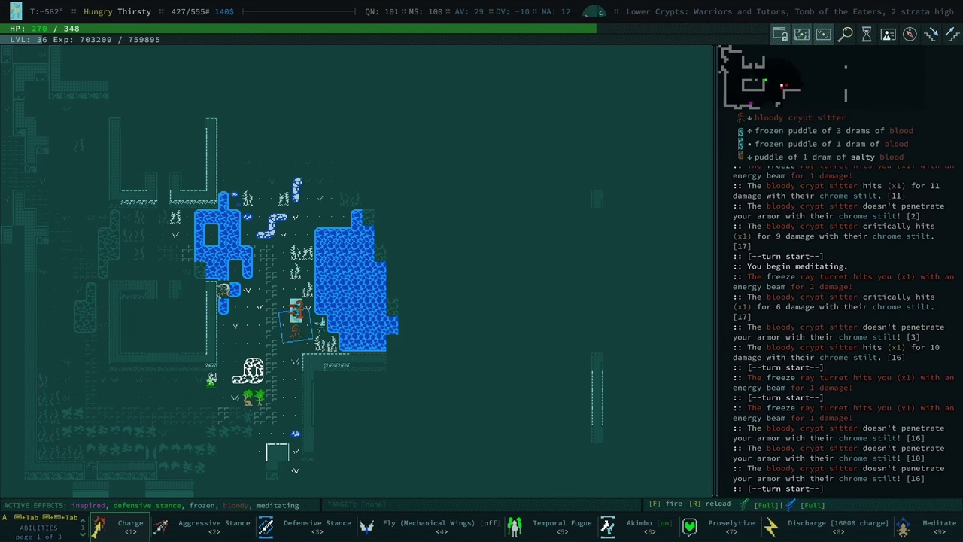
key(KP_5)
key(KP_5)
key(KP_5)
key(KP_5)
key(KP_5)
key(KP_5)
key(KP_5)
Wait out frozen turns, dismissing the low-health and frozen-solid notices
key(KP_5)
key(KP_5)
key(KP_5)
key(KP_5)
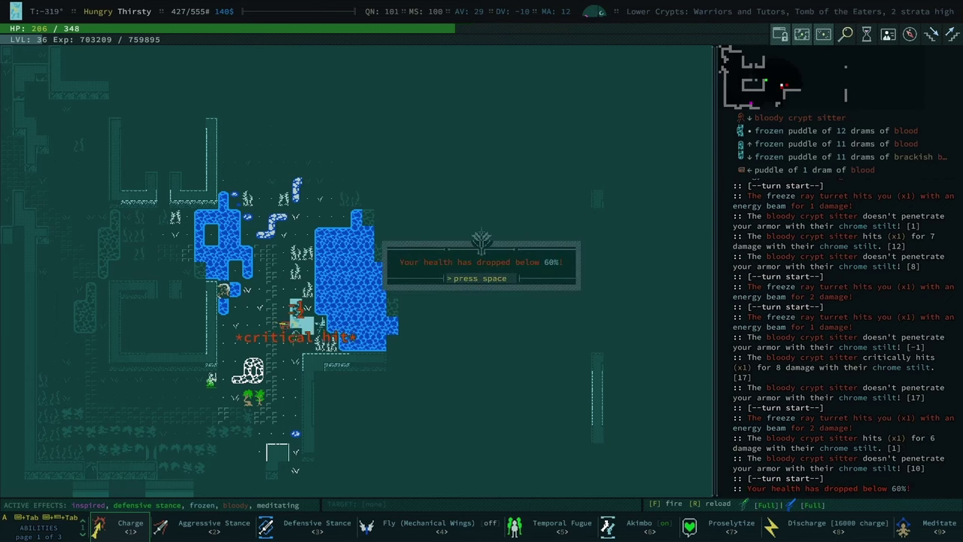
key(space)
key(KP_5)
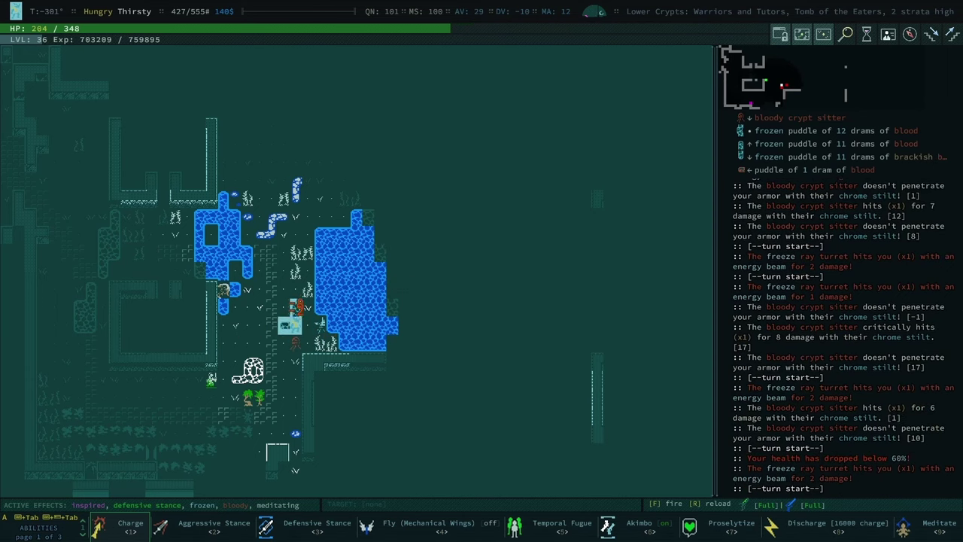
key(KP_5)
key(KP_5)
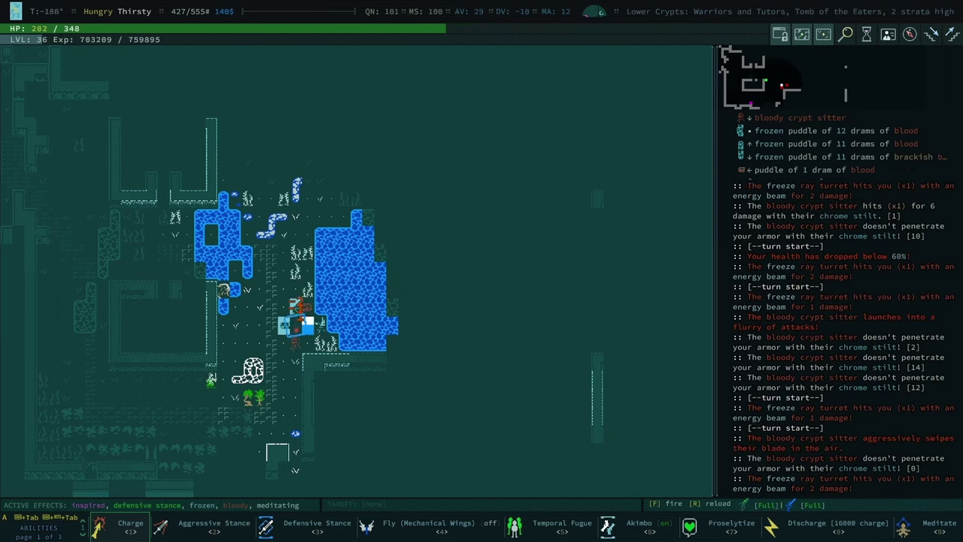
key(KP_5)
key(KP_5)
key(KP_5)
key(KP_5)
key(KP_5)
key(KP_5)
key(KP_5)
key(KP_5)
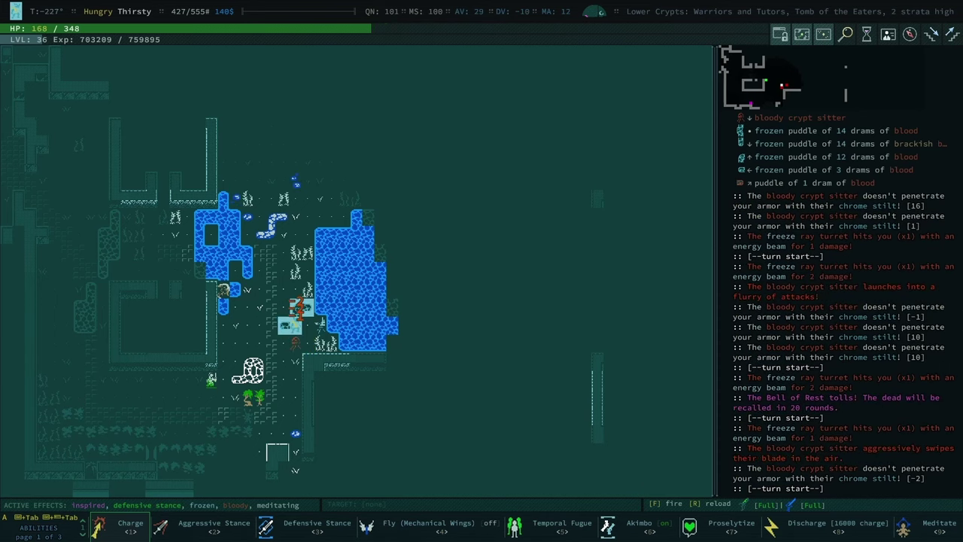
key(KP_5)
key(space)
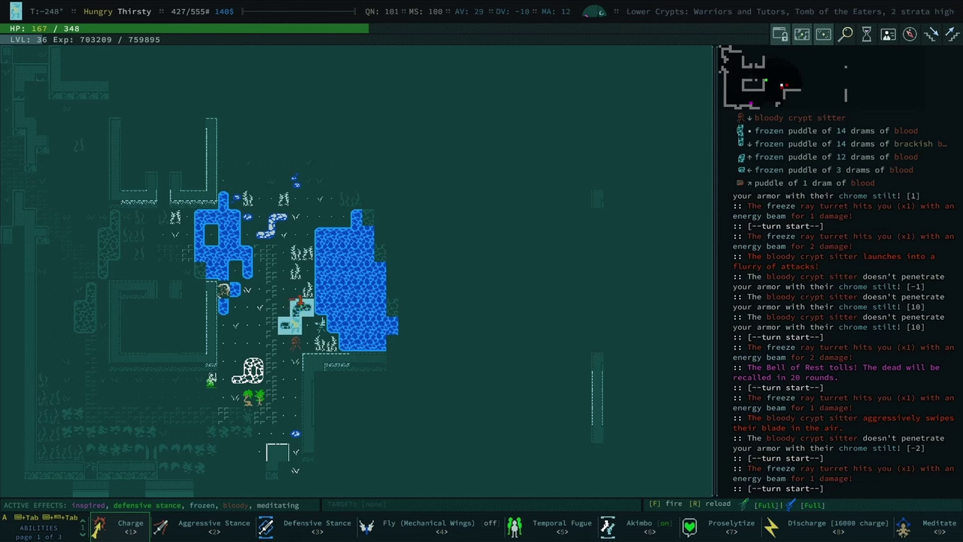
key(KP_5)
key(KP_5)
key(KP_5)
key(KP_5)
key(KP_5)
Inject the blaze tonic to thaw out and kill the bloody crypt sitter
key(i)
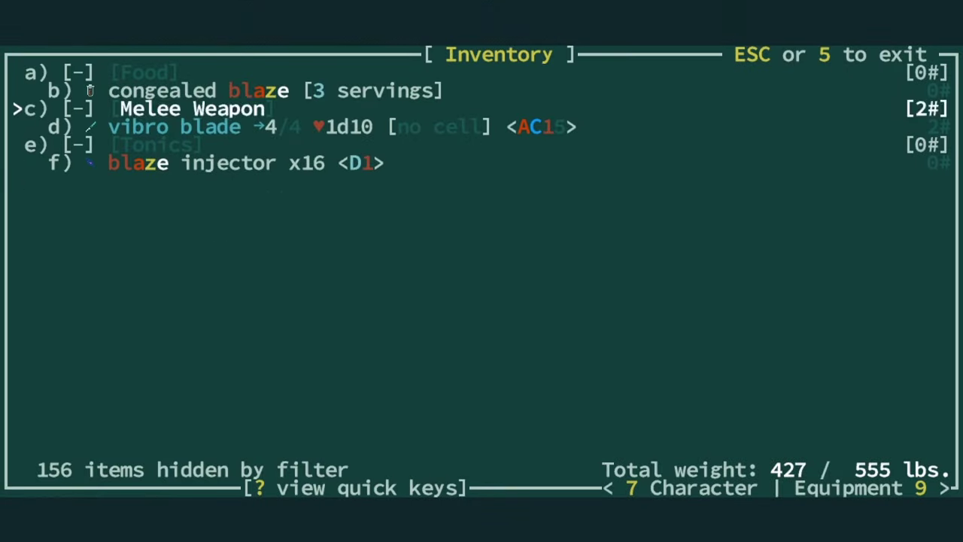
key(f)
key(Return)
key(Return)
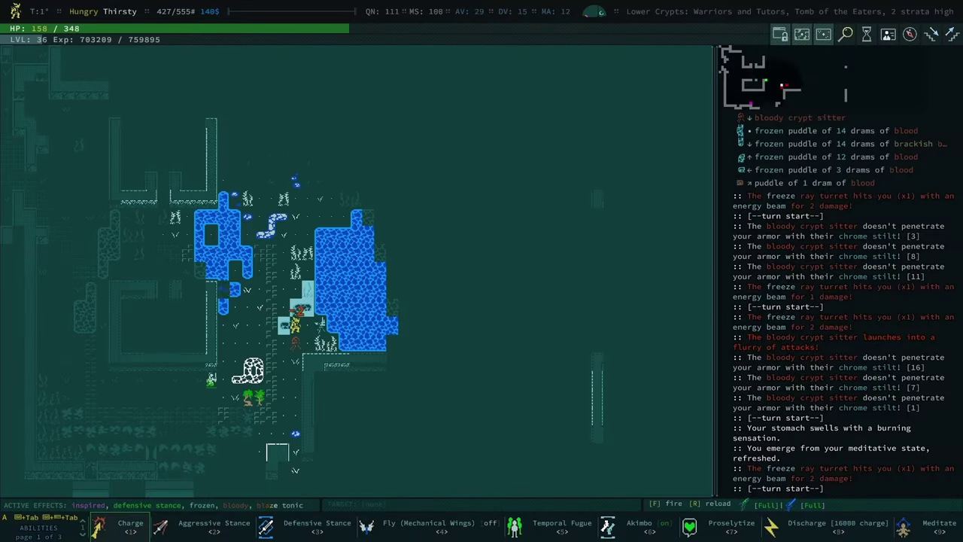
key(KP_9)
key(KP_9)
key(KP_9)
key(KP_9)
key(KP_9)
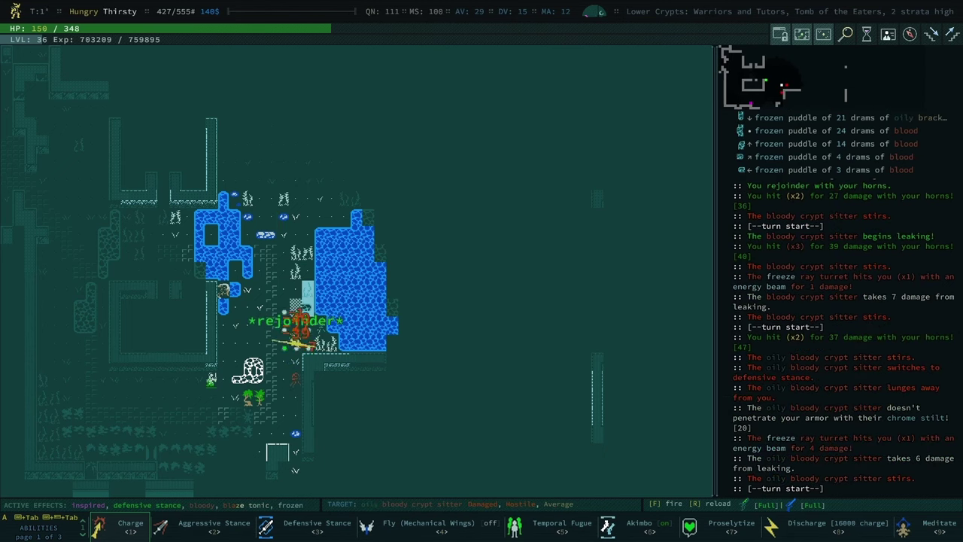
key(KP_9)
key(KP_9)
key(KP_9)
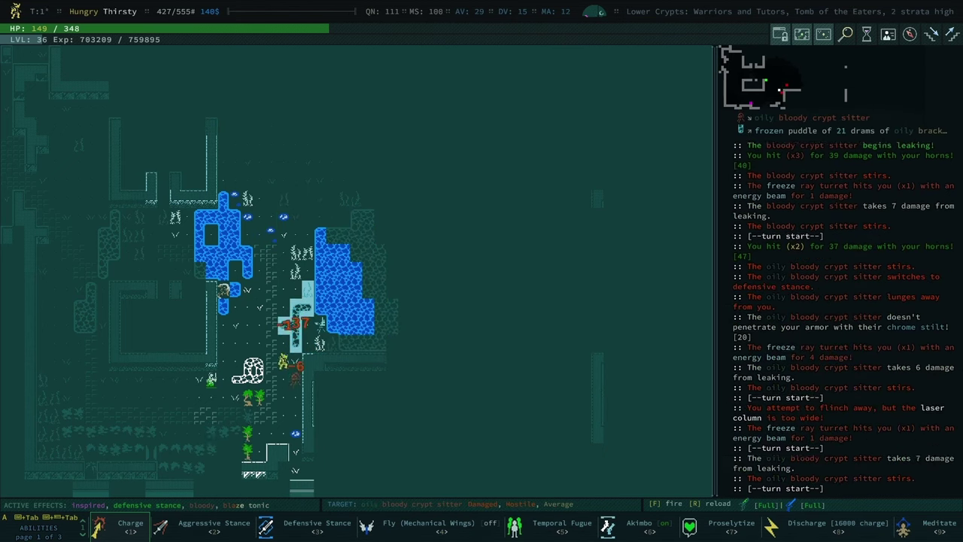
key(KP_9)
Step southeast past the microchip, meditate, and wait while frozen again
key(KP_3)
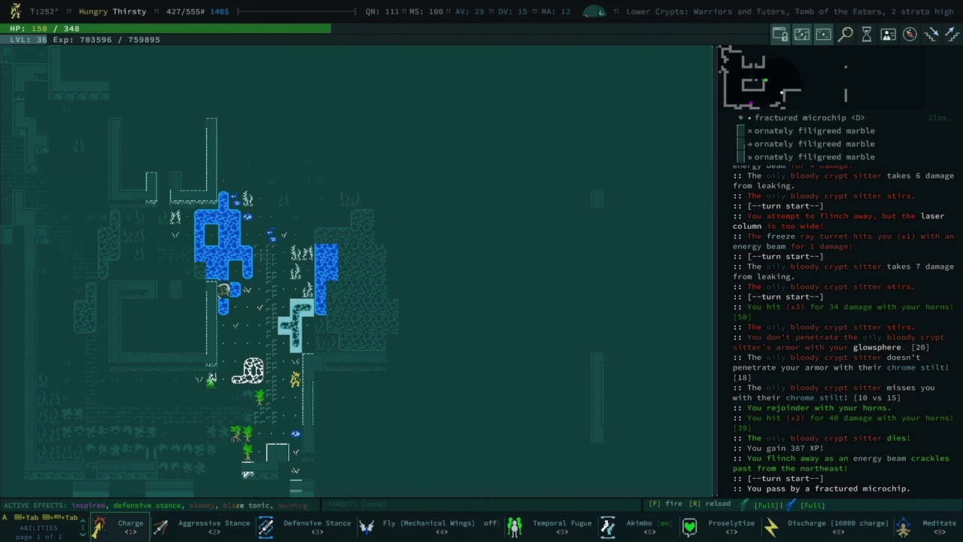
key(KP_5)
key(KP_9)
key(KP_9)
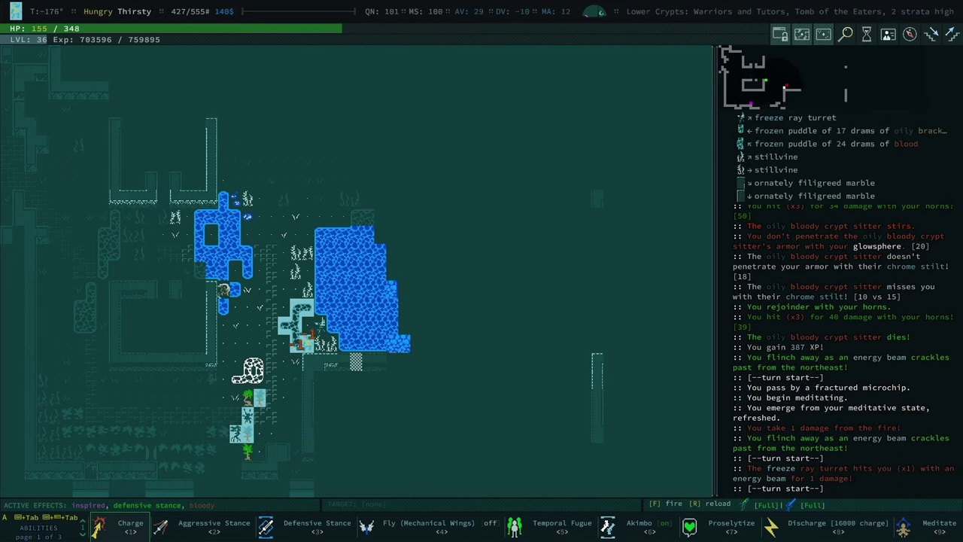
key(KP_9)
key(space)
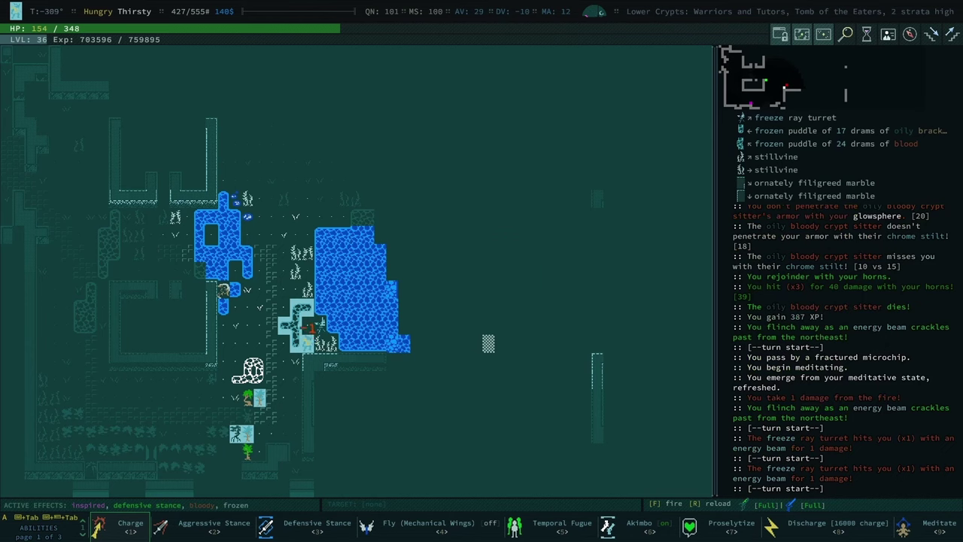
key(KP_9)
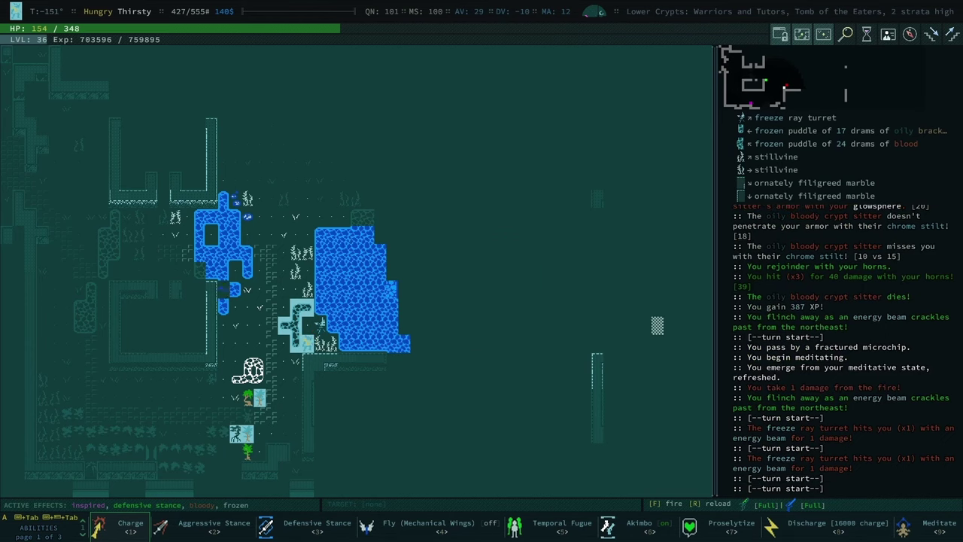
key(KP_9)
key(KP_9)
key(KP_9)
key(KP_9)
key(KP_9)
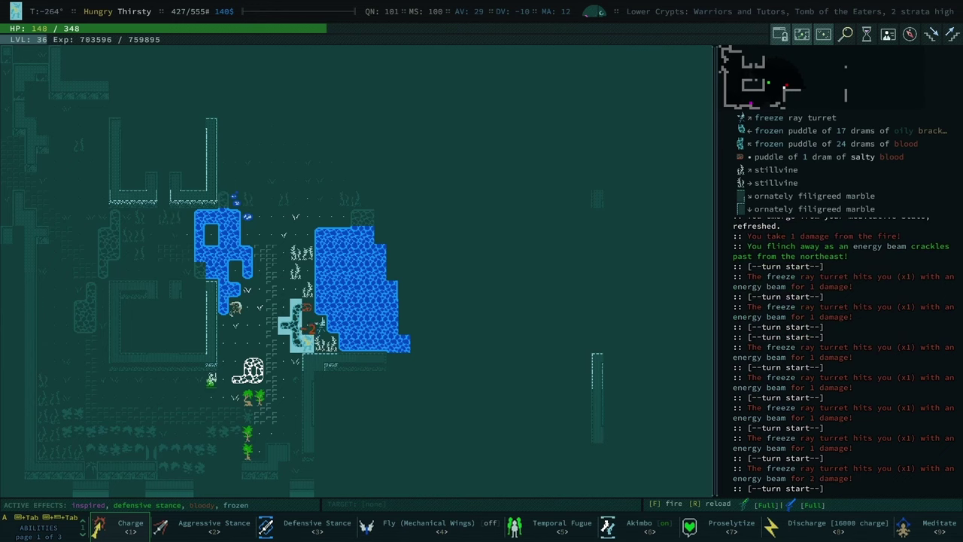
key(KP_9)
Filter the inventory to blaze, inject another tonic, attack the freeze ray turret, then meditate
key(i)
key(ctrl+f)
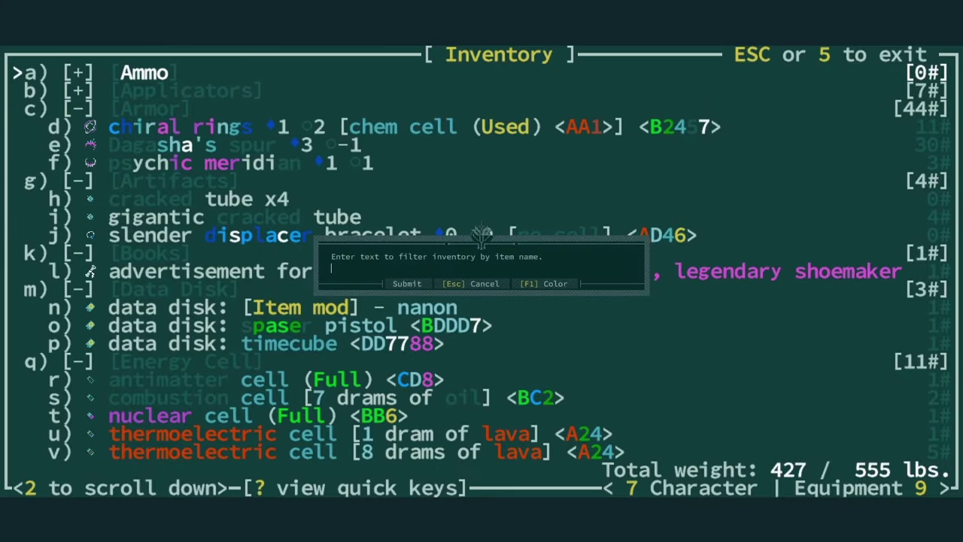
text(bla)
key(Return)
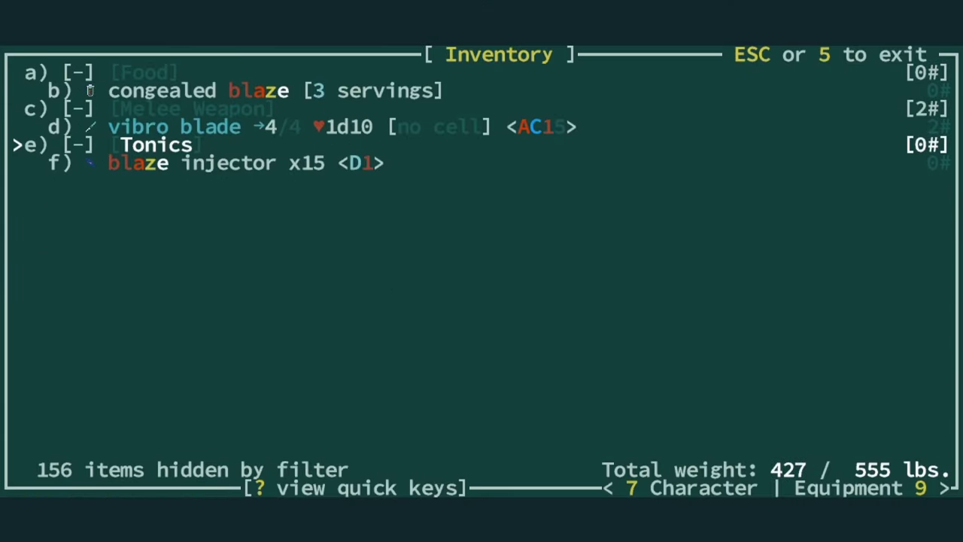
key(f)
key(Return)
key(KP_9)
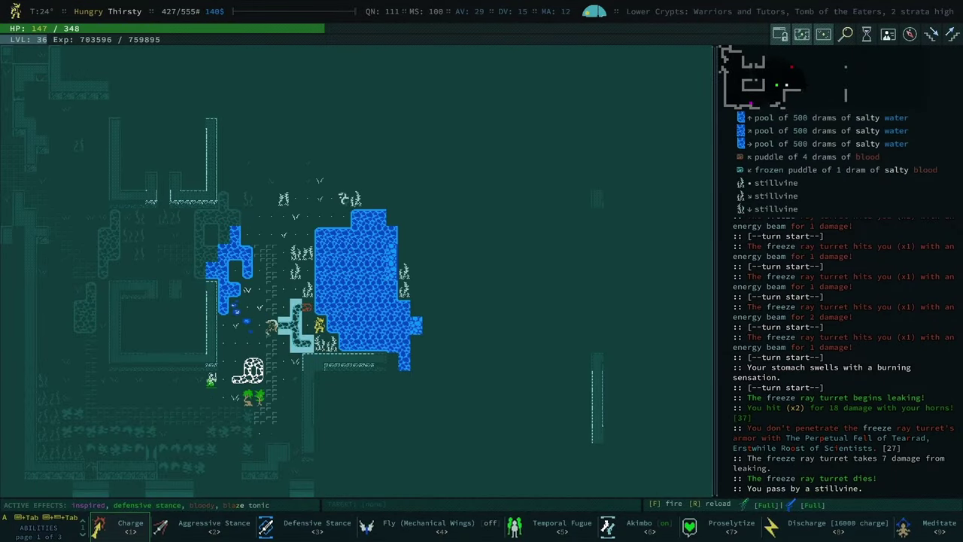
key(0)
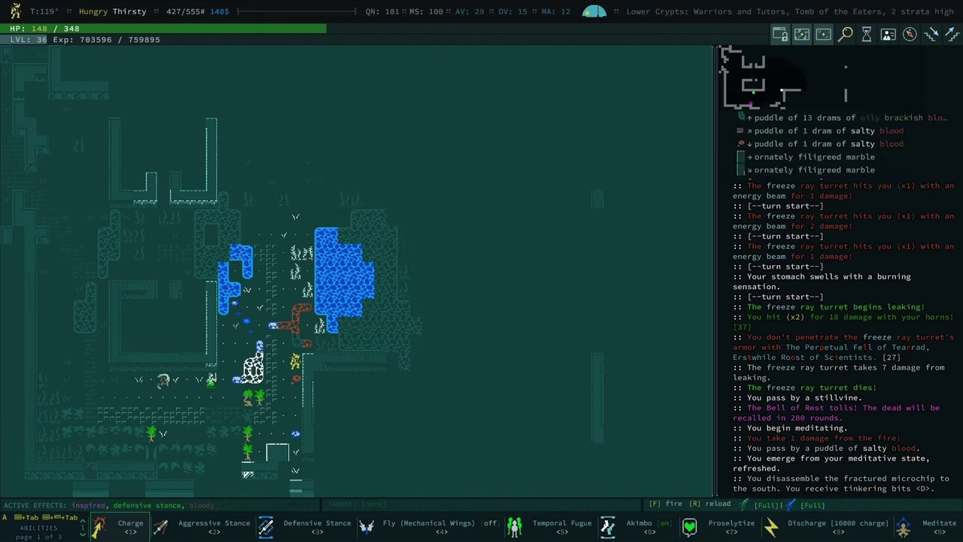
Explore to the wet reliquary and take its phial of brain brine
key(0)
key(space)
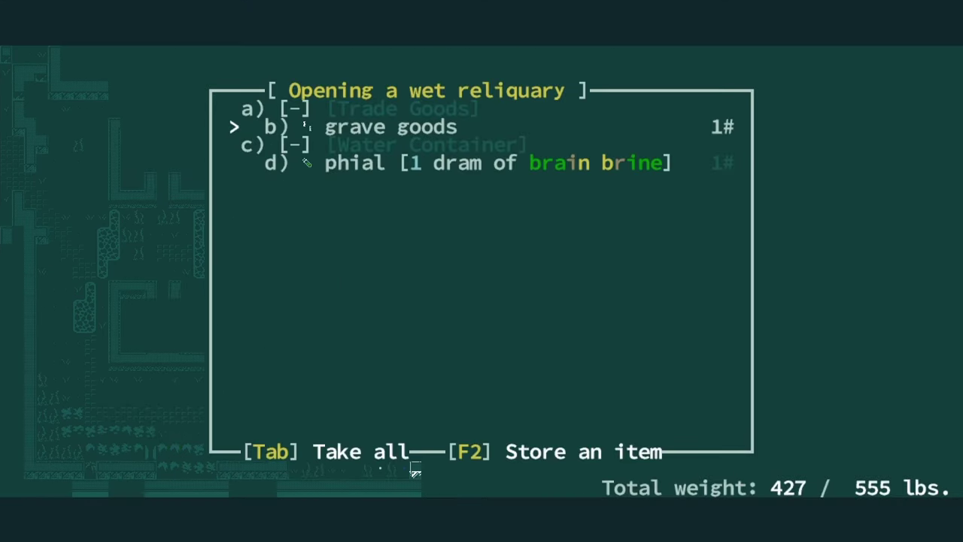
key(d)
key(g)
key(c)
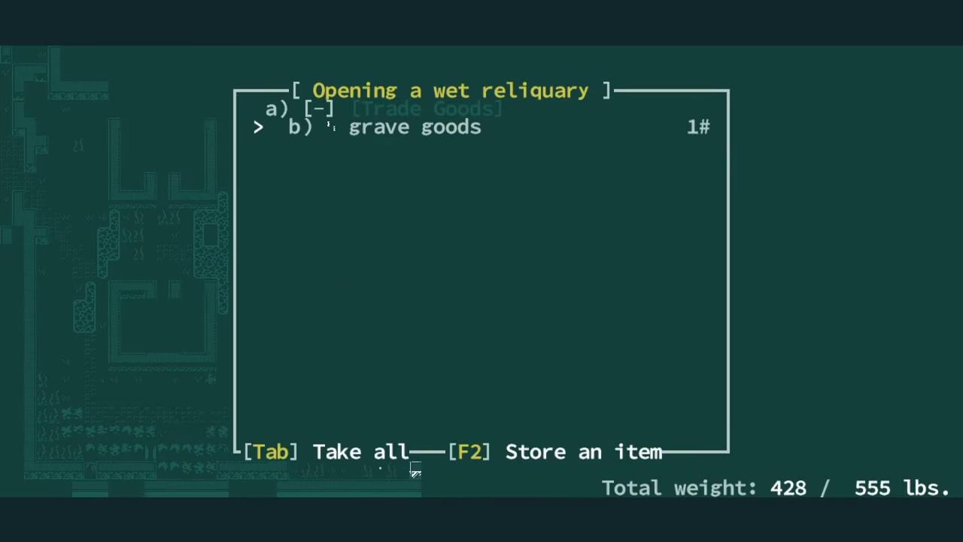
key(Escape)
Auto-explore, kill the crypt ferret, and open the next reliquary, leaving its sword
key(0)
key(0)
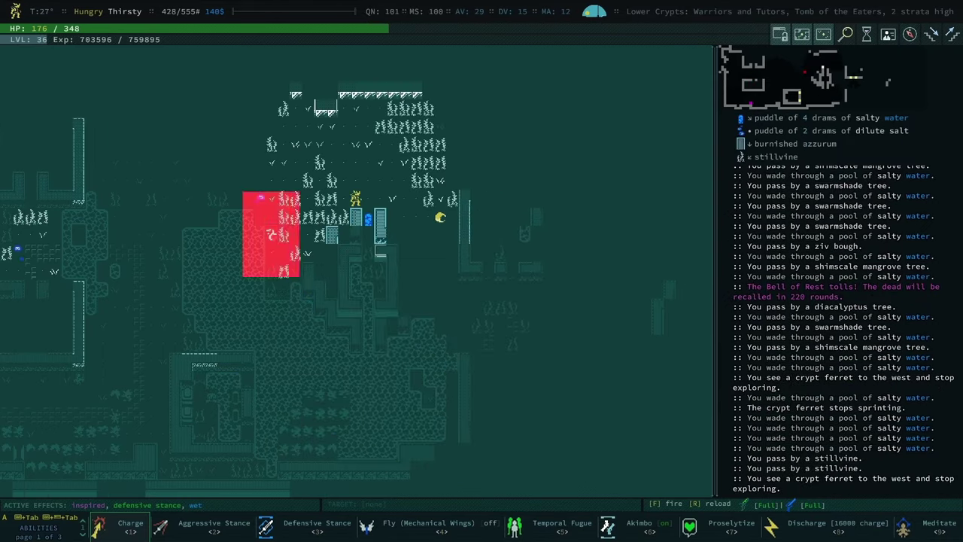
key(0)
key(0)
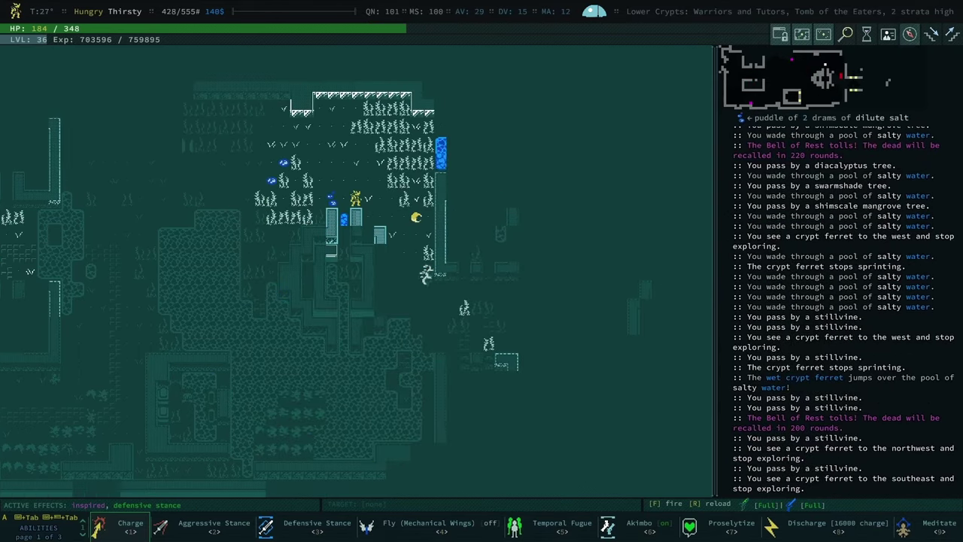
key(0)
key(0)
key(0)
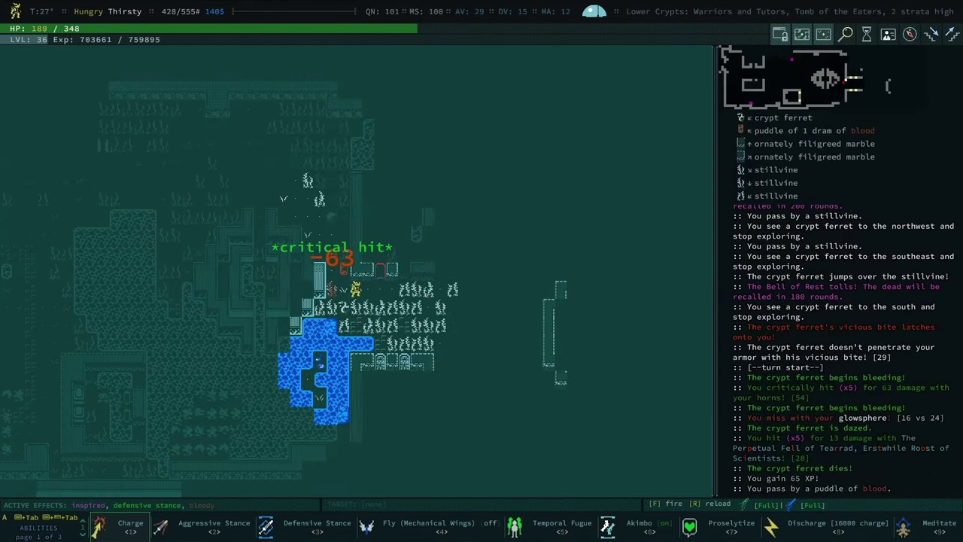
key(0)
key(0)
key(0)
key(space)
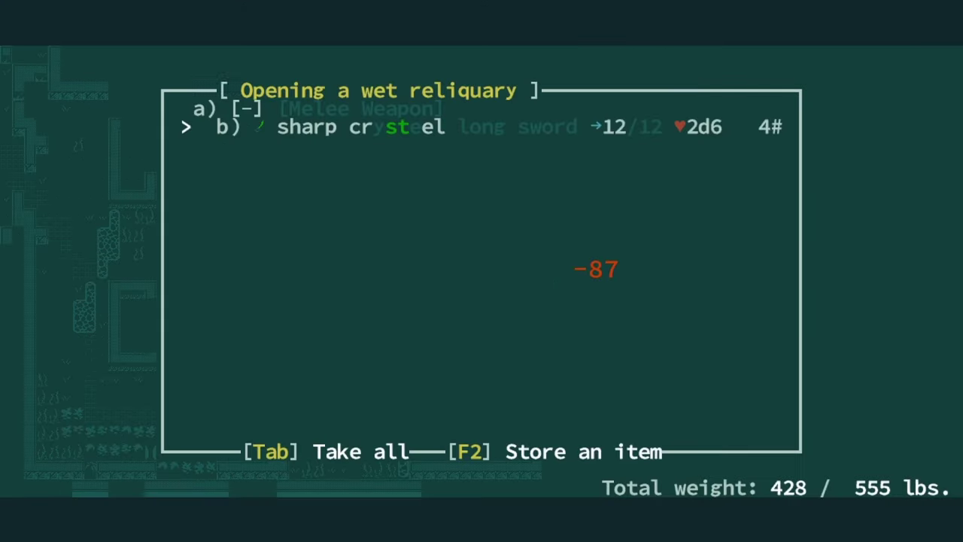
key(Escape)
Kill the oily crypt sitter and the wet crypt ferret while exploring southeast
key(0)
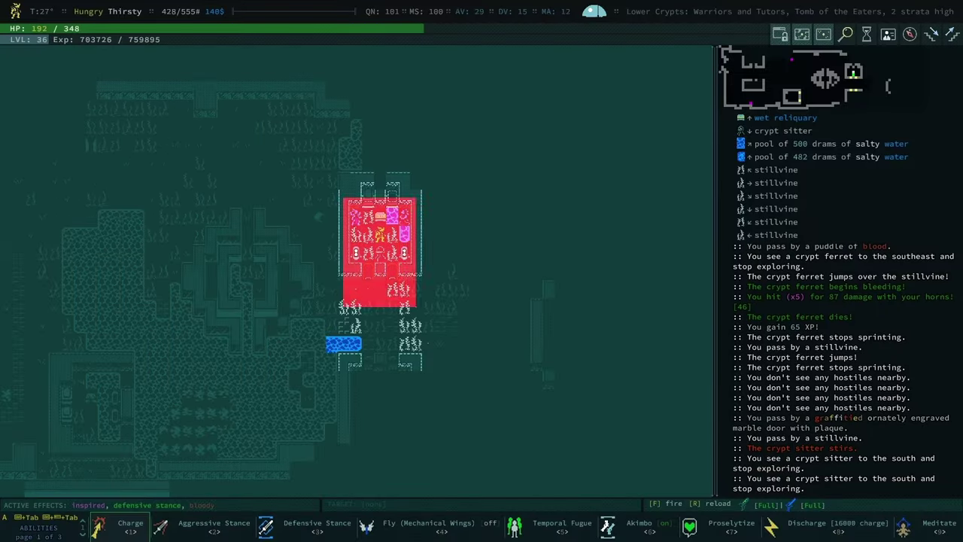
key(0)
key(0)
key(0)
key(0)
key(grave)
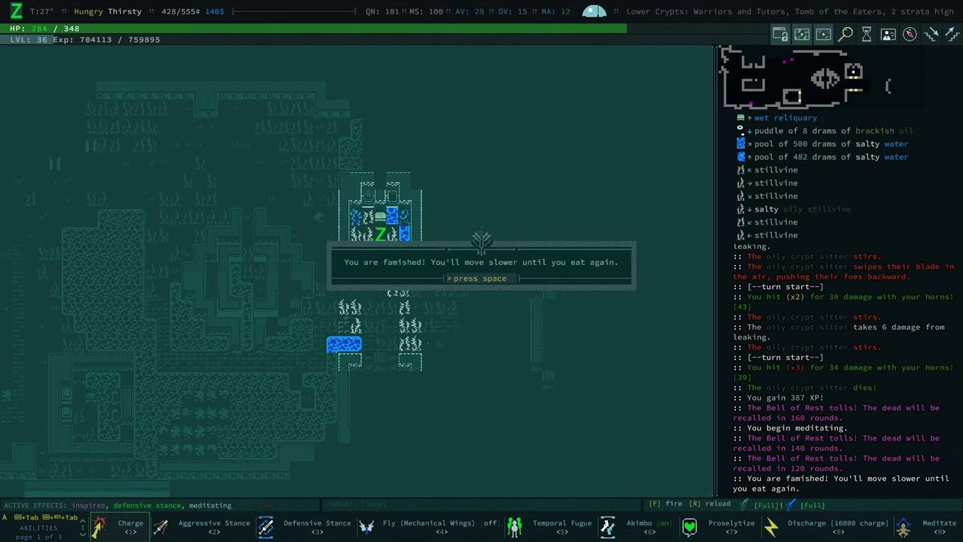
key(space)
key(0)
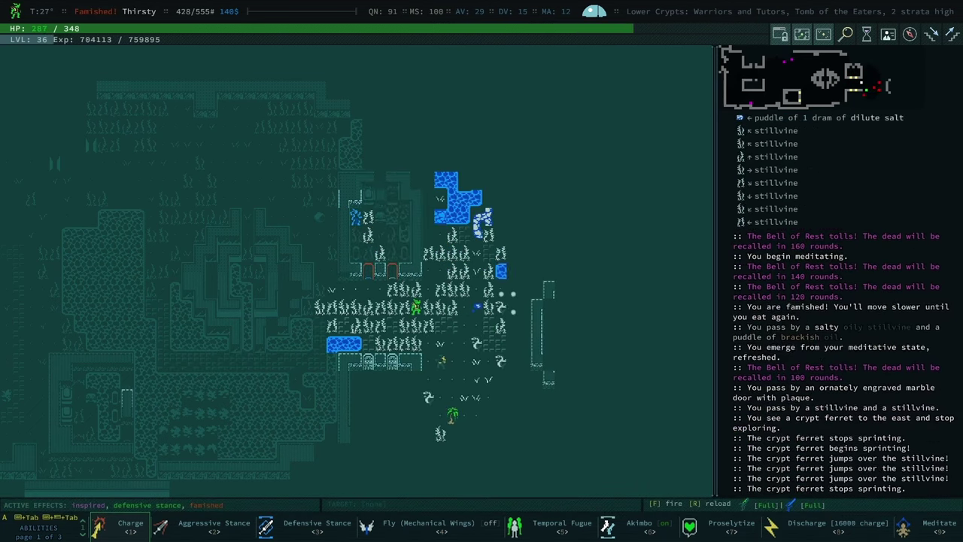
key(0)
key(0)
key(0)
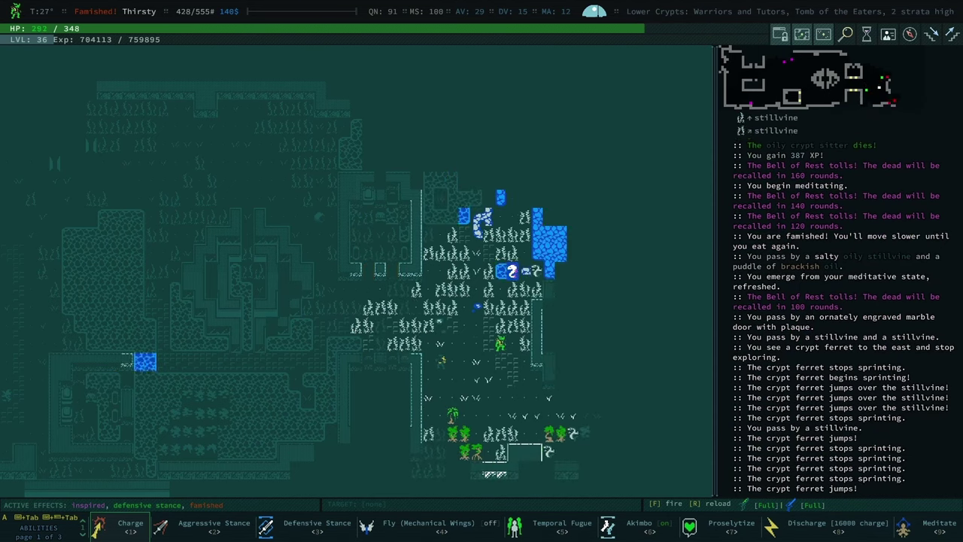
key(0)
key(0)
key(0)
key(0)
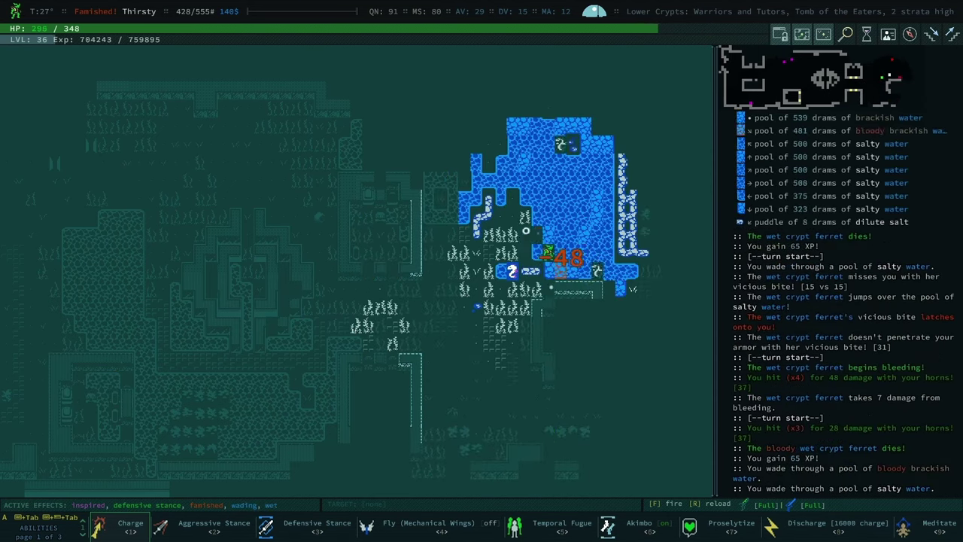
key(0)
key(0)
key(0)
key(0)
Take the phial from the reliquary and kill the bloody crypt sitter
key(space)
key(g)
key(0)
key(0)
key(0)
key(0)
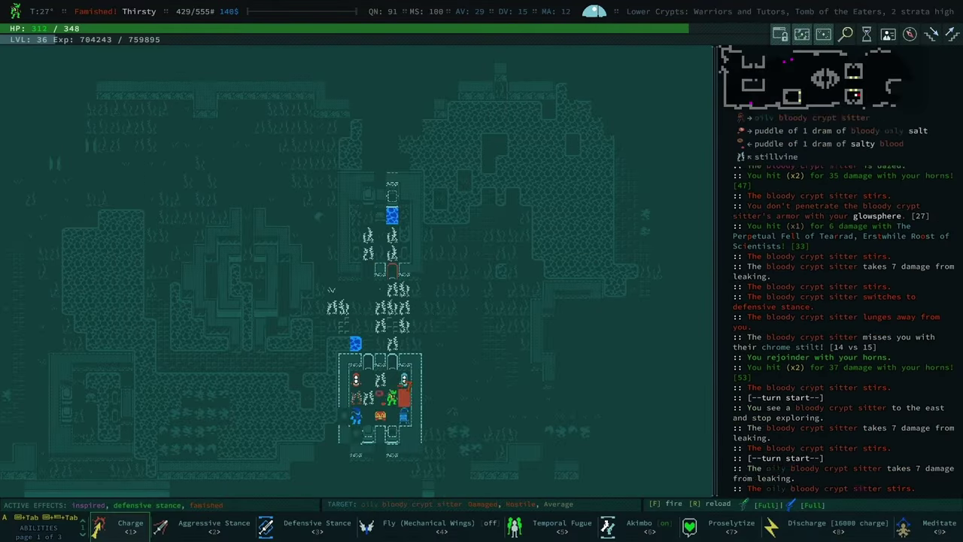
key(0)
key(0)
key(0)
key(0)
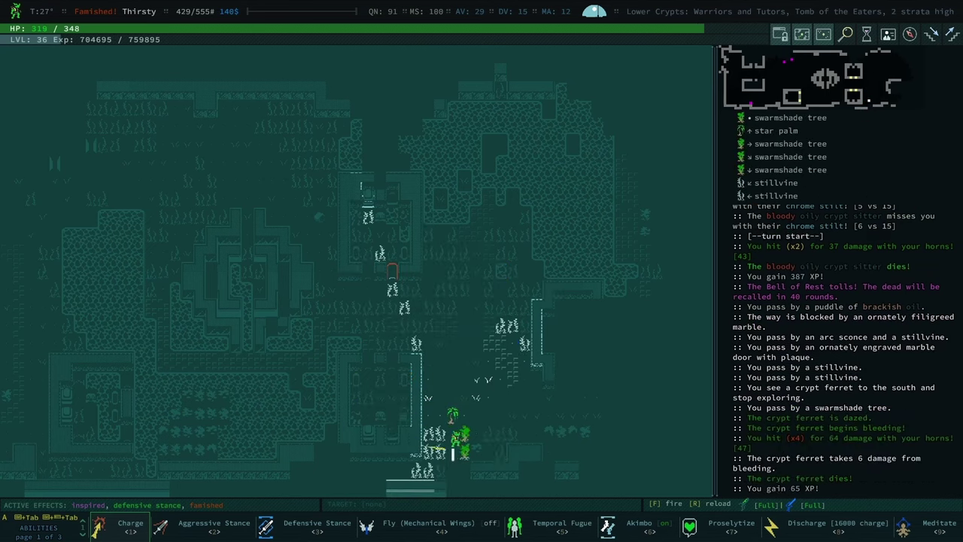
Kill the bloody and salty crypt ferrets while exploring northwest to the western tomb
key(0)
key(0)
key(0)
key(0)
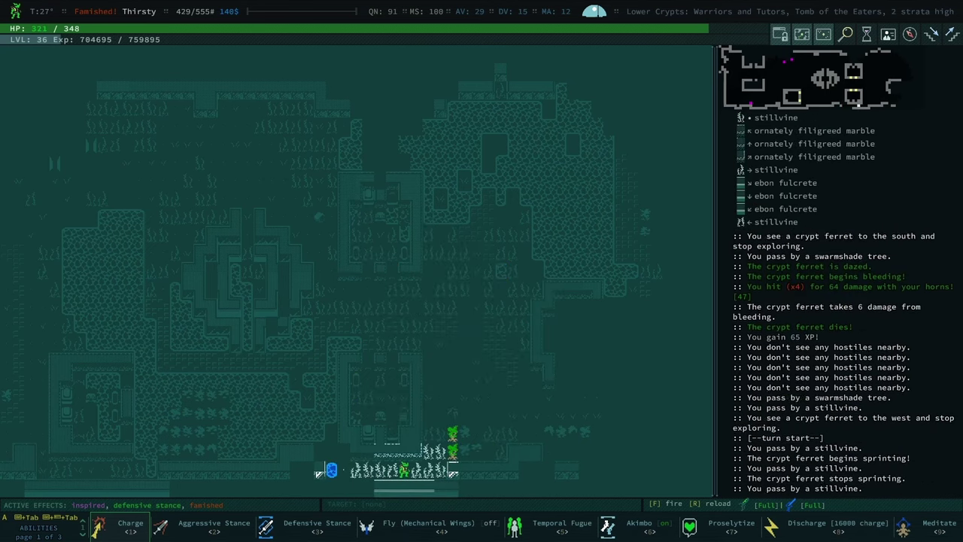
key(0)
key(0)
key(0)
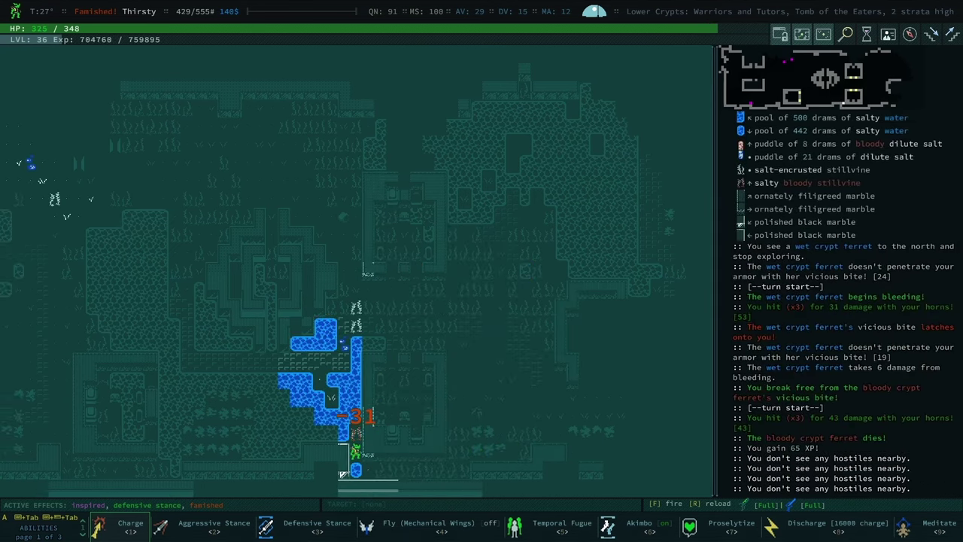
key(0)
key(0)
key(0)
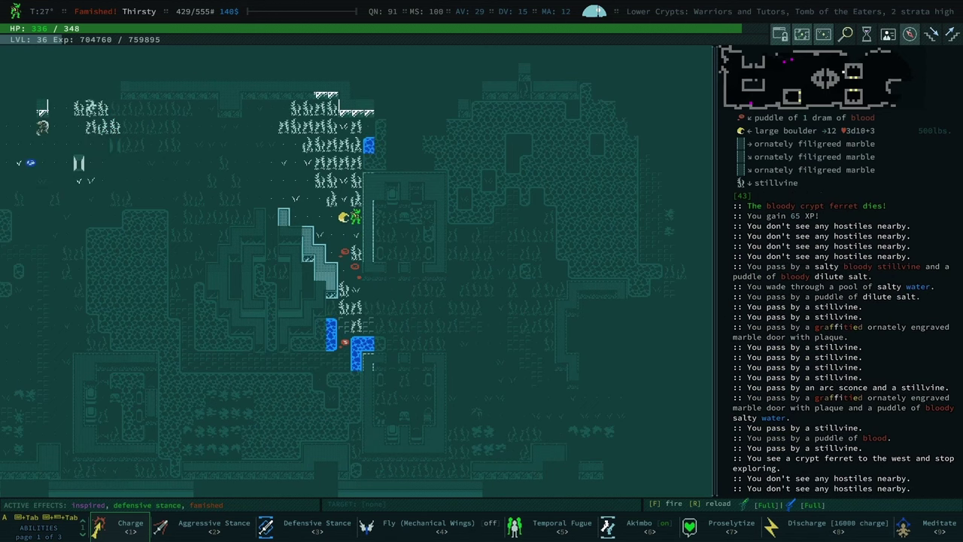
key(0)
key(0)
key(0)
key(0)
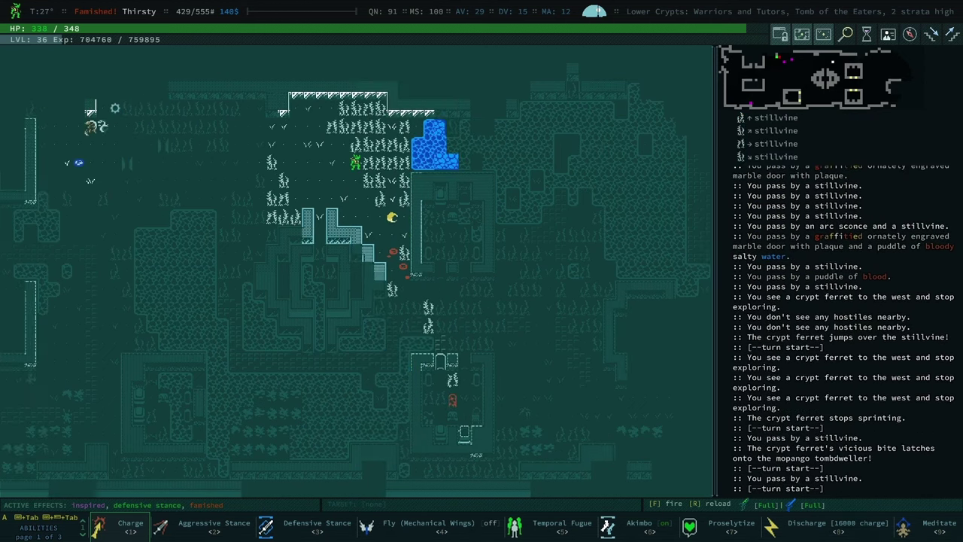
key(0)
key(0)
key(0)
key(0)
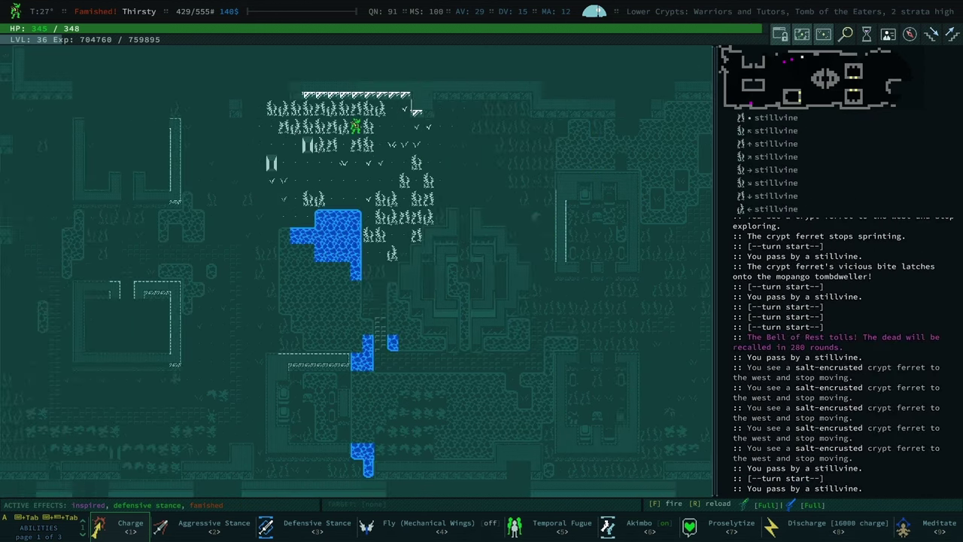
key(0)
key(0)
key(0)
key(0)
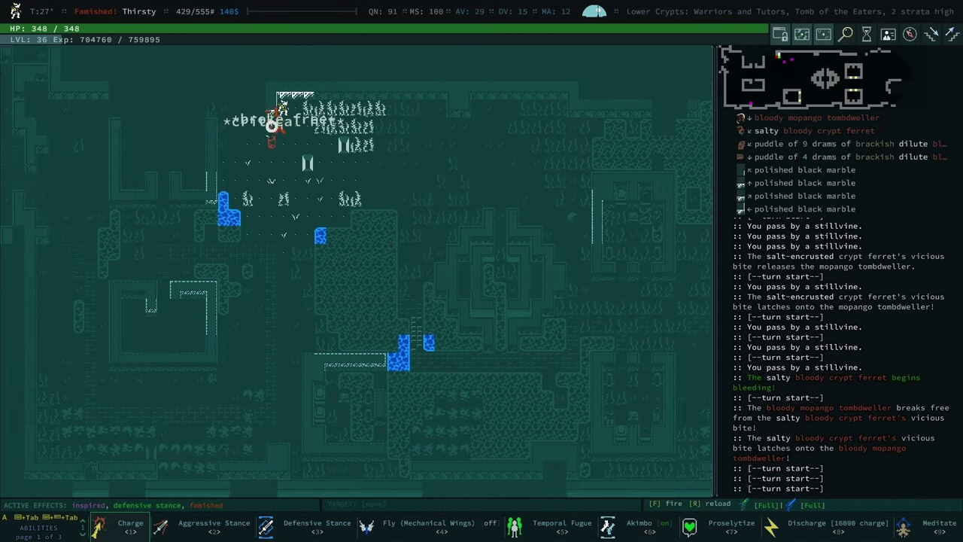
key(0)
key(0)
key(0)
key(0)
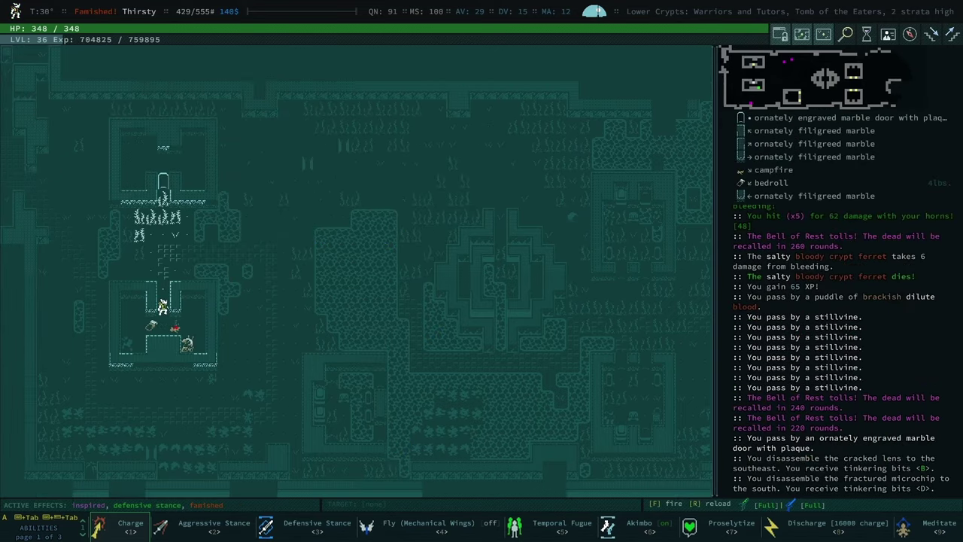
key(0)
key(0)
key(0)
Explore the unvisited tomb rooms, killing a crypt ferret and the salty oily conservator
key(0)
key(0)
key(0)
key(0)
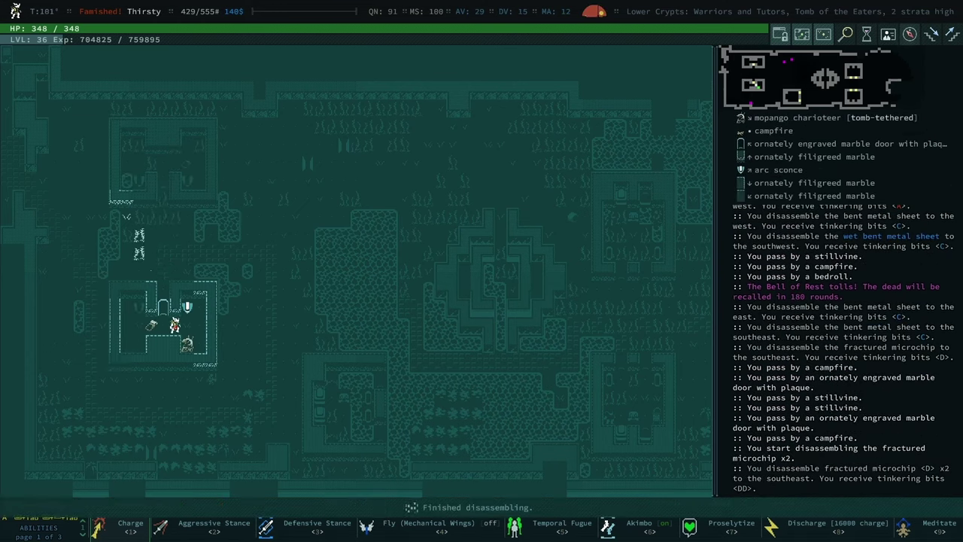
key(0)
key(0)
key(0)
key(0)
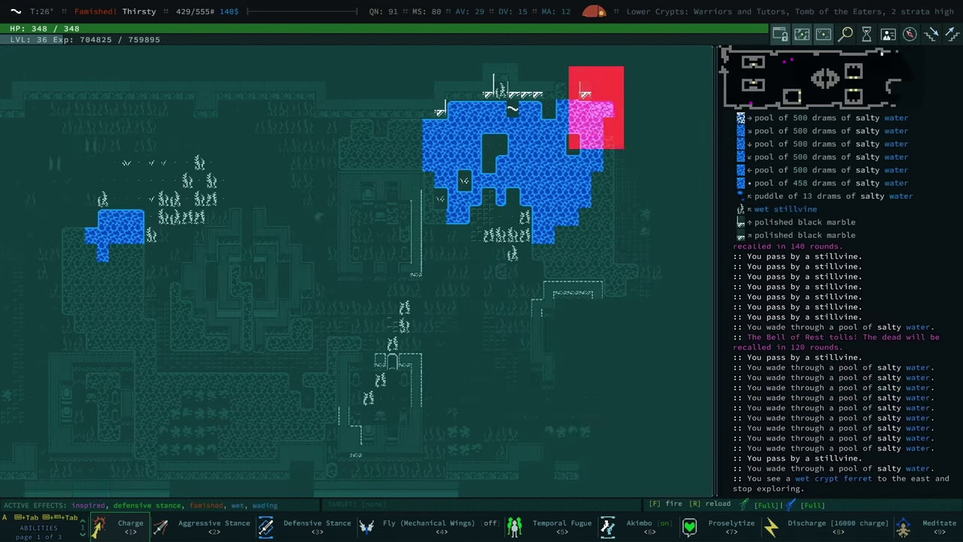
key(0)
key(0)
key(0)
key(0)
key(0)
key(0)
key(0)
key(0)
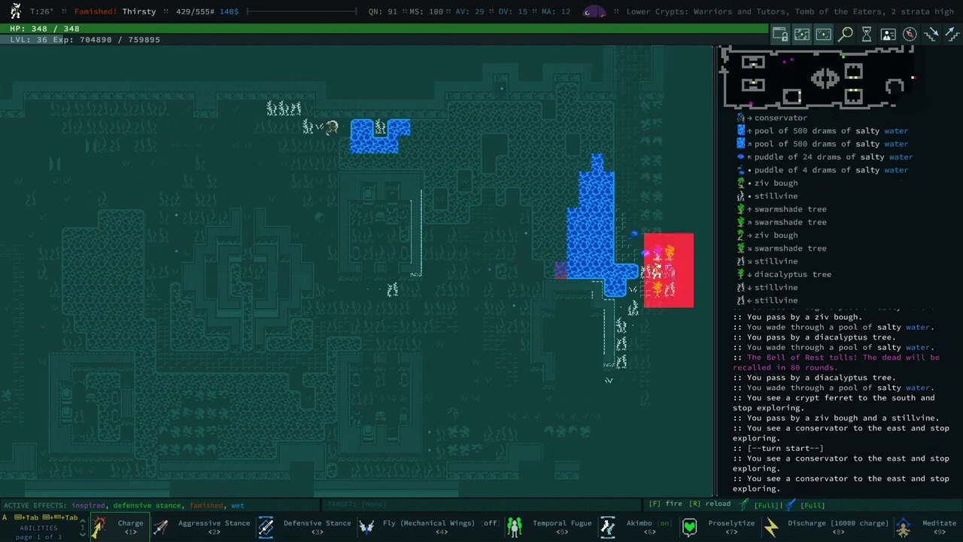
key(0)
key(0)
key(0)
key(0)
key(0)
key(0)
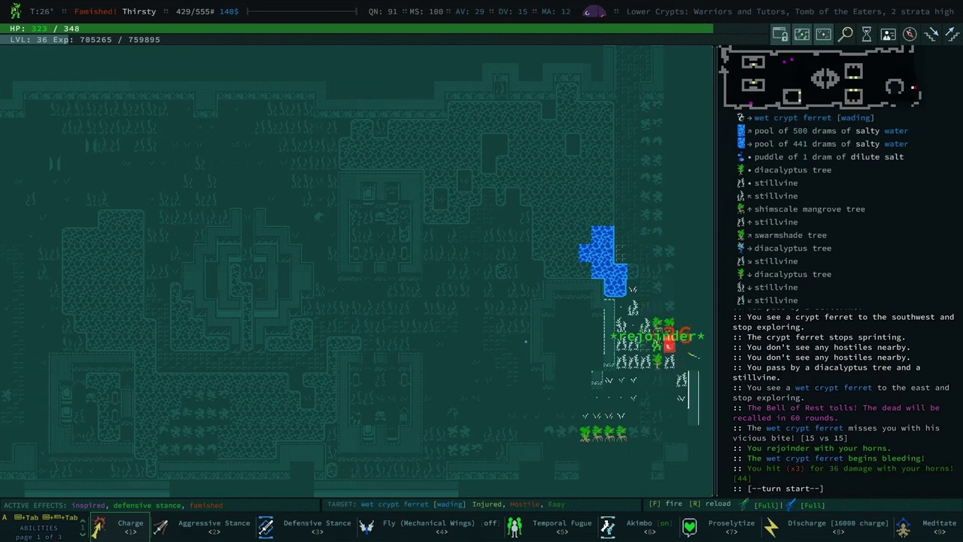
Kill two more crypt ferrets, take the reliquary's phial and slay the crypt sitter
key(0)
key(0)
key(0)
key(0)
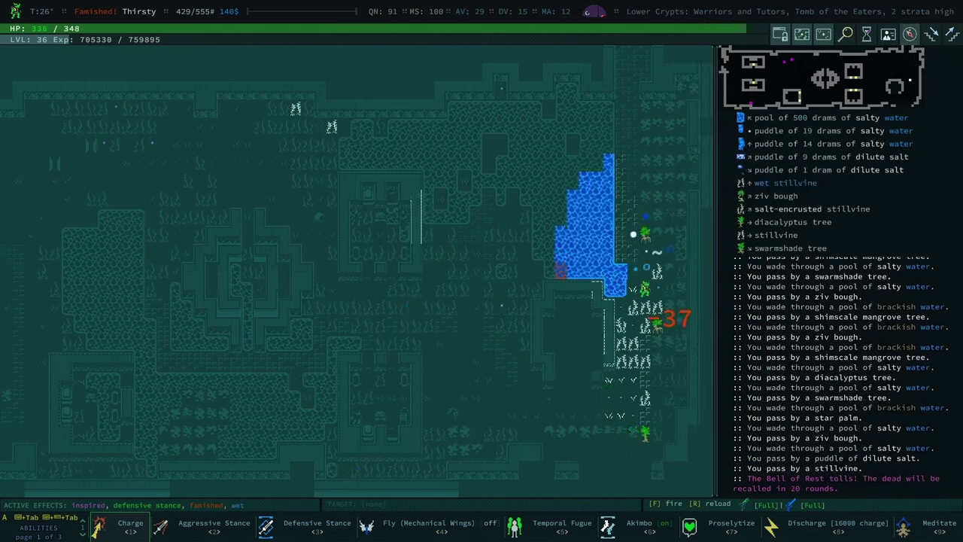
key(0)
key(0)
key(0)
key(0)
key(0)
key(0)
key(0)
key(0)
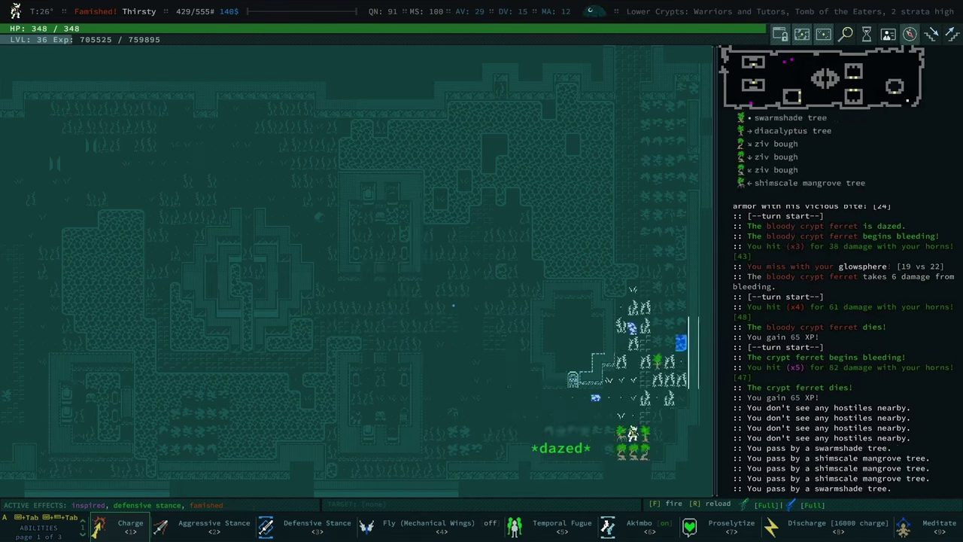
key(0)
key(Tab)
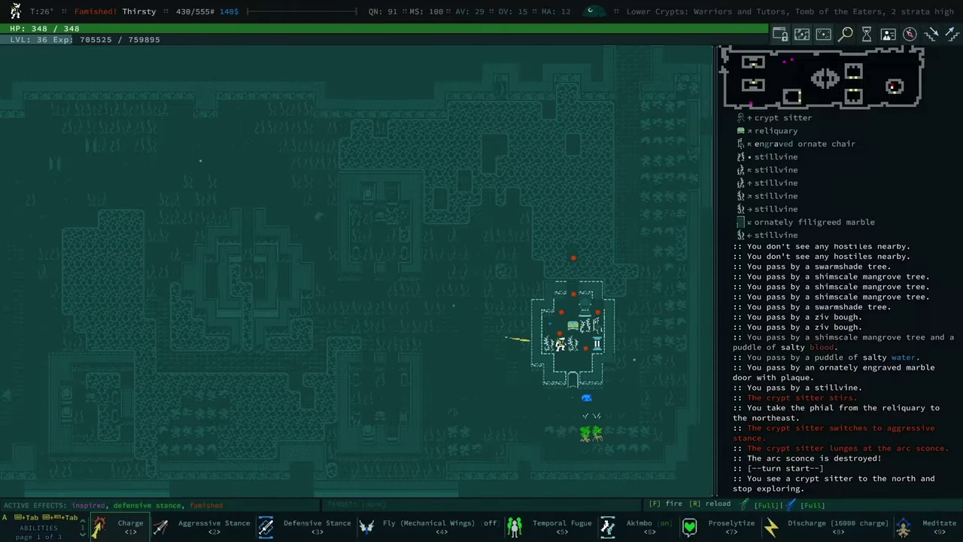
key(0)
key(0)
key(0)
key(0)
key(0)
key(0)
Make camp to the north beside the pool and set a checkpoint at the campfire
key(shift+c)
key(KP_8)
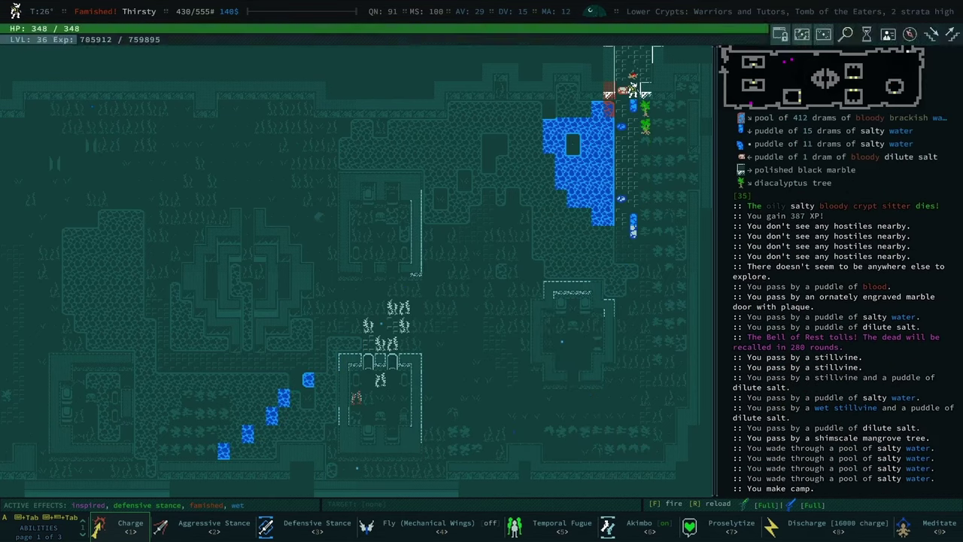
key(space)
key(KP_8)
key(Up)
key(c)
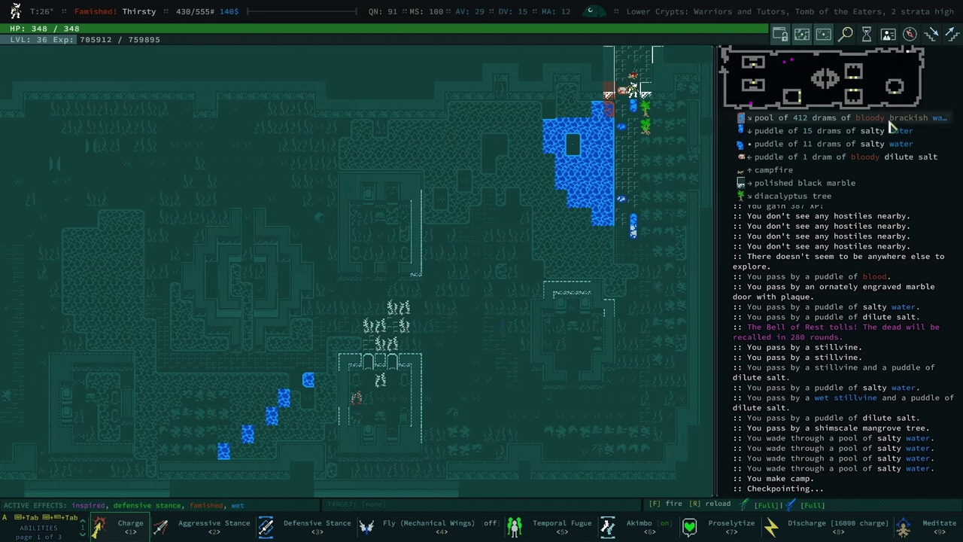
mouse_move(843, 118)
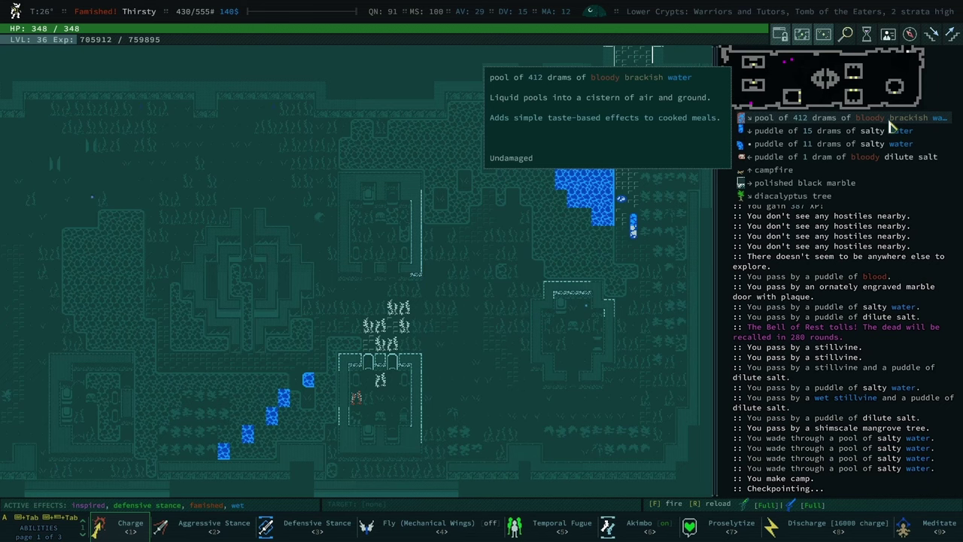
Browse the system menu options, then close it
key(Escape)
key(Down)
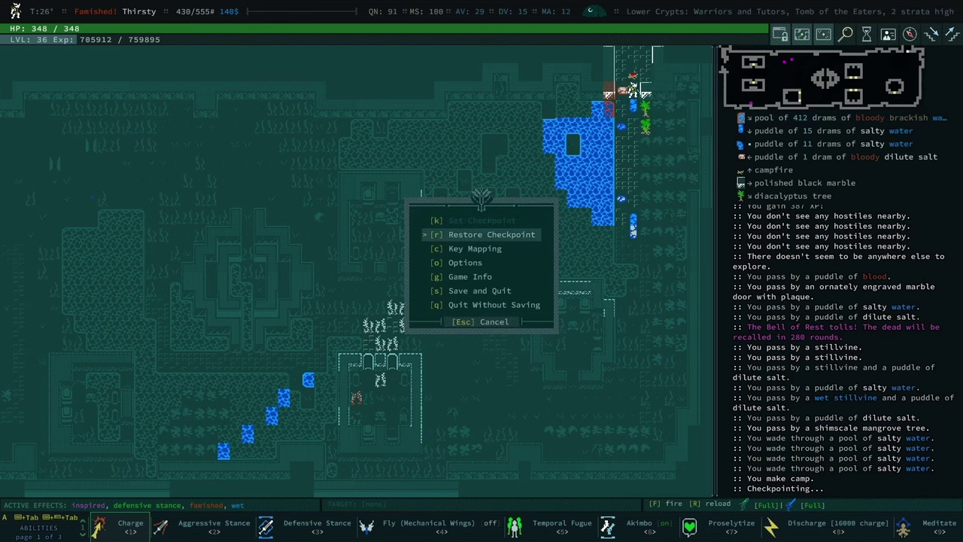
key(Down)
key(Down)
key(Down)
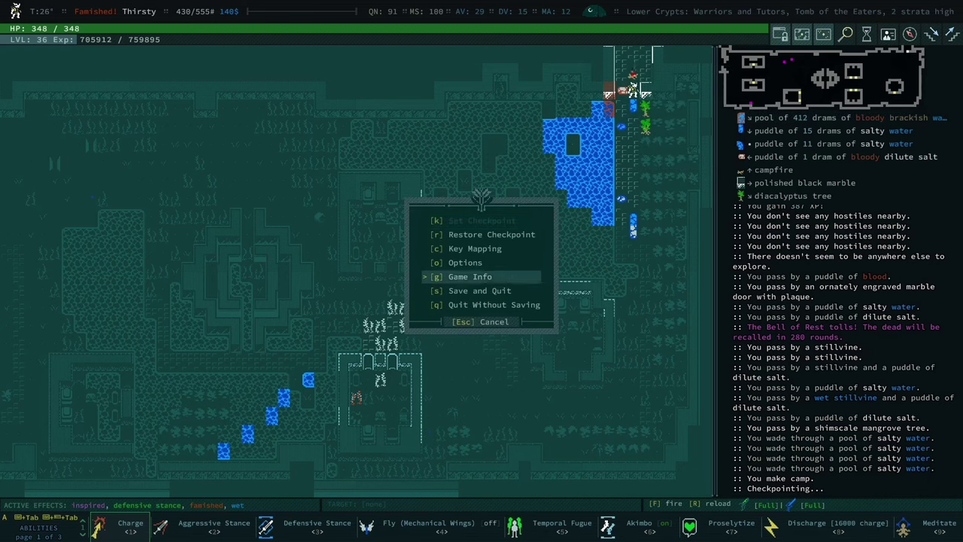
key(Escape)
Review the cooking ingredients available at the campfire, then back out
key(space)
key(Up)
key(Down)
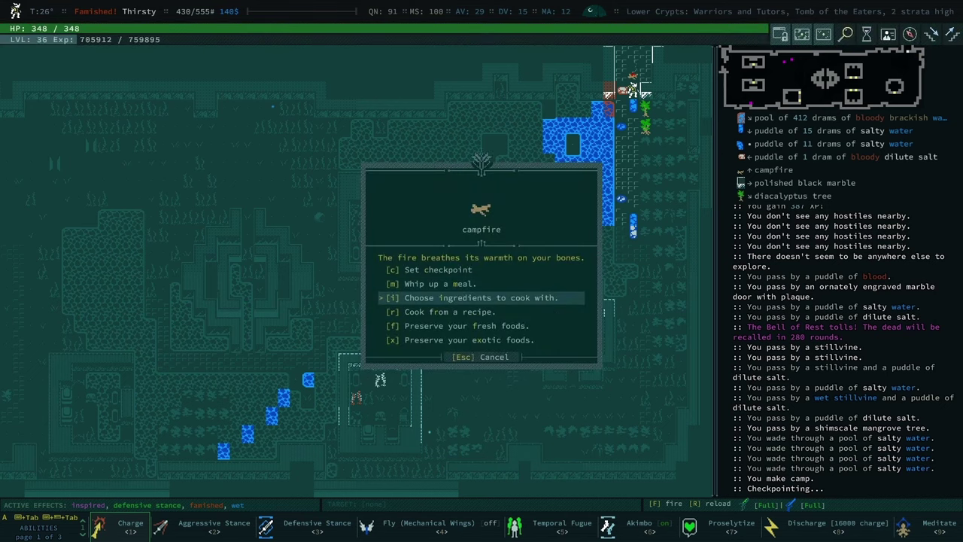
key(Return)
key(Escape)
key(Escape)
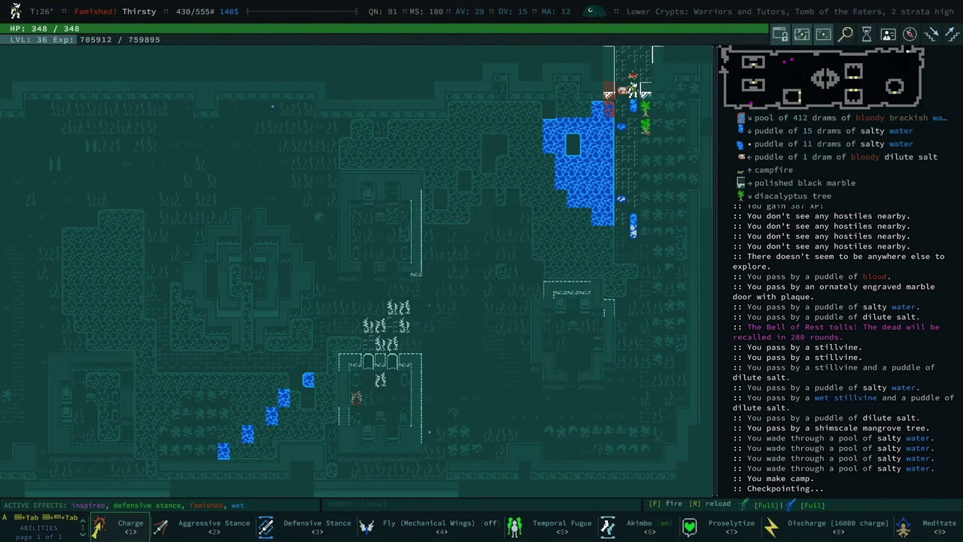
Drink a phial of brain brine, gaining 3 Intelligence and losing 1 Ego
key(i)
key(2)
key(2)
key(2)
key(2)
key(2)
key(2)
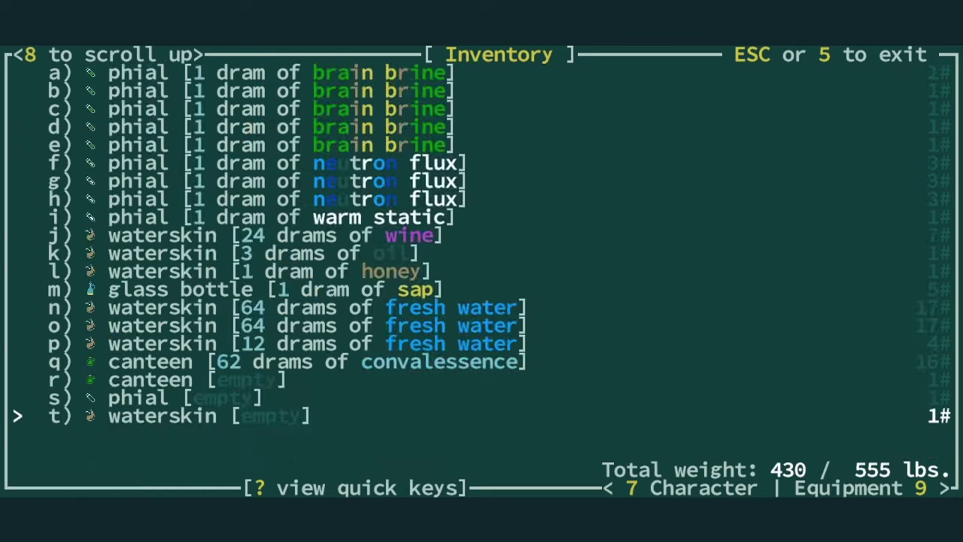
key(Escape)
key(space)
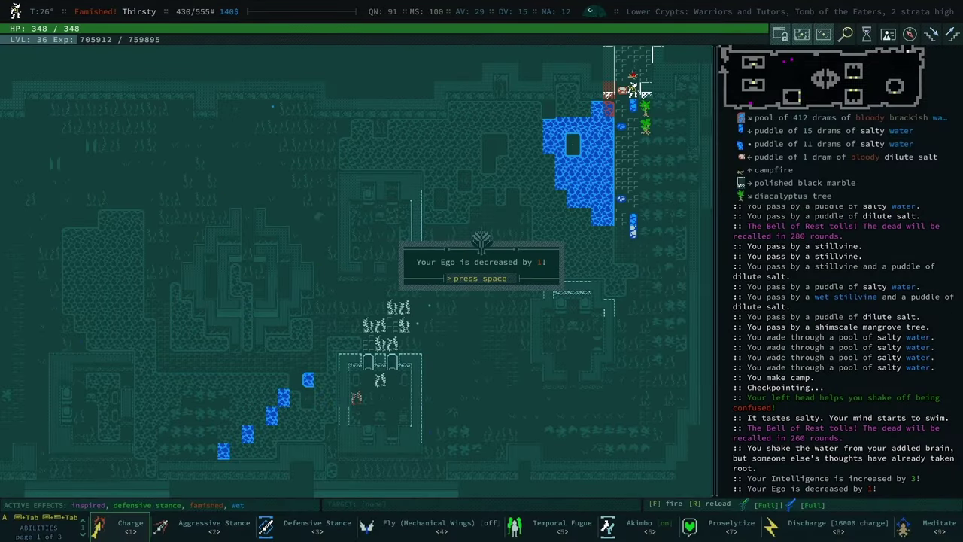
key(space)
Check the new attributes on the Character Sheet and save a fresh campfire checkpoint
key(x)
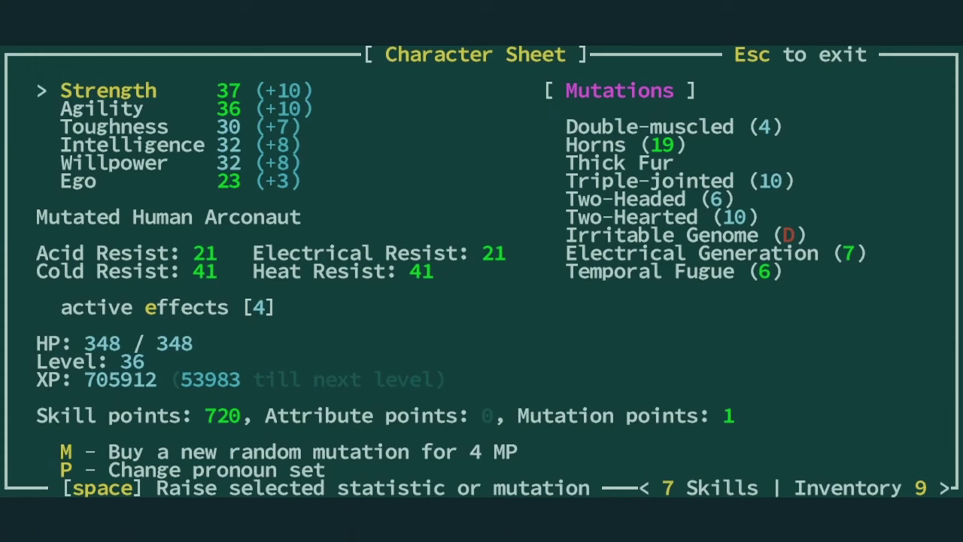
key(Escape)
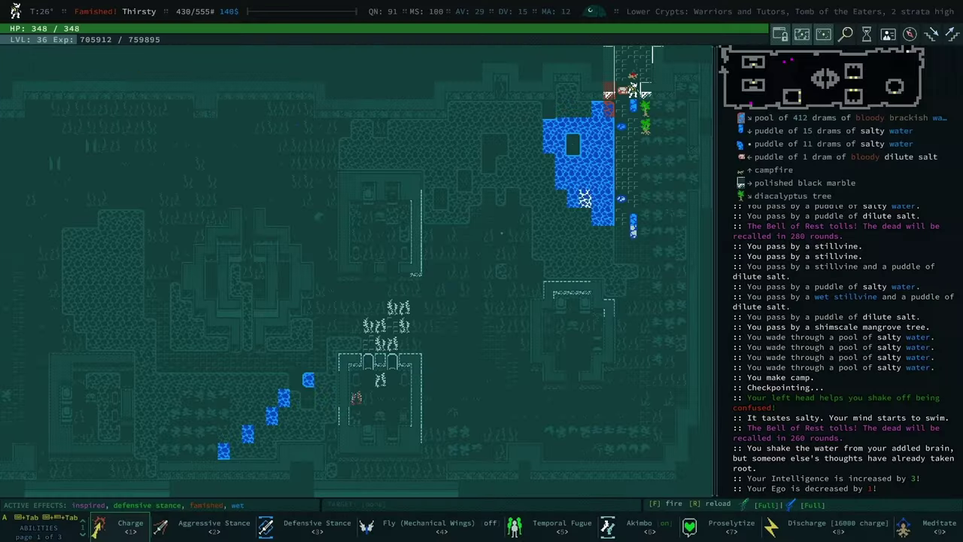
key(space)
key(Up)
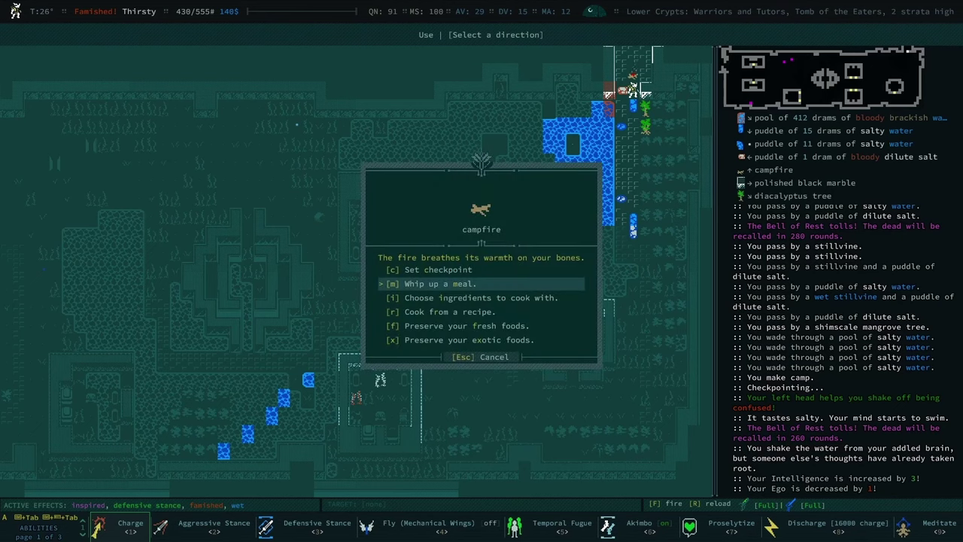
key(c)
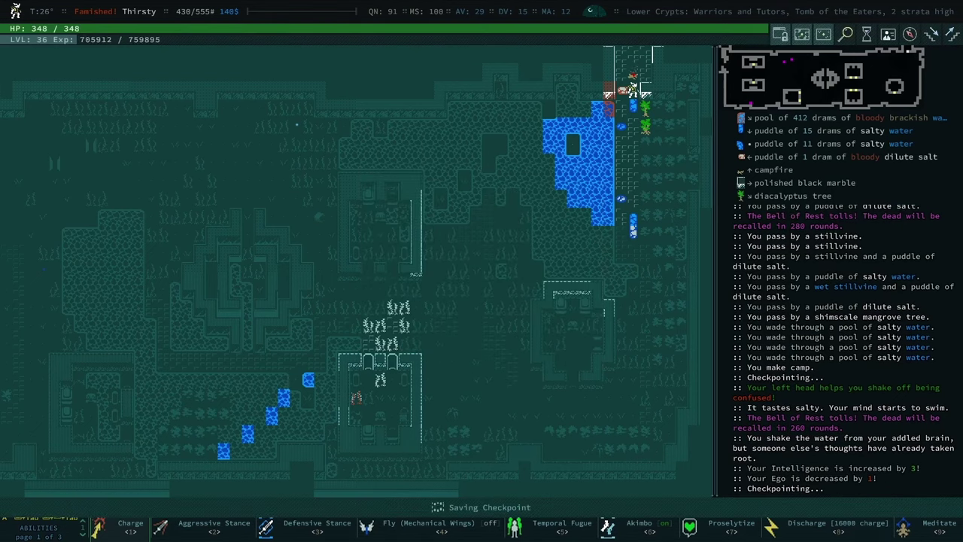